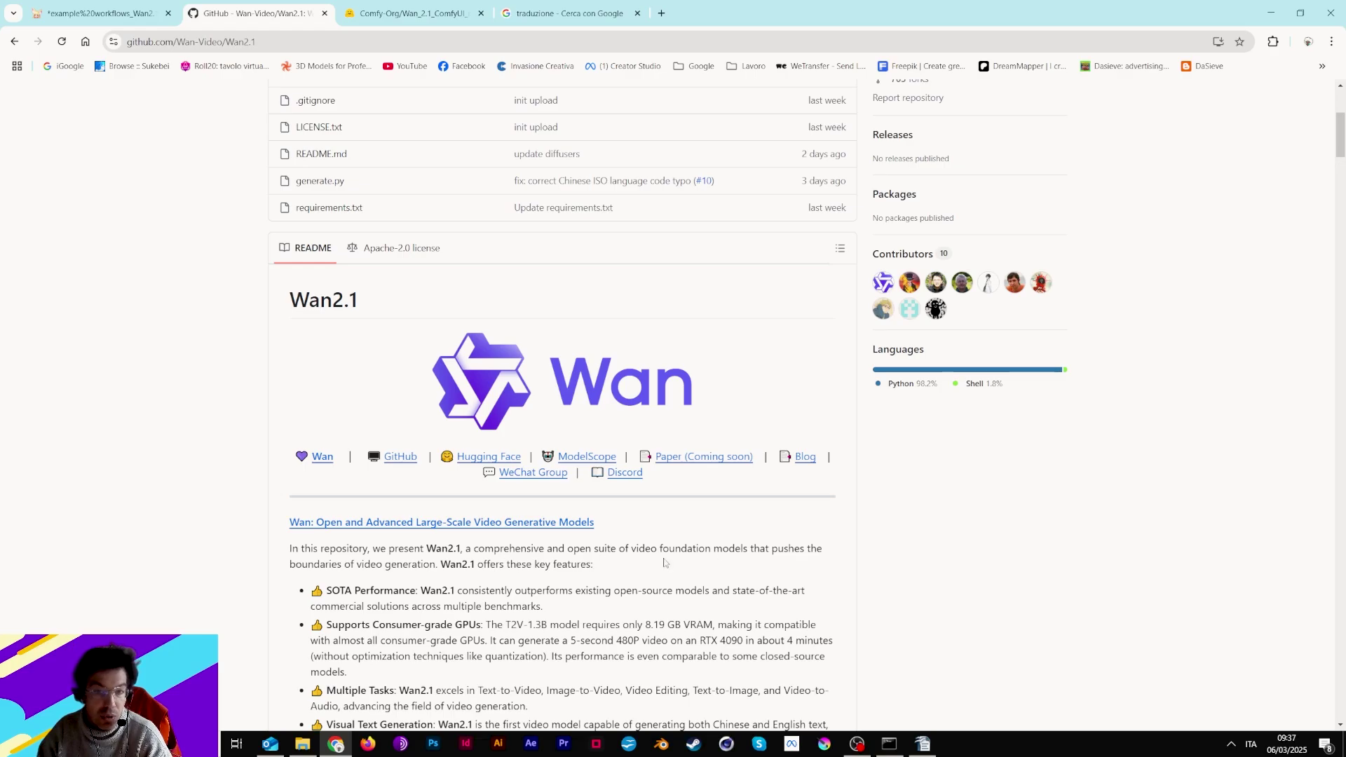
# - Close the Google search page and examine the key features and demo video in the Wan2.1 README
pyautogui.scroll(4, 800, 560)
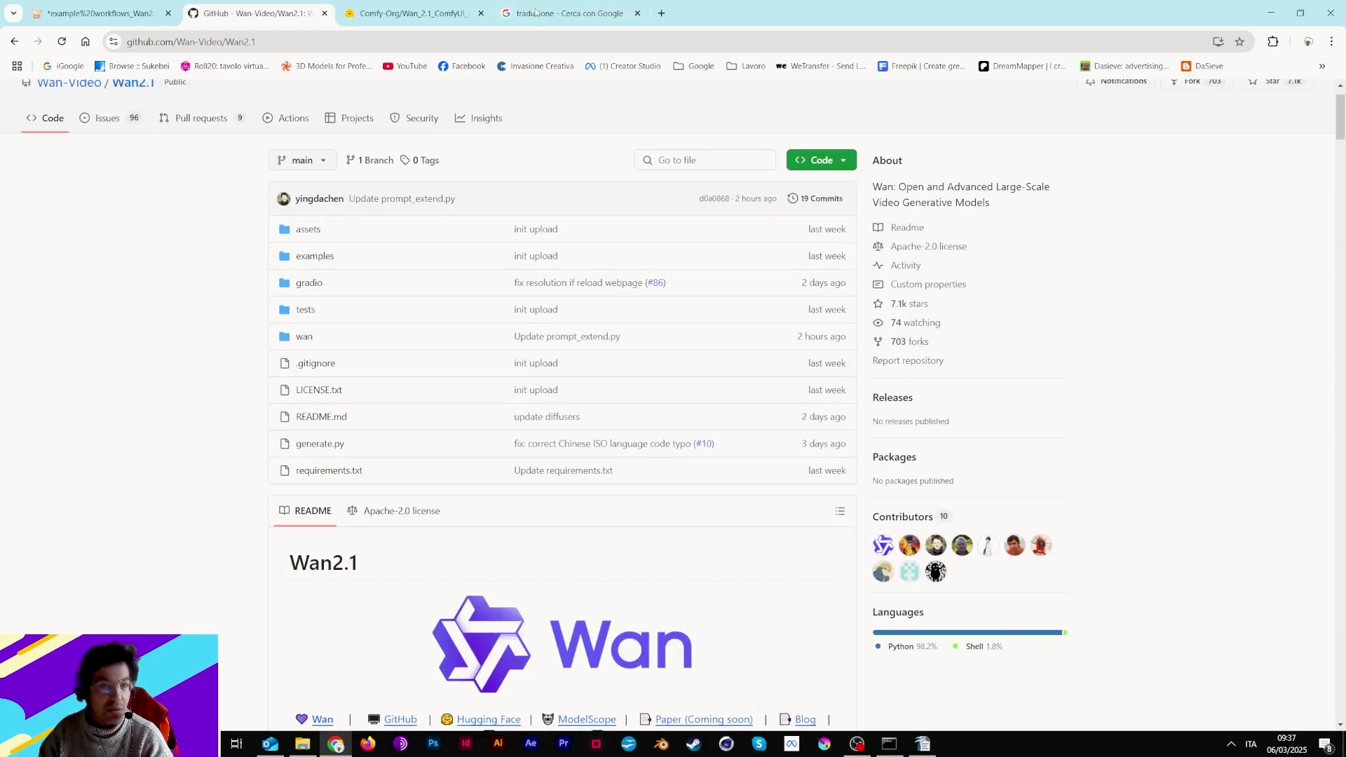
pyautogui.click(637, 13)
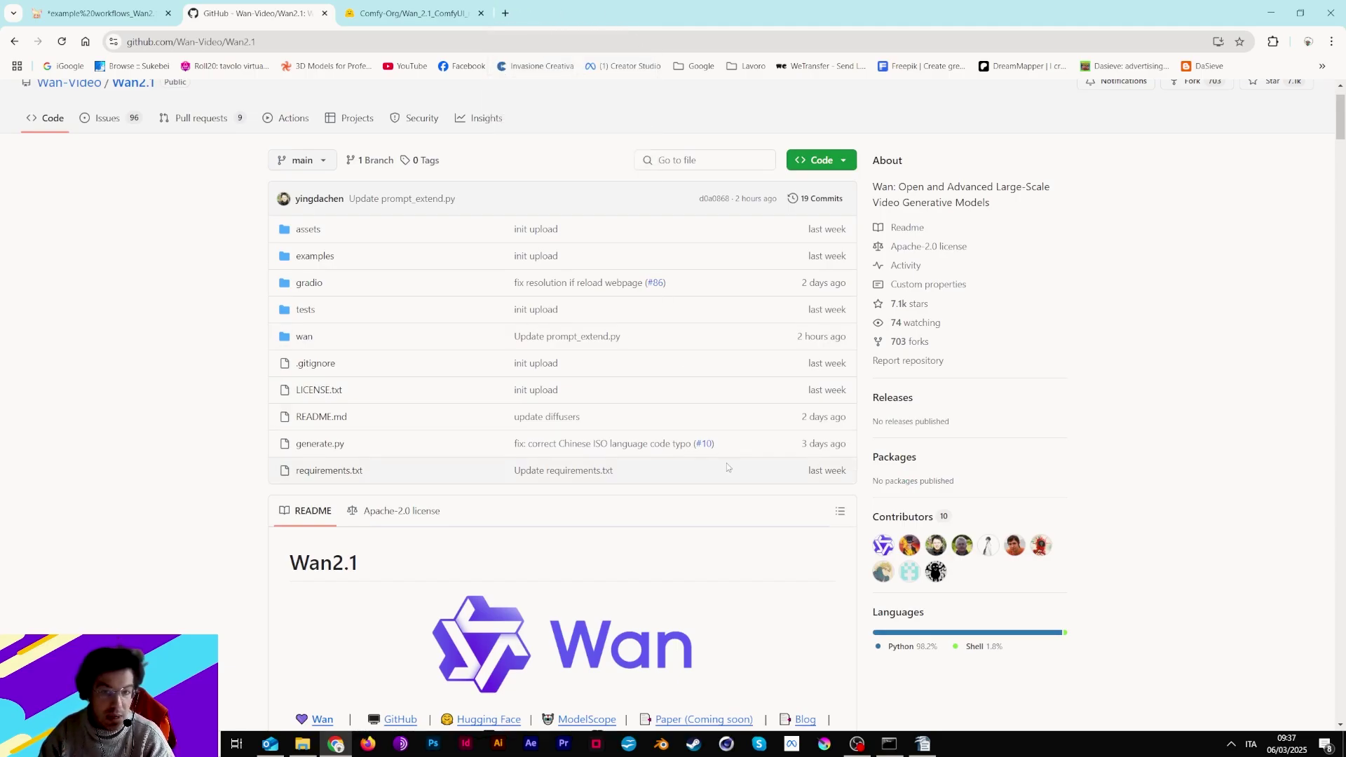
pyautogui.scroll(-10, 455, 440)
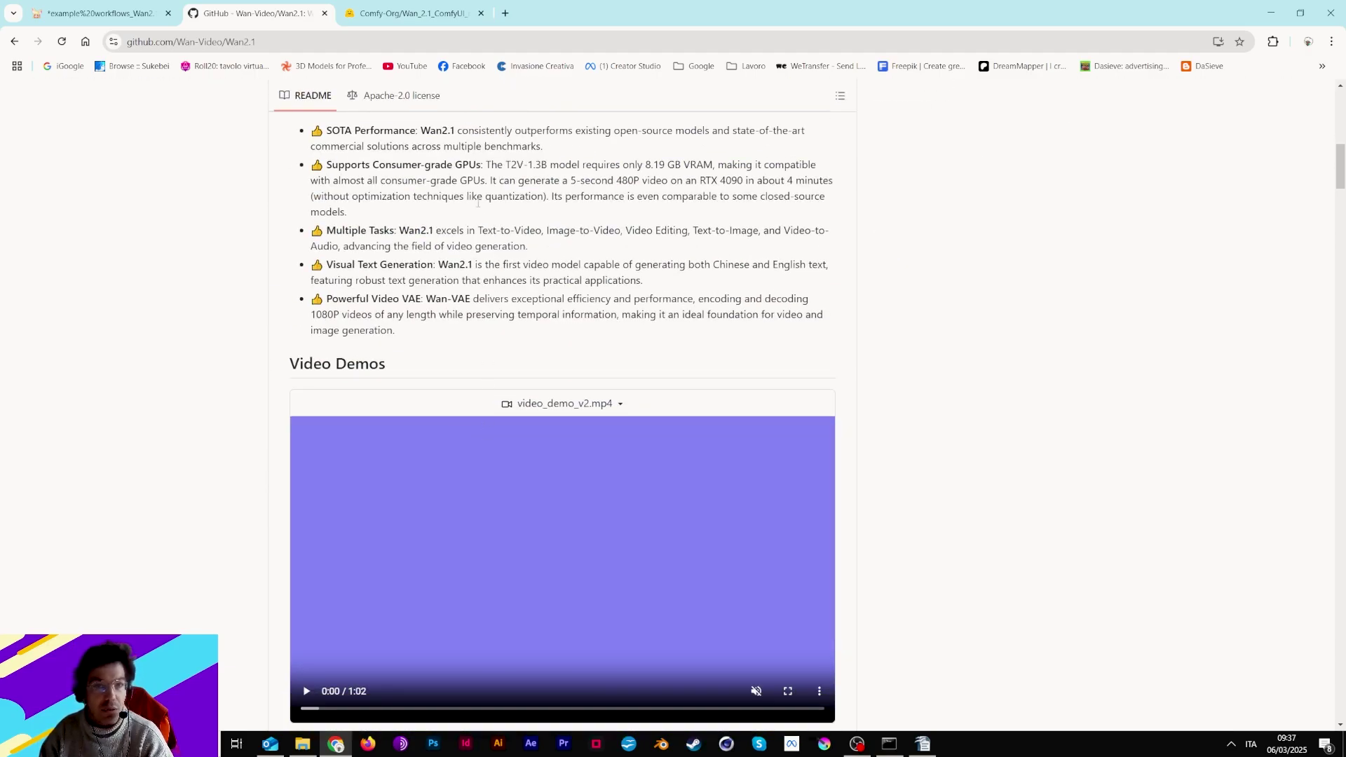
pyautogui.scroll(-5, 523, 330)
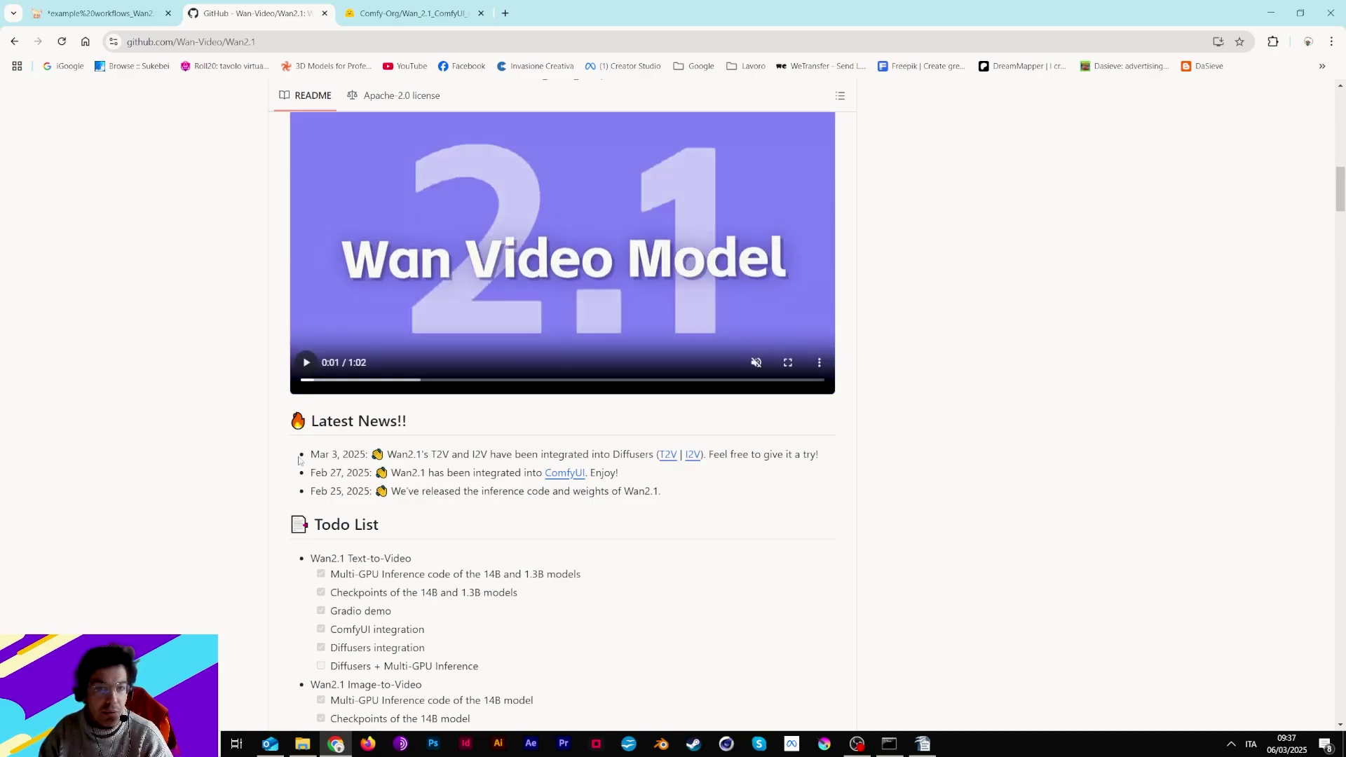
pyautogui.scroll(2, 210, 421)
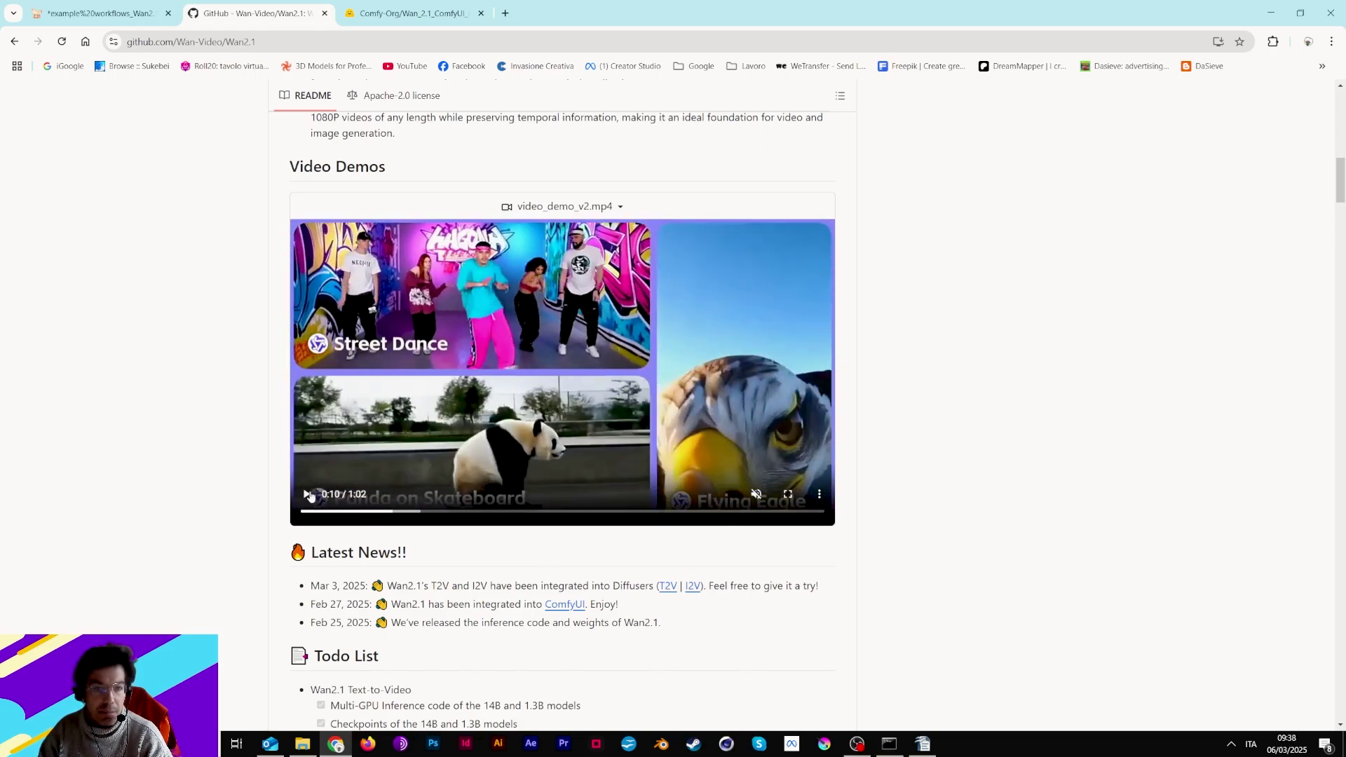
pyautogui.scroll(-2, 421, 533)
pyautogui.scroll(2, 295, 439)
pyautogui.moveTo(295, 439)
pyautogui.mouseDown()
pyautogui.moveTo(457, 452)
pyautogui.moveTo(414, 448)
pyautogui.moveTo(400, 463)
pyautogui.moveTo(298, 424)
pyautogui.mouseUp()
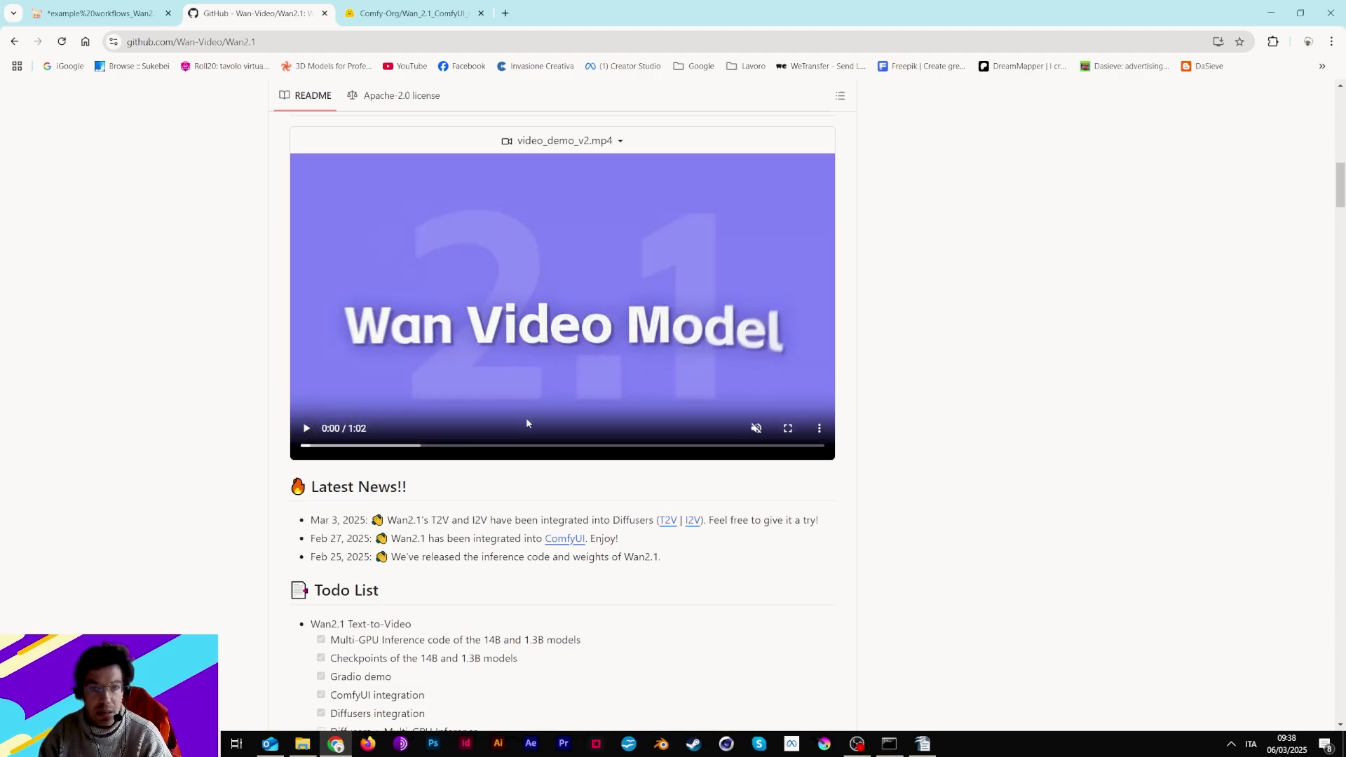
# - Look through the README's todo list, quickstart, model download and text-to-video generation sections
pyautogui.scroll(-6, 527, 424)
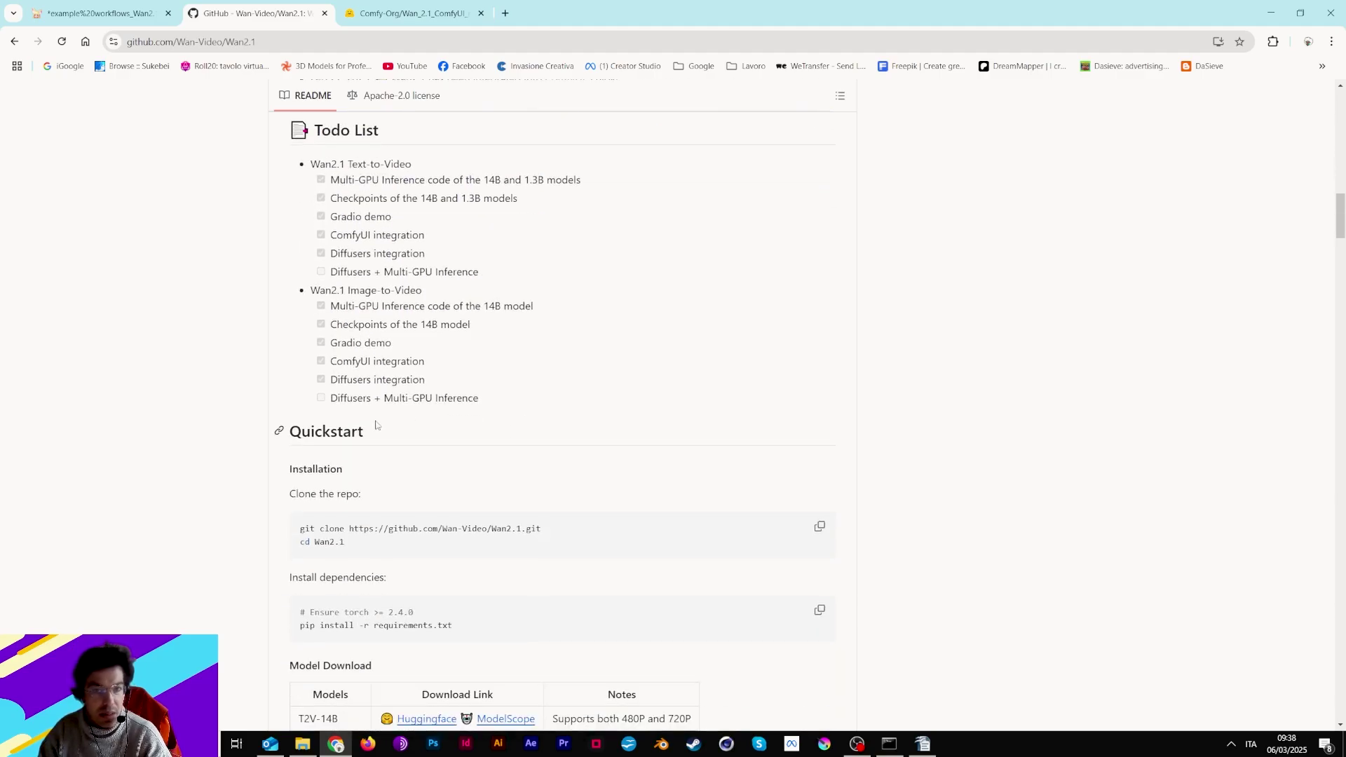
pyautogui.scroll(10, 379, 421)
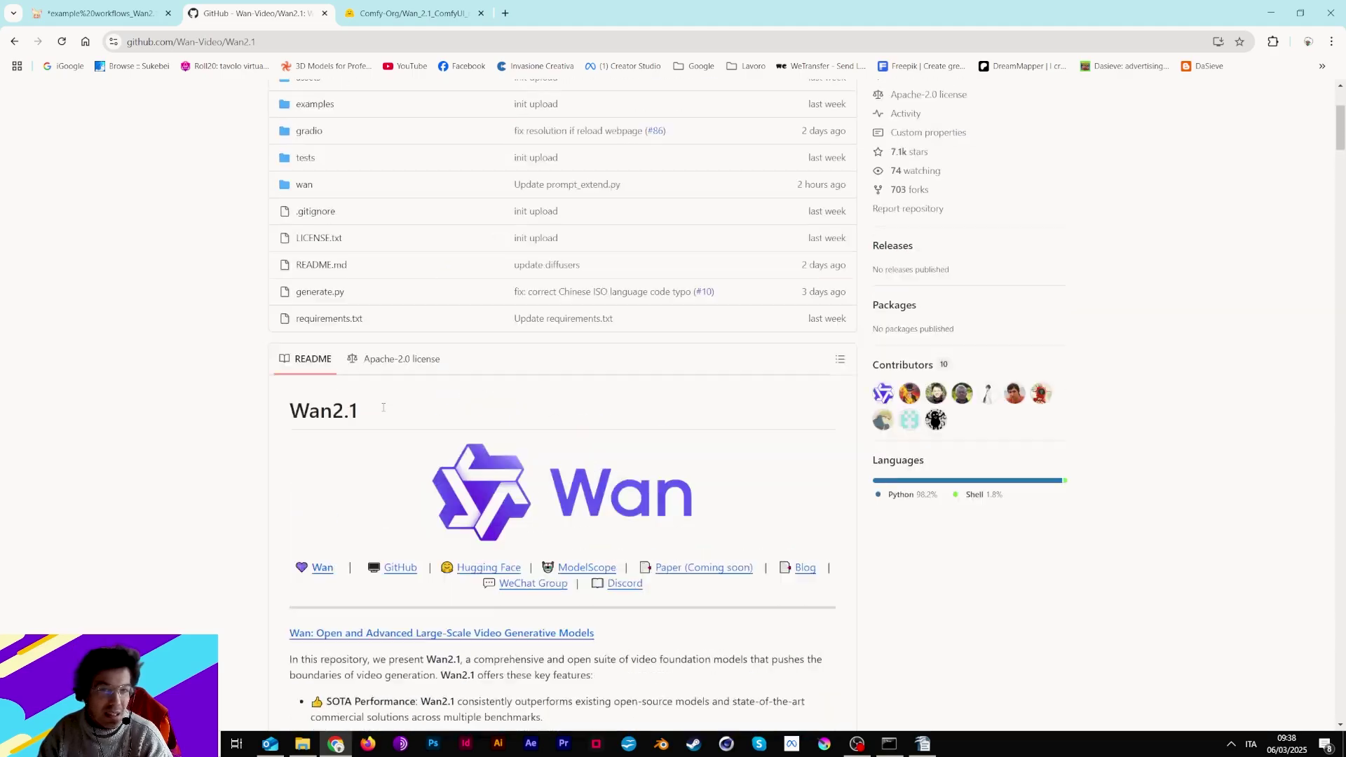
pyautogui.scroll(2, 384, 408)
pyautogui.scroll(-7, 383, 410)
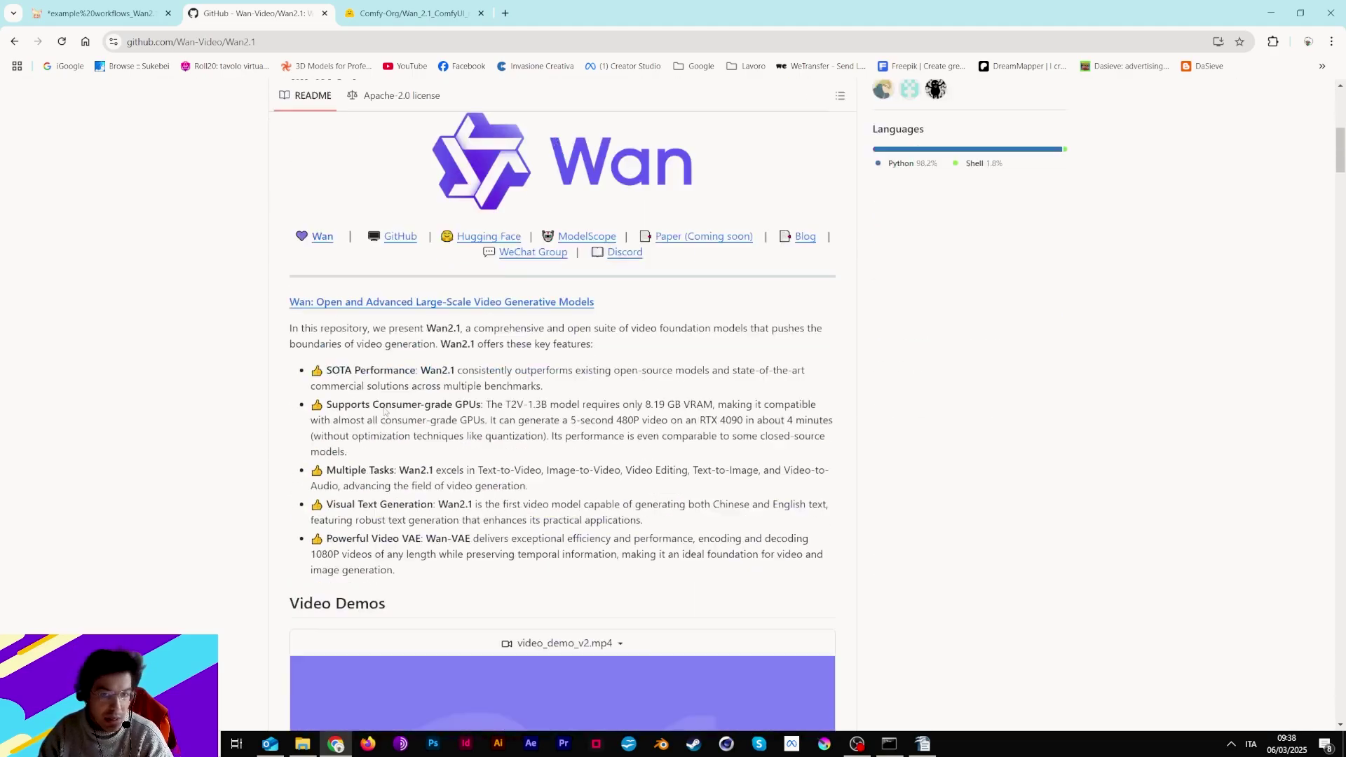
pyautogui.scroll(-20, 385, 412)
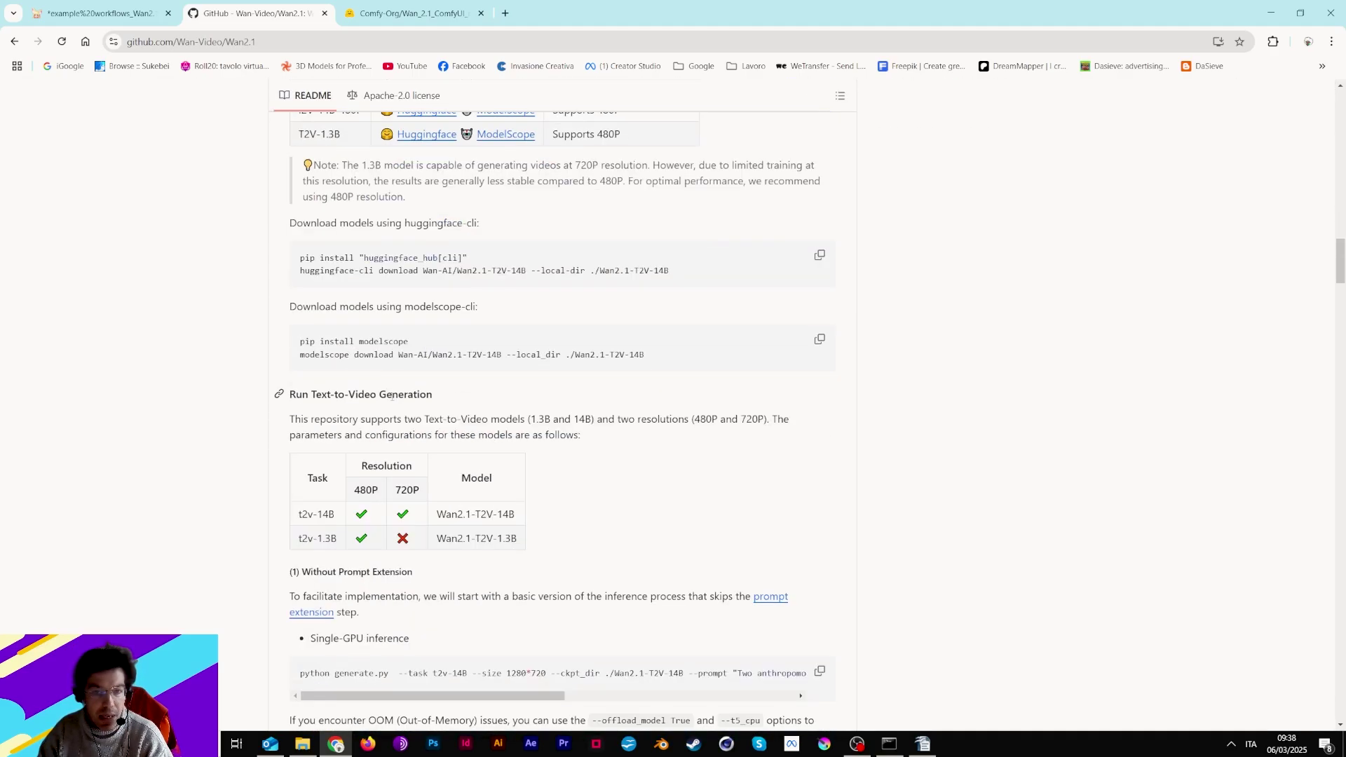
pyautogui.scroll(-5, 385, 397)
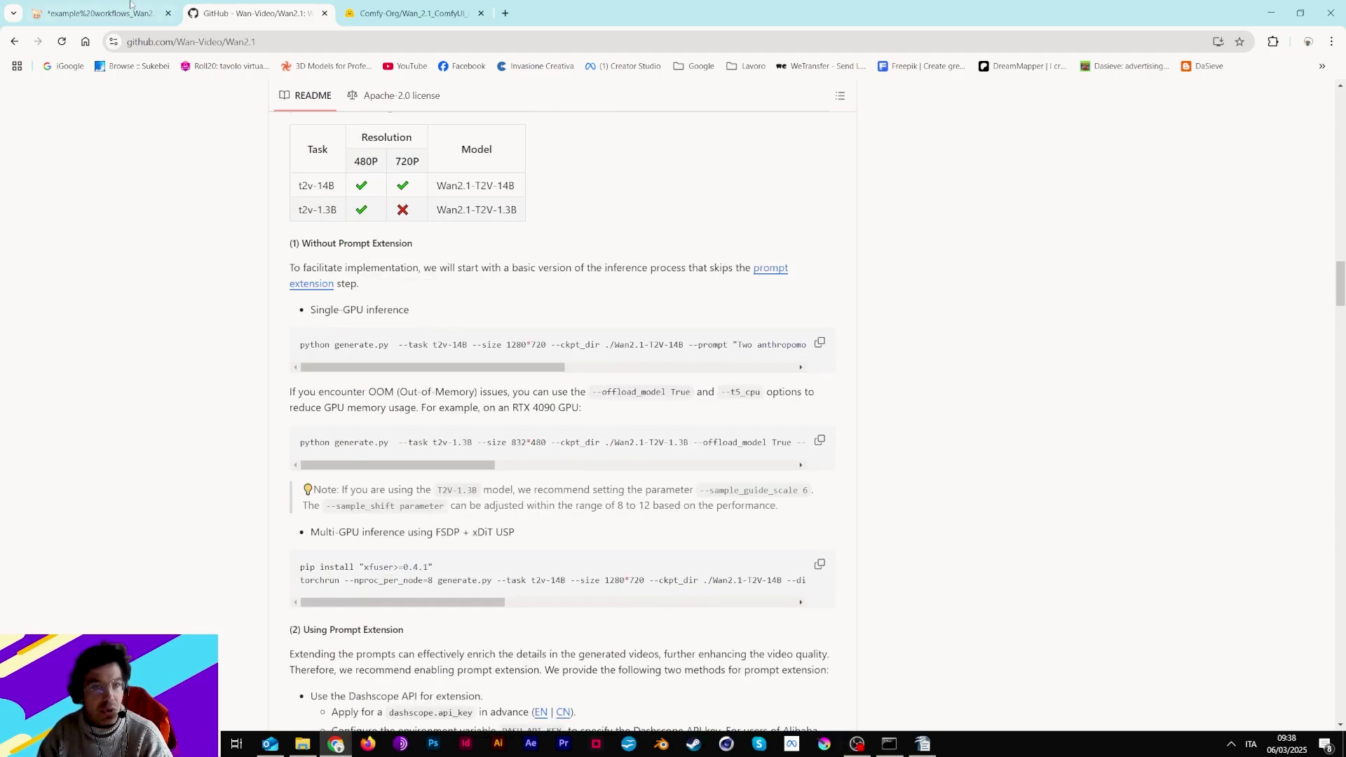
# - Switch to the ComfyUI workflow, read the release and feature news in ComfyUI Manager, and close the manager
pyautogui.click(98, 13)
pyautogui.moveTo(529, 326); pyautogui.dragTo(785, 494)
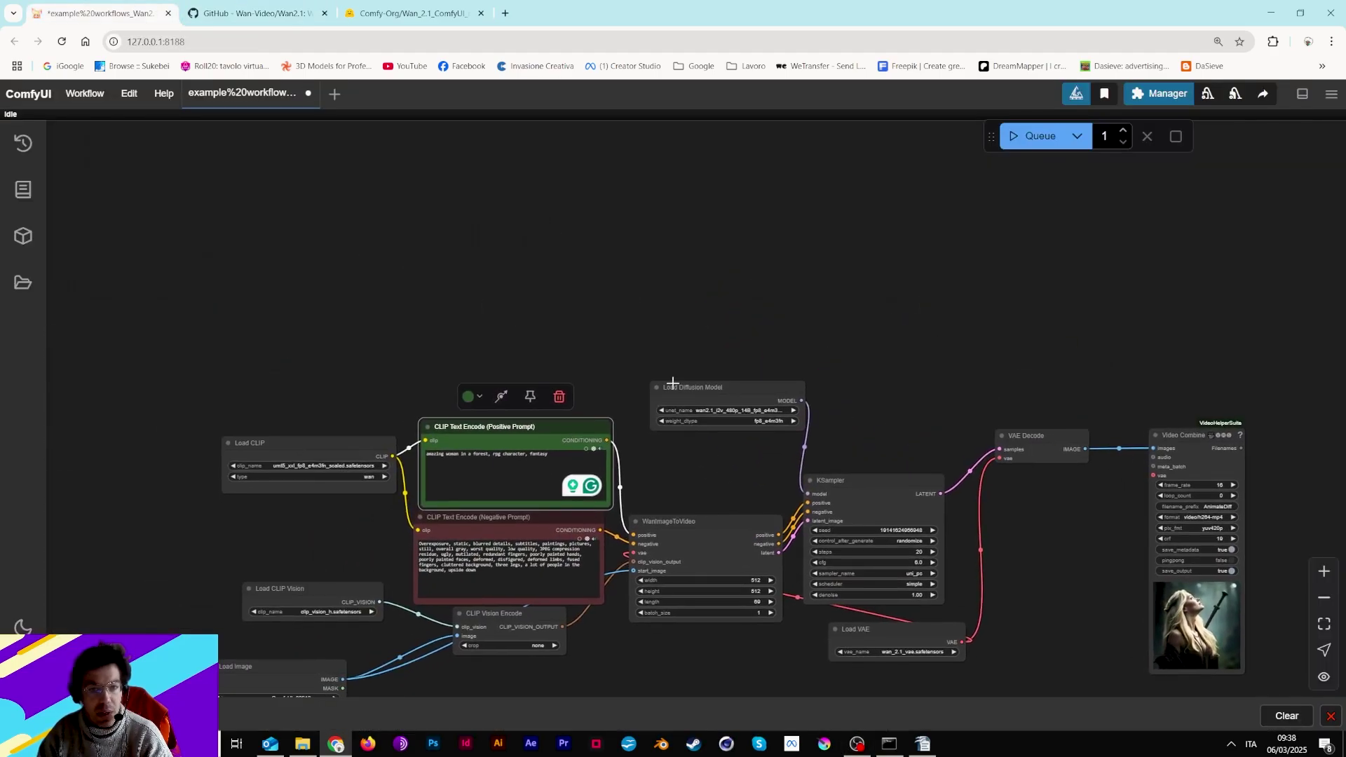
pyautogui.scroll(2, 625, 386)
pyautogui.moveTo(625, 389); pyautogui.dragTo(717, 244)
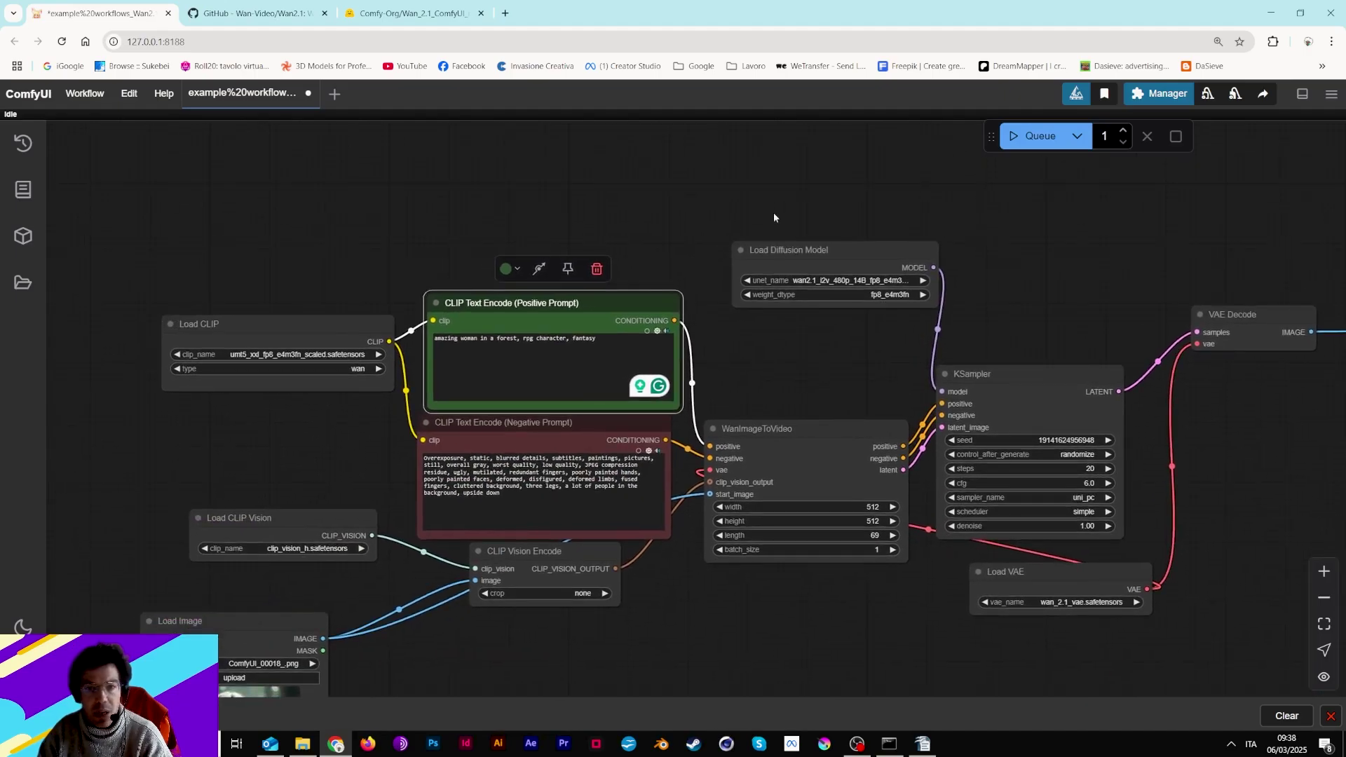
pyautogui.click(1160, 93)
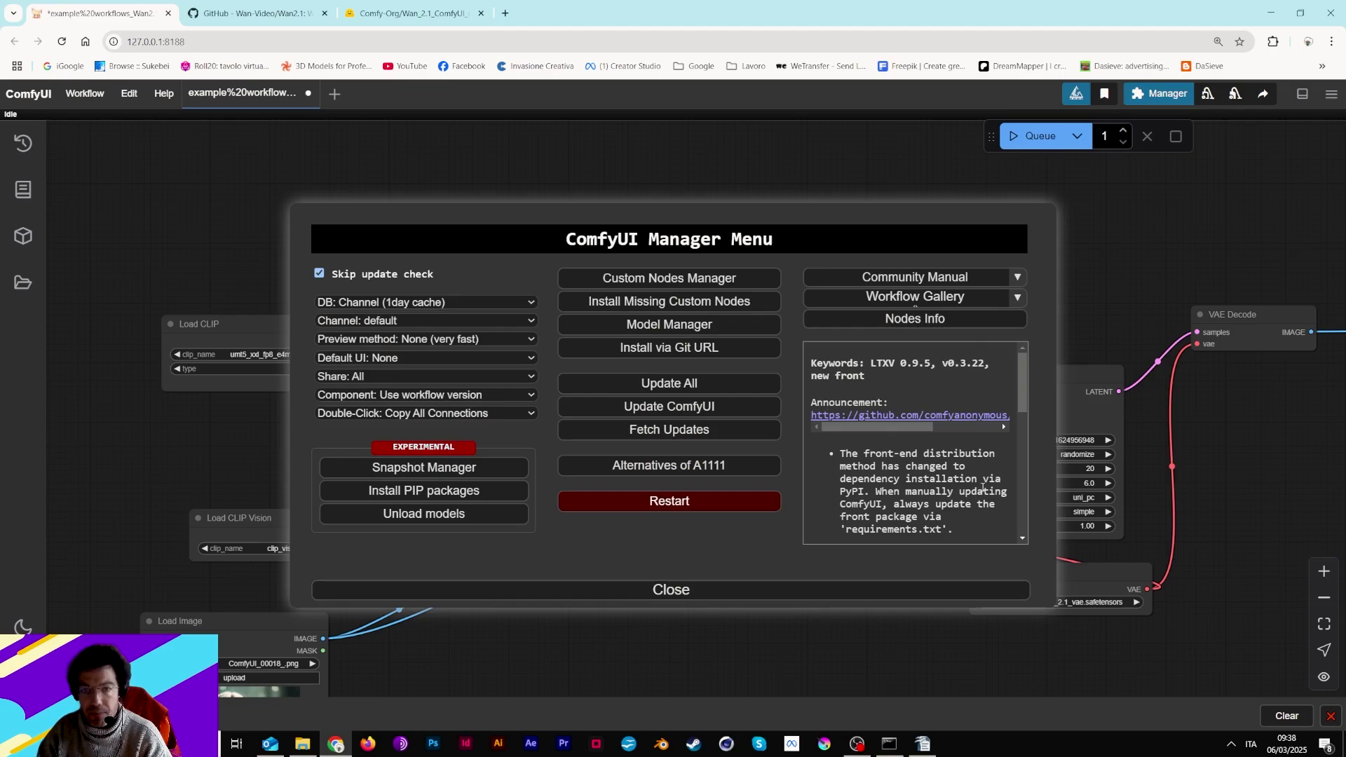
pyautogui.scroll(-3, 1018, 382)
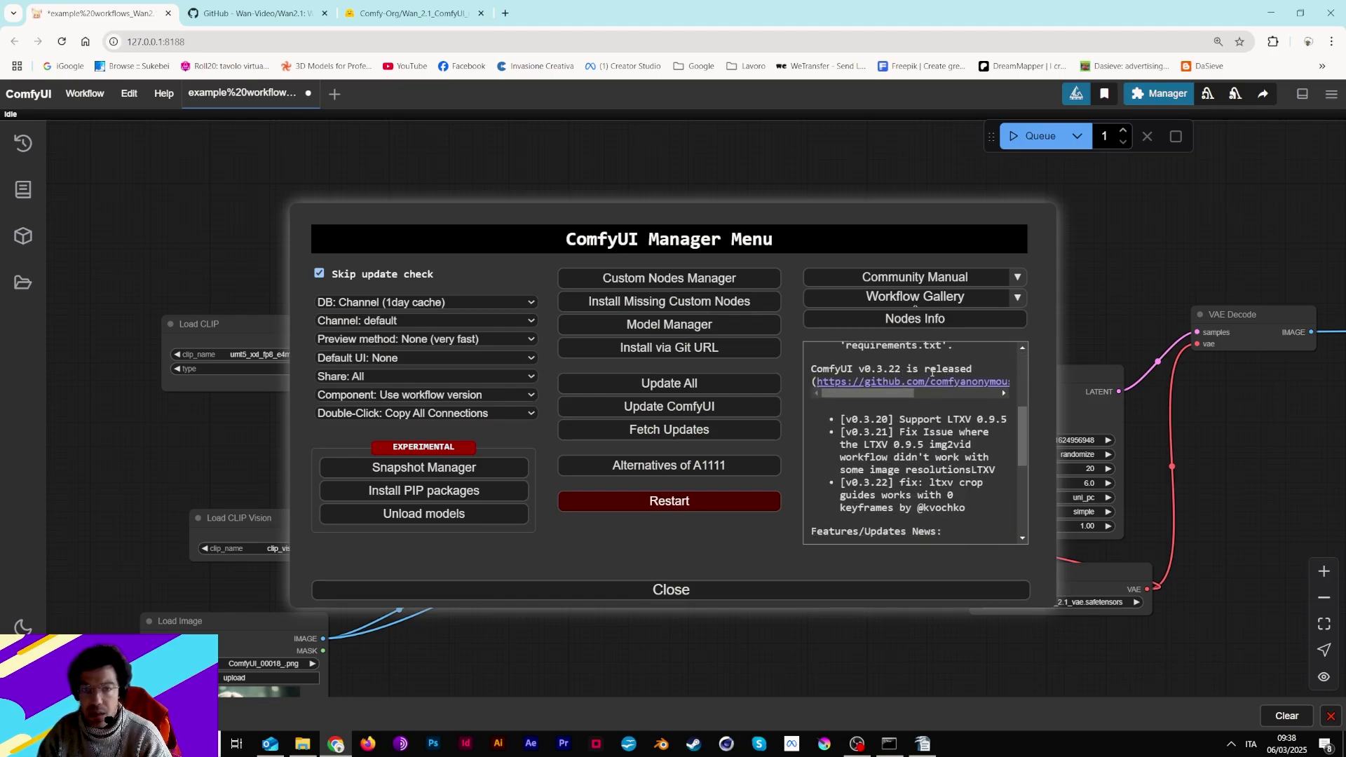
pyautogui.scroll(-3, 952, 433)
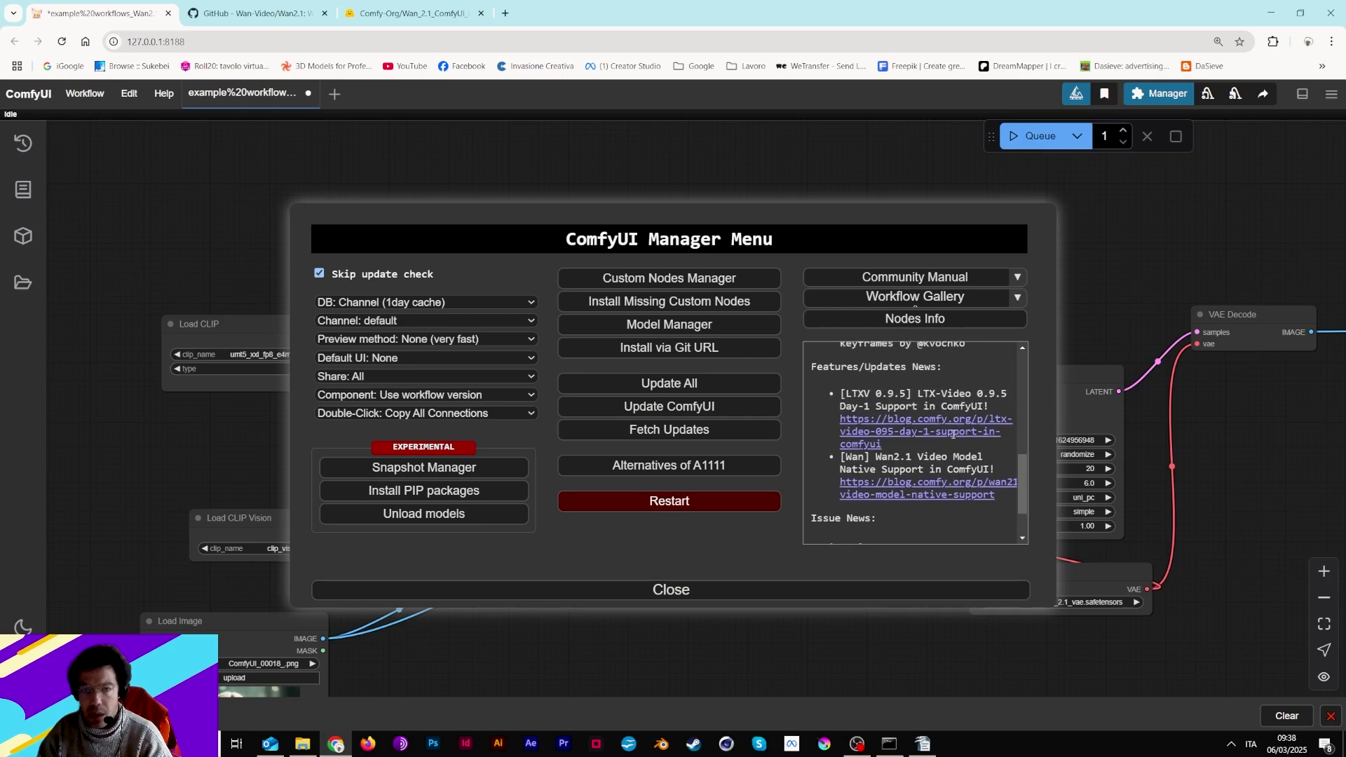
pyautogui.scroll(-2, 953, 439)
pyautogui.scroll(6, 953, 439)
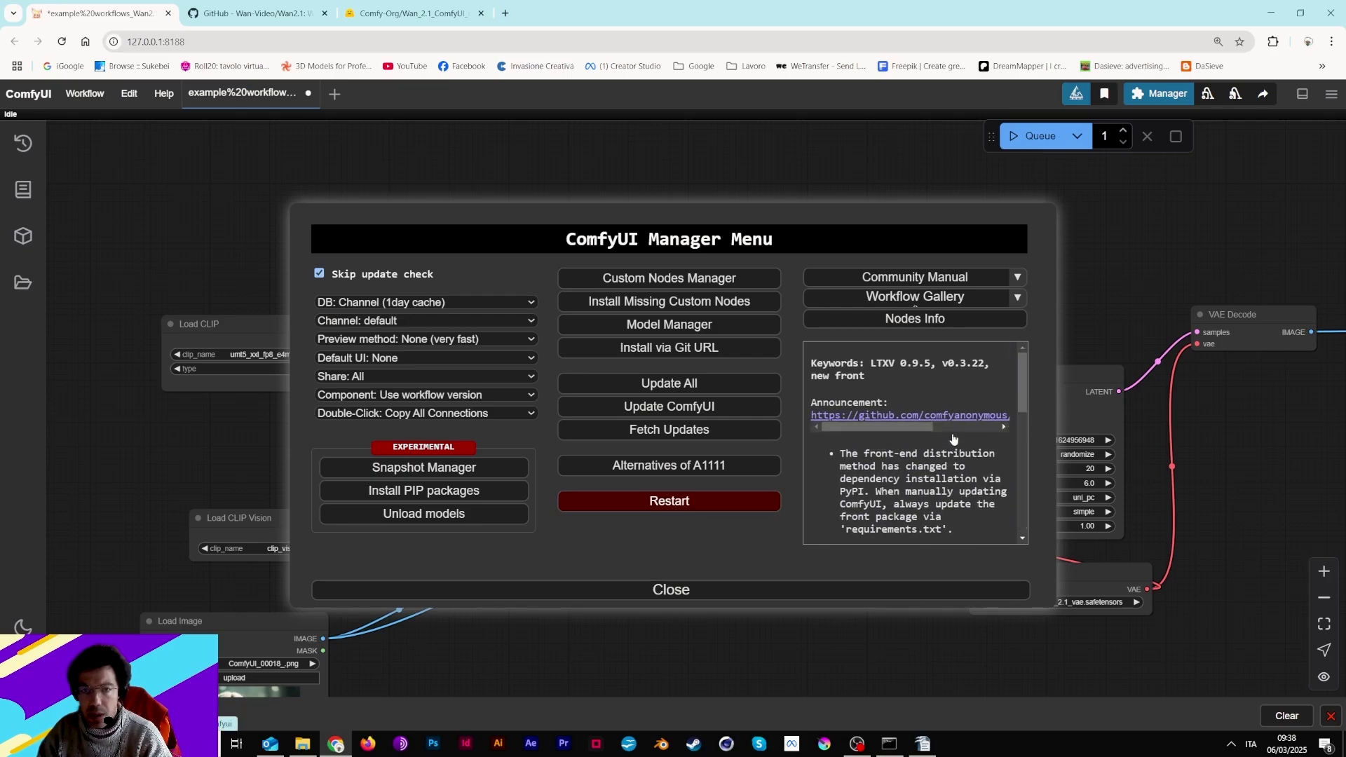
pyautogui.scroll(-4, 953, 438)
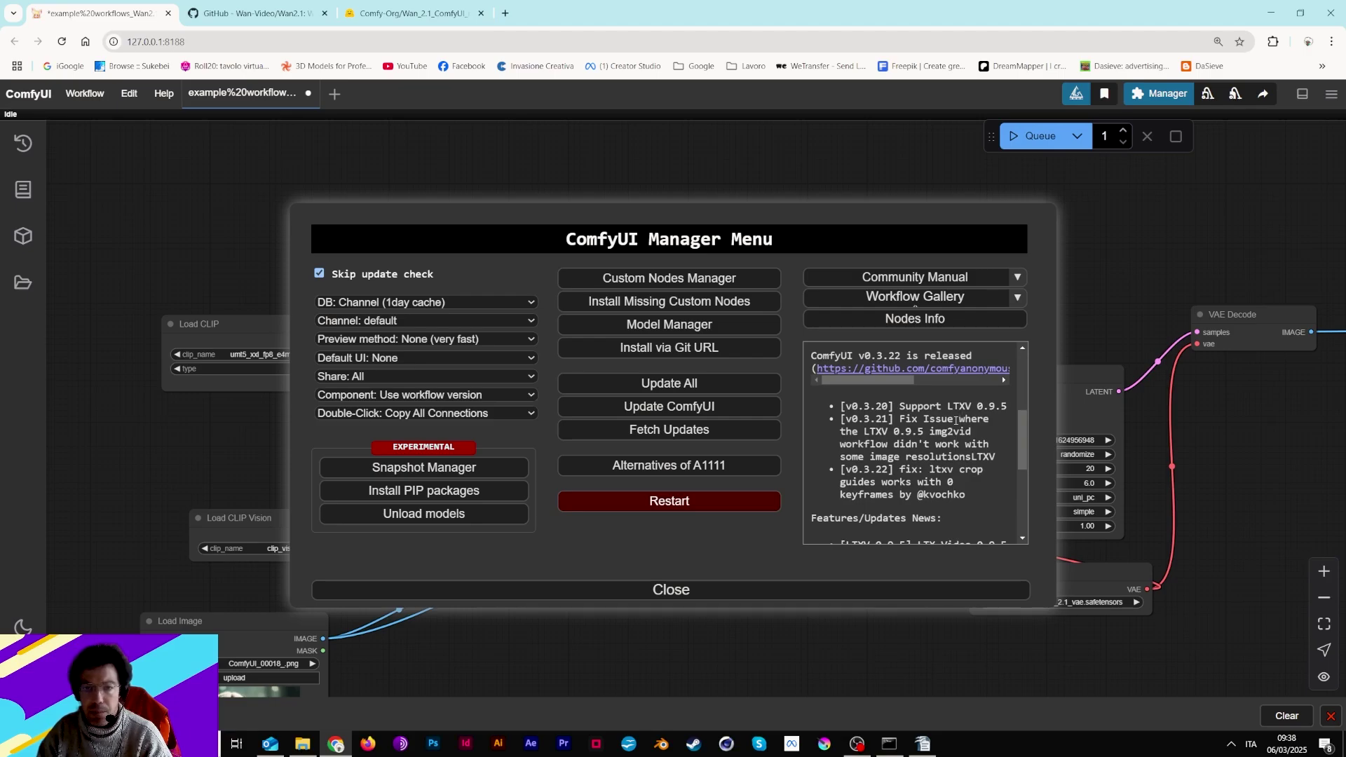
pyautogui.click(623, 595)
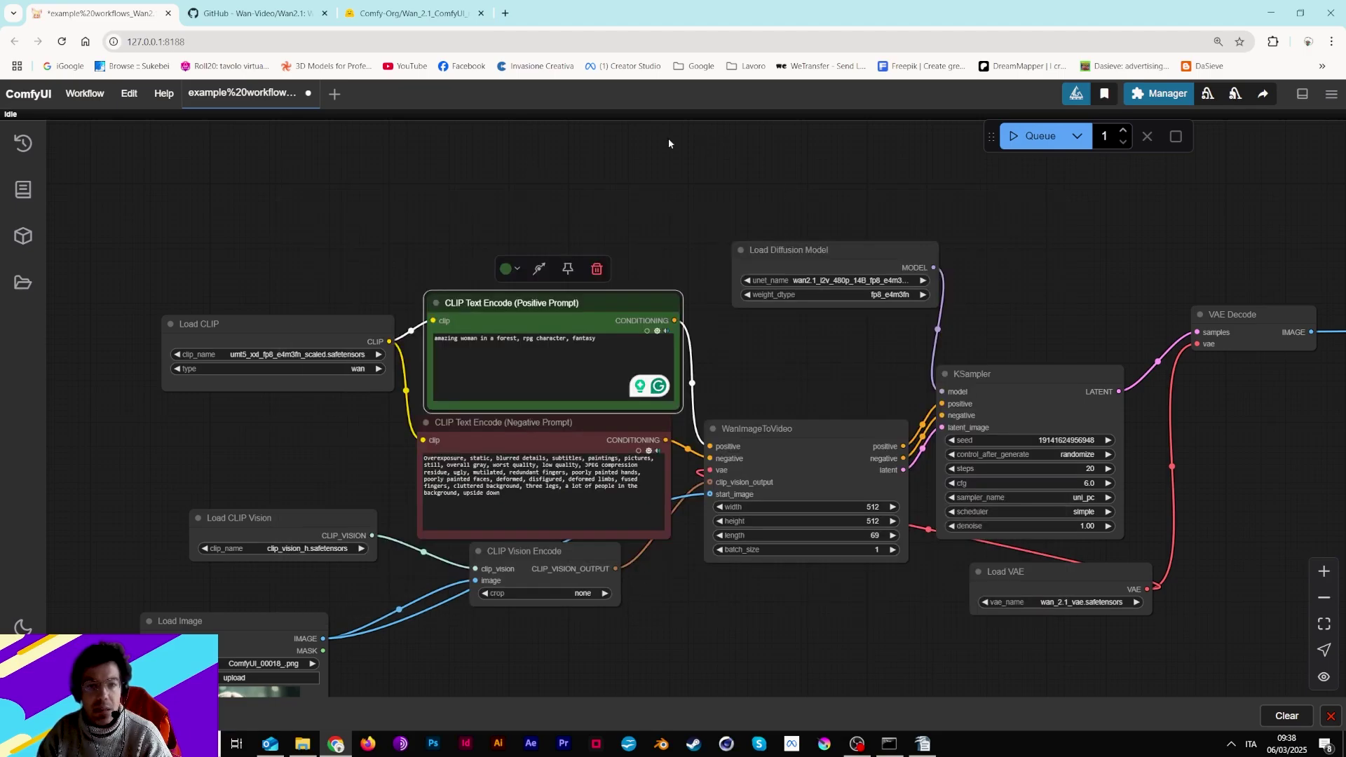
# - Search the nodes for "wa", add a WanVideo Decode node above the prompt nodes, and delete it
pyautogui.click(592, 171)
pyautogui.doubleClick(592, 172)
pyautogui.write('wa')
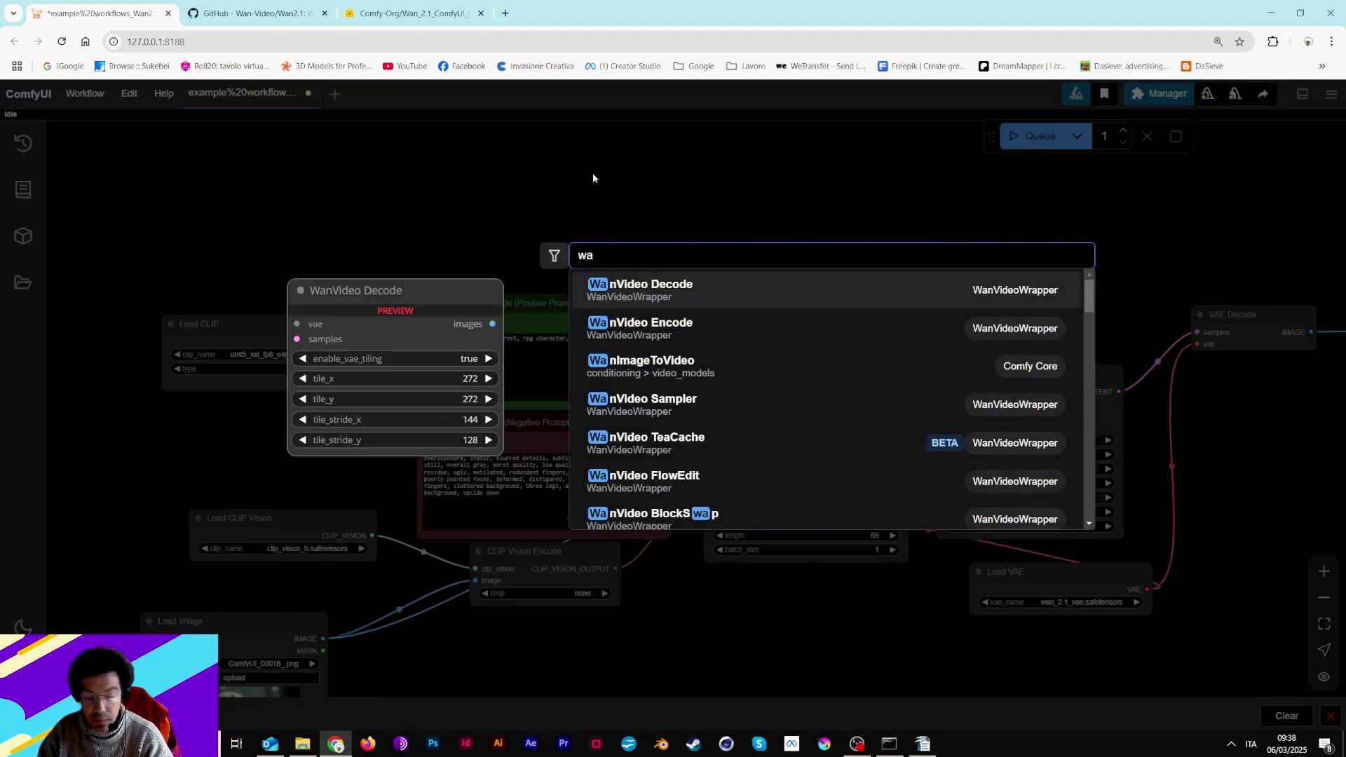
pyautogui.click(578, 275)
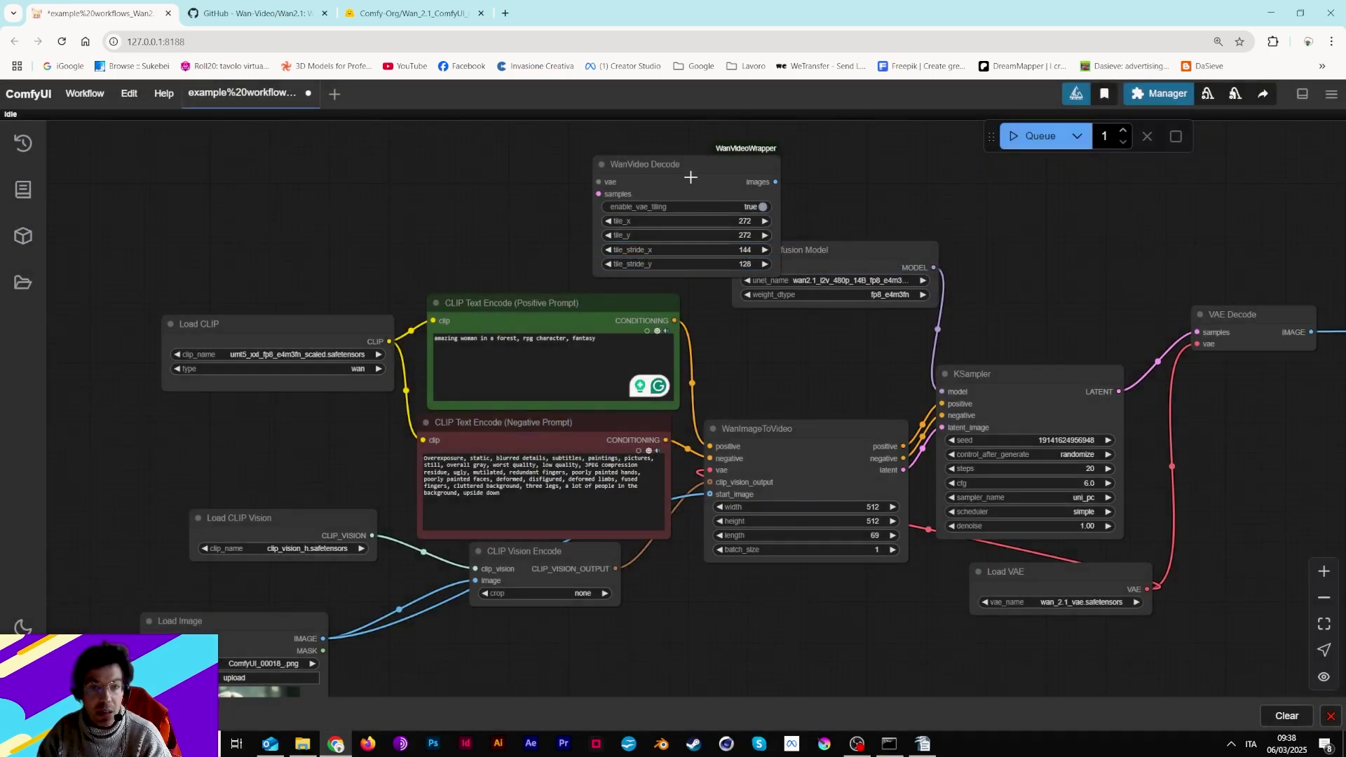
pyautogui.moveTo(690, 177); pyautogui.dragTo(569, 167)
pyautogui.press('Delete')
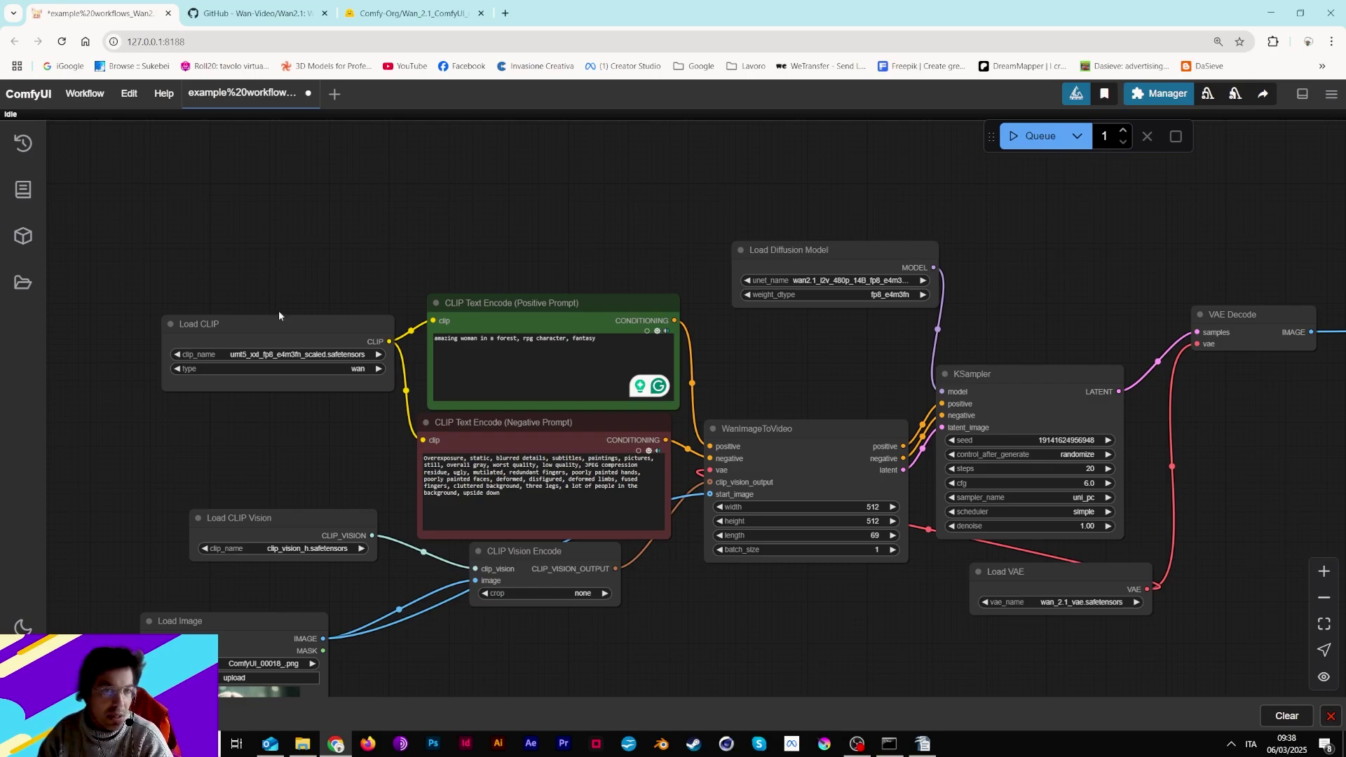
# - Move the Load CLIP node slightly down and review the model download and text-to-video sections of the Wan2.1 GitHub README
pyautogui.moveTo(279, 315); pyautogui.dragTo(271, 332)
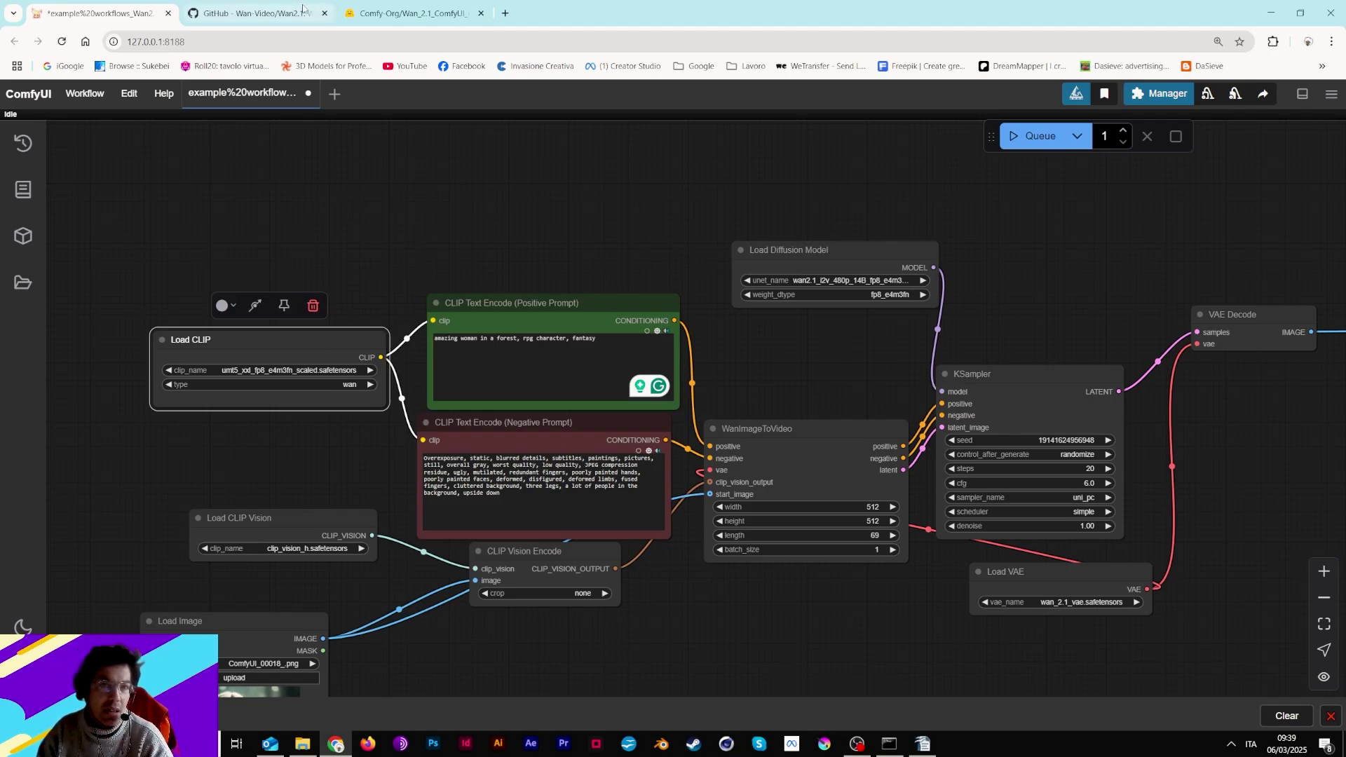
pyautogui.click(402, 8)
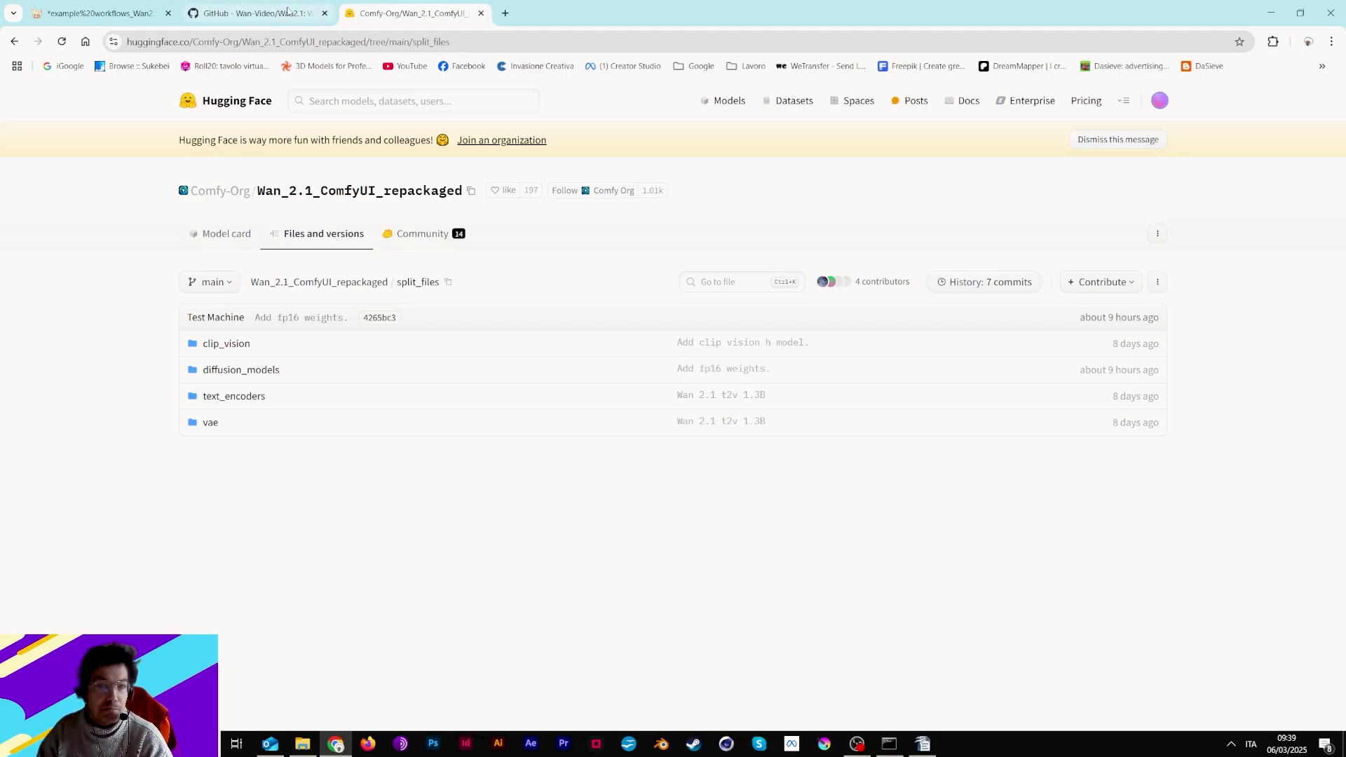
pyautogui.click(312, 14)
pyautogui.scroll(5, 397, 341)
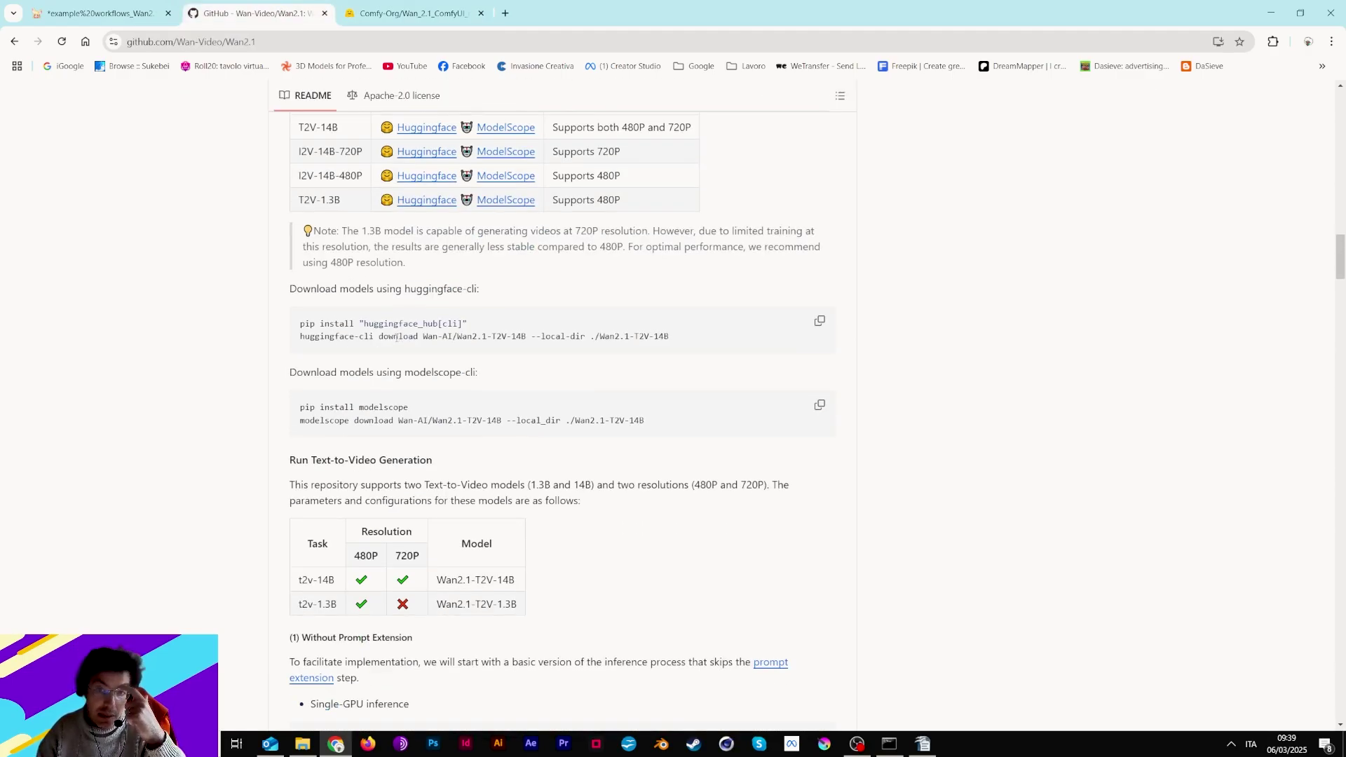
pyautogui.scroll(-5, 396, 337)
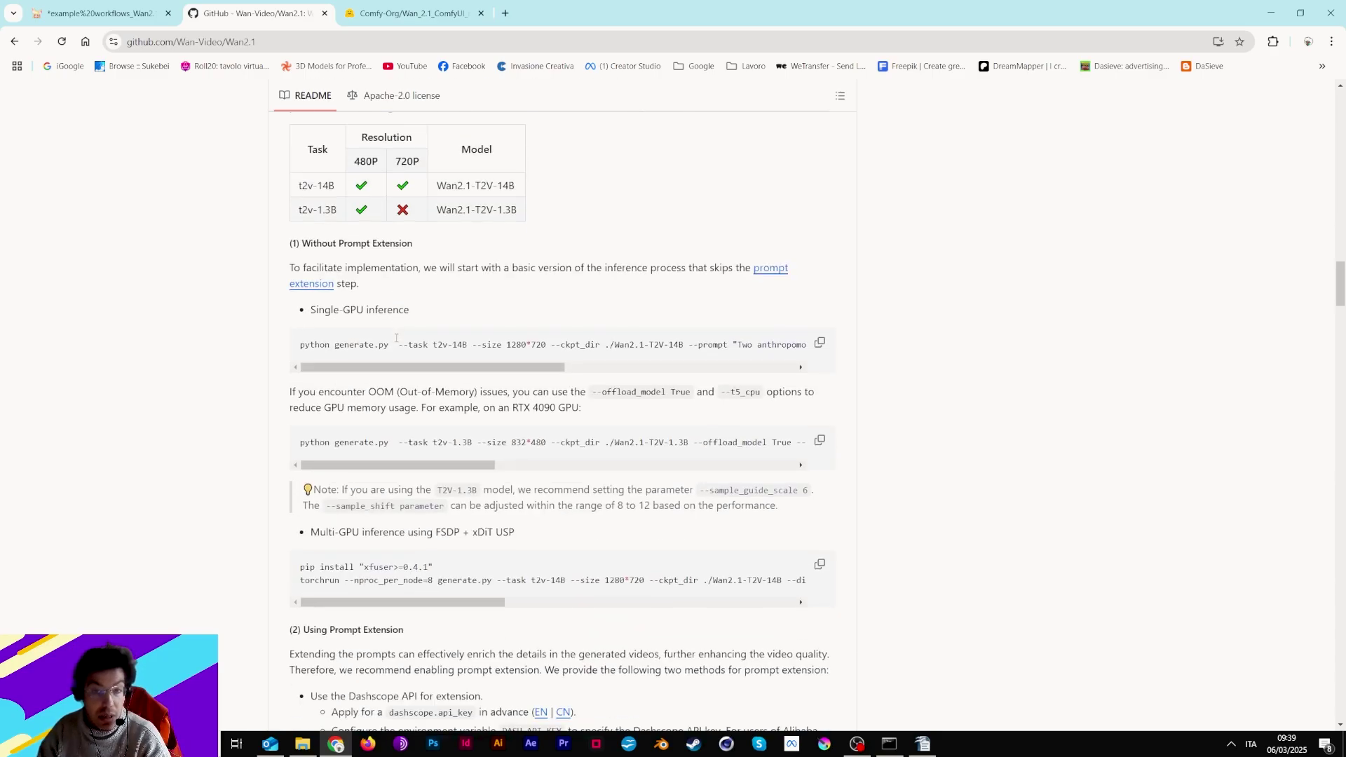
# - View the clip_vision folder of Wan_2.1_ComfyUI_repackaged on Hugging Face and return to the split_files folder
pyautogui.click(385, 10)
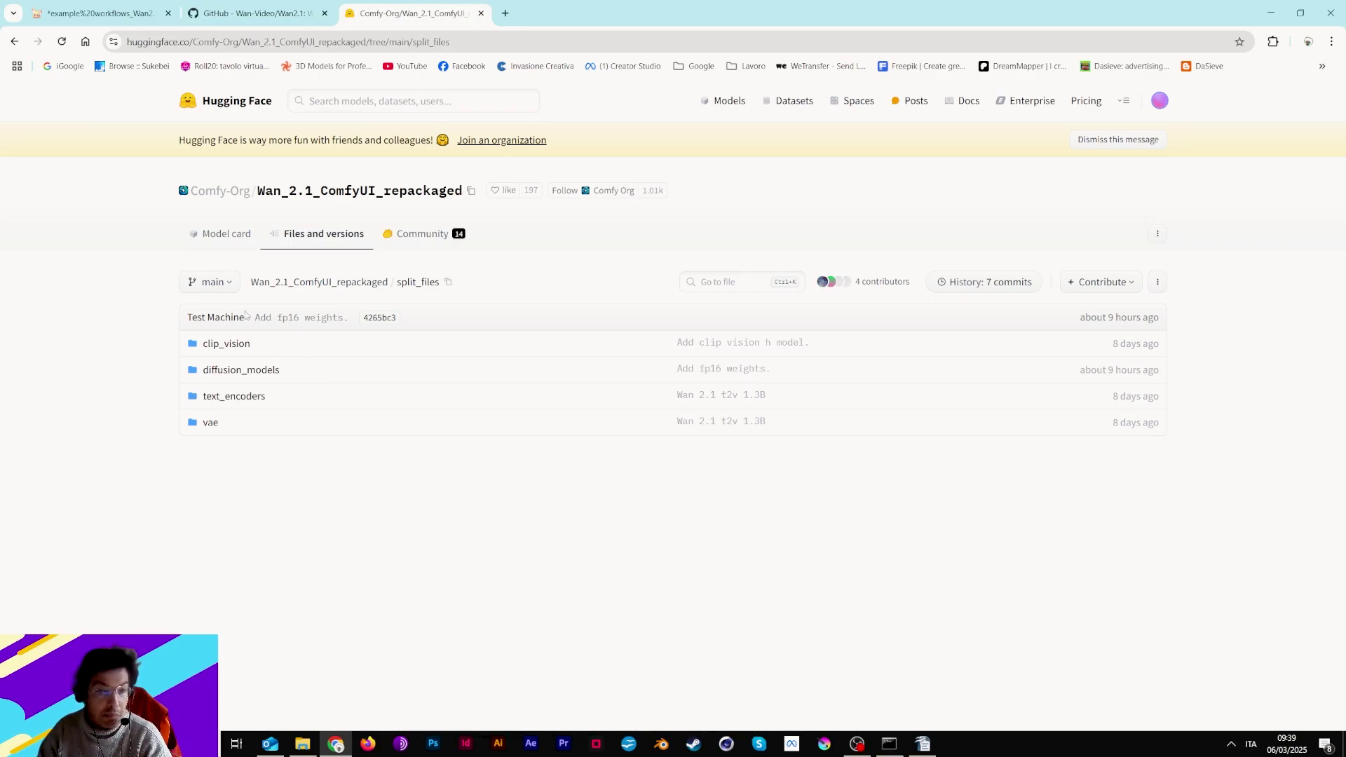
pyautogui.click(231, 343)
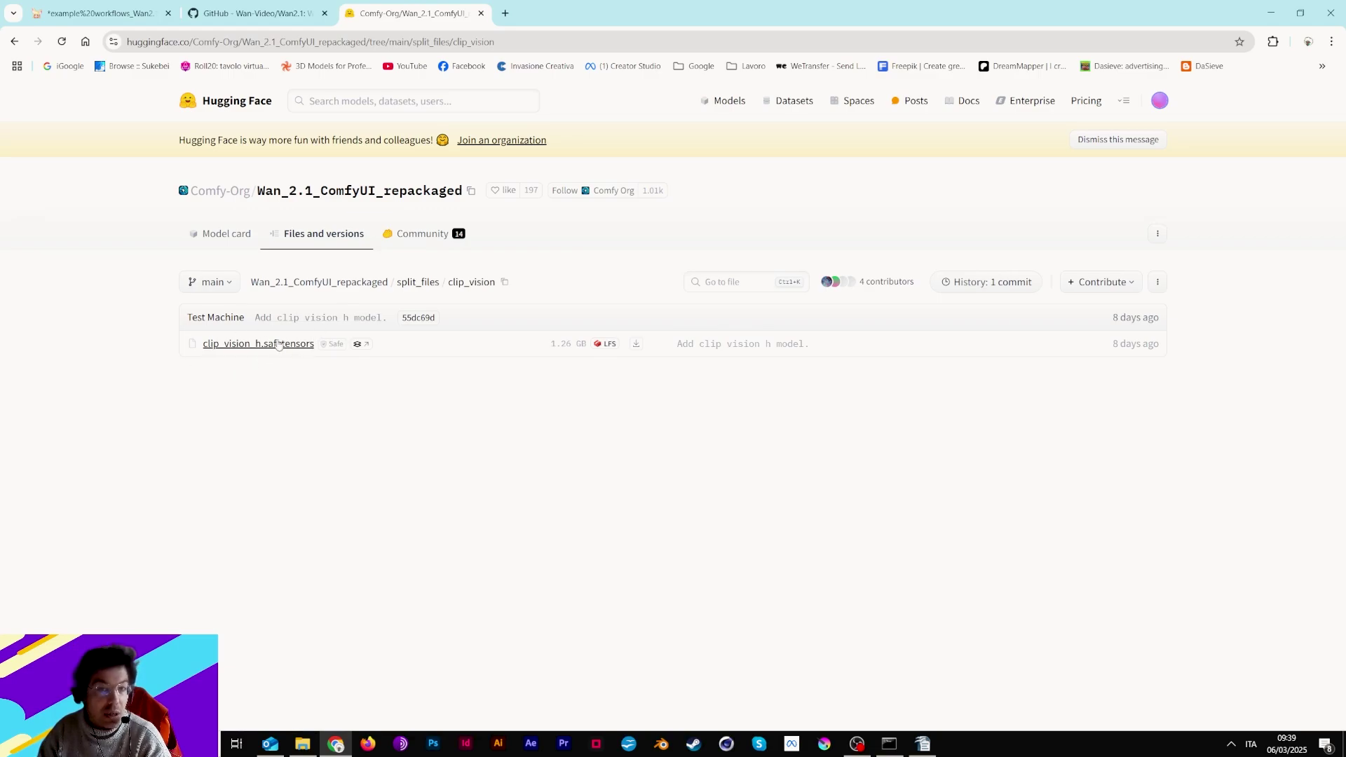
pyautogui.click(15, 41)
# - Switch to ComfyUI and choose clip_vision_h.safetensors as the clip_name in the Load CLIP Vision node
pyautogui.click(126, 13)
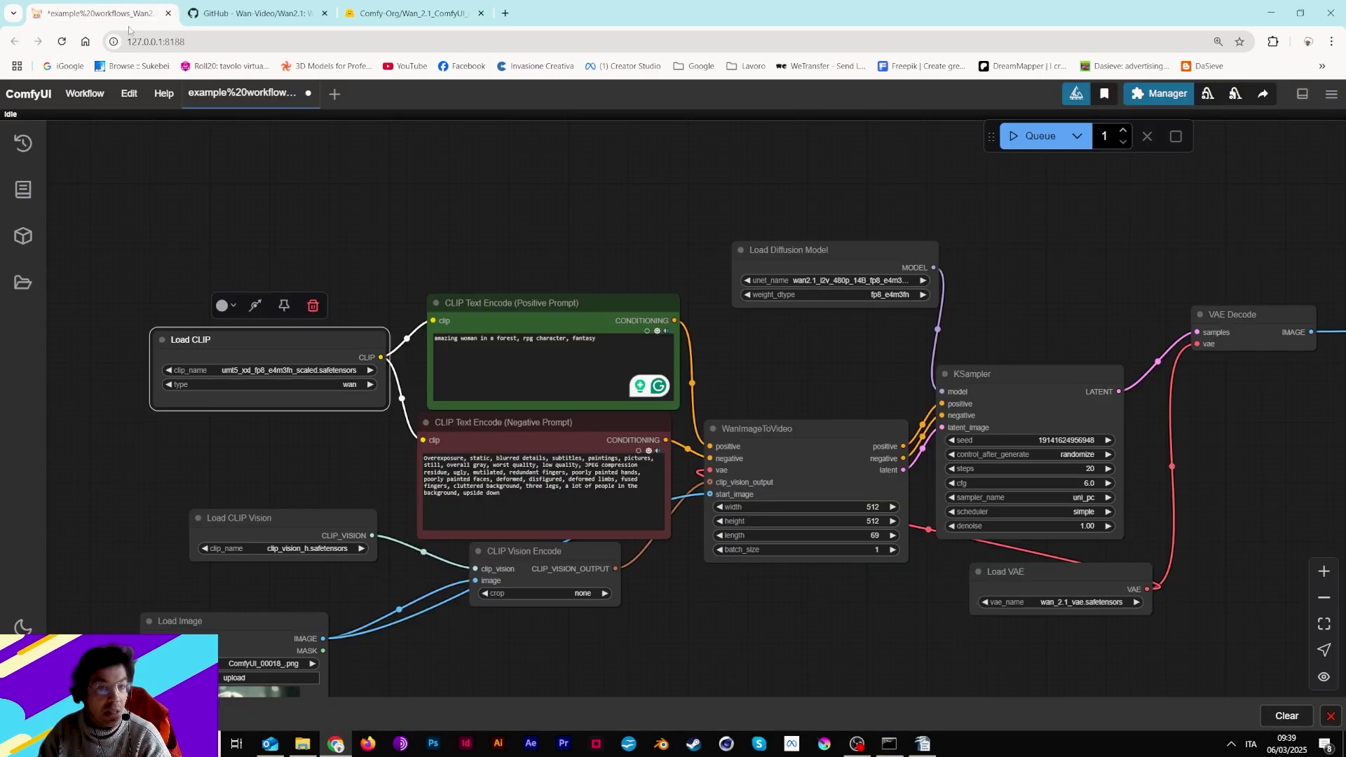
pyautogui.moveTo(269, 237); pyautogui.dragTo(349, 198)
pyautogui.scroll(5, 312, 300)
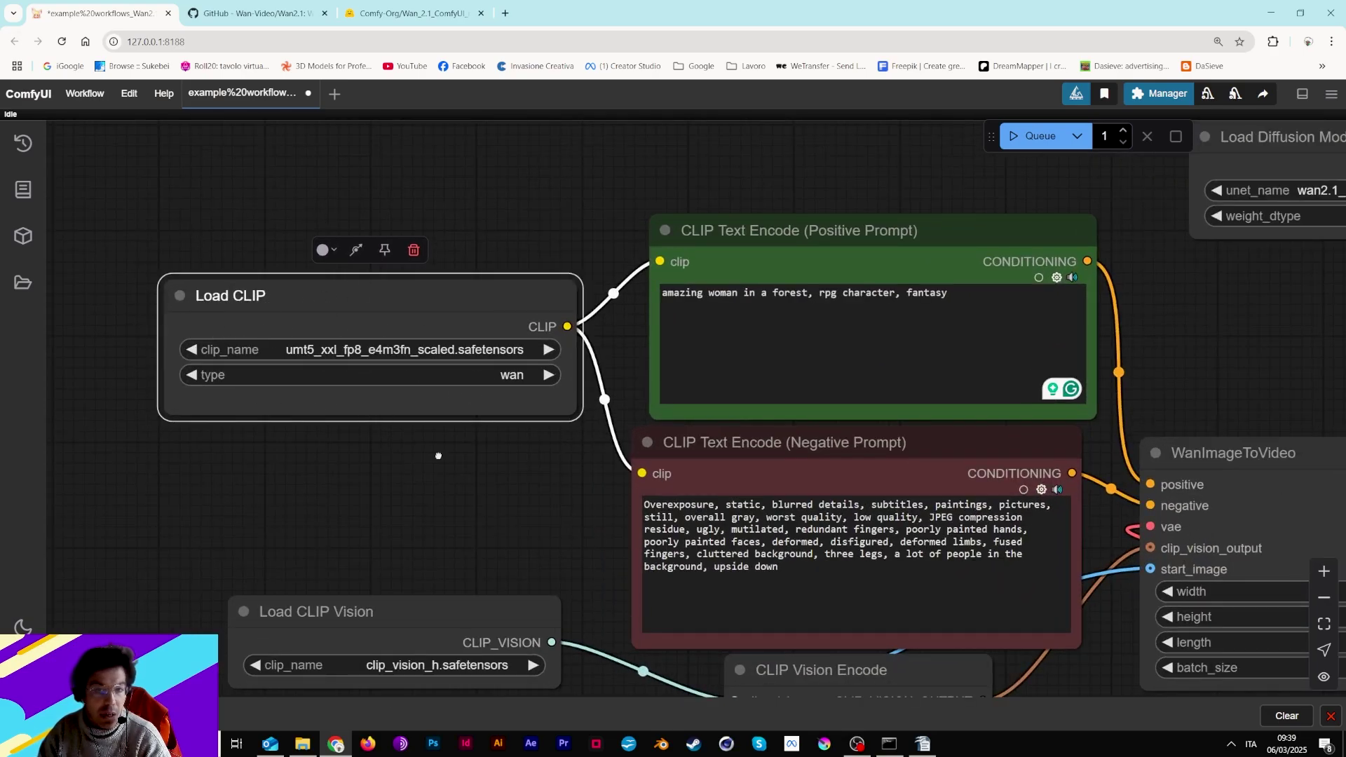
pyautogui.scroll(-3, 421, 457)
pyautogui.scroll(4, 352, 352)
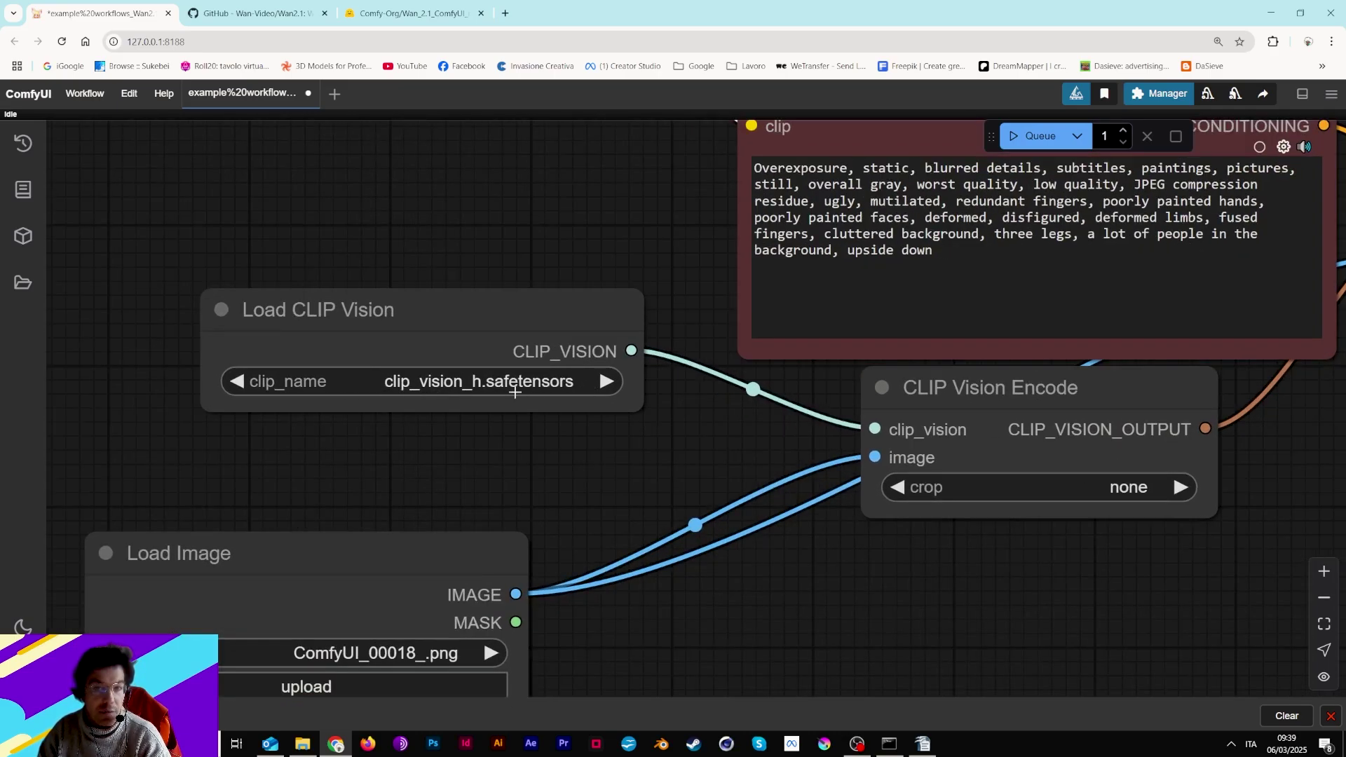
pyautogui.click(427, 385)
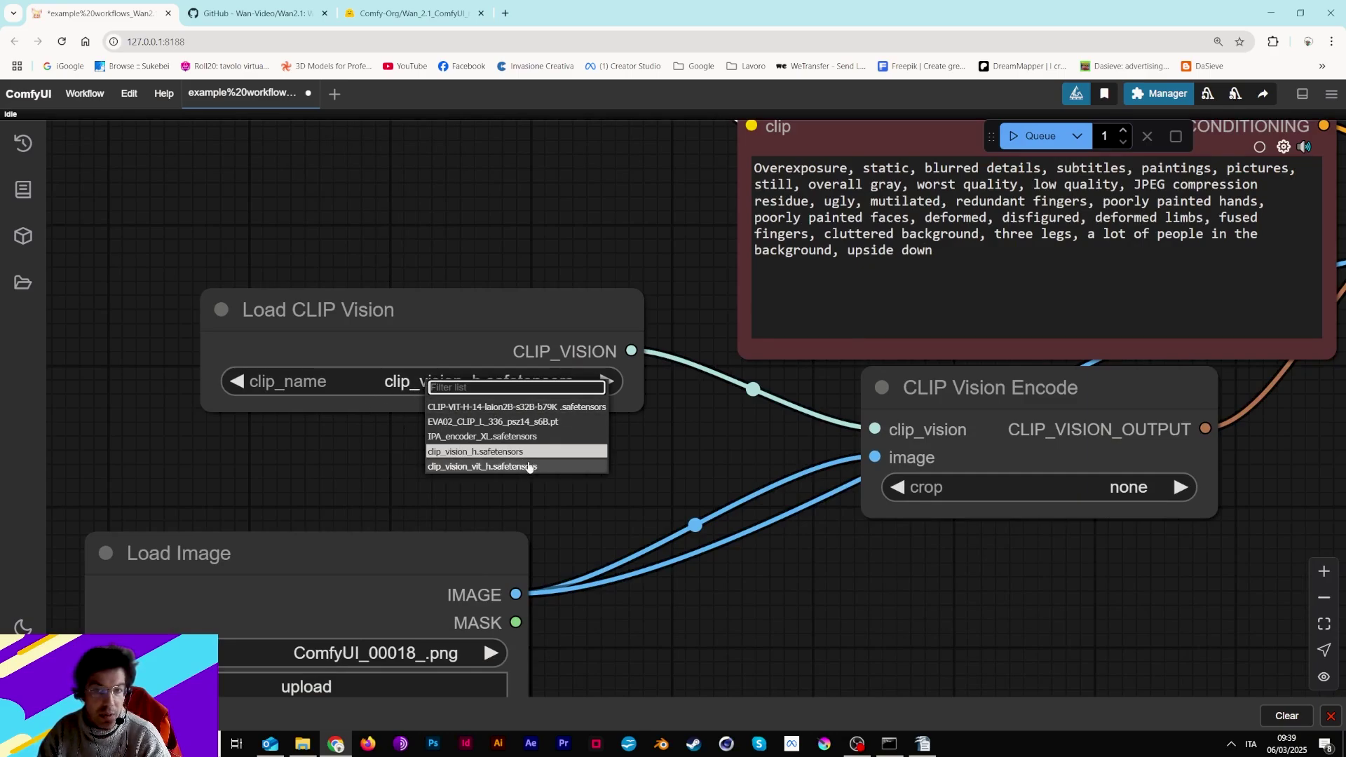
pyautogui.click(449, 452)
# - Inspect the Load CLIP node's file and type, and open the text_encoders folder of Wan_2.1_ComfyUI_repackaged on Hugging Face
pyautogui.scroll(-4, 700, 436)
pyautogui.moveTo(620, 320); pyautogui.dragTo(620, 516)
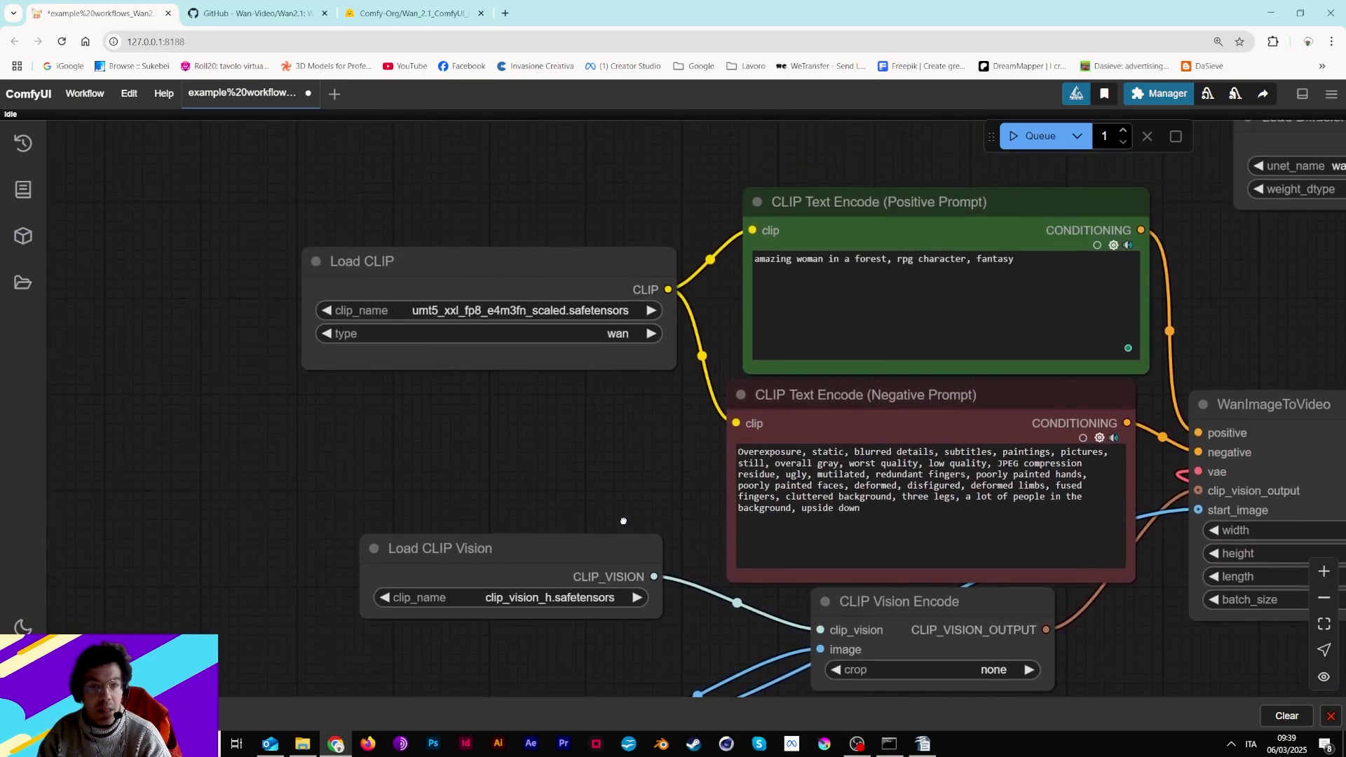
pyautogui.scroll(3, 512, 390)
pyautogui.moveTo(403, 215); pyautogui.dragTo(425, 329)
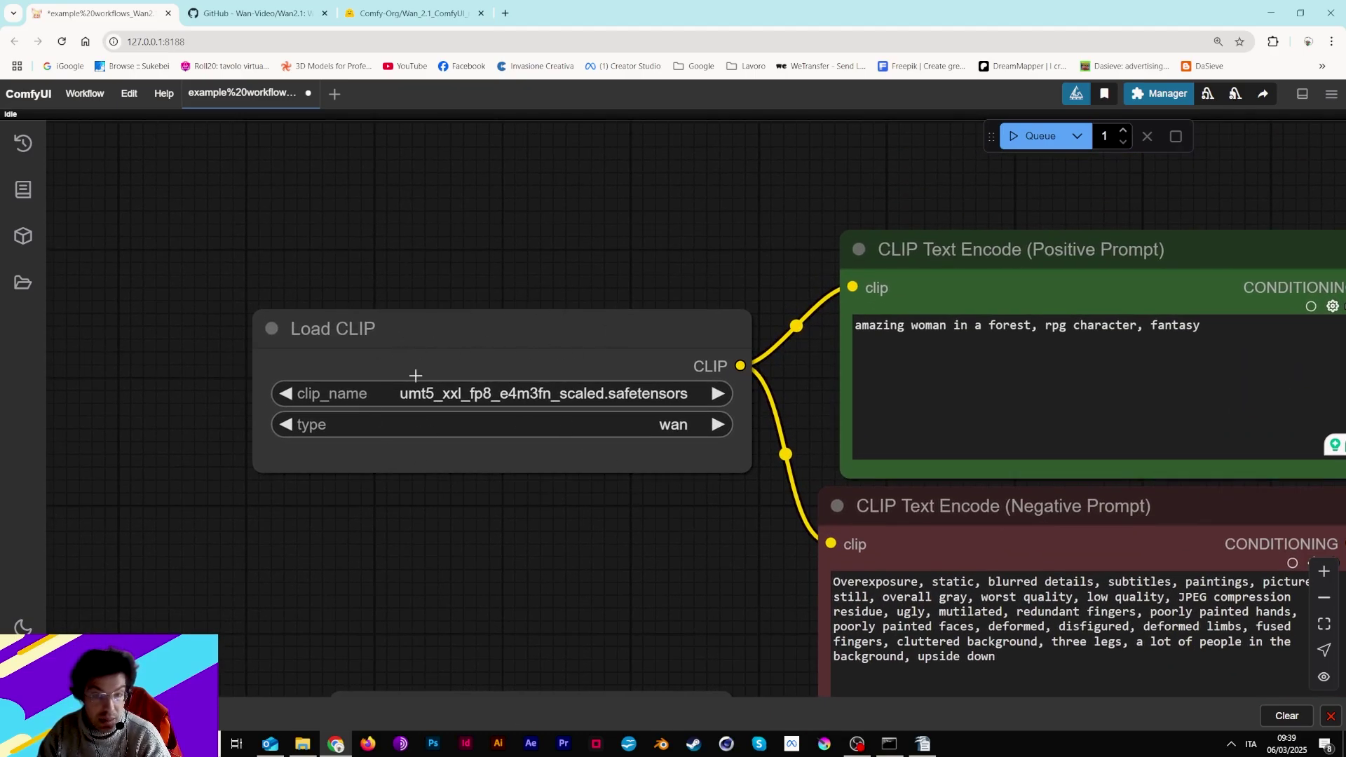
pyautogui.click(356, 4)
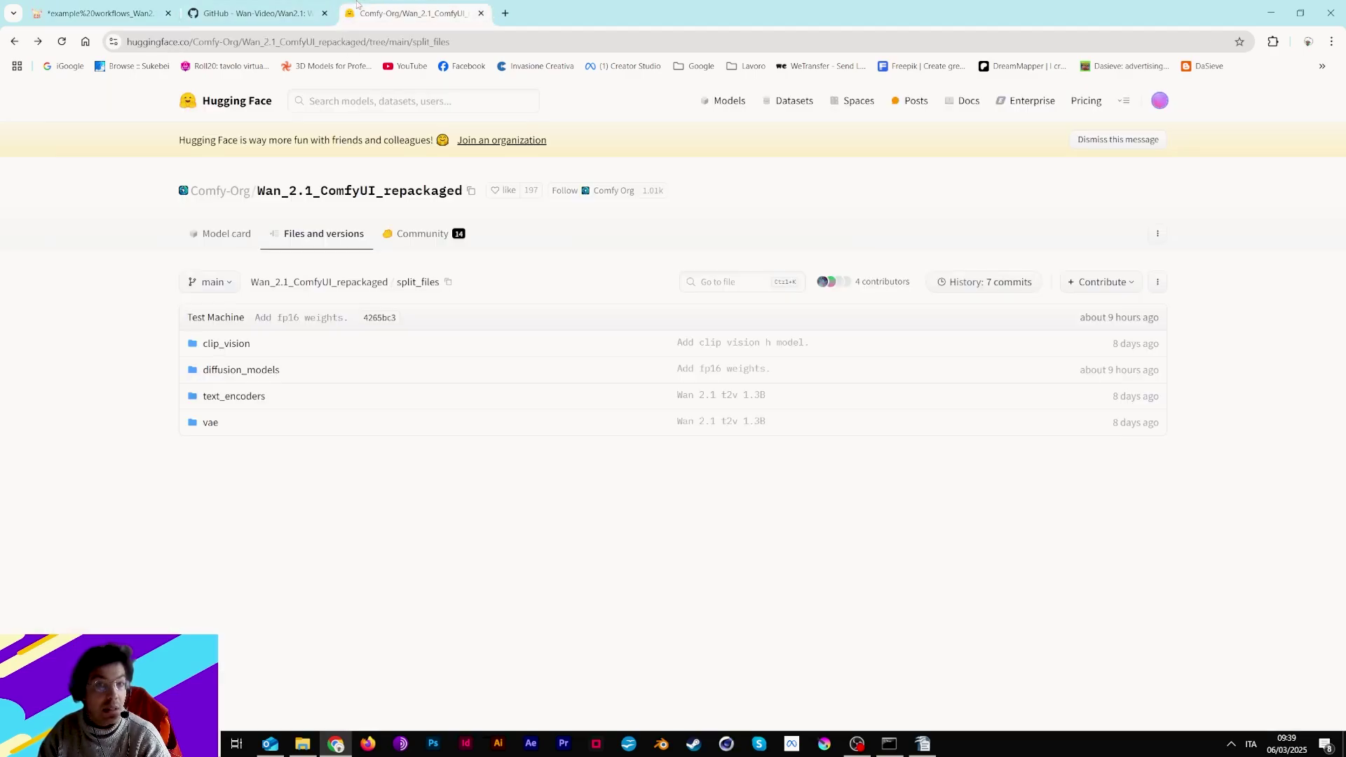
pyautogui.click(231, 396)
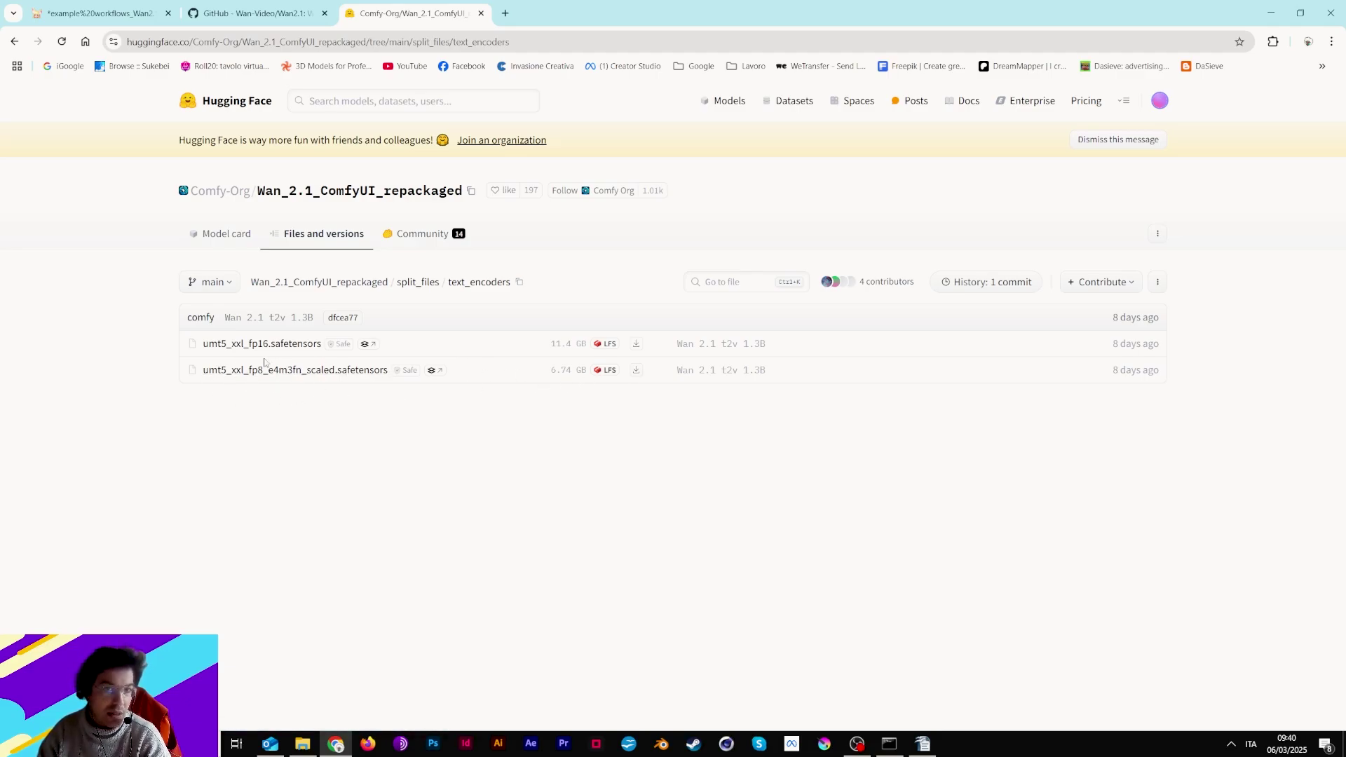
# - Switch back to ComfyUI and examine the unet_name and weight_dtype settings of the Load Diffusion Model node
pyautogui.click(98, 13)
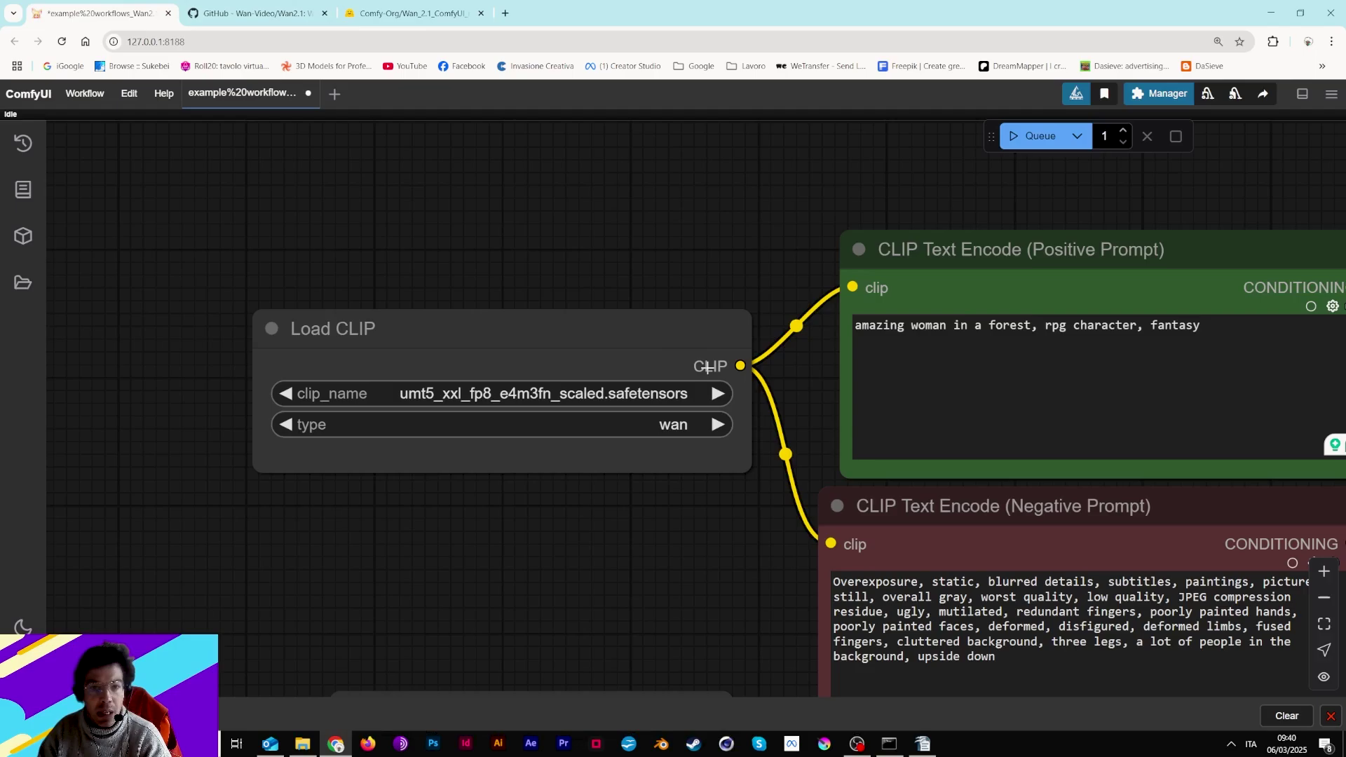
pyautogui.moveTo(742, 493); pyautogui.dragTo(537, 284)
pyautogui.moveTo(655, 525); pyautogui.dragTo(212, 736)
pyautogui.moveTo(796, 388); pyautogui.dragTo(558, 544)
pyautogui.moveTo(715, 453); pyautogui.dragTo(610, 495)
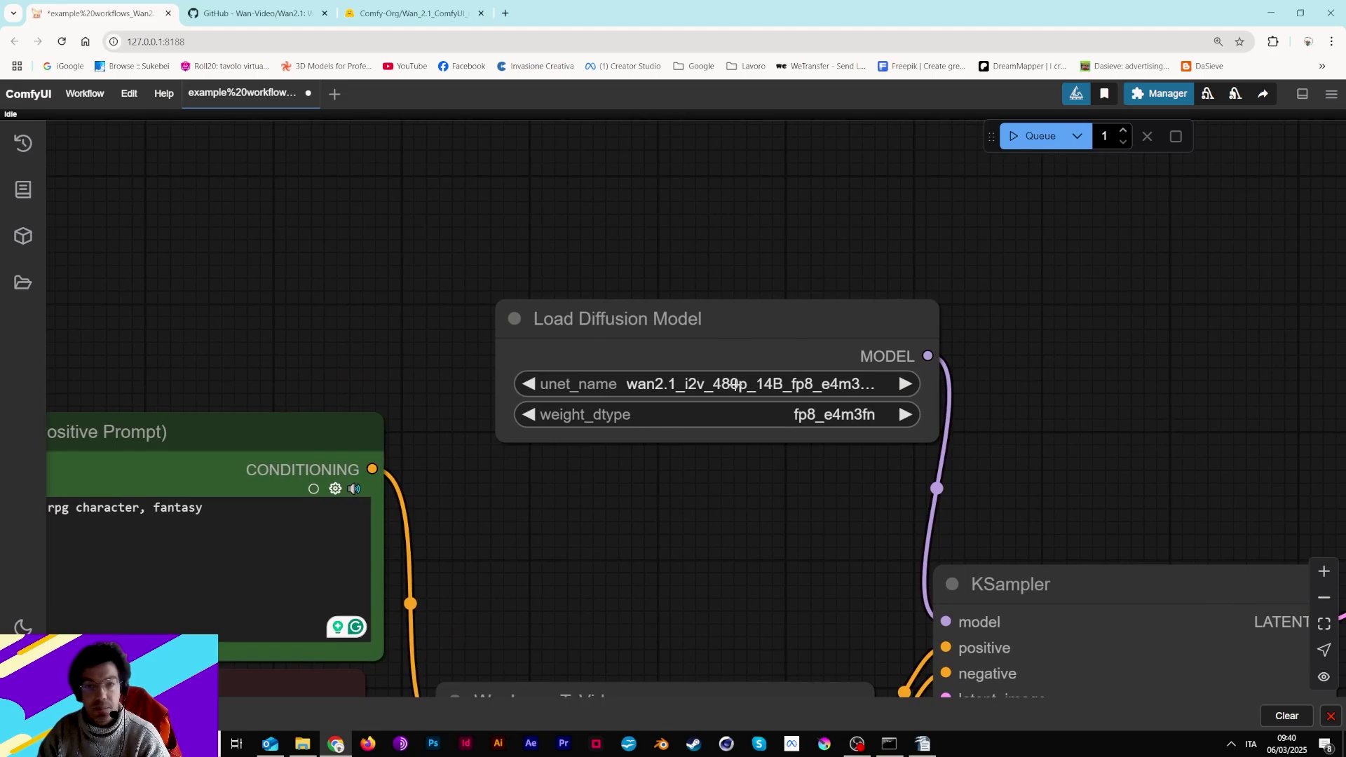
# - Switch to Hugging Face and view the diffusion_models folder inside split_files of Wan_2.1_ComfyUI_repackaged
pyautogui.click(410, 13)
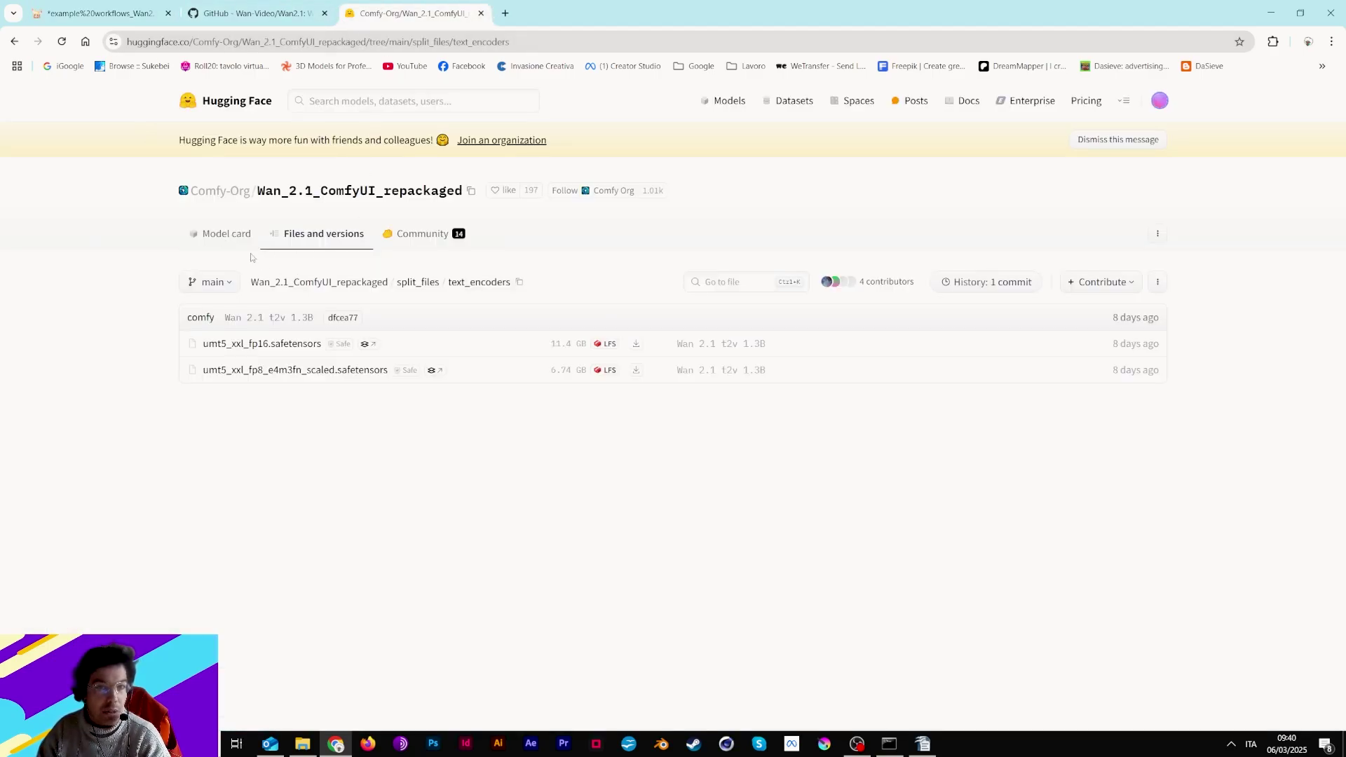
pyautogui.click(222, 237)
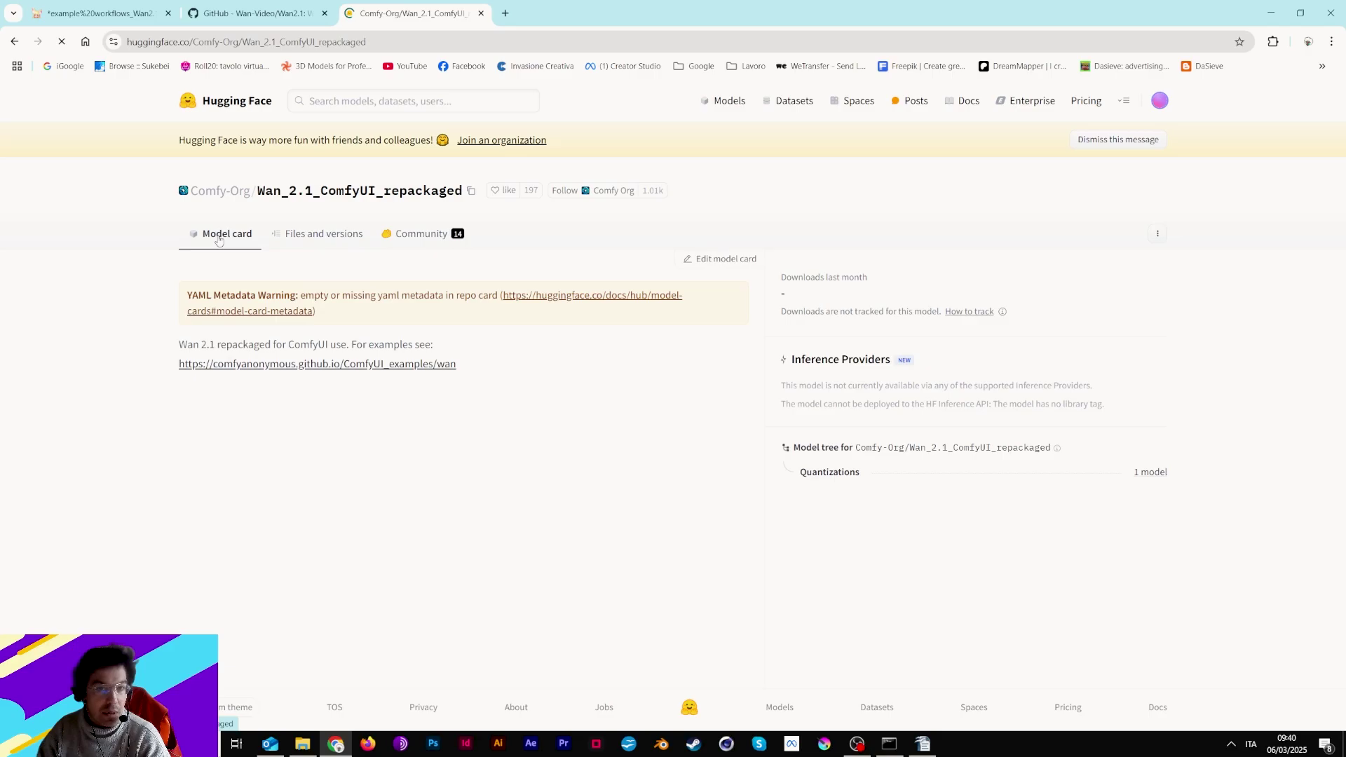
pyautogui.click(329, 237)
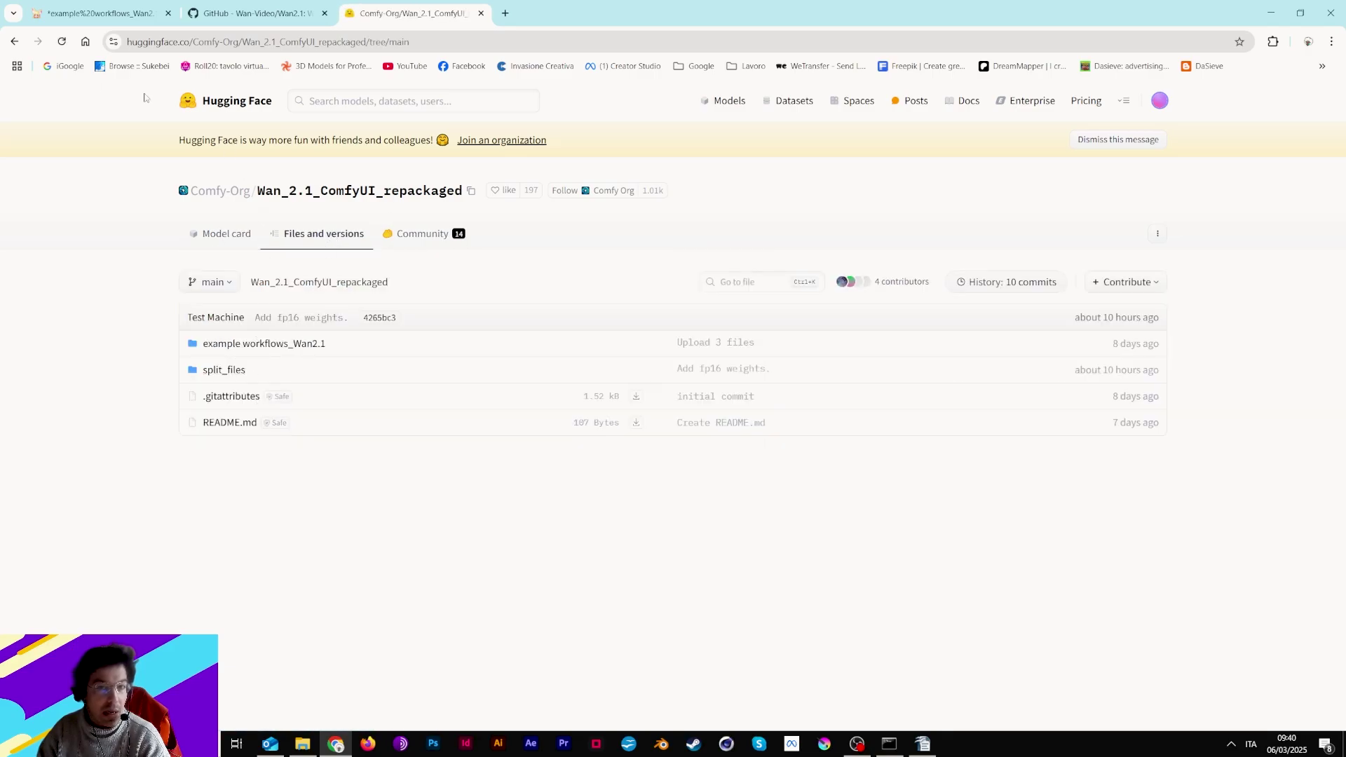
pyautogui.click(14, 42)
pyautogui.click(14, 42)
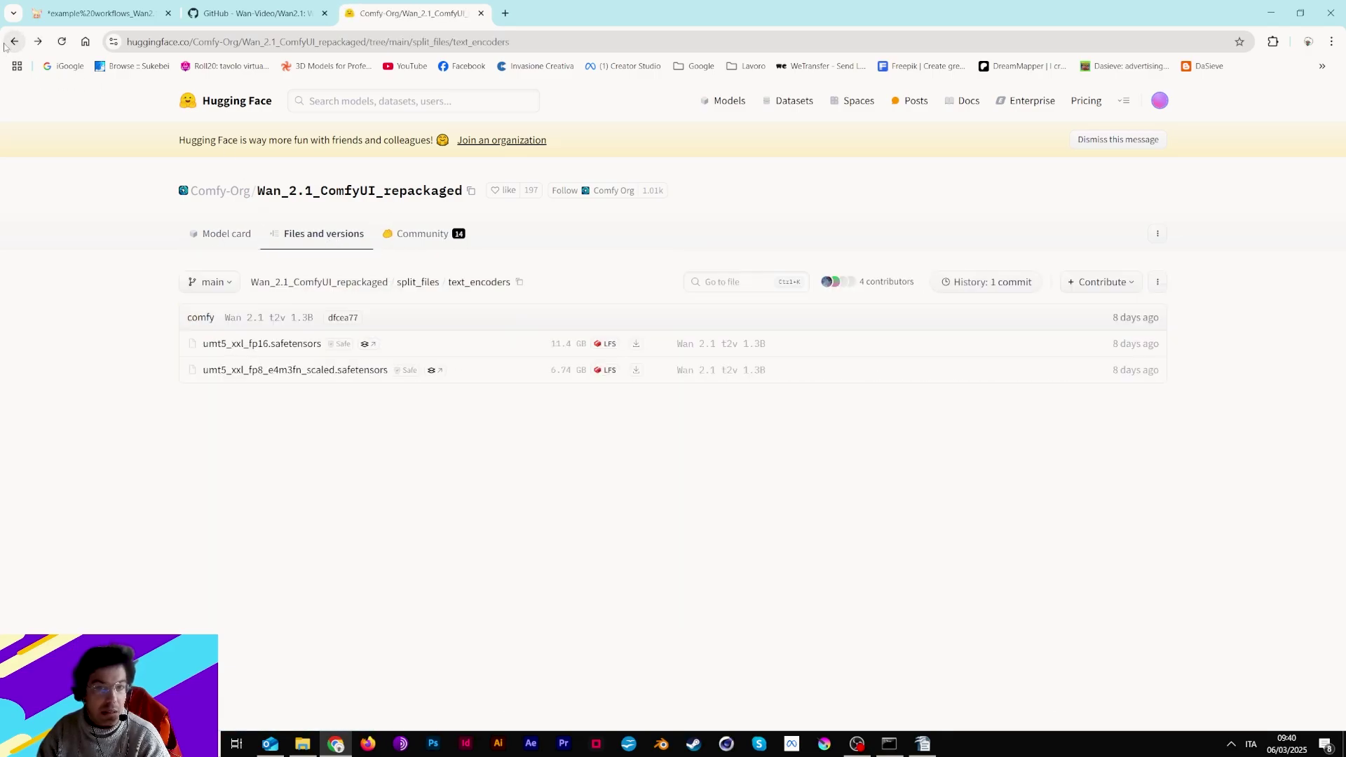
pyautogui.click(7, 44)
pyautogui.click(275, 375)
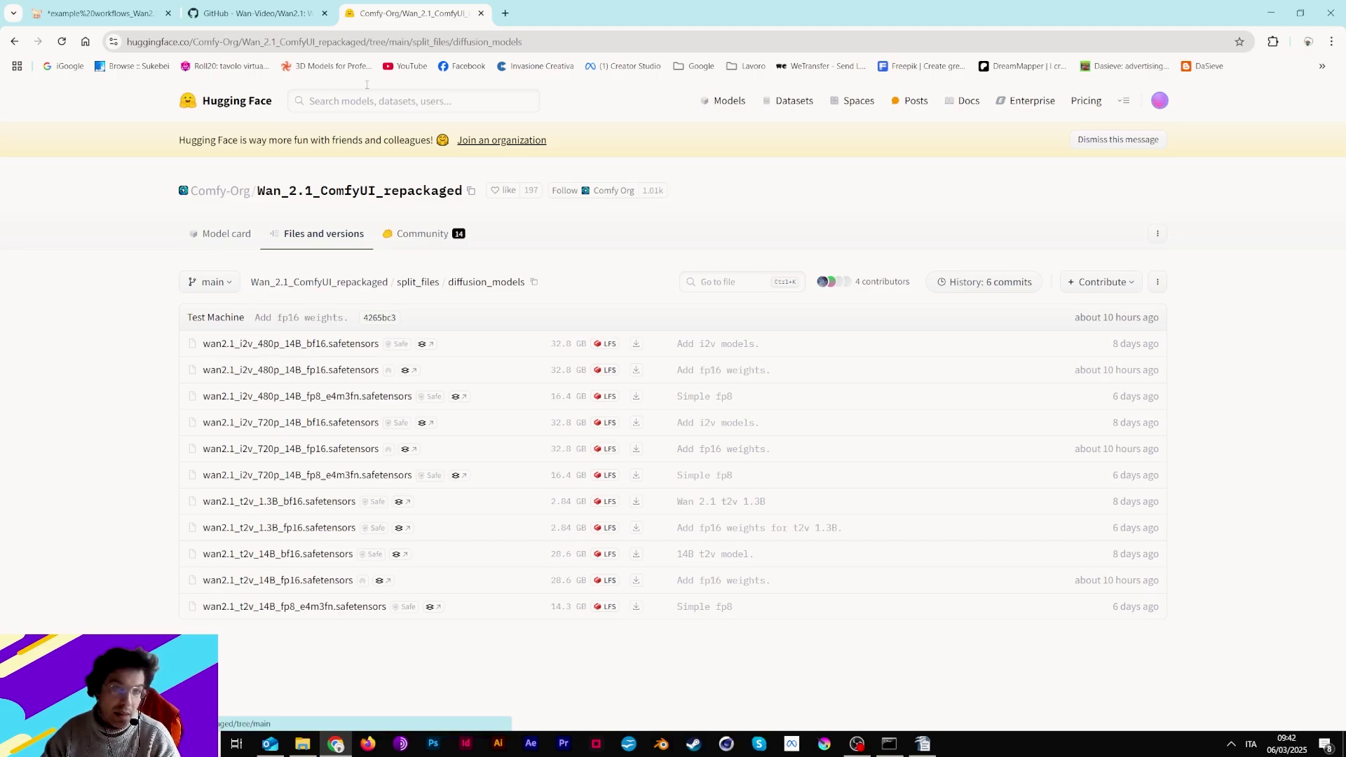
# - Compare the Load Diffusion Model node's available unet_name files in ComfyUI with the diffusion model list on Hugging Face
pyautogui.click(98, 12)
pyautogui.click(701, 376)
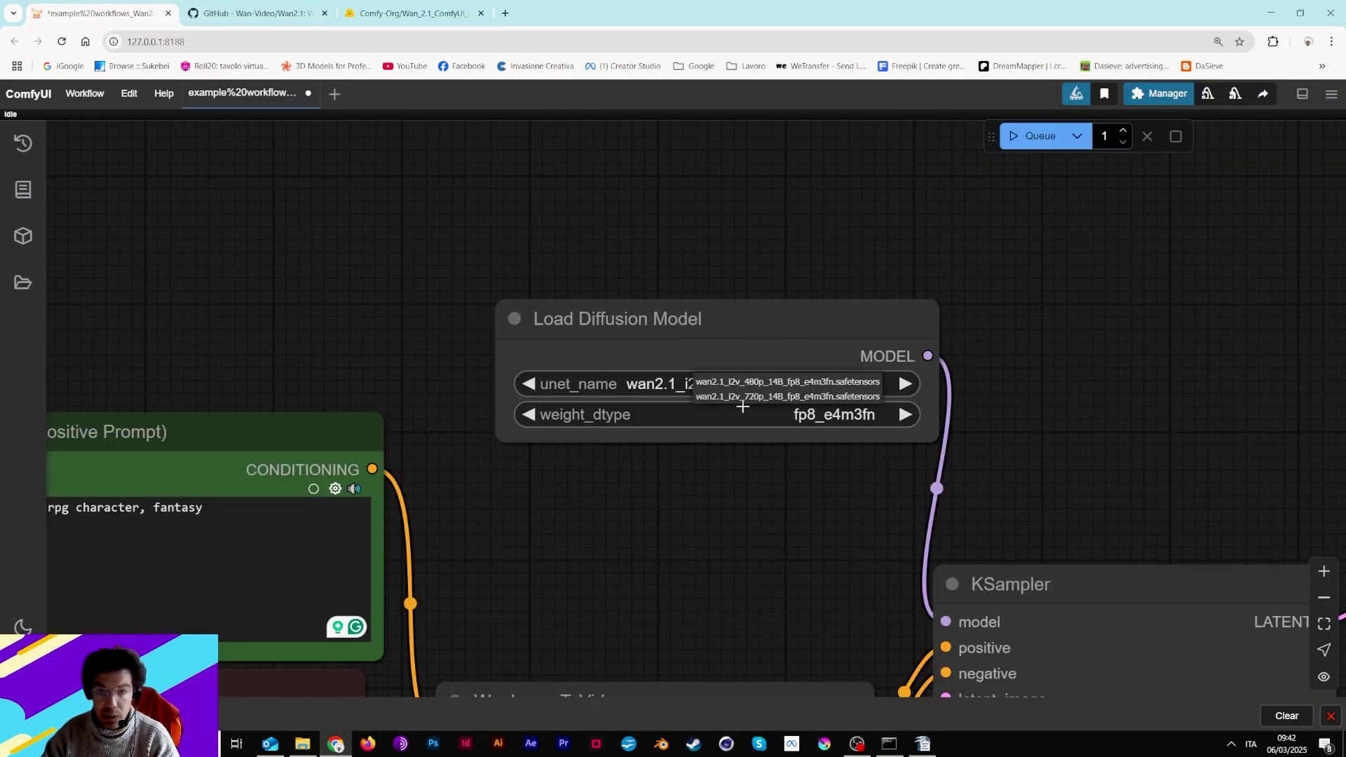
pyautogui.click(413, 12)
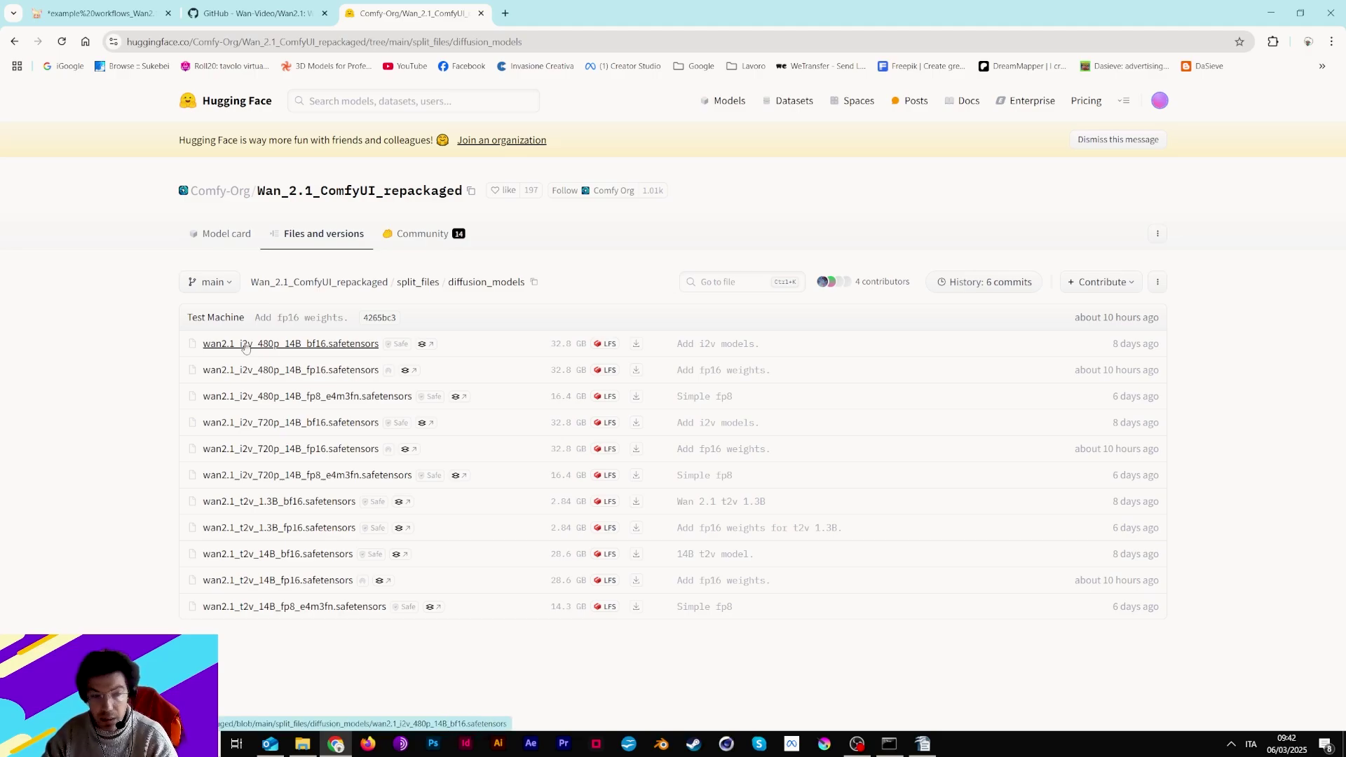
pyautogui.click(255, 12)
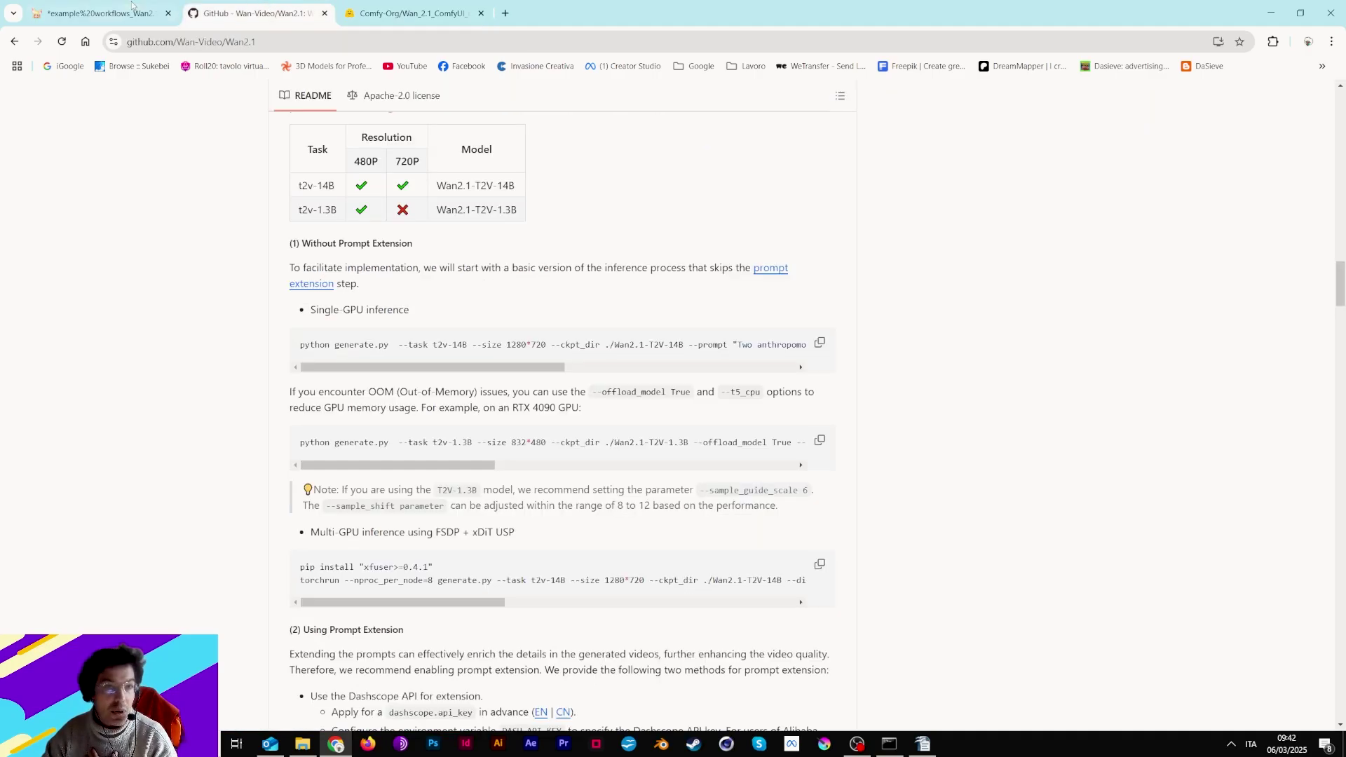
pyautogui.hotkey('ctrl', 'shift', 'Tab')
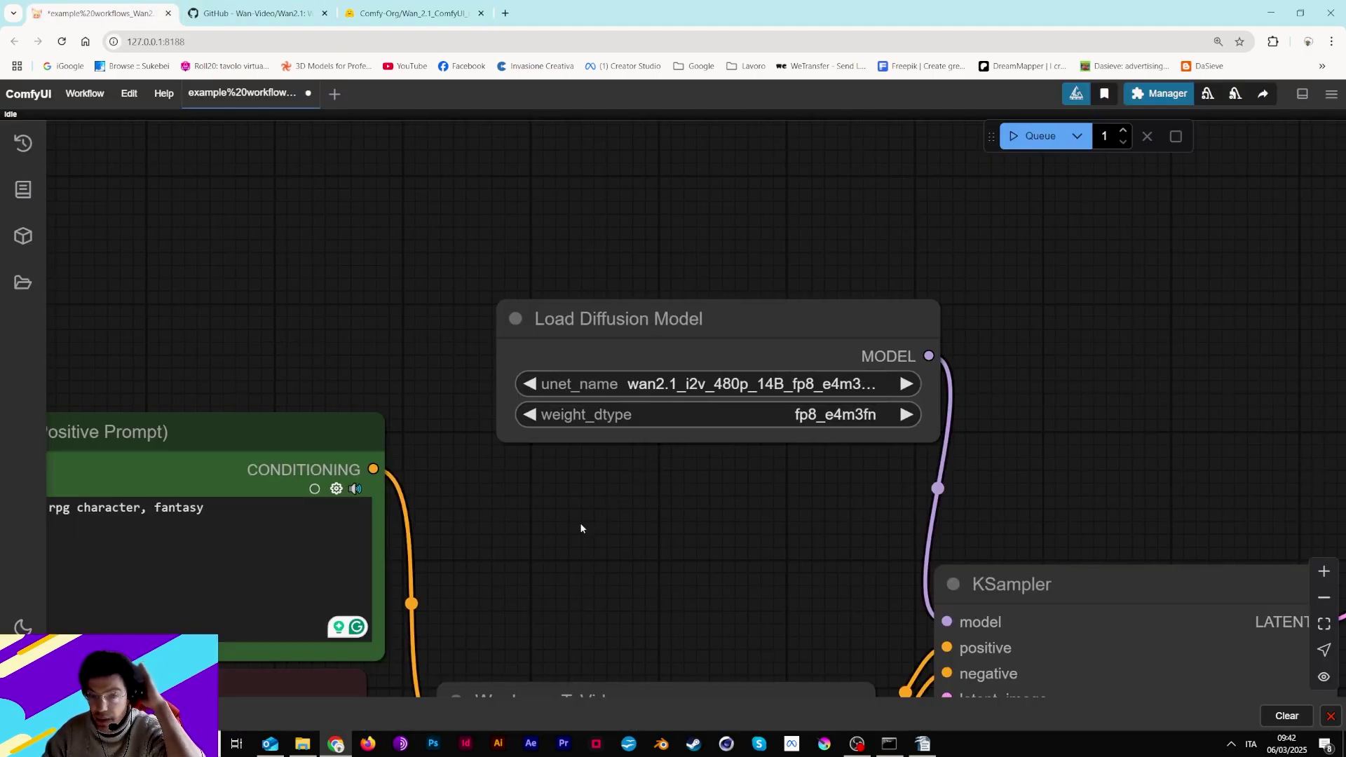
# - Examine the Load Image node with its input picture and the Load CLIP Vision node above it
pyautogui.moveTo(526, 553); pyautogui.dragTo(692, 391)
pyautogui.hscroll(-10, 692, 390)
pyautogui.scroll(-10, 693, 390)
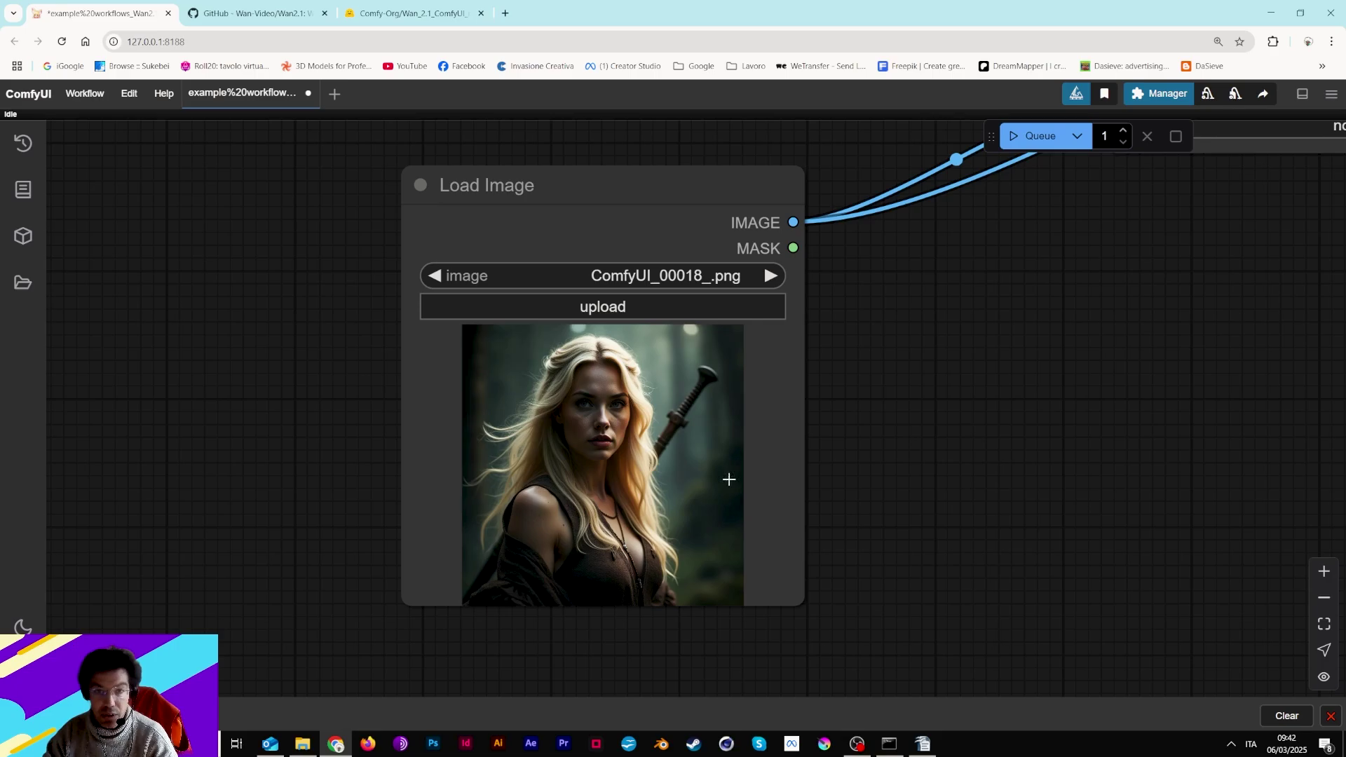
pyautogui.scroll(6, 748, 364)
pyautogui.hscroll(2, 747, 364)
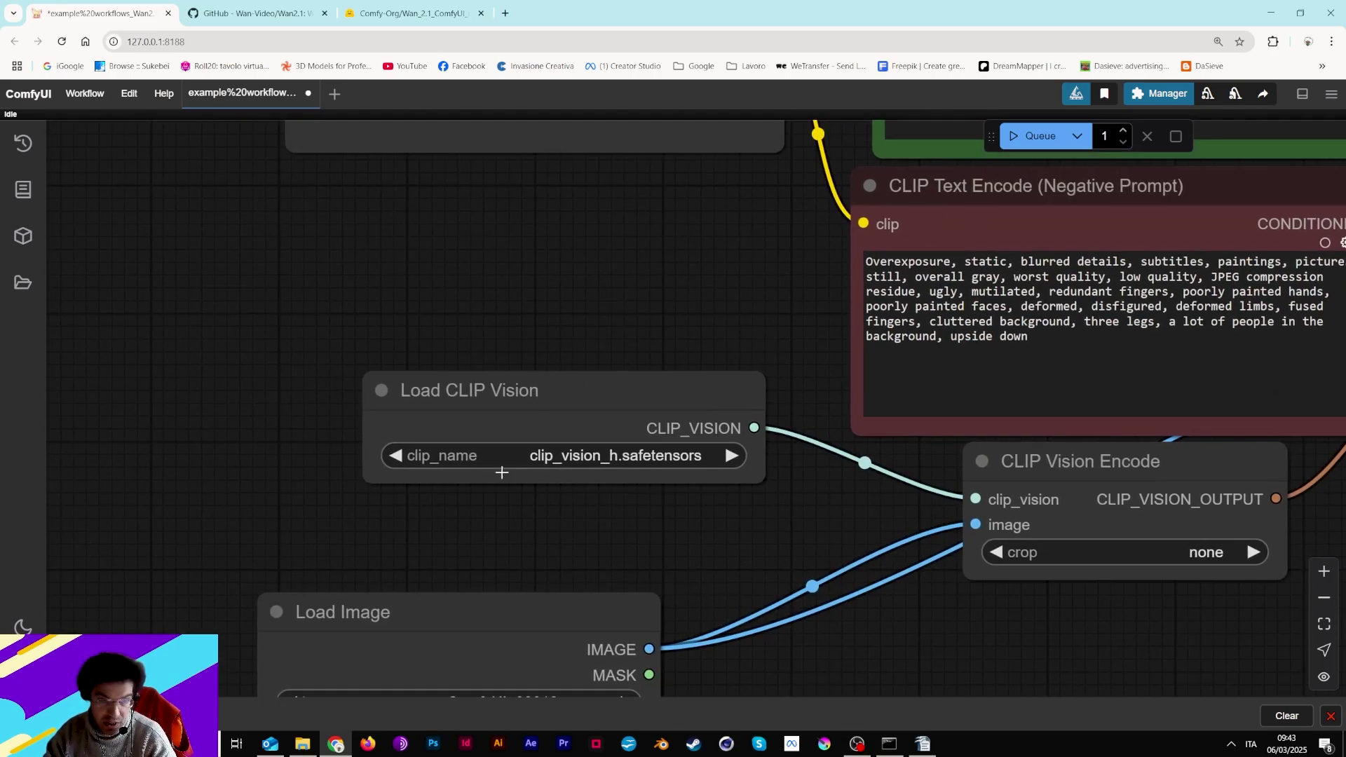
pyautogui.scroll(-3, 516, 528)
pyautogui.scroll(-3, 374, 503)
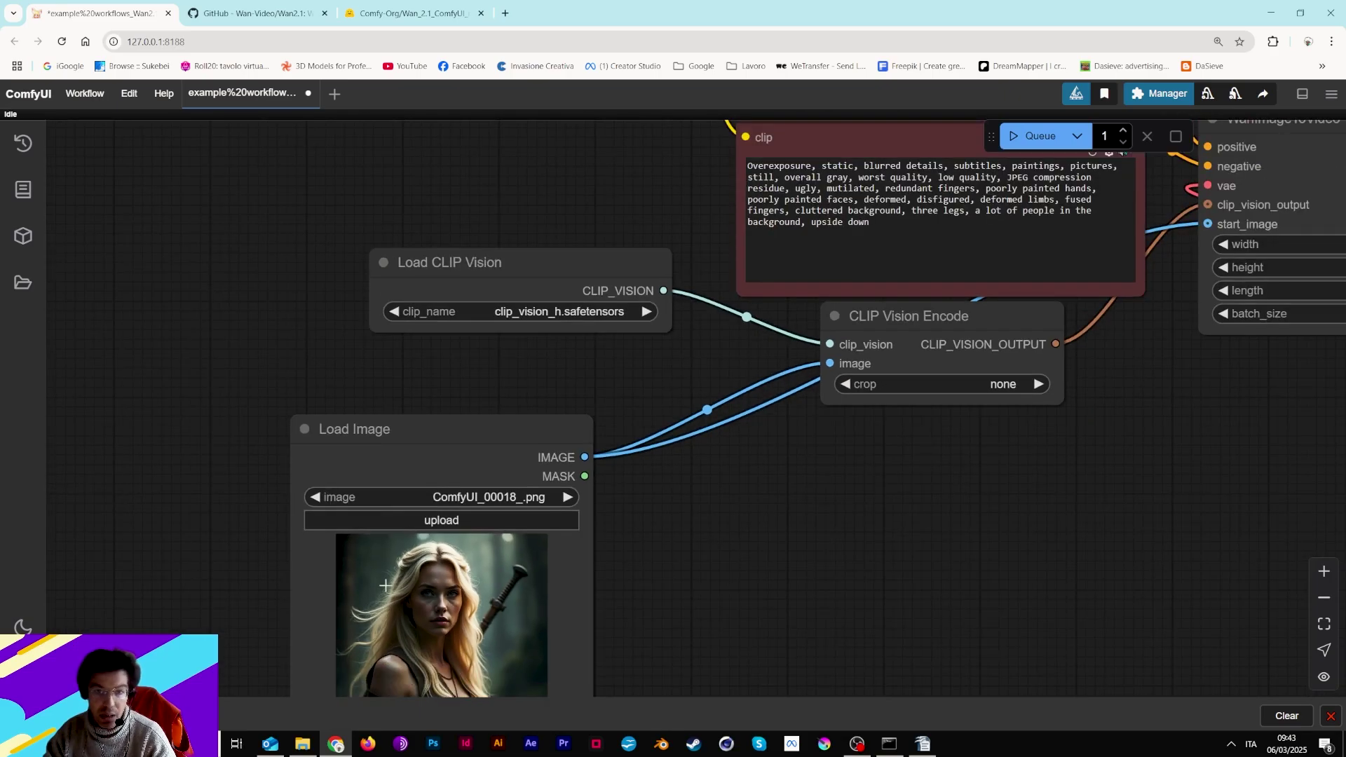
# - Trace the connections from the Load CLIP, prompt, CLIP Vision and Load Image nodes to the WanImageToVideo node
pyautogui.moveTo(691, 416); pyautogui.dragTo(648, 638)
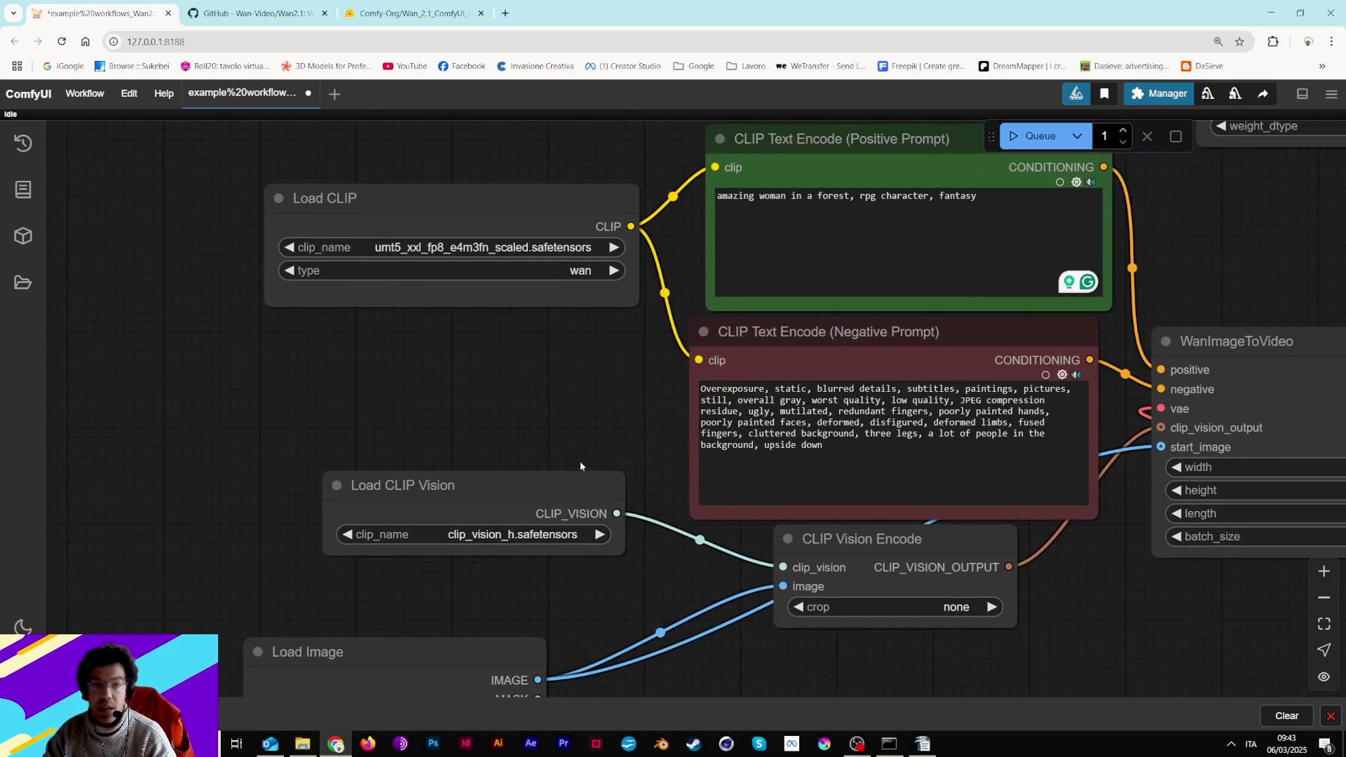
pyautogui.moveTo(690, 393); pyautogui.dragTo(439, 439)
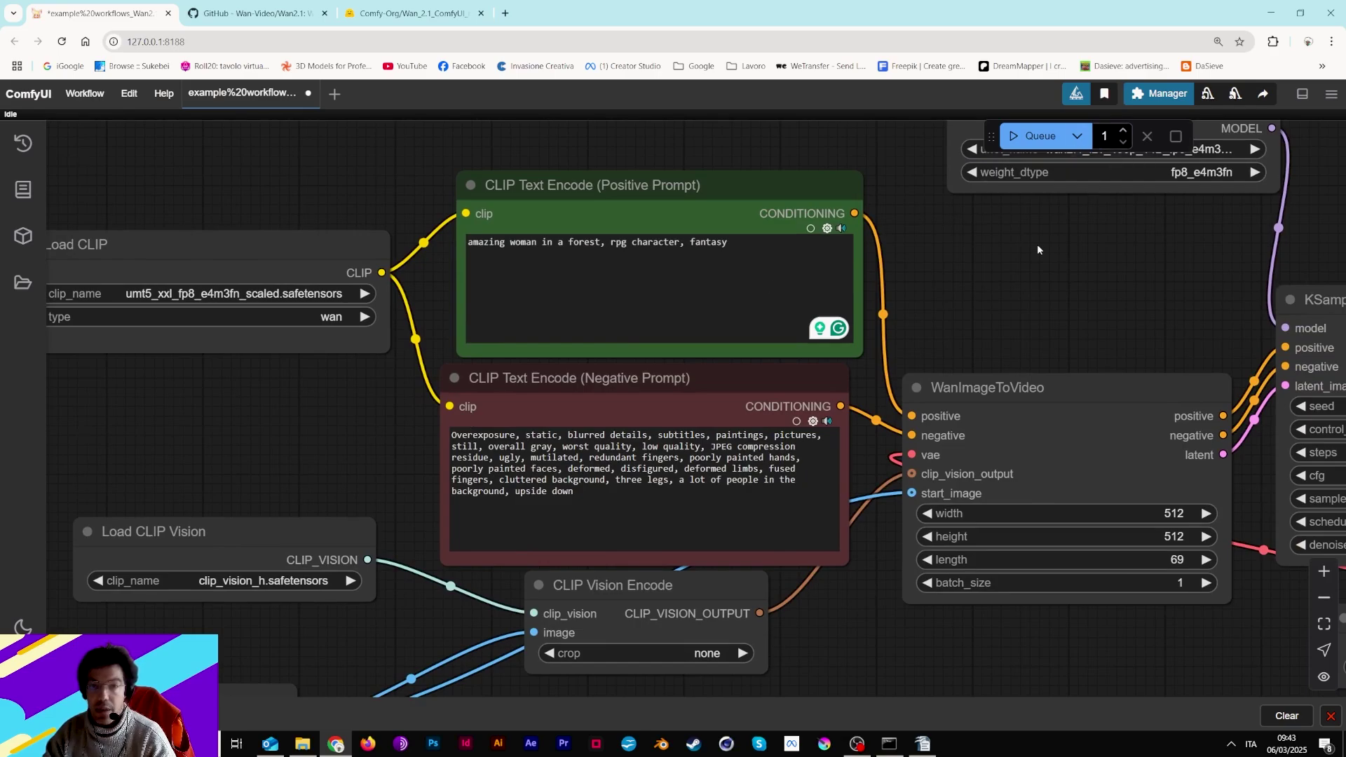
pyautogui.moveTo(1037, 244); pyautogui.dragTo(1009, 275)
pyautogui.moveTo(855, 666); pyautogui.dragTo(1176, 307)
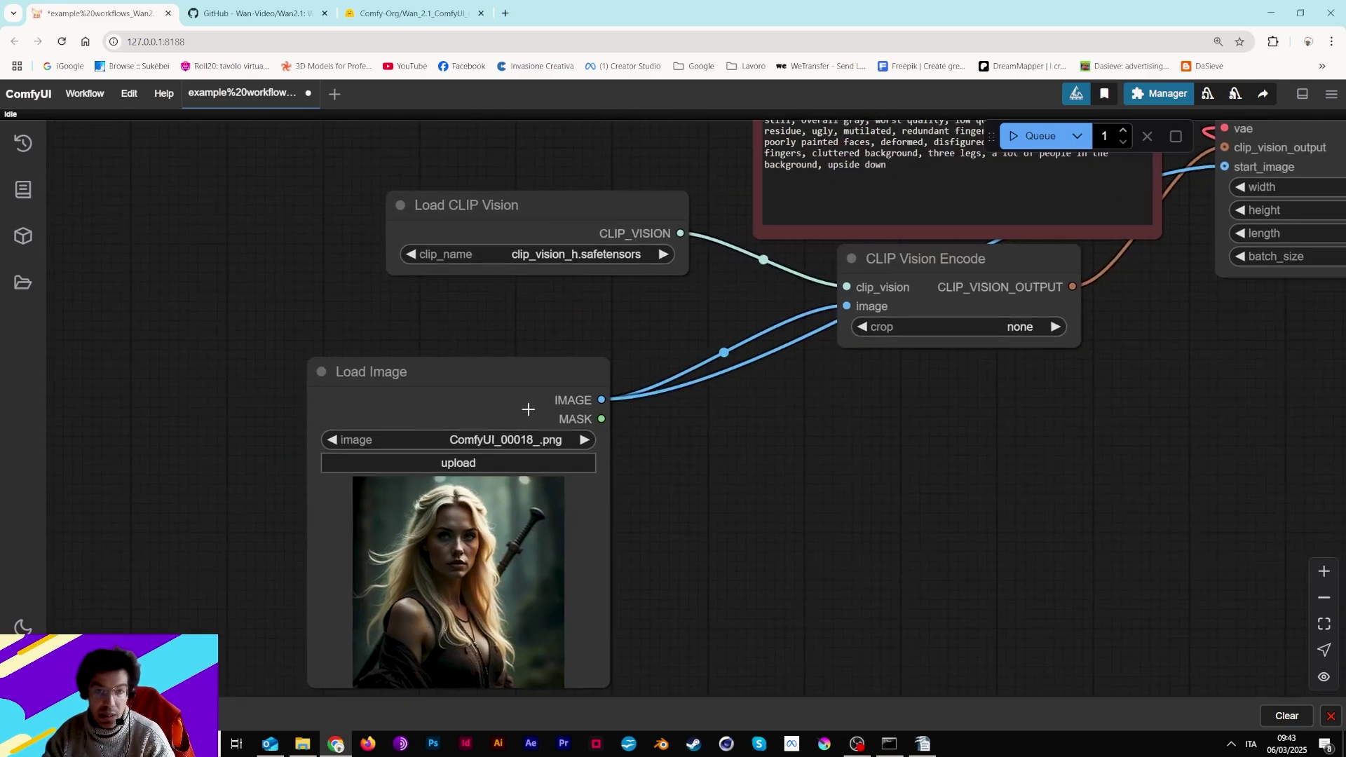
pyautogui.moveTo(1098, 290); pyautogui.dragTo(1015, 372)
pyautogui.moveTo(909, 508); pyautogui.dragTo(767, 588)
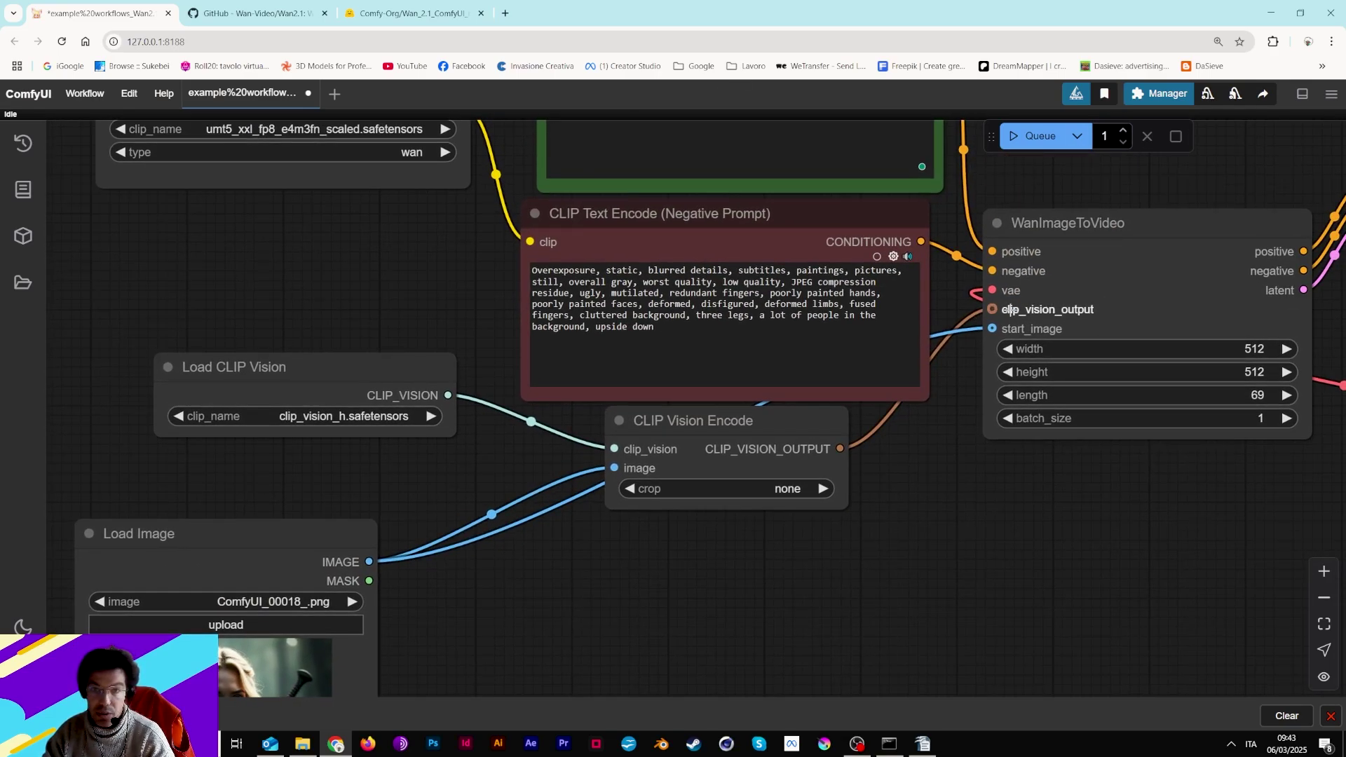
# - Move the positive and negative CLIP Text Encode nodes up, leaving a gap above the CLIP Vision Encode node
pyautogui.moveTo(953, 196); pyautogui.dragTo(949, 375)
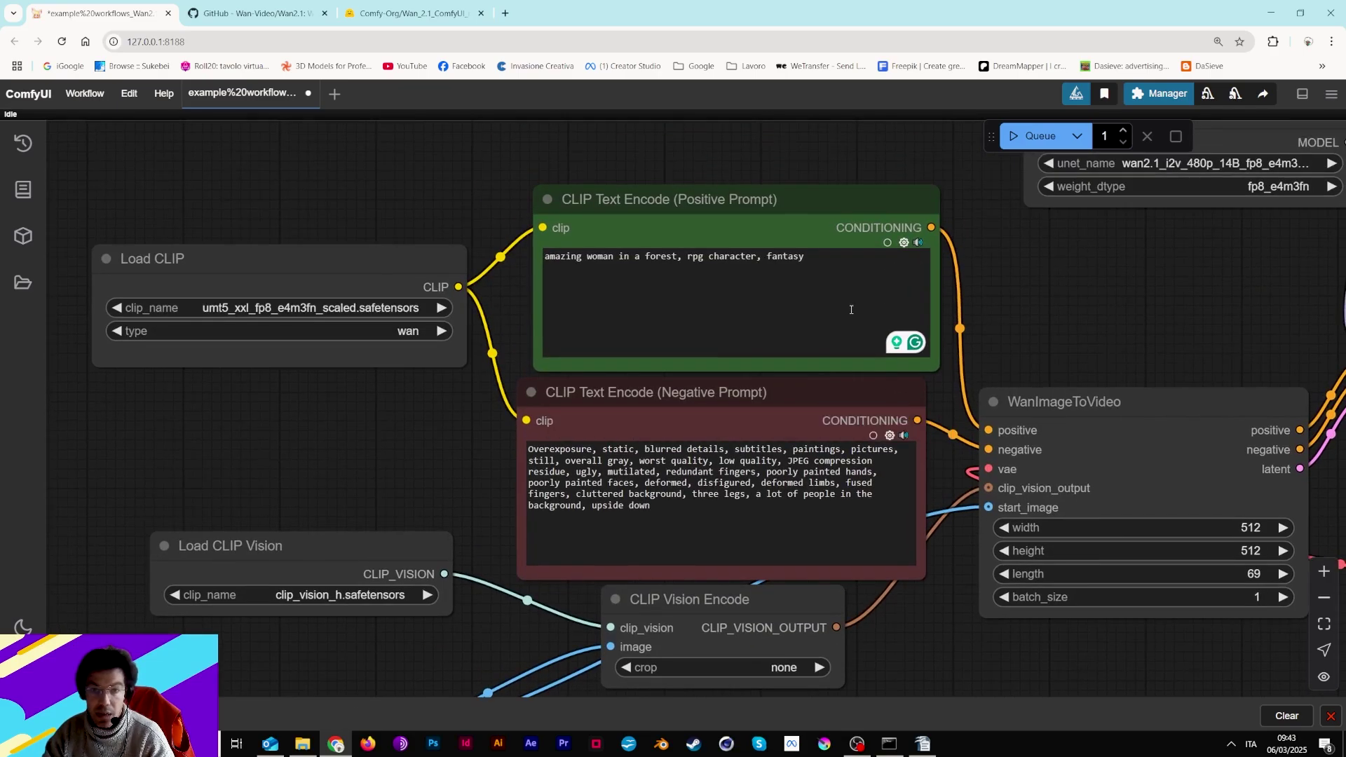
pyautogui.click(774, 150)
pyautogui.moveTo(745, 392); pyautogui.dragTo(745, 334)
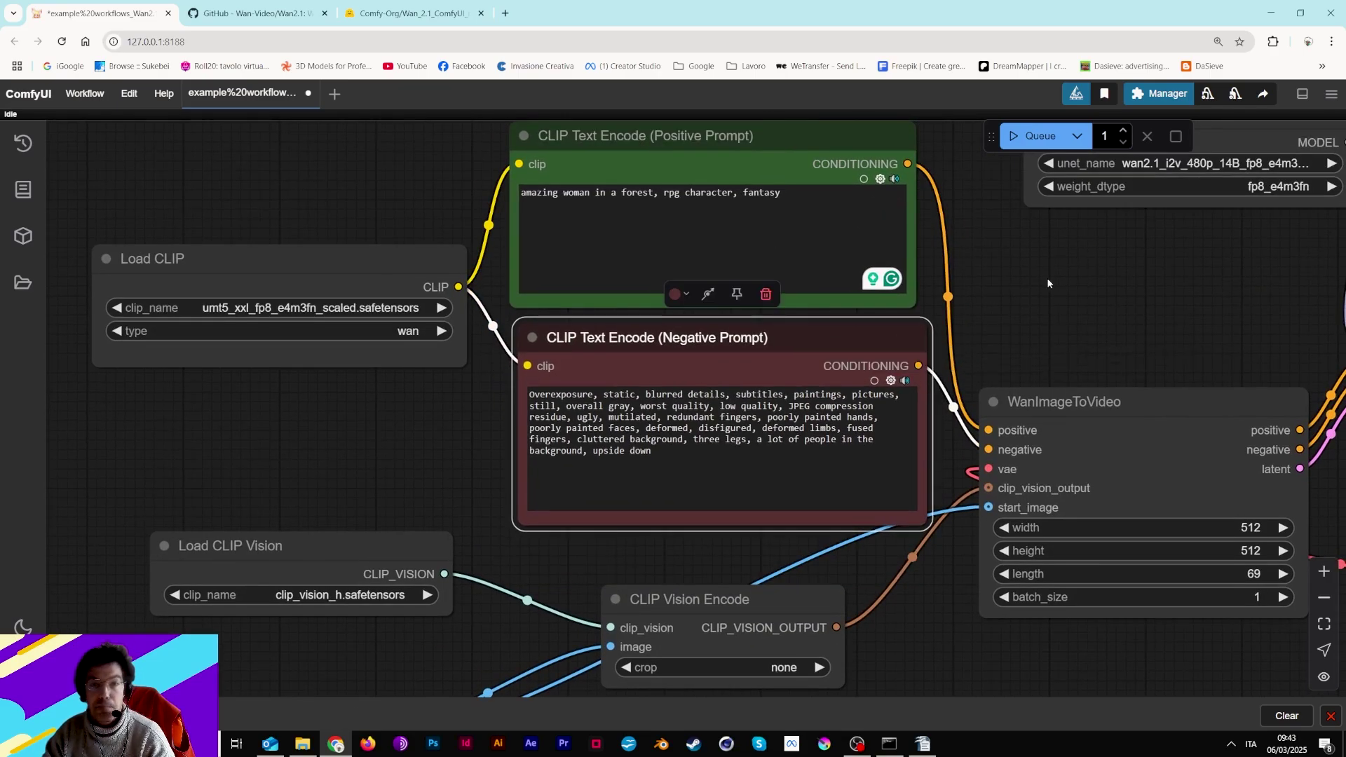
# - Recheck the diffusion_models files on Hugging Face and review the prompt, WanImageToVideo and Load Diffusion Model nodes in ComfyUI
pyautogui.moveTo(953, 211); pyautogui.dragTo(870, 271)
pyautogui.click(413, 13)
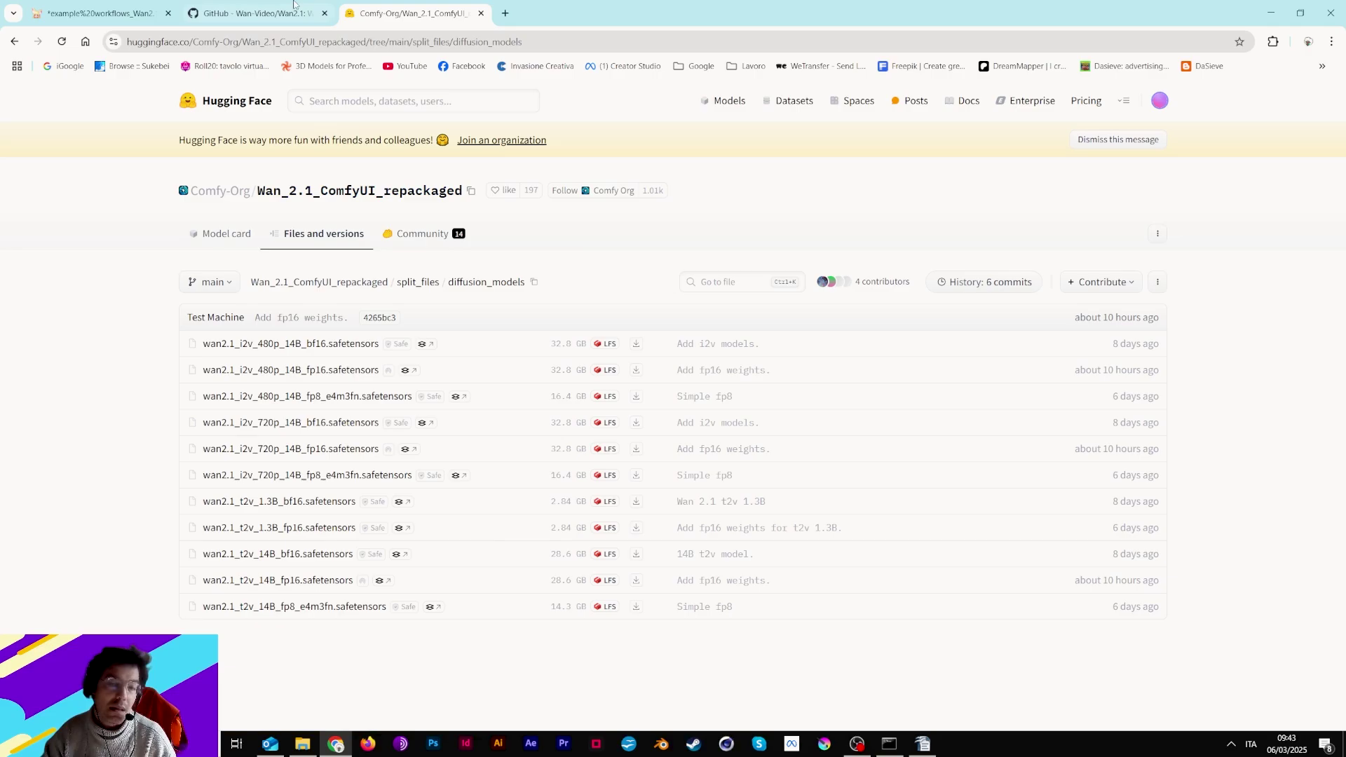
pyautogui.click(105, 13)
pyautogui.moveTo(1004, 282); pyautogui.dragTo(709, 278)
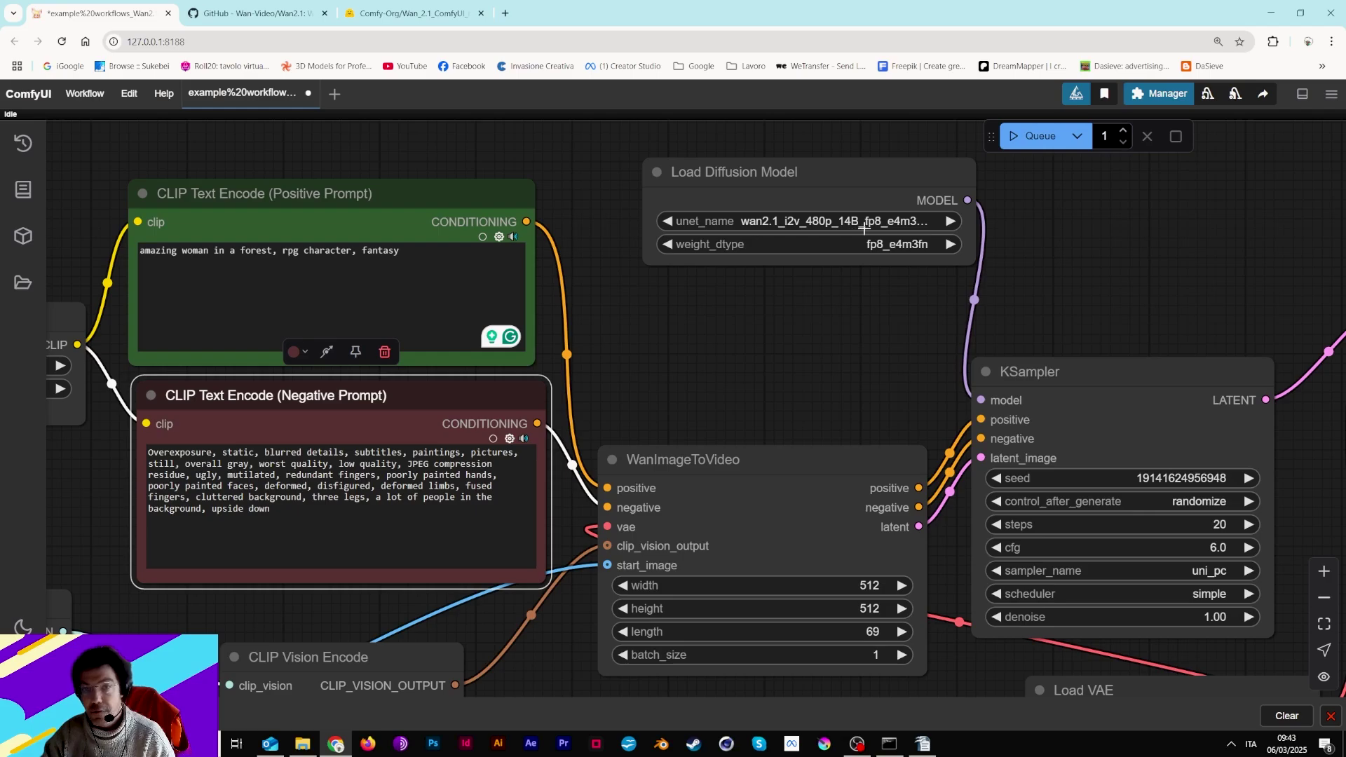
pyautogui.hscroll(-7, 669, 387)
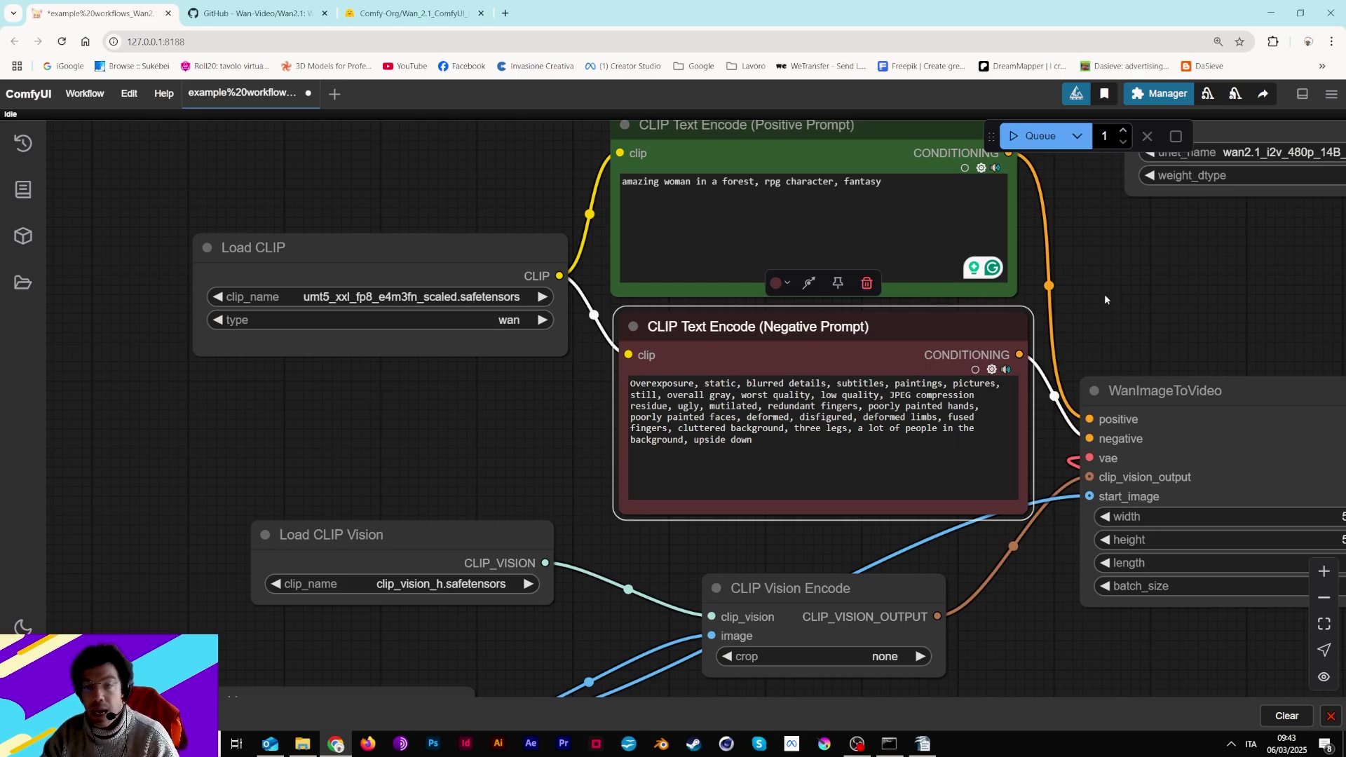
pyautogui.moveTo(1112, 297); pyautogui.dragTo(526, 476)
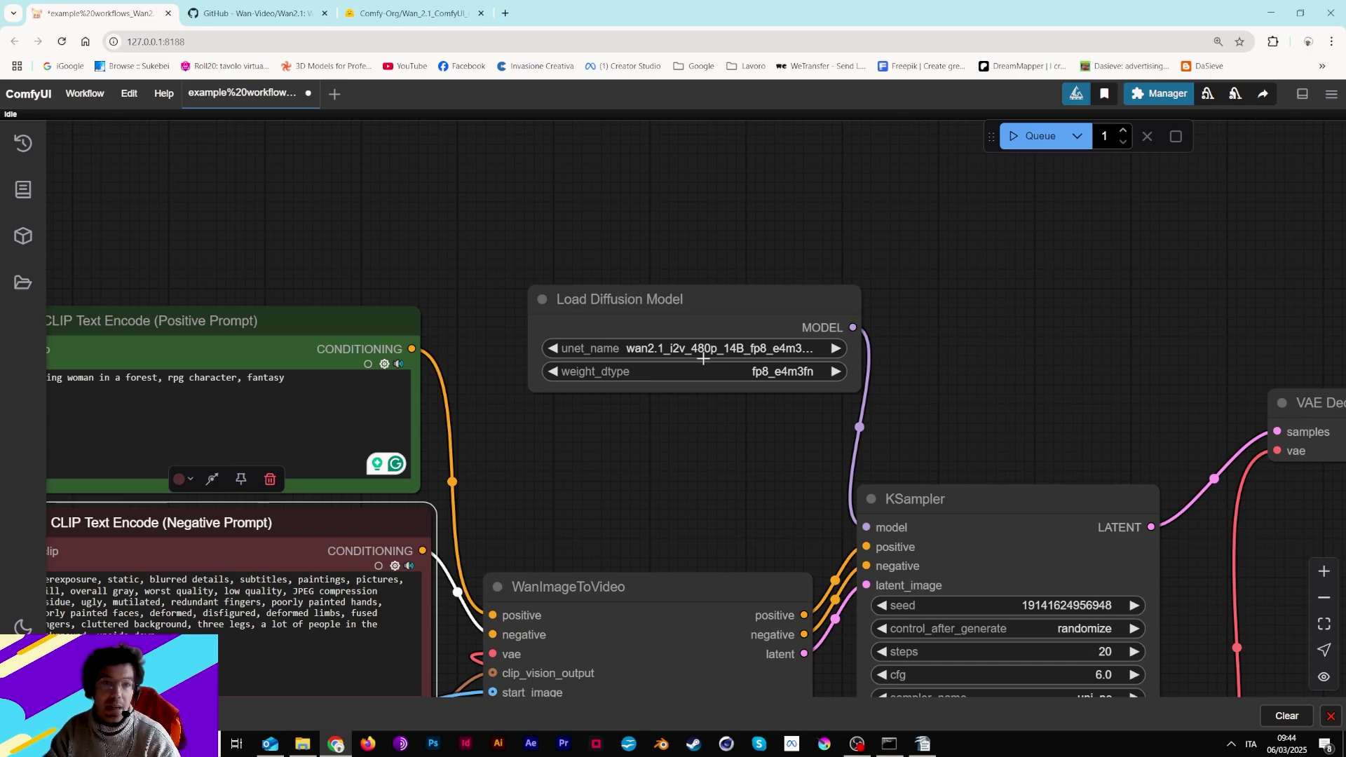
# - Open the ComfyUI-TeaCache repository on GitHub and review its README's introduction, updates, installation and Compile Model sections
pyautogui.click(505, 12)
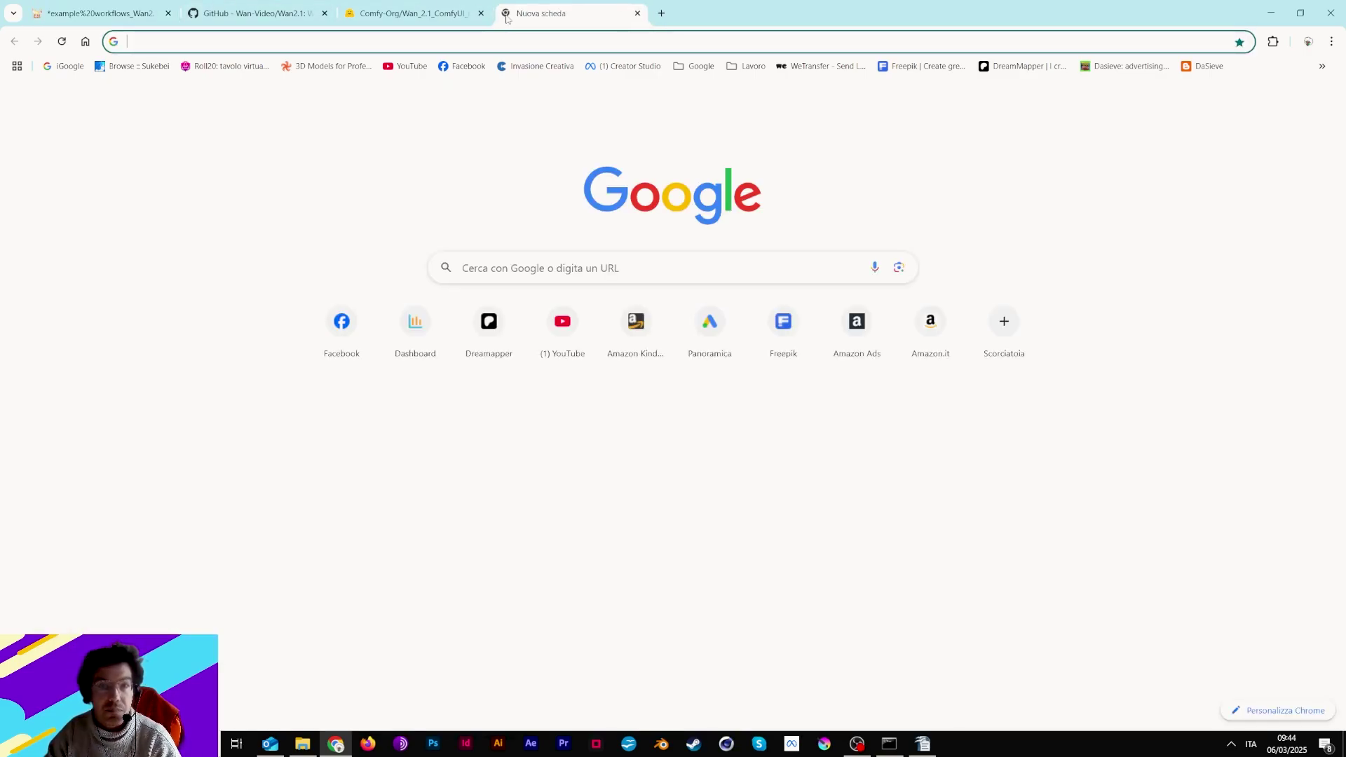
pyautogui.hotkey('ctrl', 'w')
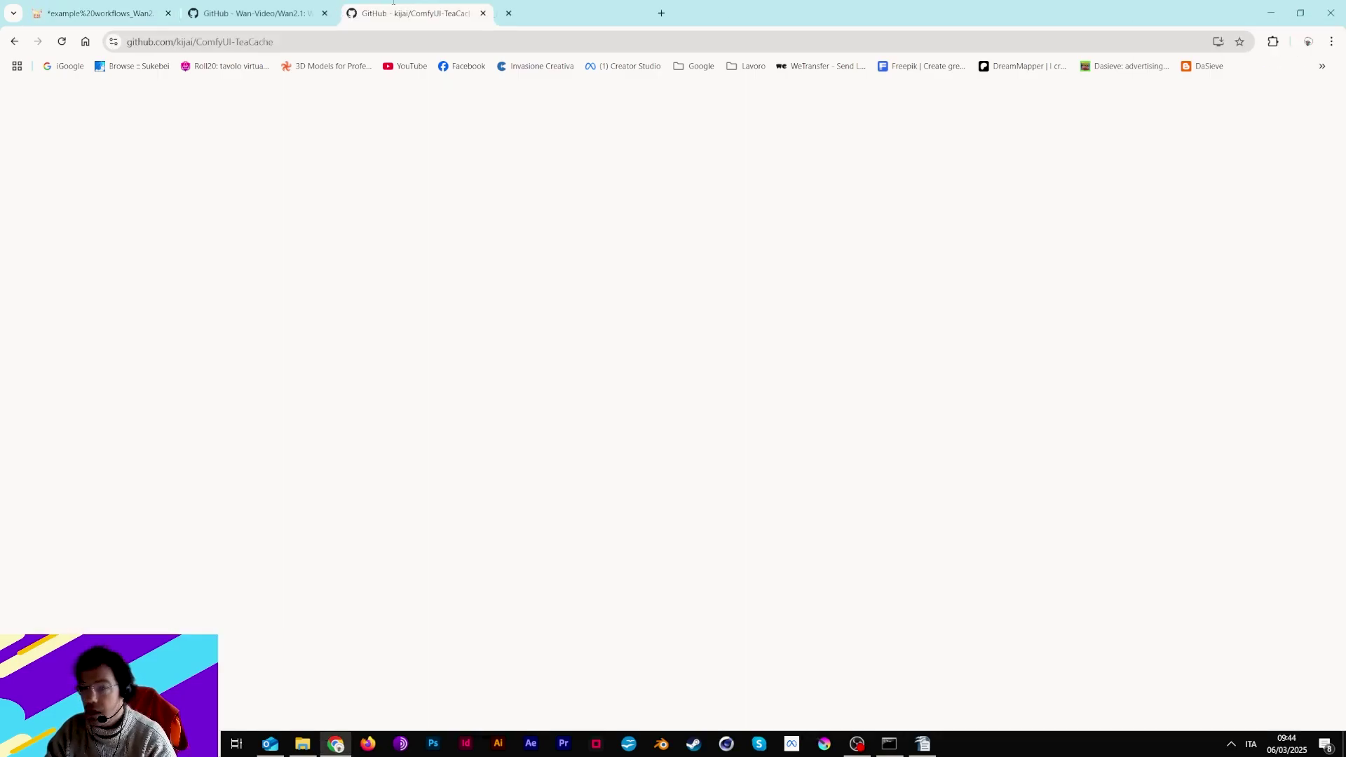
pyautogui.scroll(-4, 403, 327)
pyautogui.scroll(-4, 403, 326)
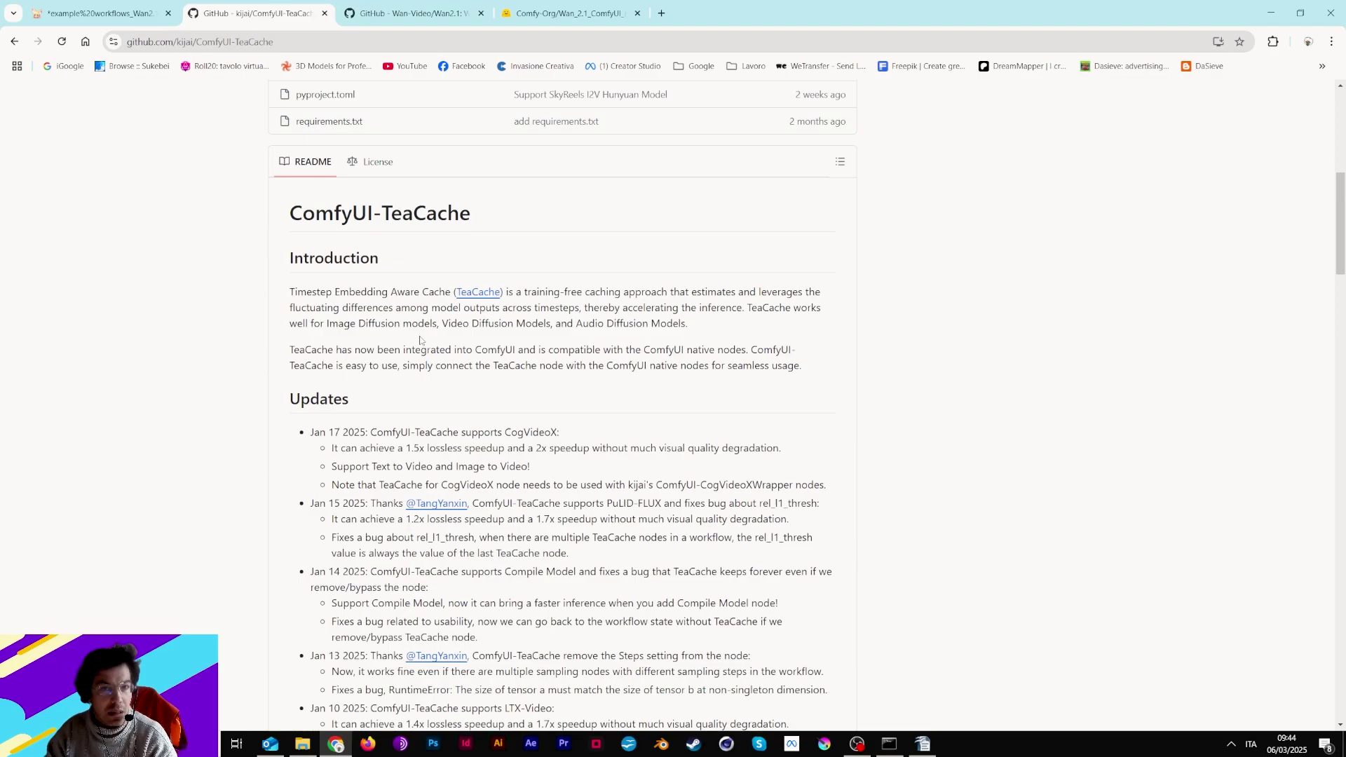
pyautogui.scroll(8, 423, 340)
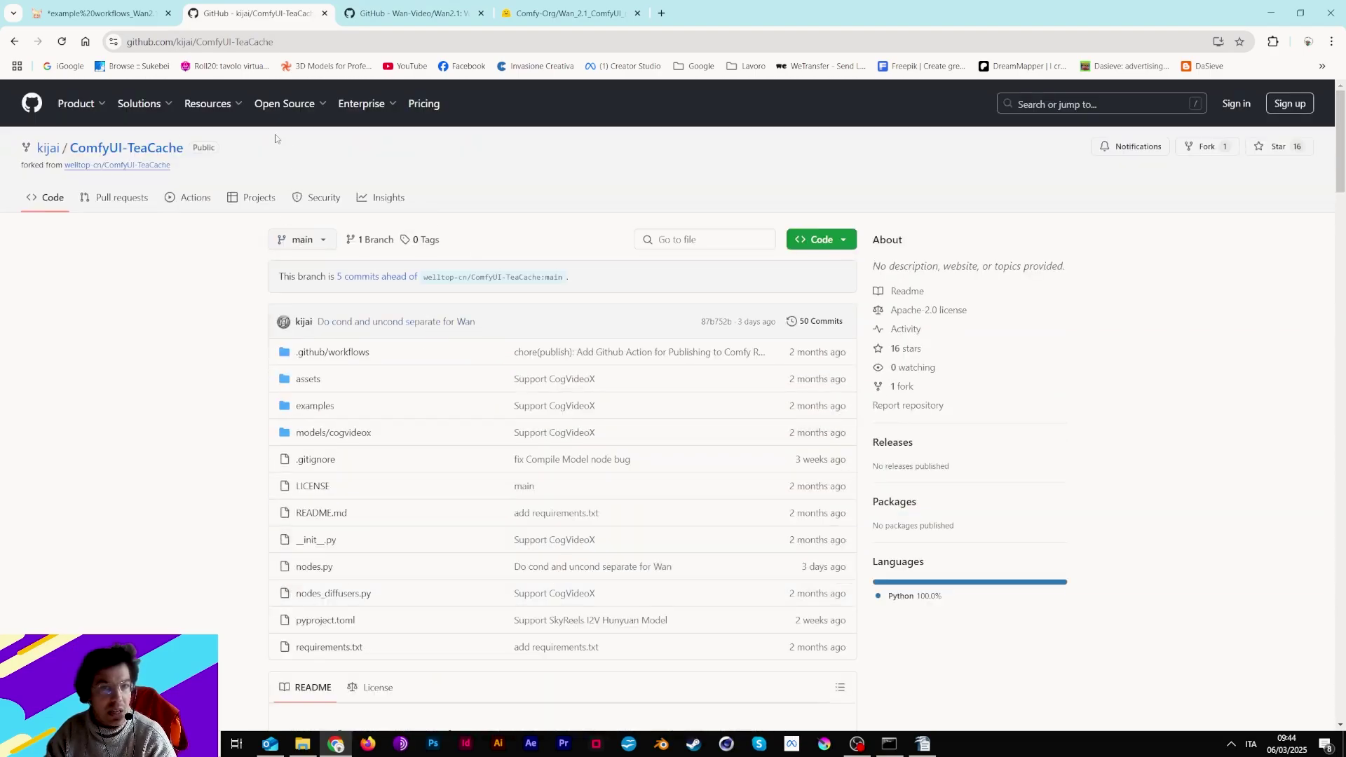
pyautogui.scroll(-15, 330, 372)
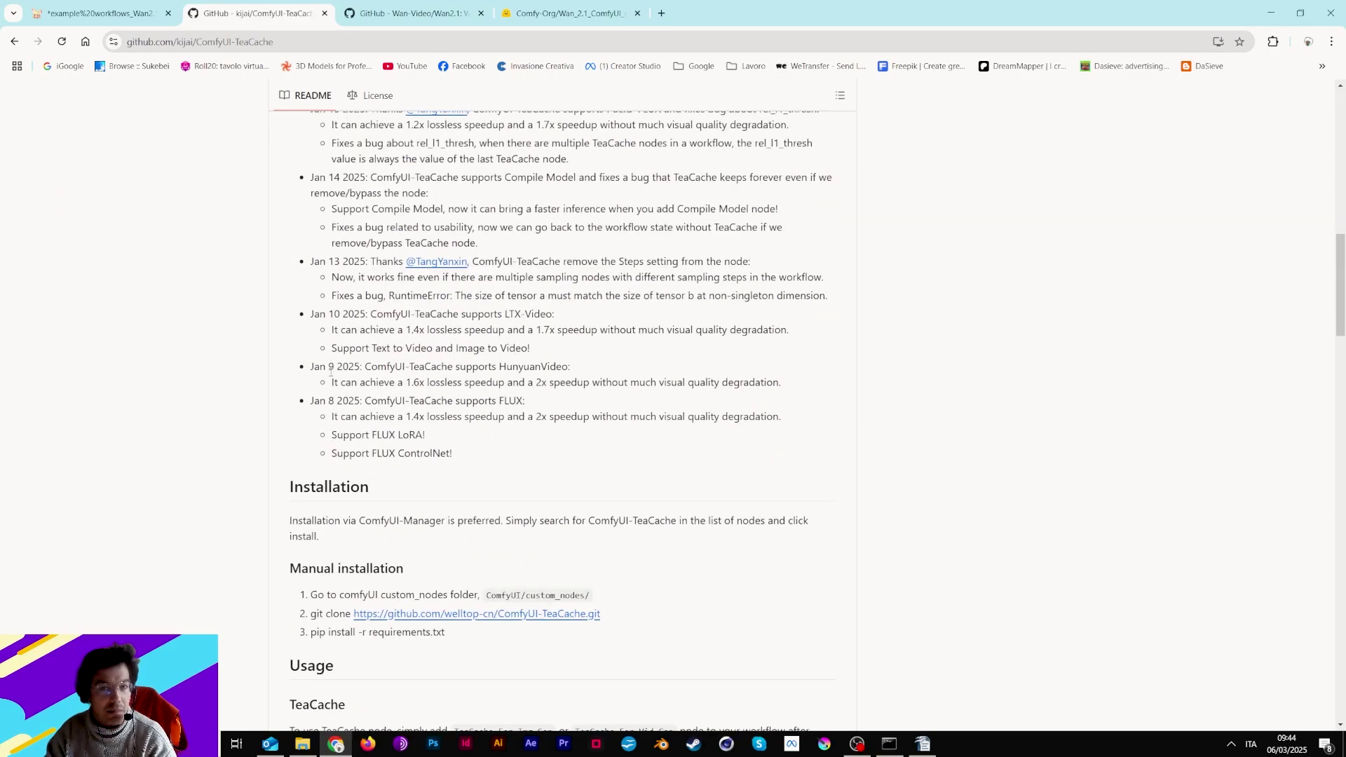
pyautogui.scroll(-15, 331, 372)
pyautogui.scroll(5, 331, 377)
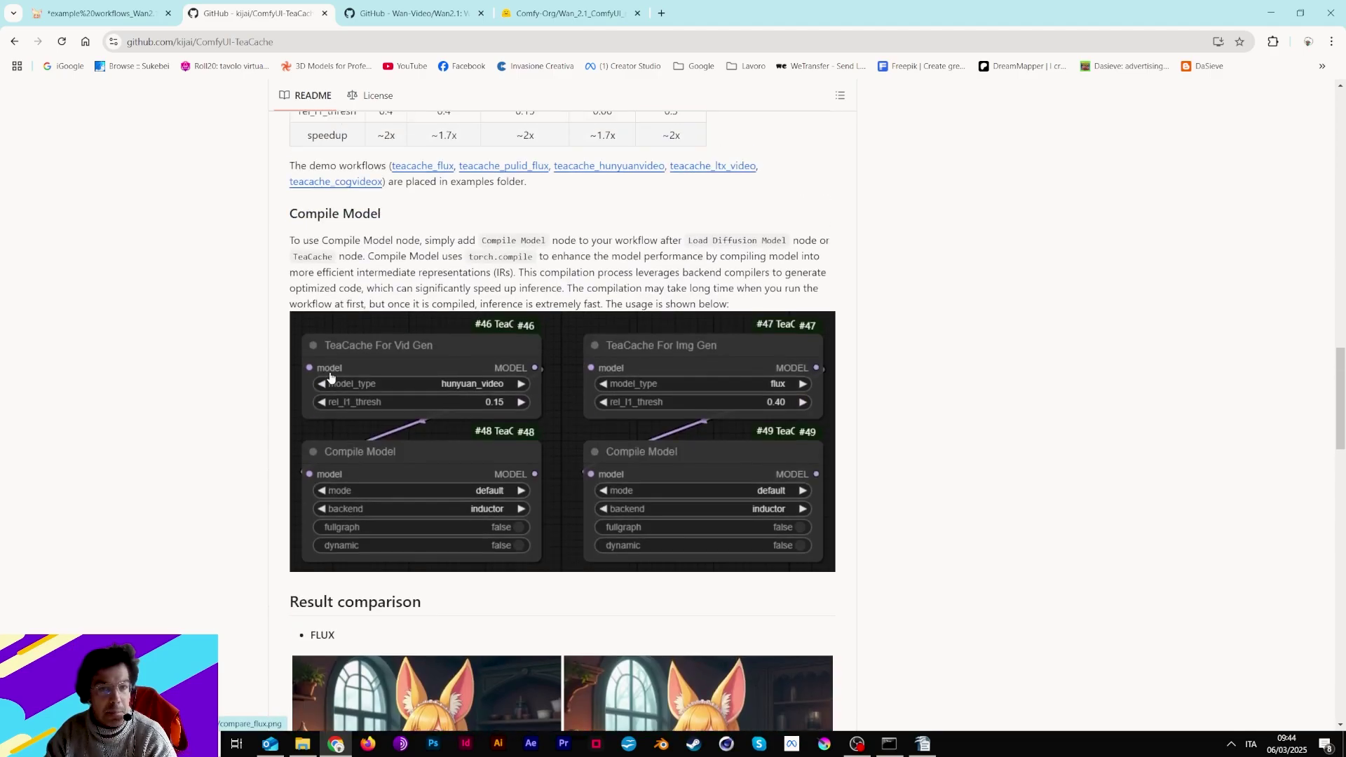
pyautogui.scroll(20, 379, 357)
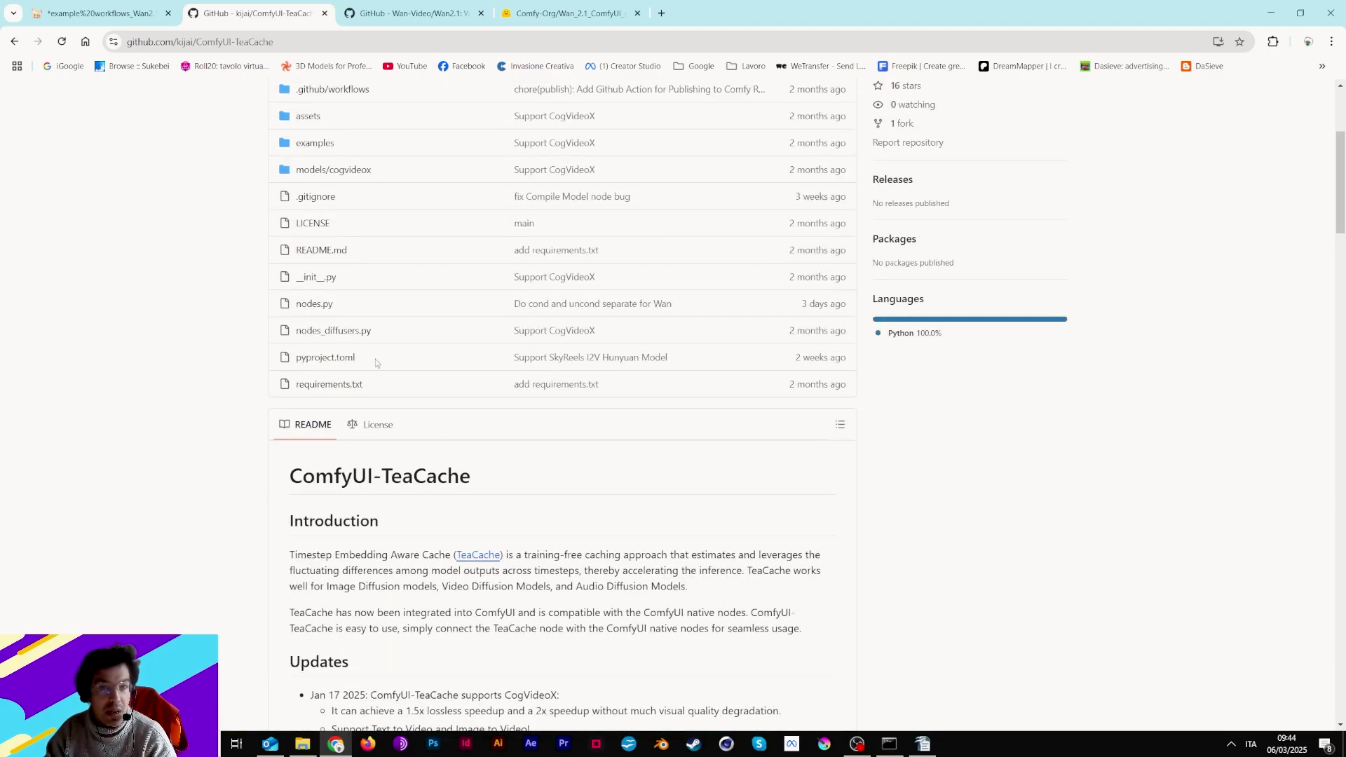
# - Bring the calcuis/wan-gguf Hugging Face page into the browser window and review its model card, from folder instructions and workflow notes to demo prompts and references
pyautogui.scroll(4, 465, 477)
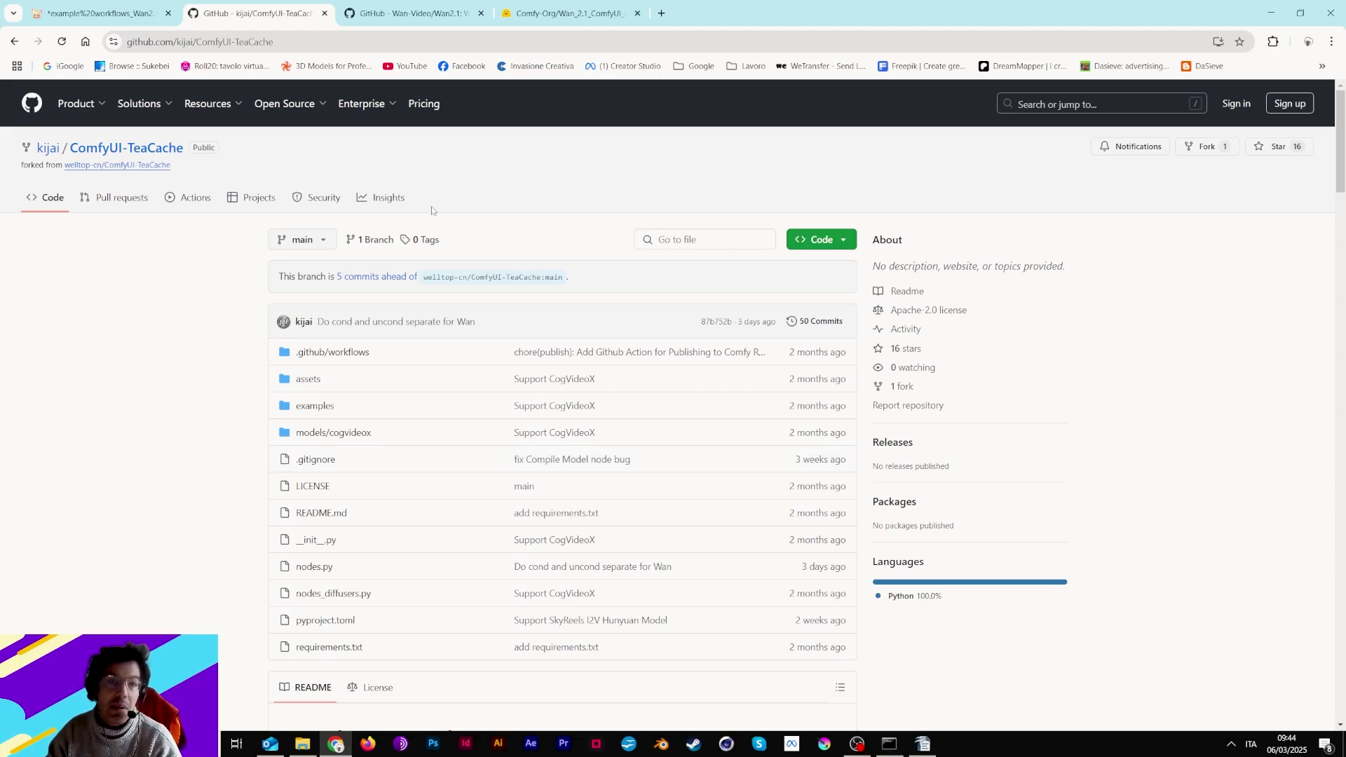
pyautogui.click(661, 13)
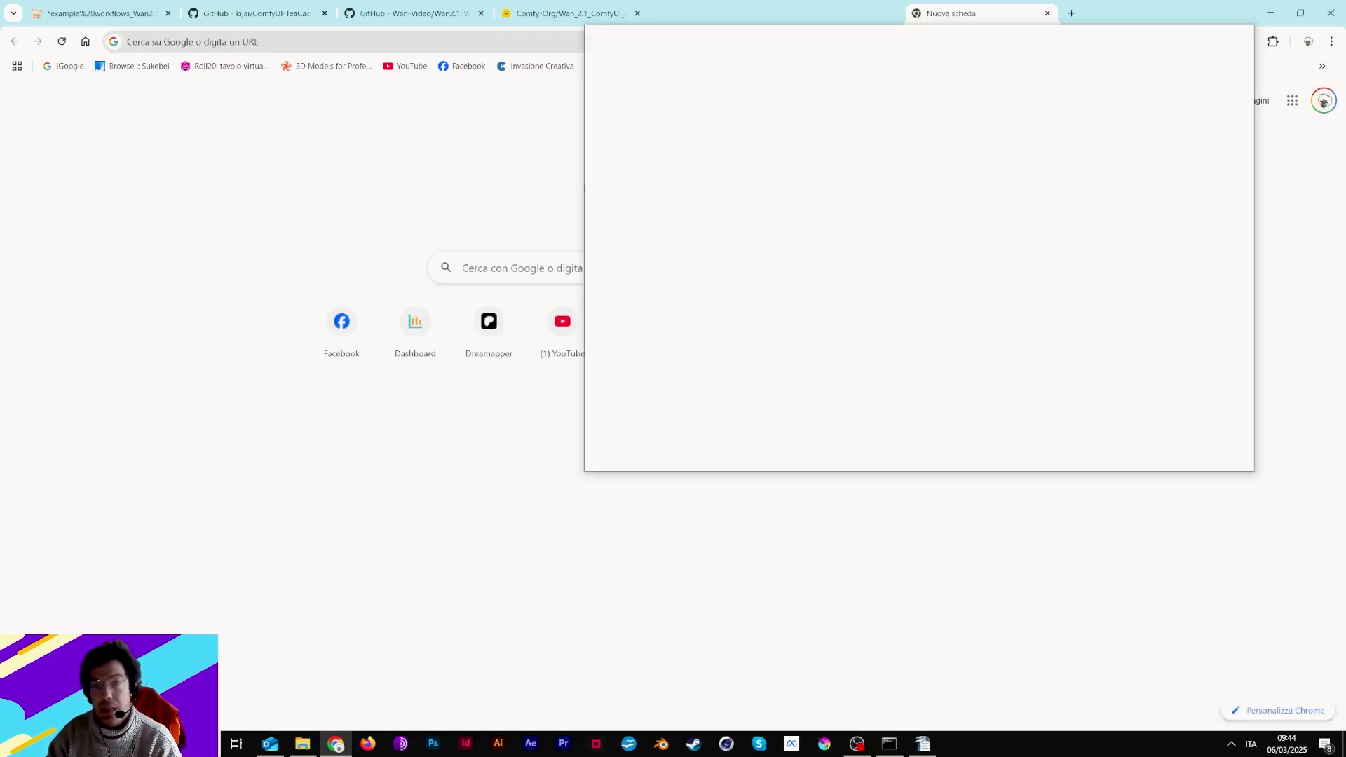
pyautogui.hotkey('ctrl', 'w')
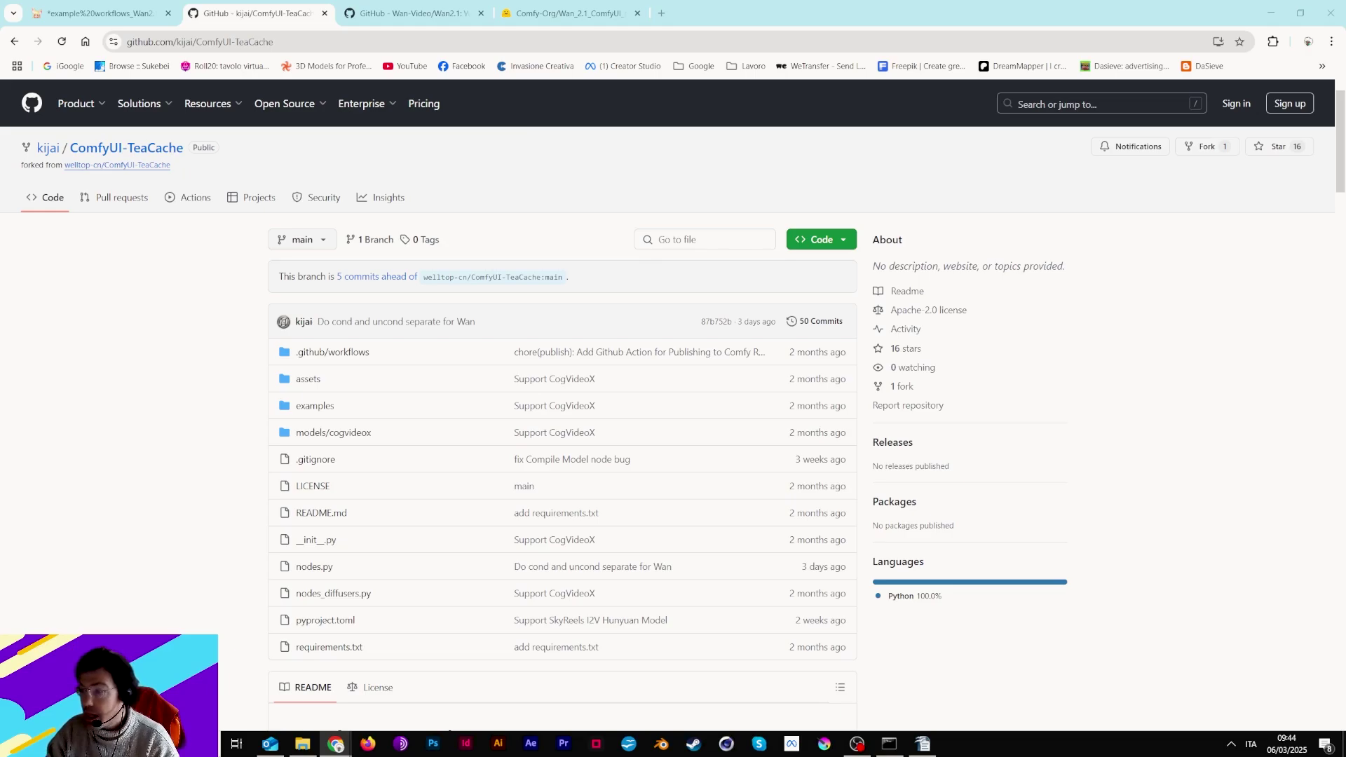
pyautogui.moveTo(1191, 210); pyautogui.dragTo(414, 13)
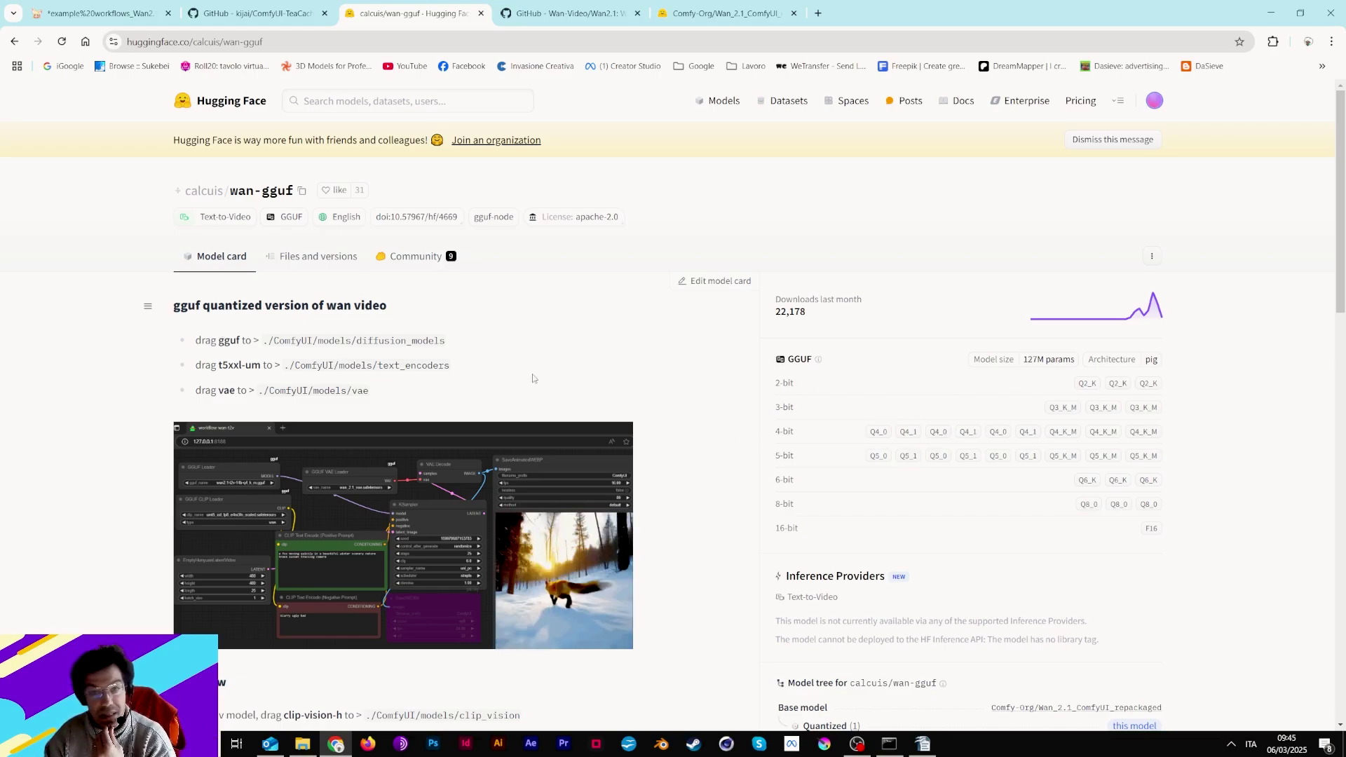
pyautogui.scroll(-4, 619, 413)
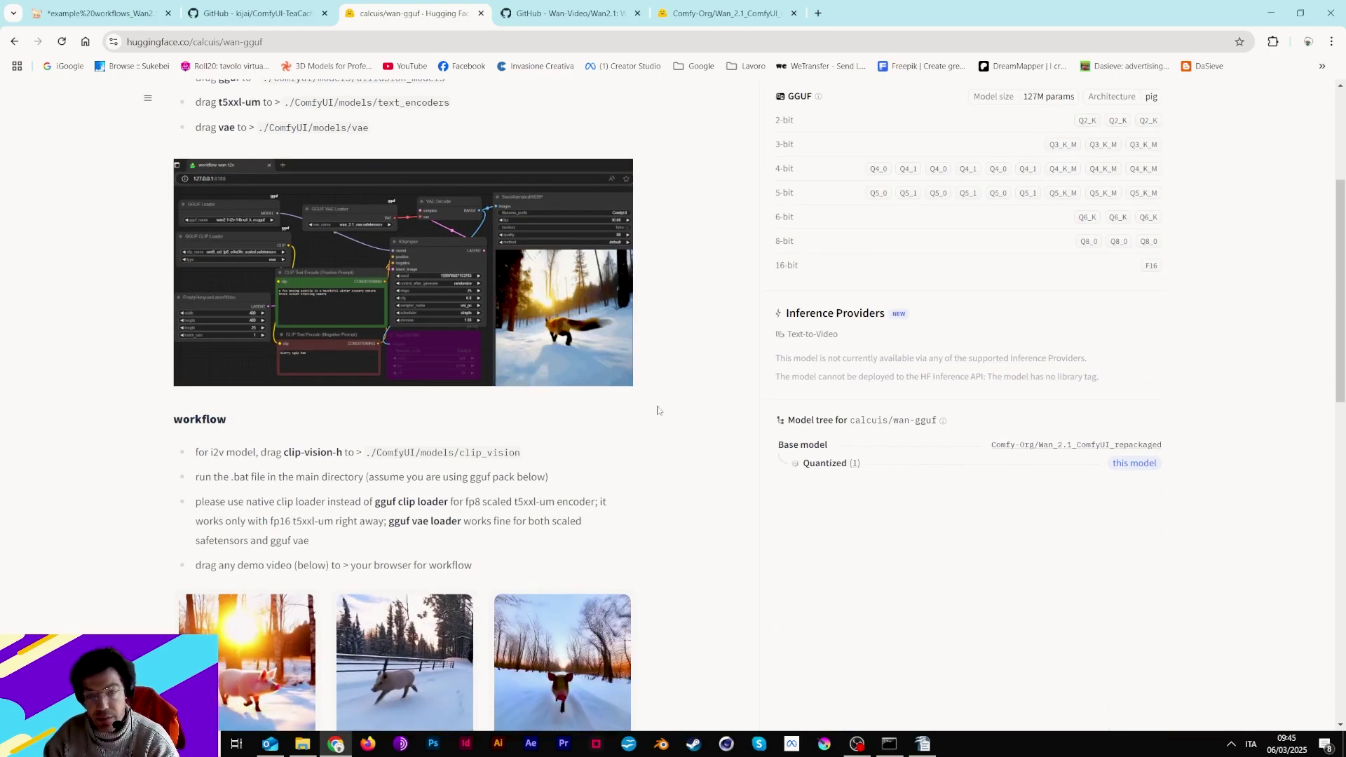
pyautogui.scroll(4, 654, 382)
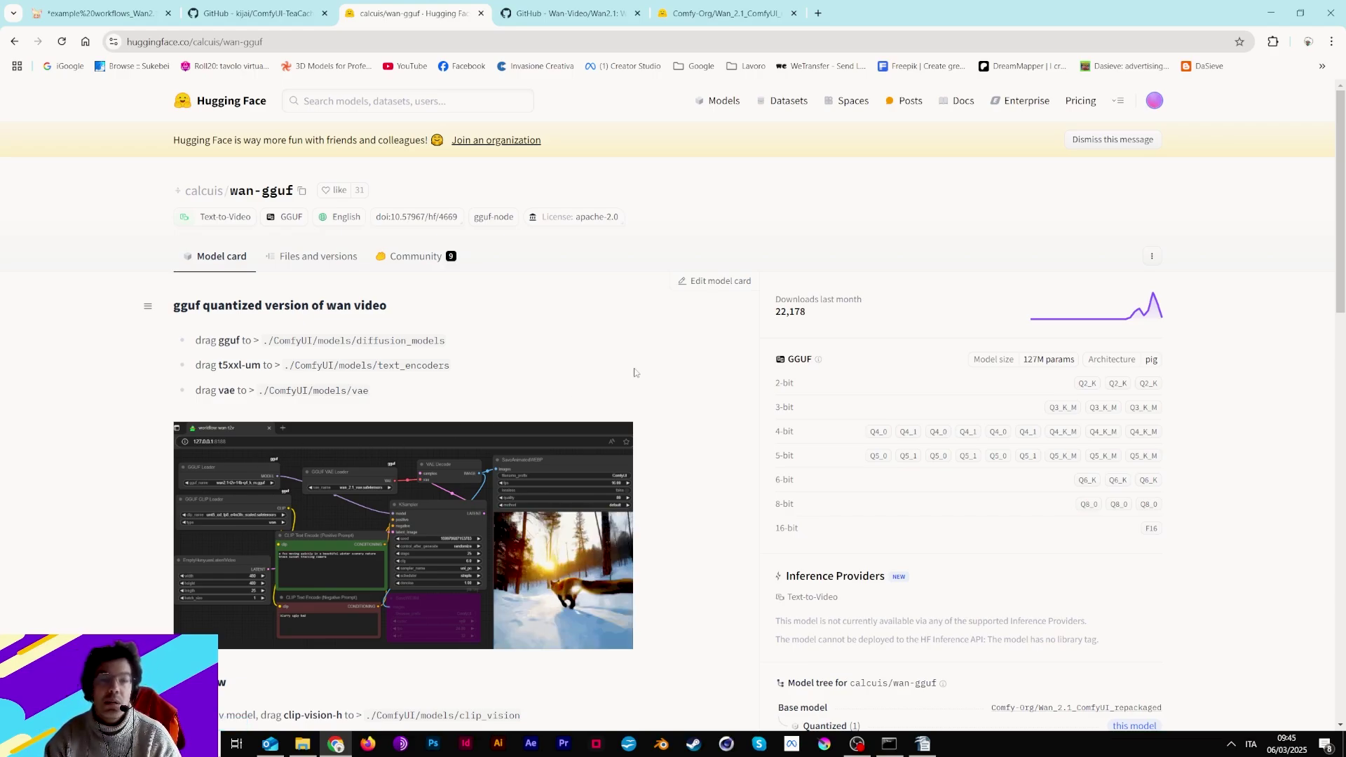
pyautogui.scroll(-6, 504, 372)
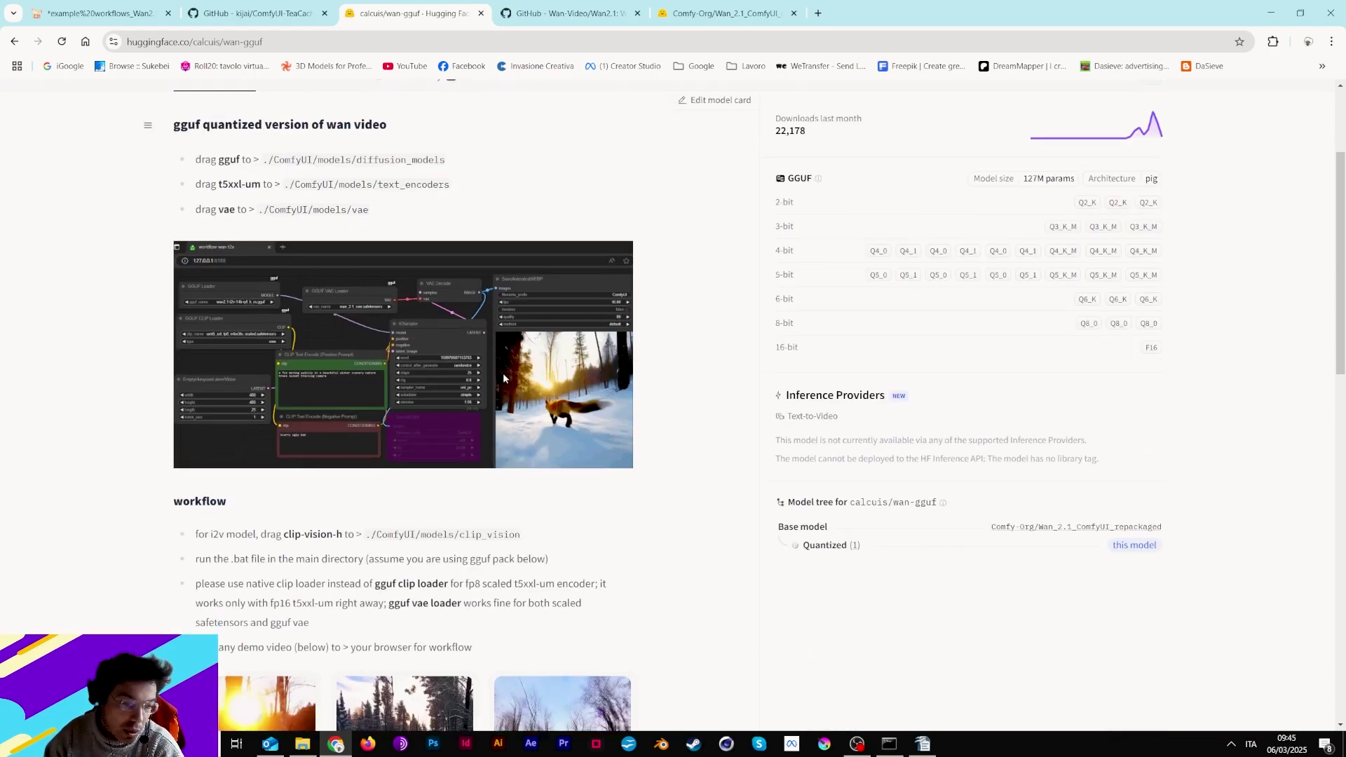
pyautogui.scroll(-5, 504, 379)
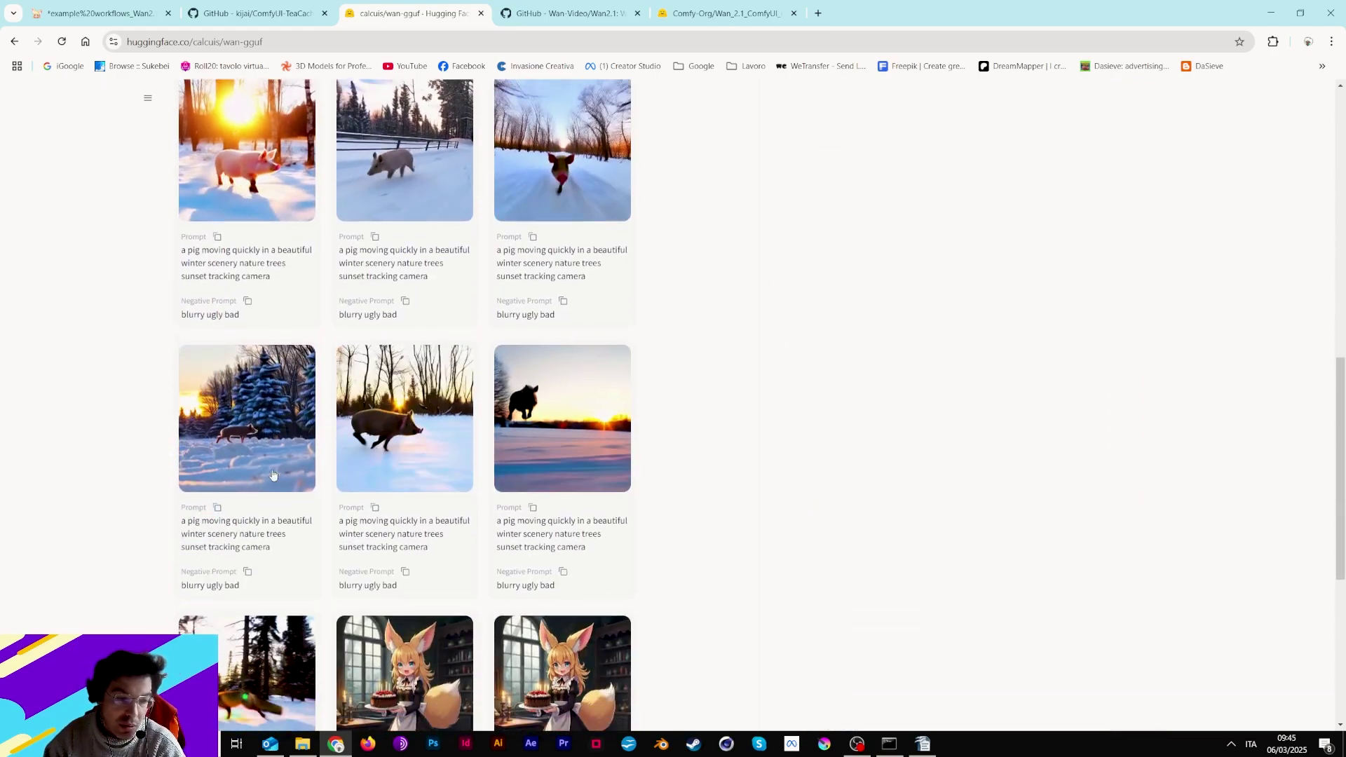
pyautogui.scroll(-3, 369, 471)
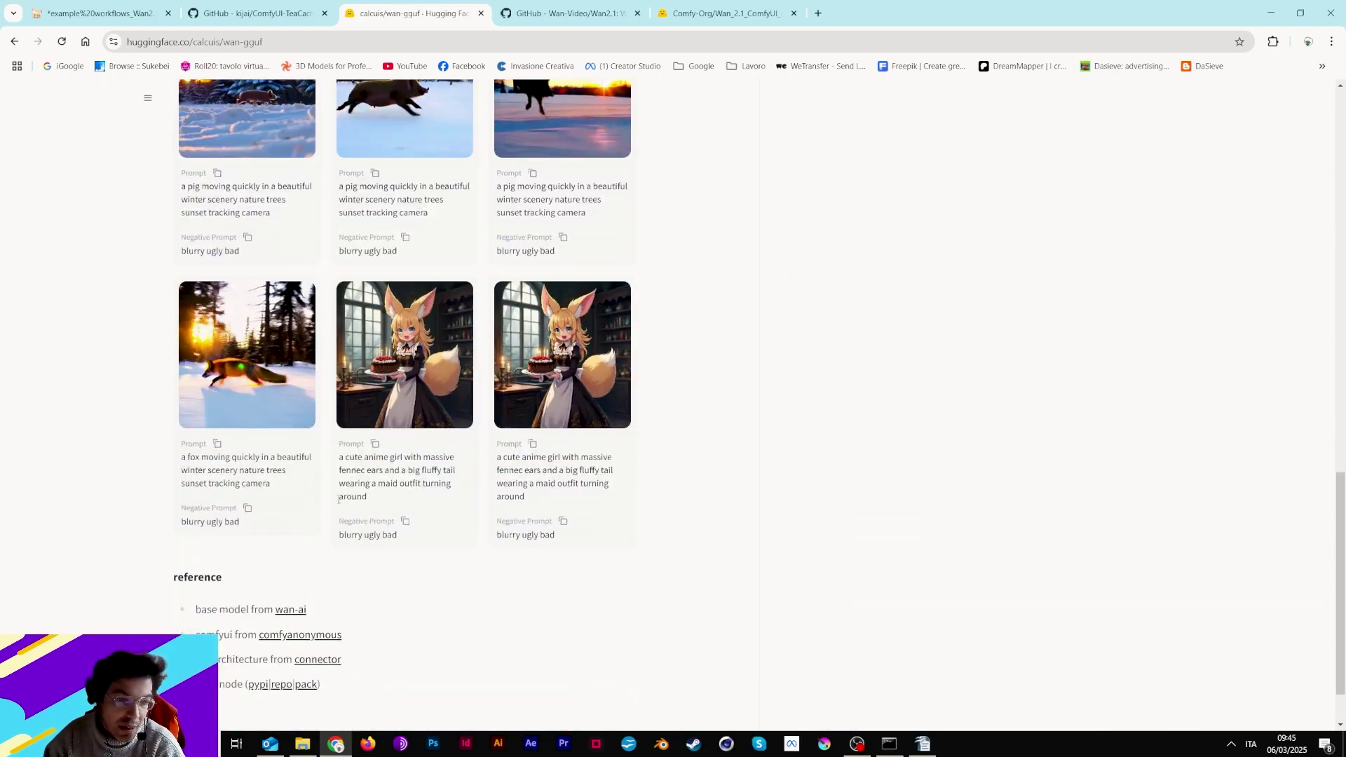
pyautogui.scroll(15, 369, 471)
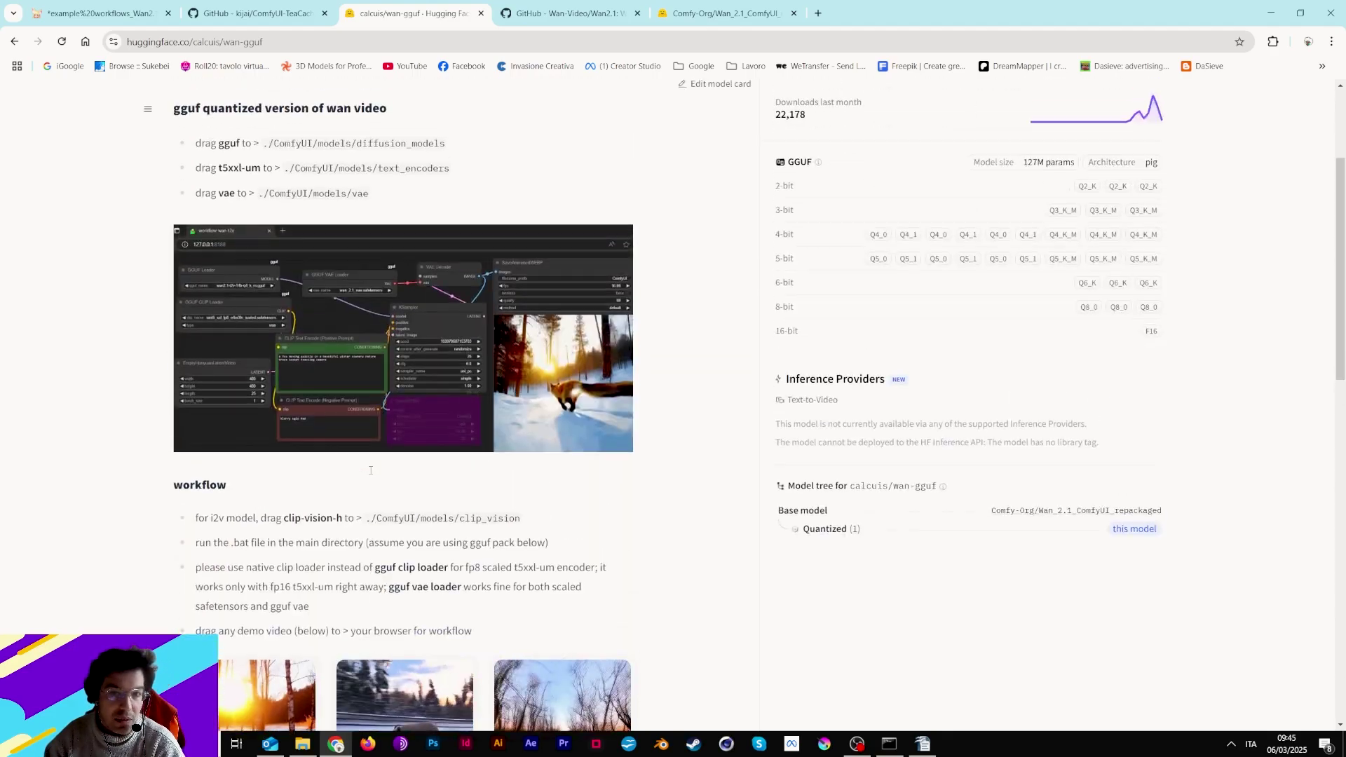
pyautogui.scroll(3, 369, 474)
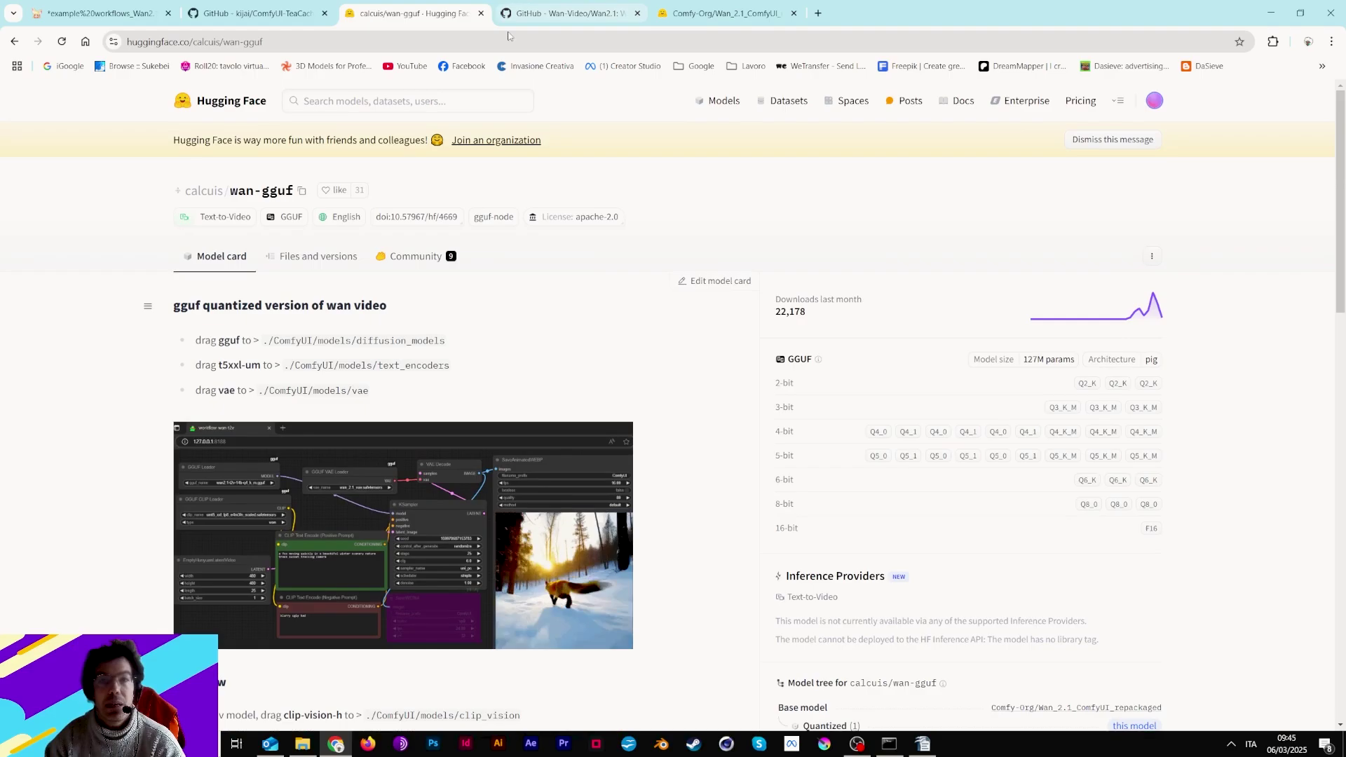
# - Return to ComfyUI and look over the workflow from Load Diffusion Model and the prompts through KSampler to Video Combine
pyautogui.click(279, 10)
pyautogui.click(105, 12)
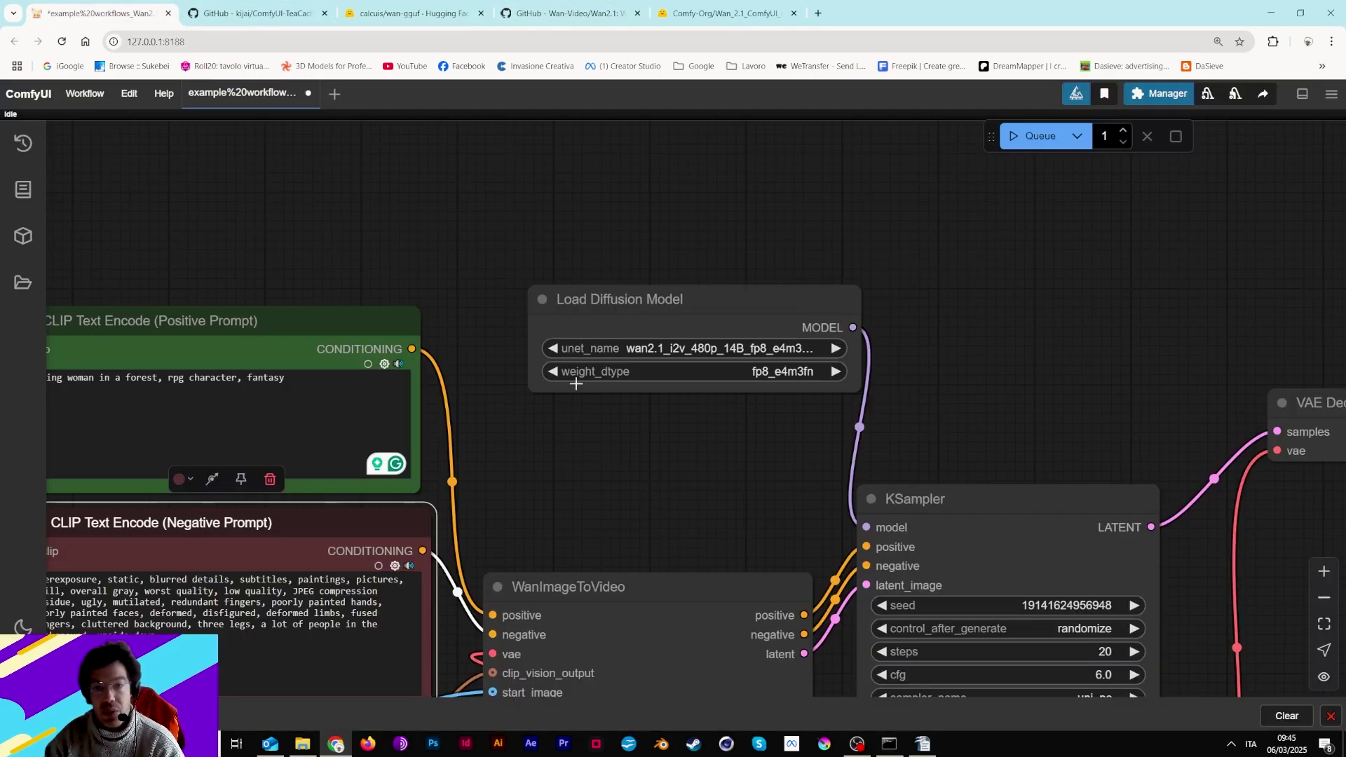
pyautogui.scroll(-5, 576, 400)
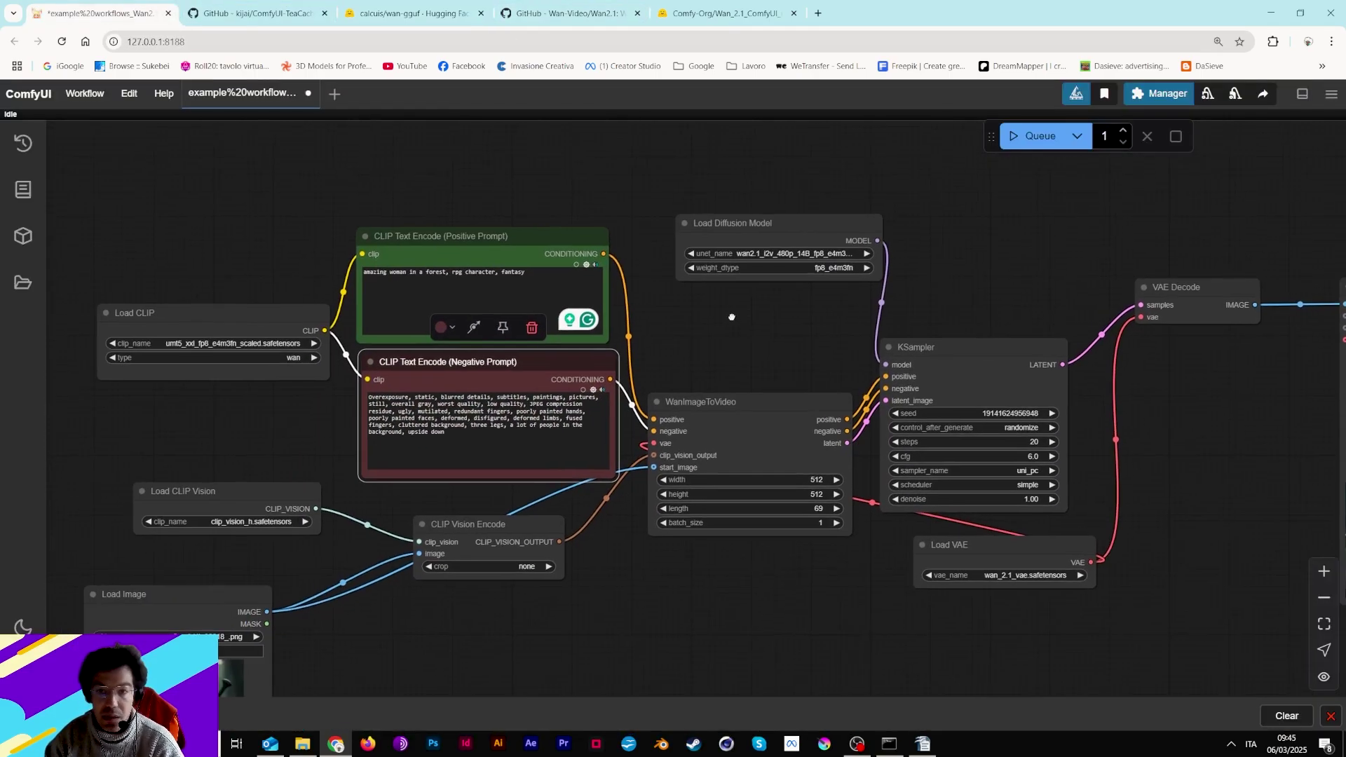
pyautogui.moveTo(814, 468); pyautogui.dragTo(703, 485)
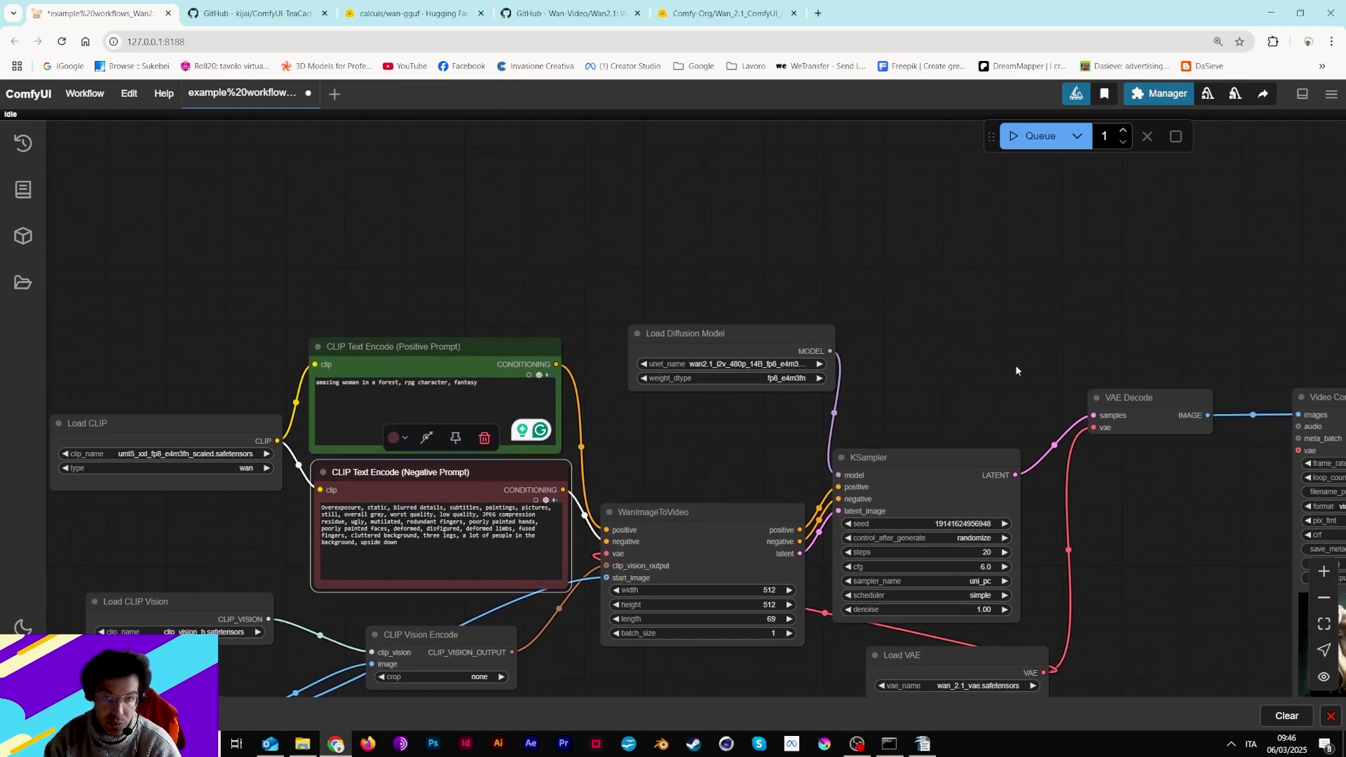
pyautogui.moveTo(866, 472); pyautogui.dragTo(804, 288)
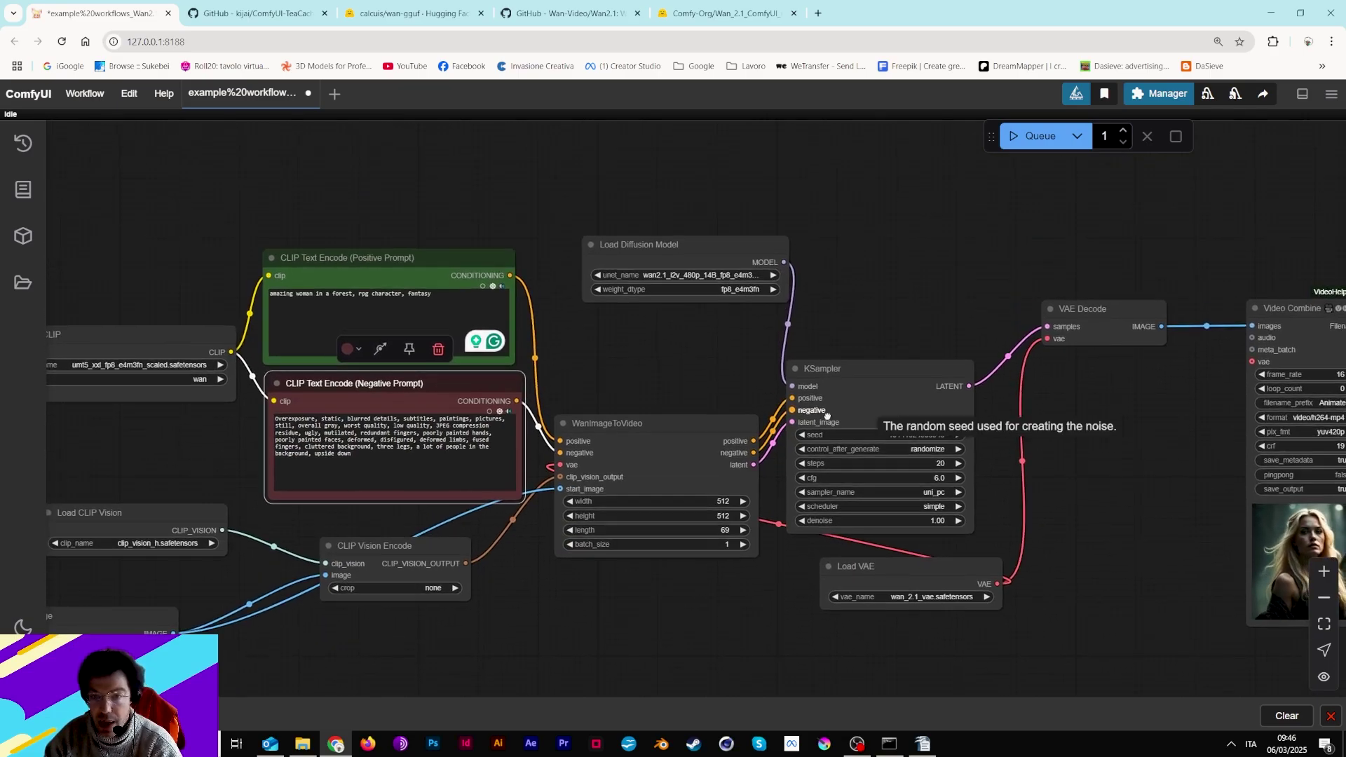
pyautogui.moveTo(869, 421); pyautogui.dragTo(637, 535)
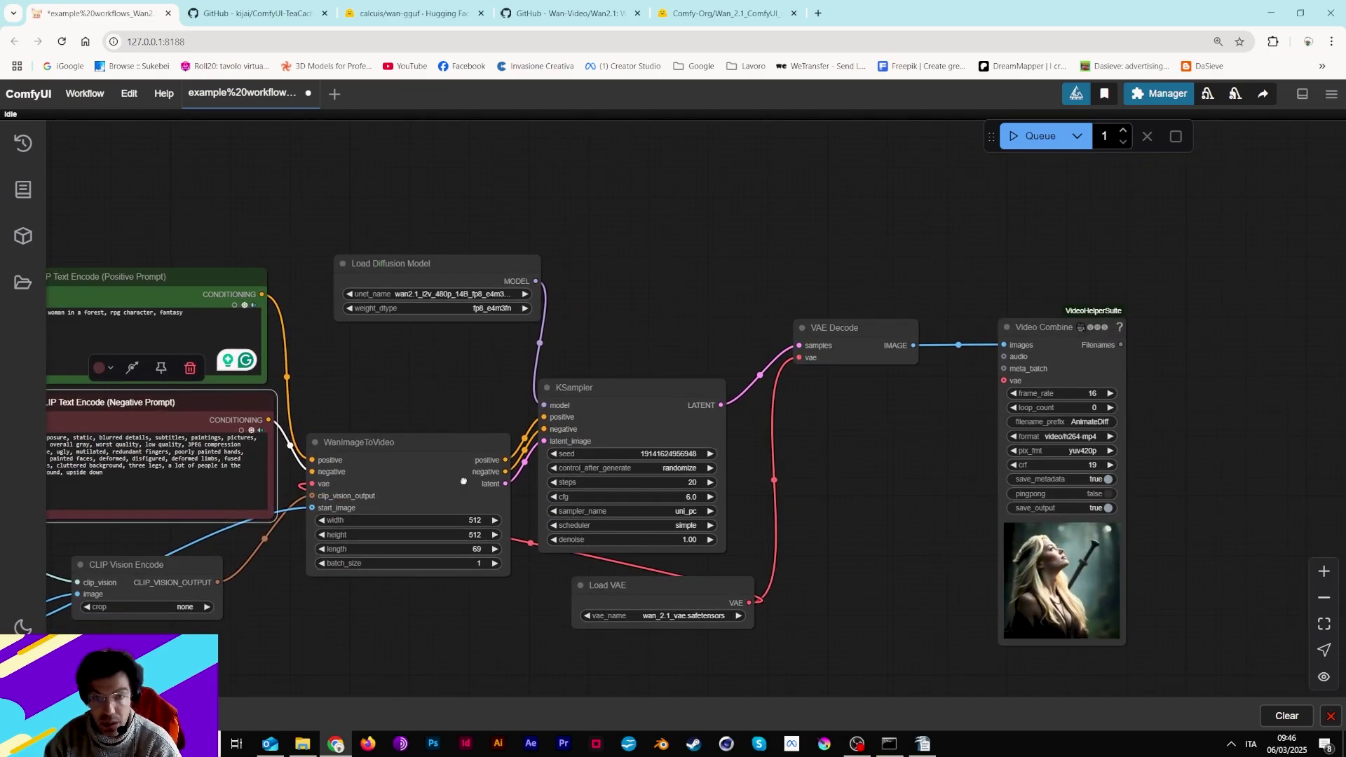
pyautogui.moveTo(455, 485); pyautogui.dragTo(1159, 293)
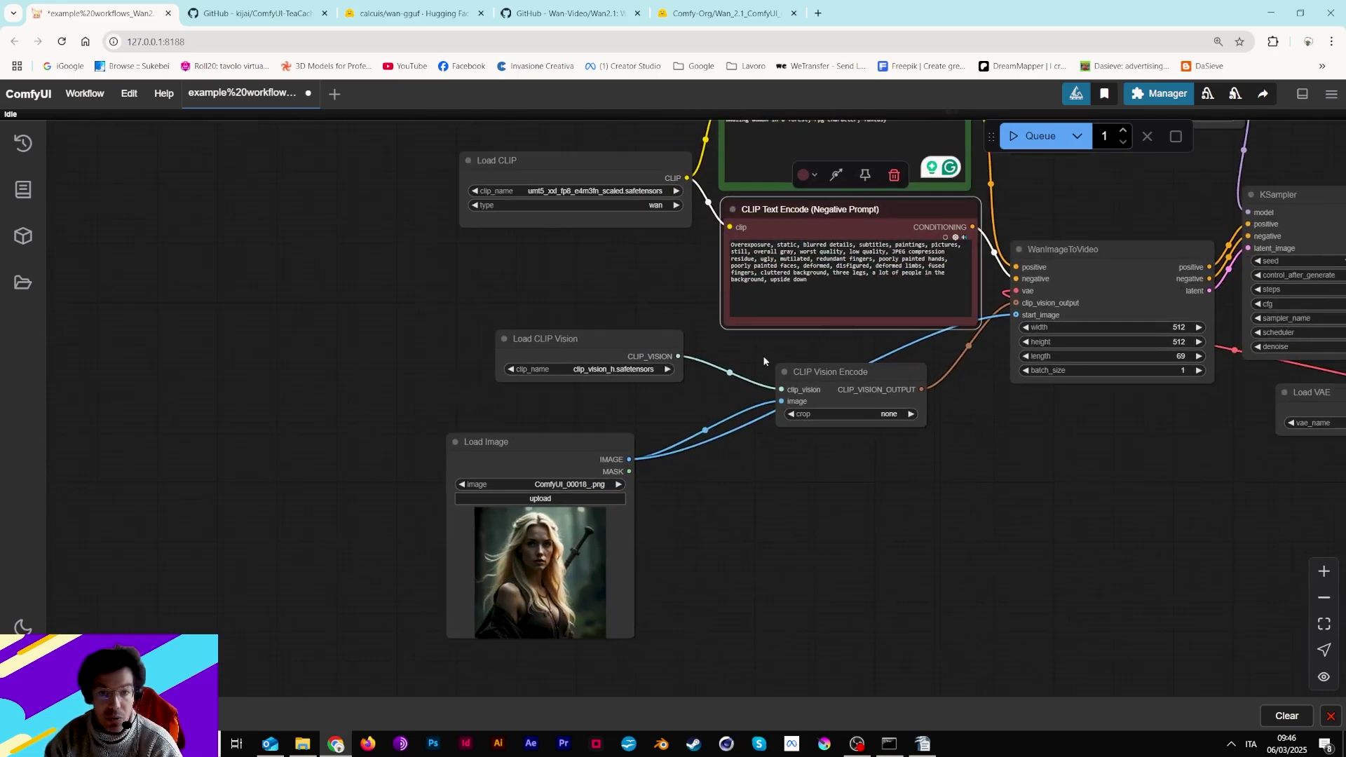
# - Reposition the Load CLIP Vision, Load Image and CLIP Vision Encode nodes farther left below the prompt nodes, with Load Image closely under Load CLIP Vision
pyautogui.moveTo(763, 356); pyautogui.dragTo(724, 450)
pyautogui.moveTo(588, 439); pyautogui.dragTo(503, 440)
pyautogui.moveTo(528, 546); pyautogui.dragTo(498, 506)
pyautogui.moveTo(805, 477); pyautogui.dragTo(729, 488)
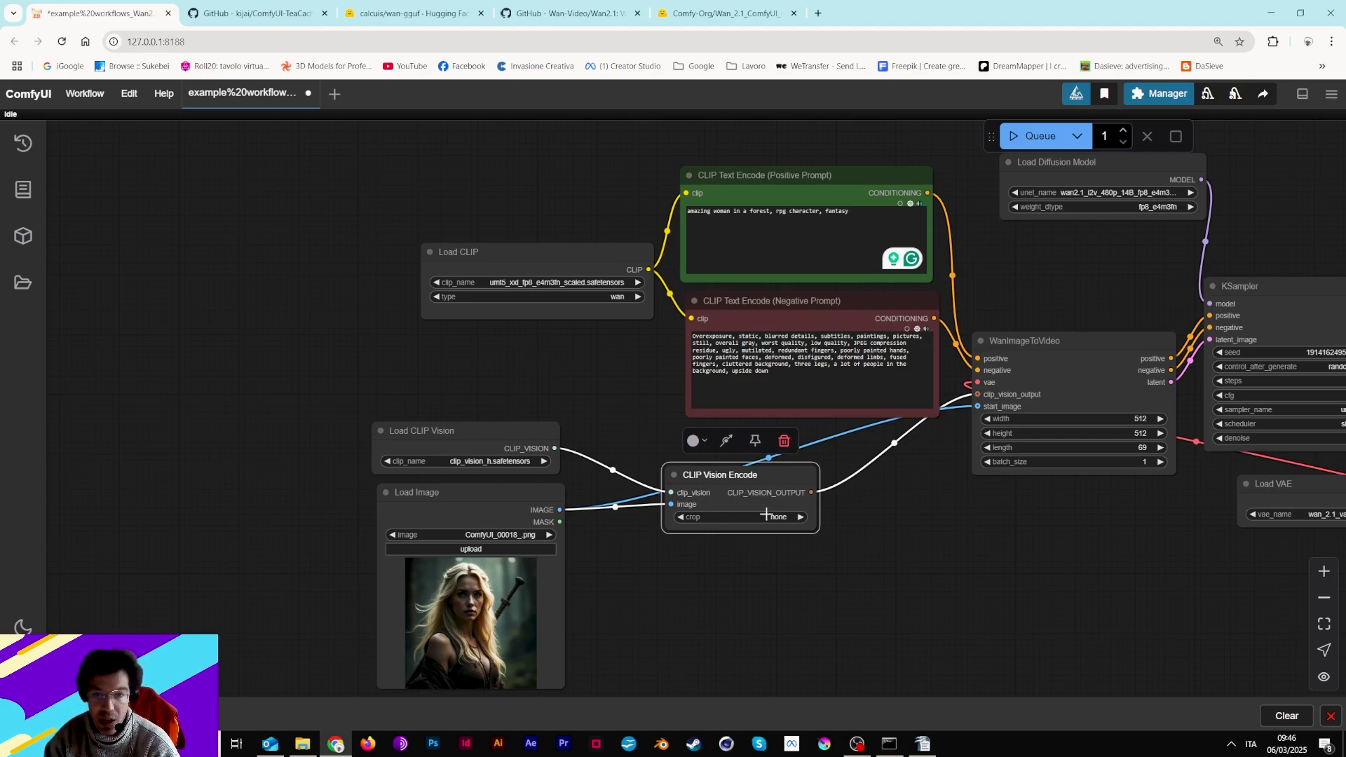
# - Move both CLIP Text Encode nodes up, clear of CLIP Vision Encode, and shift the Load CLIP node farther away from them
pyautogui.moveTo(971, 472); pyautogui.dragTo(803, 483)
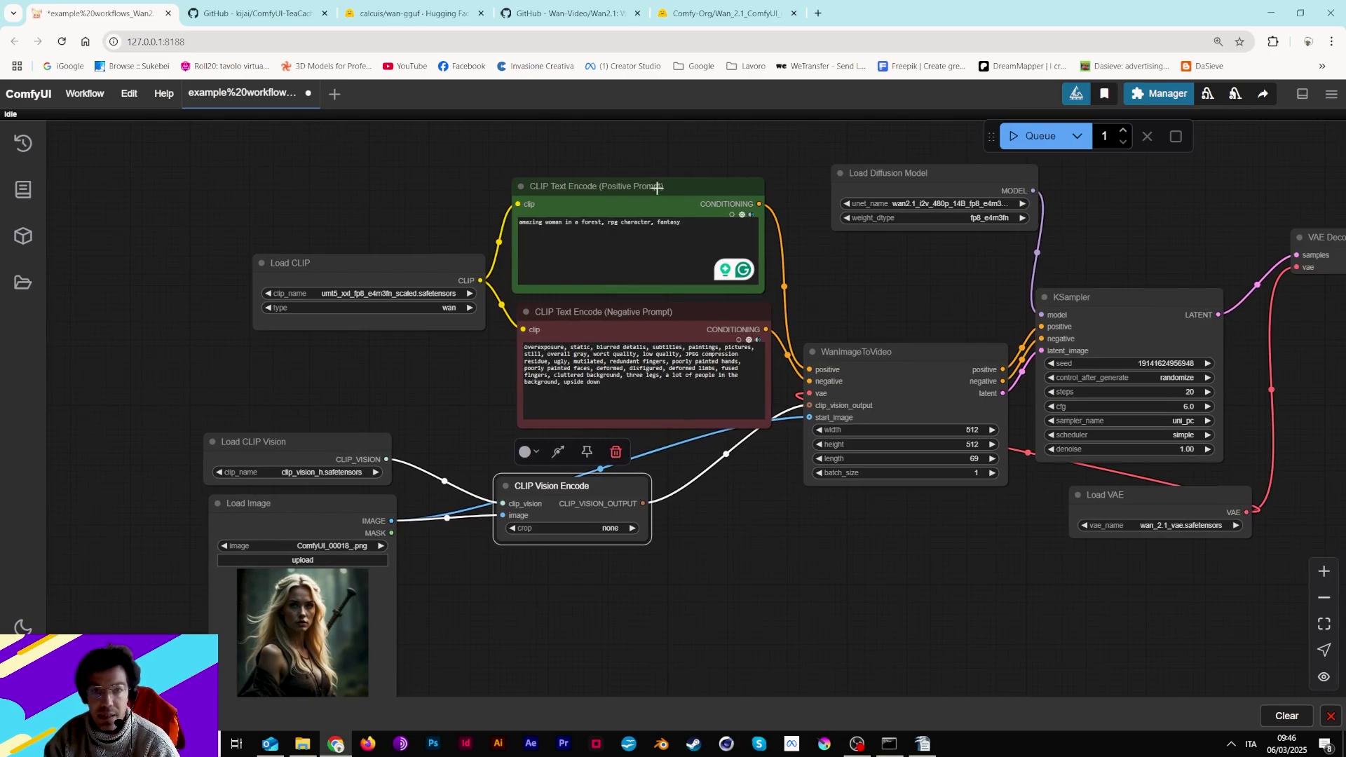
pyautogui.moveTo(657, 187); pyautogui.dragTo(639, 142)
pyautogui.moveTo(664, 312); pyautogui.dragTo(651, 268)
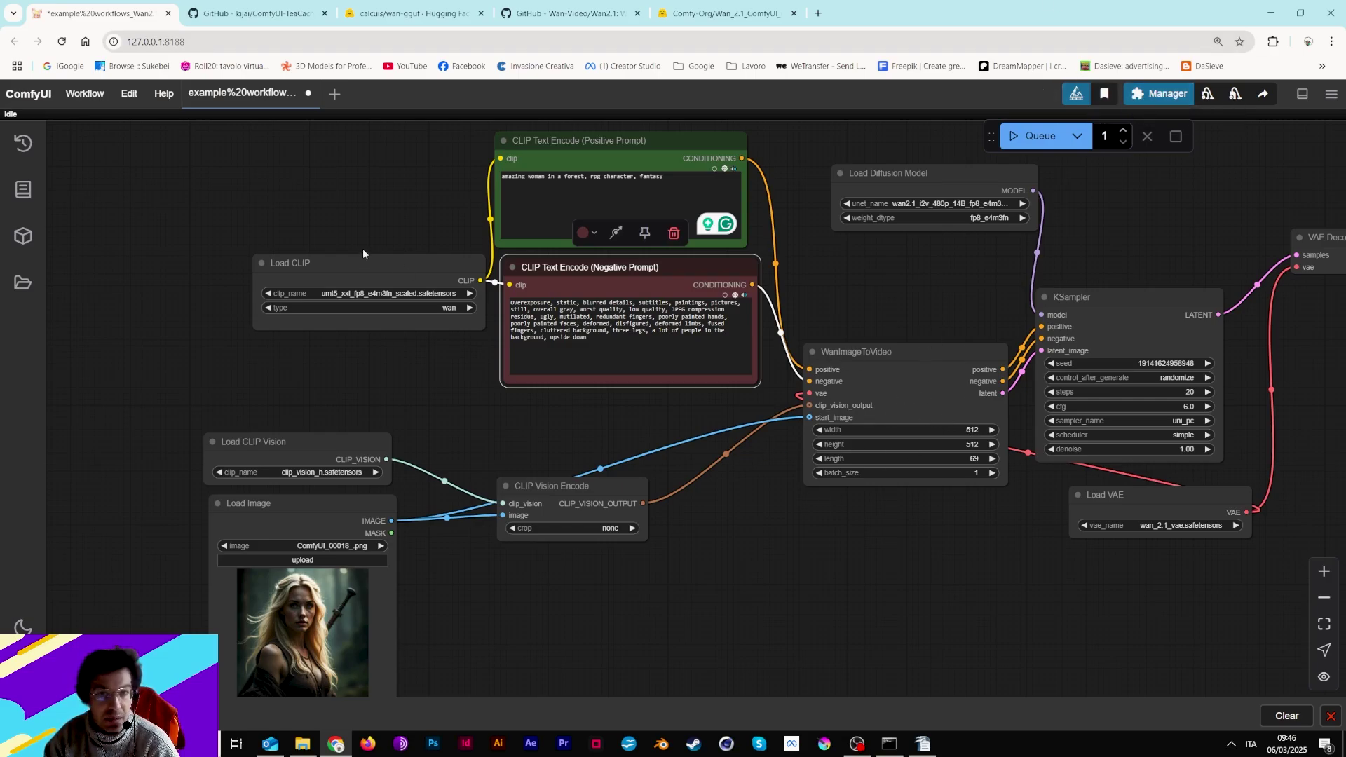
pyautogui.moveTo(414, 265); pyautogui.dragTo(350, 256)
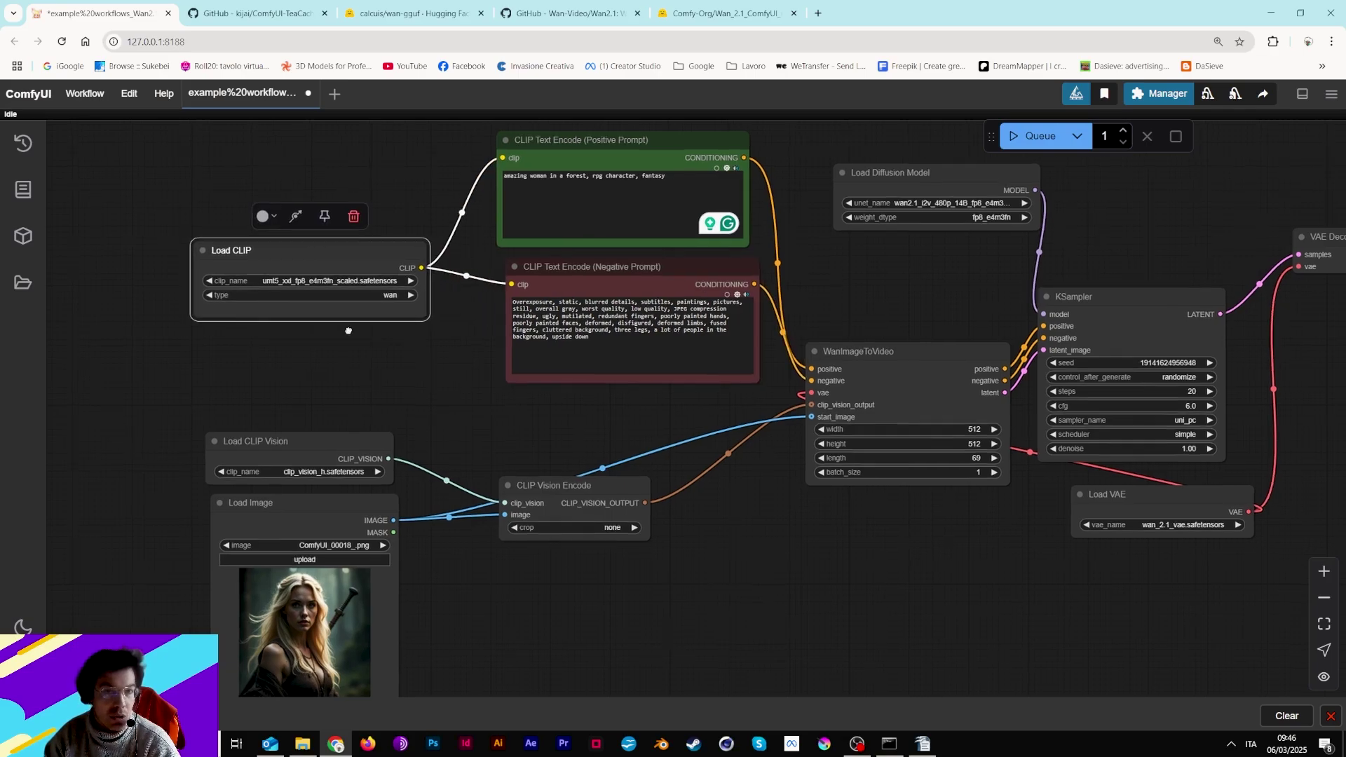
# - Review the Load CLIP, positive and negative prompt, Load CLIP Vision, Load Image and CLIP Vision Encode nodes up close
pyautogui.moveTo(224, 252); pyautogui.dragTo(390, 251)
pyautogui.scroll(4, 390, 250)
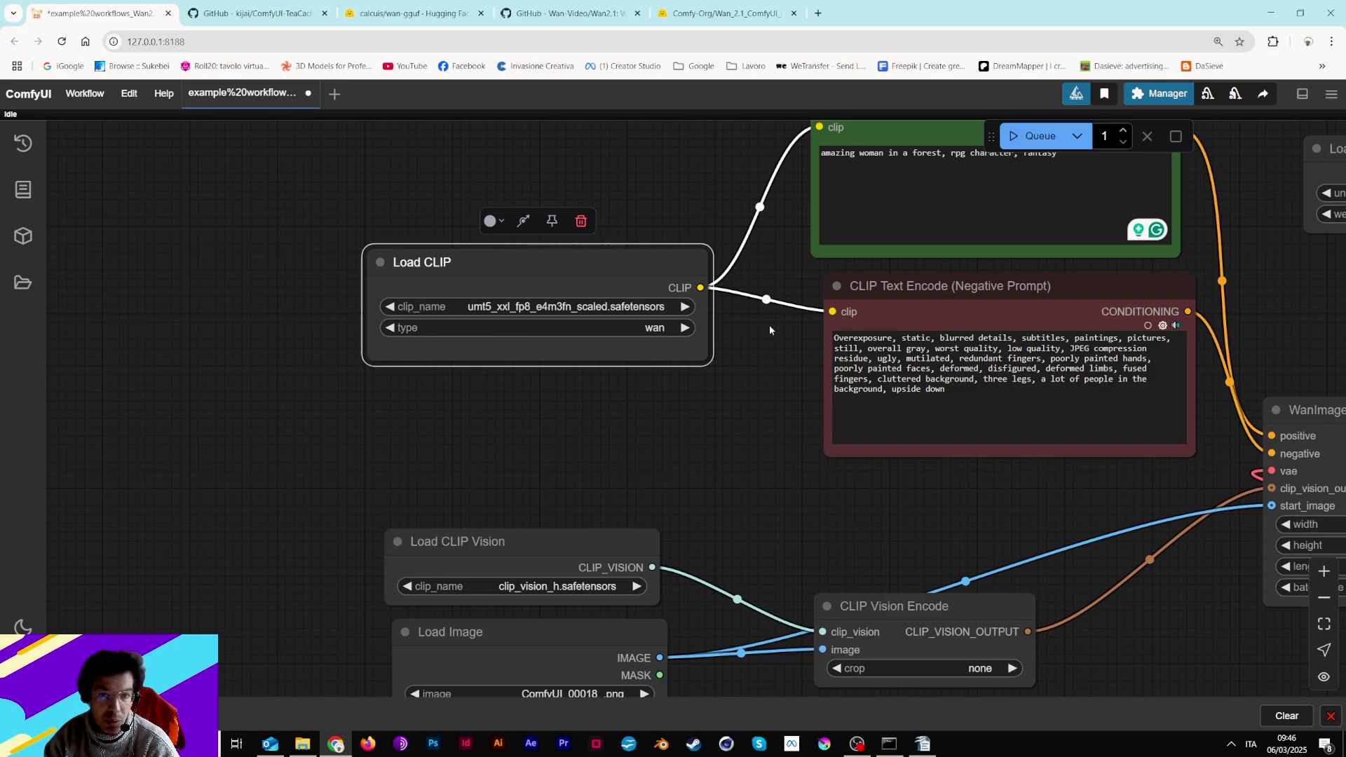
pyautogui.moveTo(793, 283); pyautogui.dragTo(494, 388)
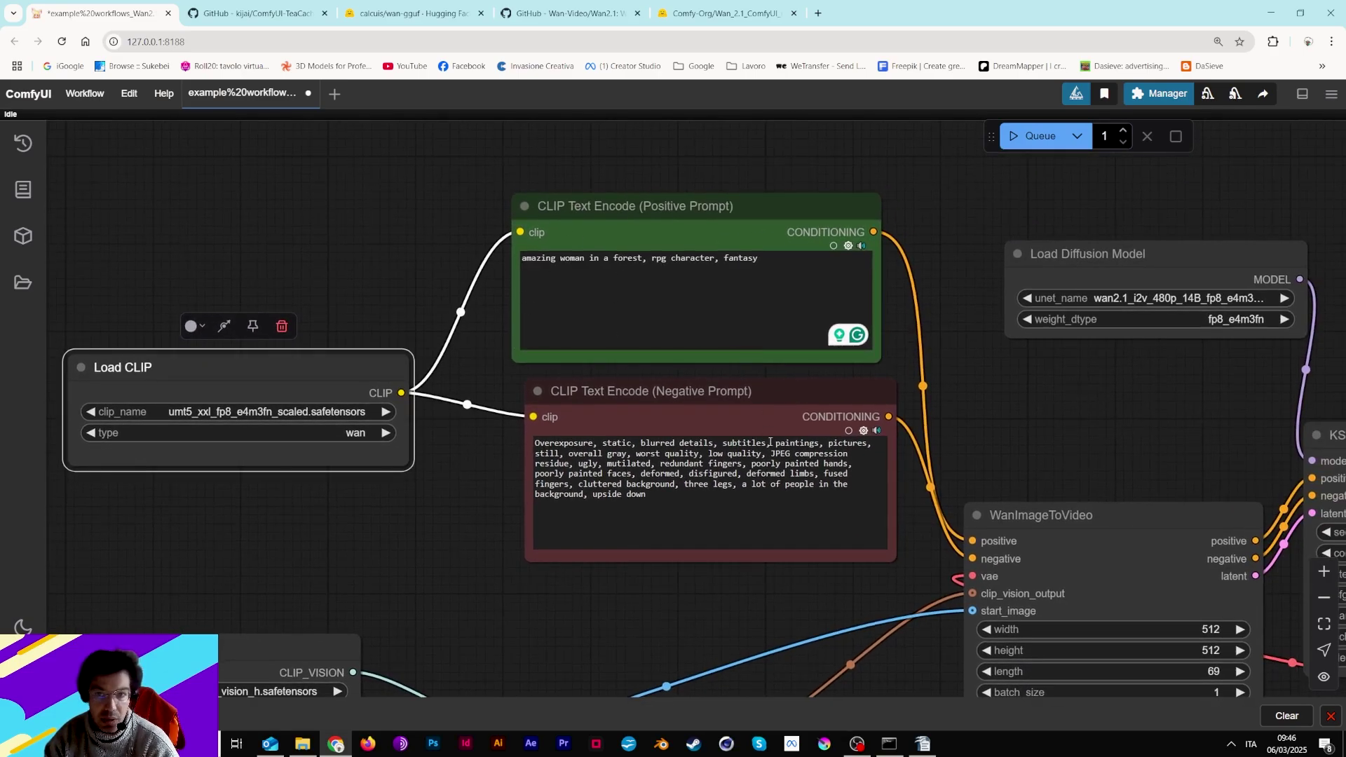
pyautogui.moveTo(461, 607); pyautogui.dragTo(652, 343)
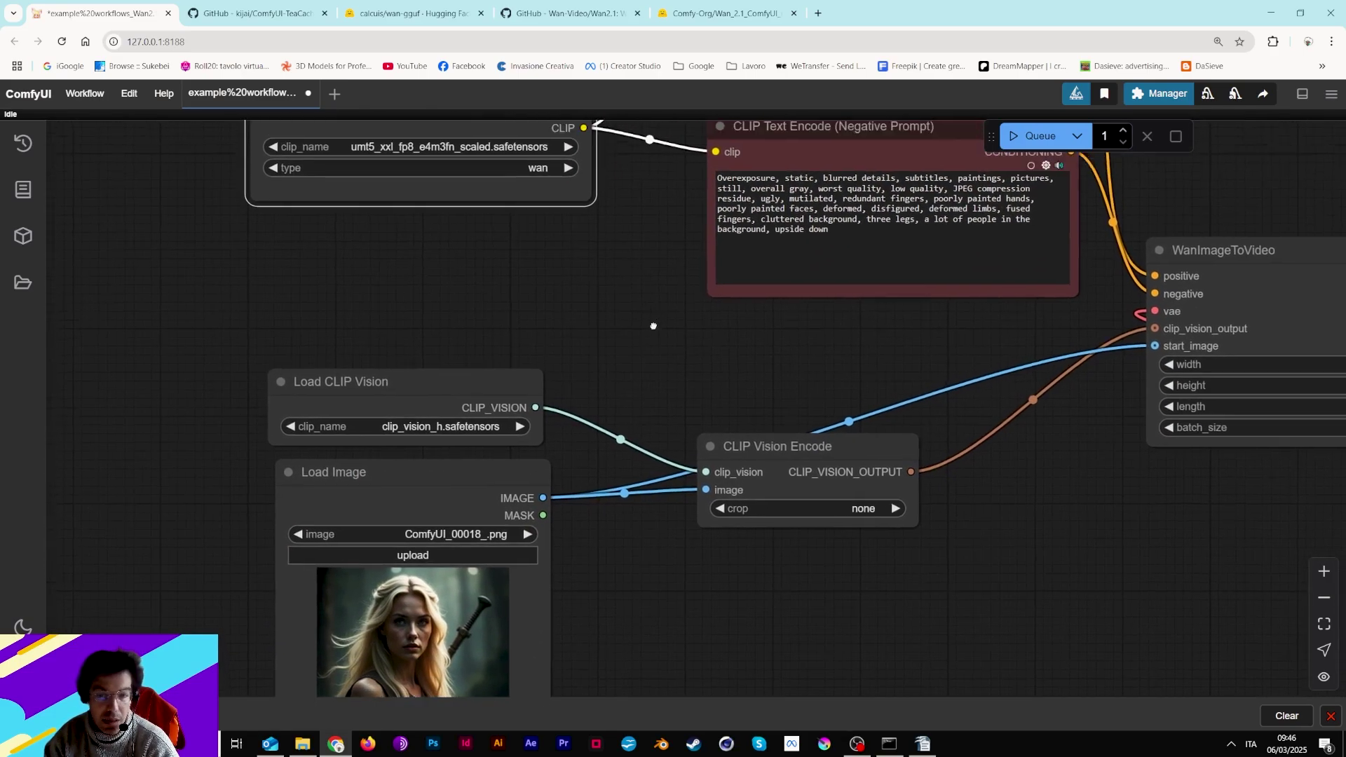
pyautogui.scroll(4, 654, 346)
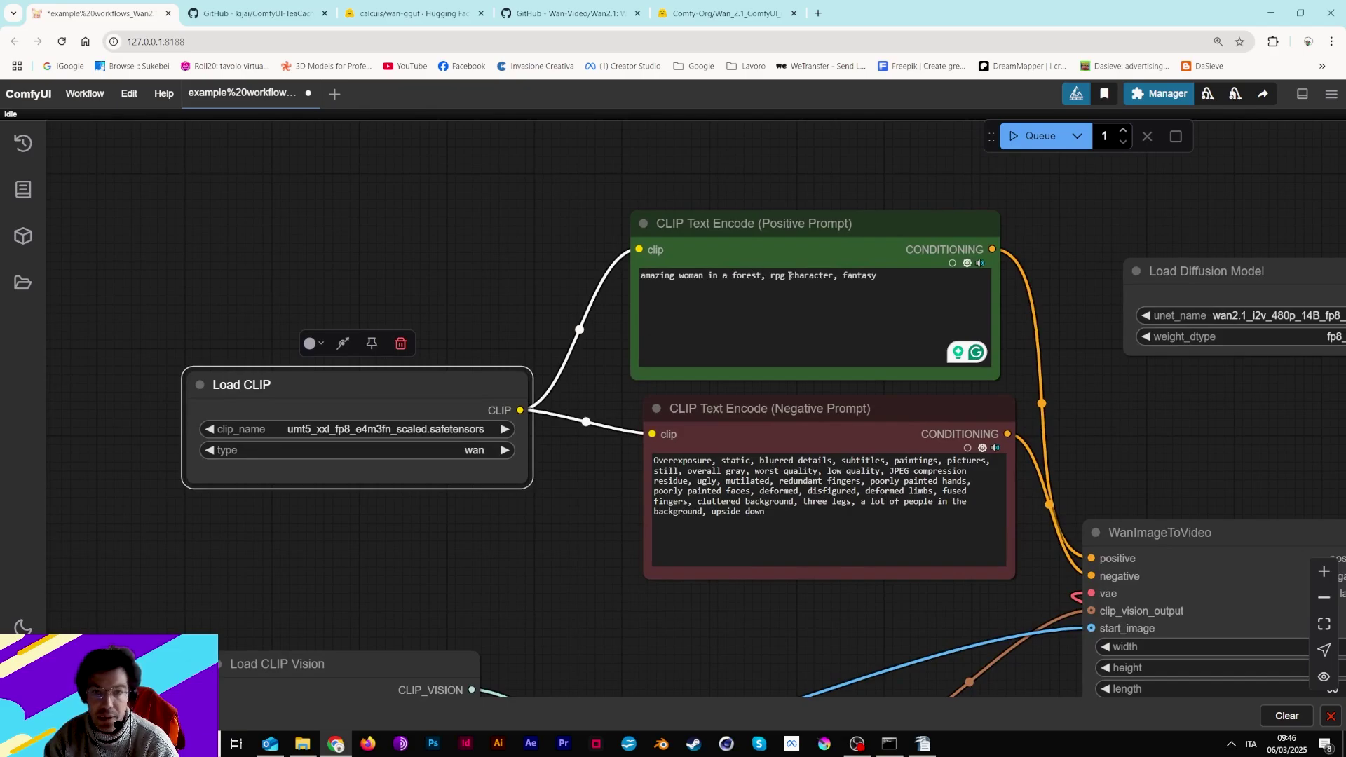
pyautogui.scroll(-3, 554, 561)
pyautogui.scroll(-3, 541, 574)
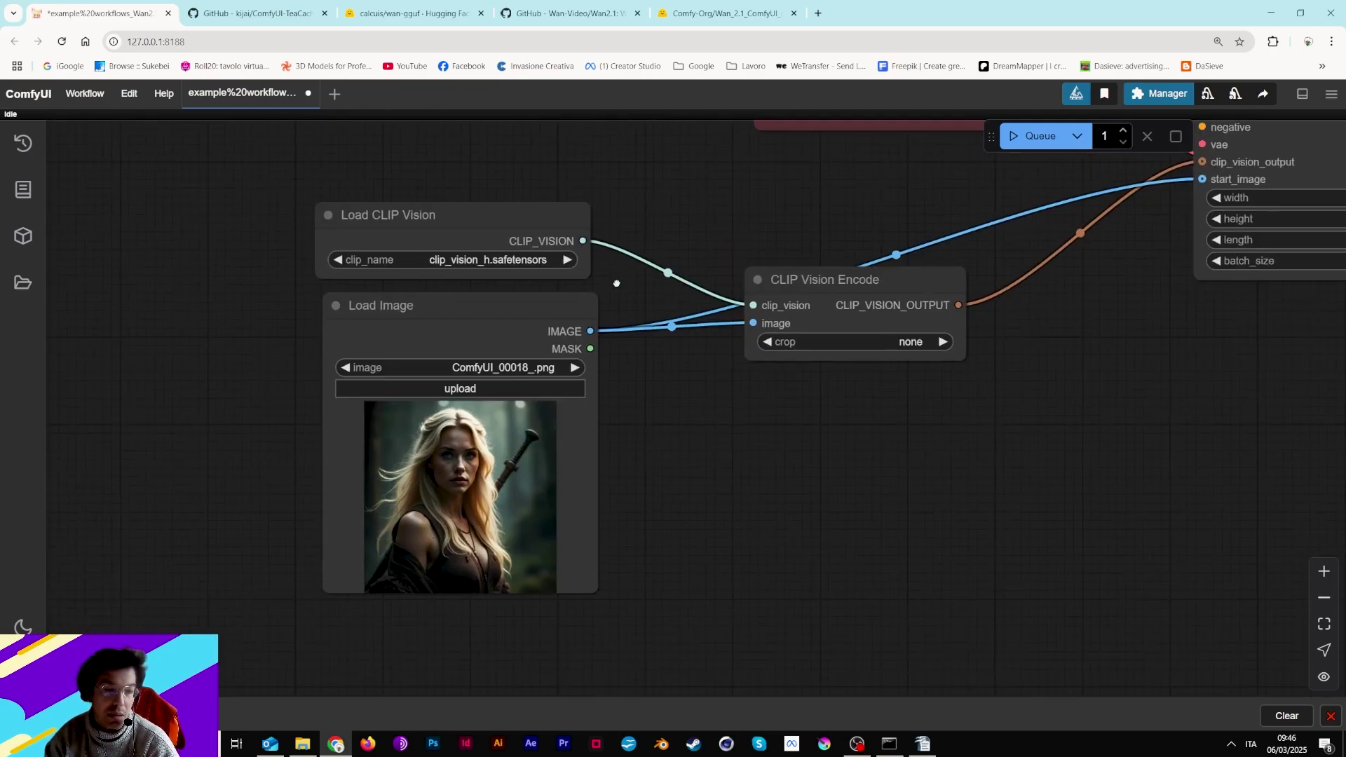
pyautogui.moveTo(854, 233); pyautogui.dragTo(605, 468)
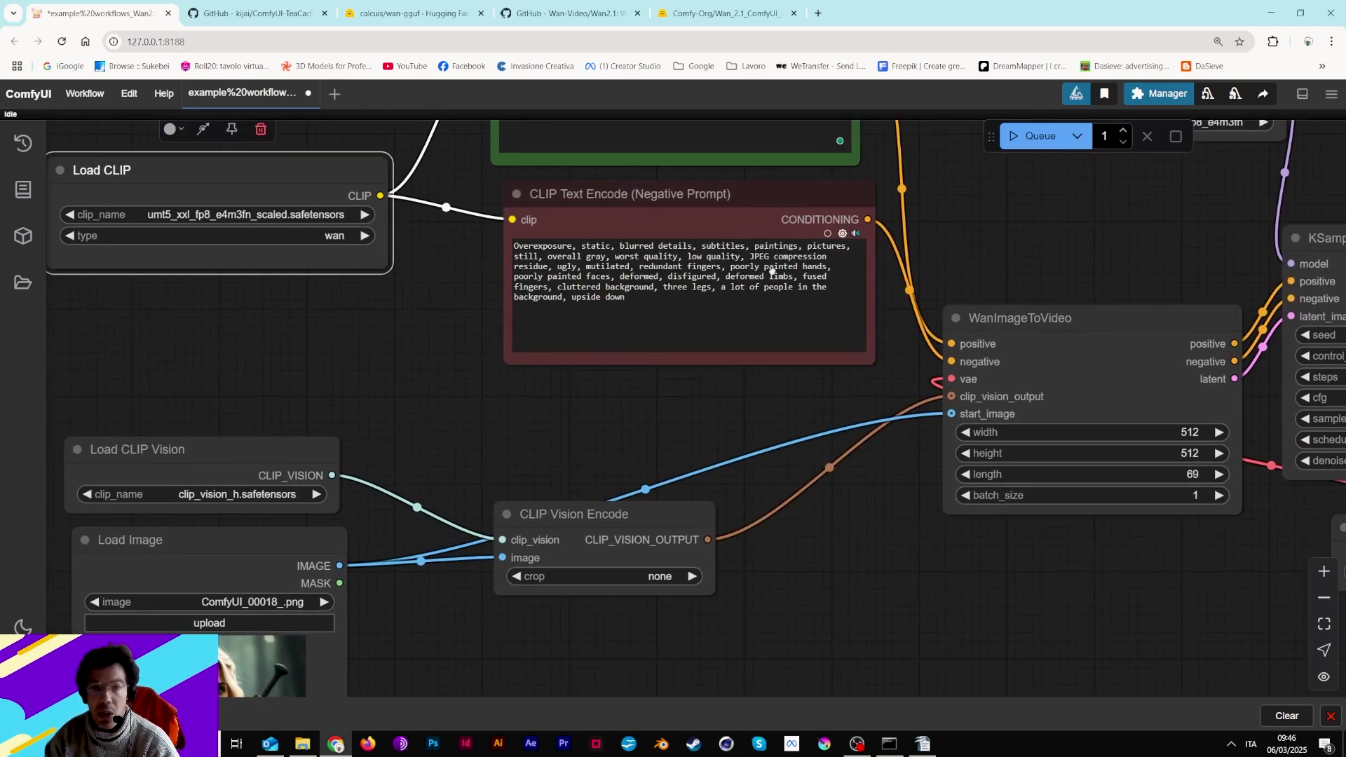
pyautogui.scroll(3, 772, 271)
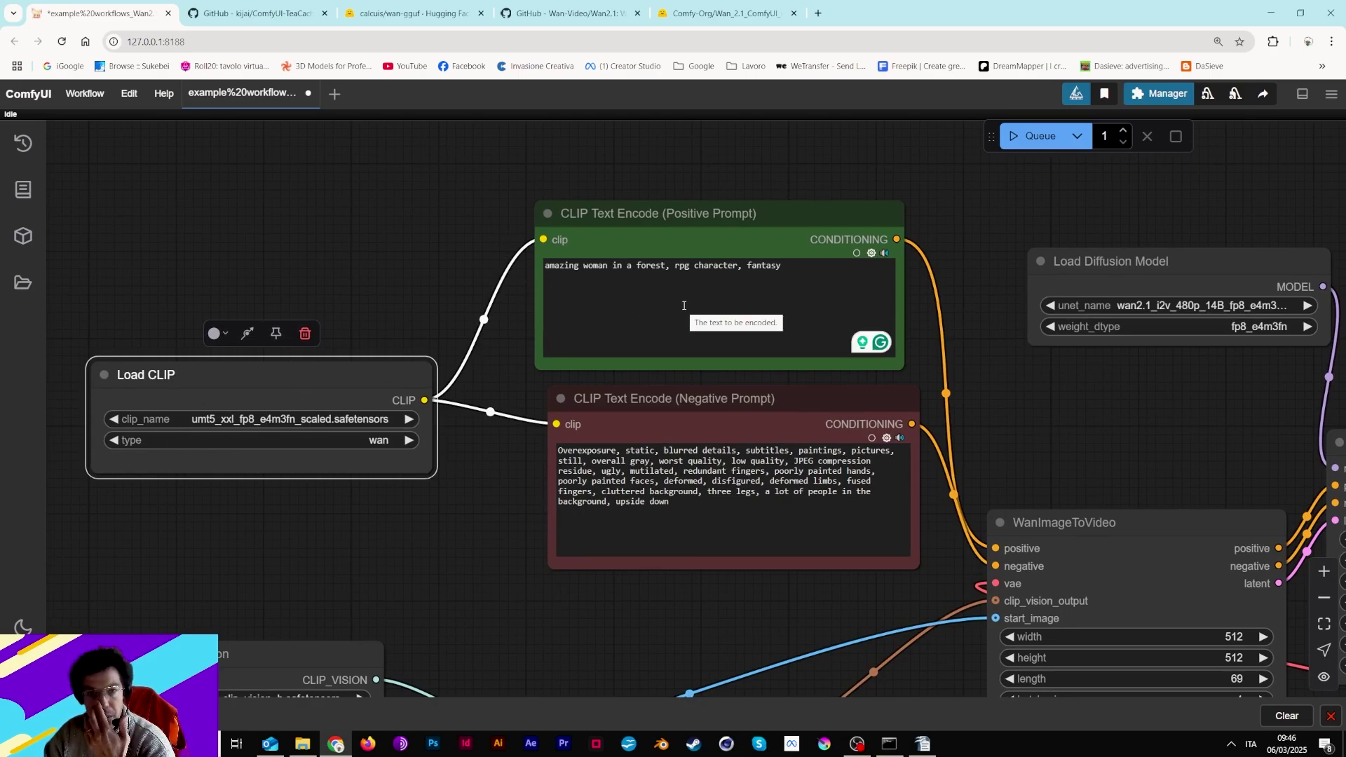
# - Shift the negative and positive CLIP Text Encode nodes slightly left, away from the WanImageToVideo node
pyautogui.moveTo(972, 440); pyautogui.dragTo(800, 415)
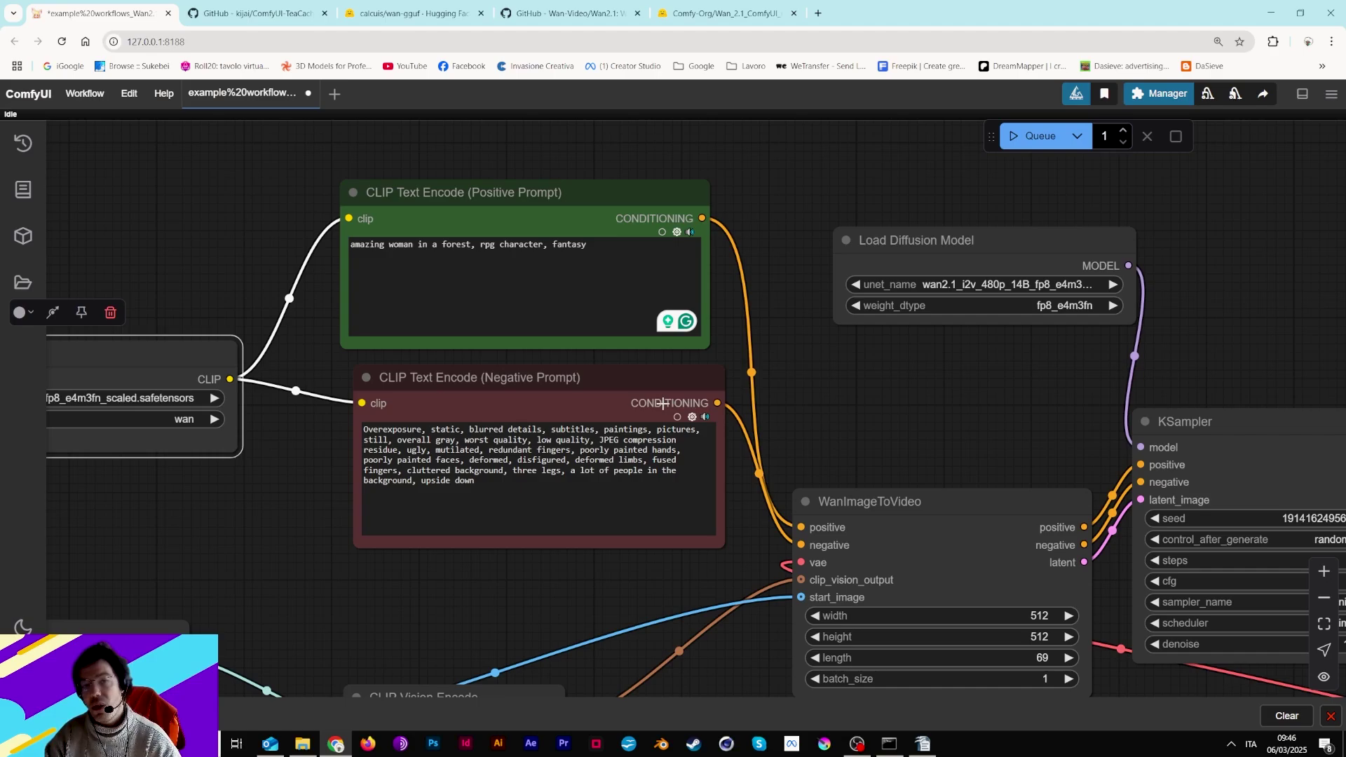
pyautogui.moveTo(528, 386); pyautogui.dragTo(481, 392)
pyautogui.moveTo(432, 201); pyautogui.dragTo(385, 201)
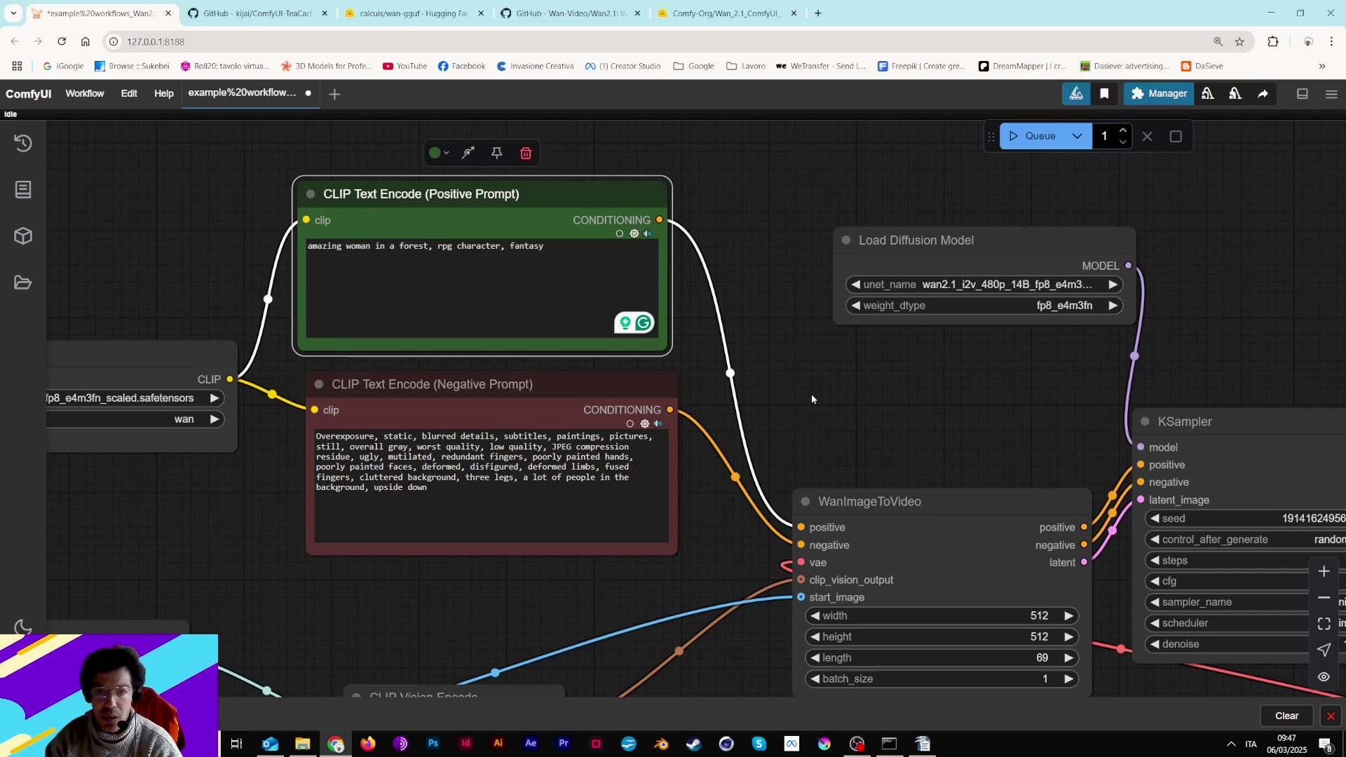
# - Move the WanImageToVideo node up, then shift KSampler up and right so the links between the two run nearly straight
pyautogui.moveTo(812, 398); pyautogui.dragTo(600, 312)
pyautogui.moveTo(643, 452); pyautogui.dragTo(627, 355)
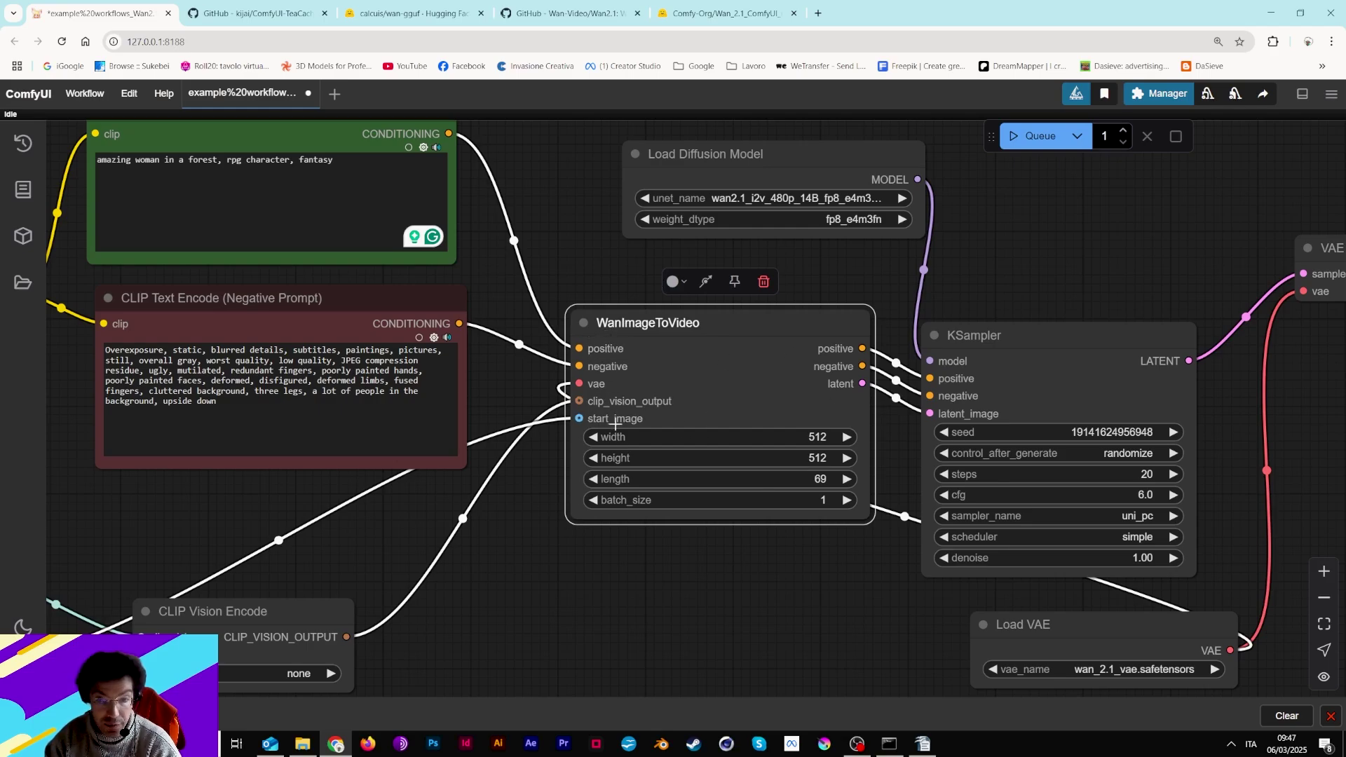
pyautogui.moveTo(897, 302); pyautogui.dragTo(757, 273)
pyautogui.moveTo(885, 347); pyautogui.dragTo(921, 300)
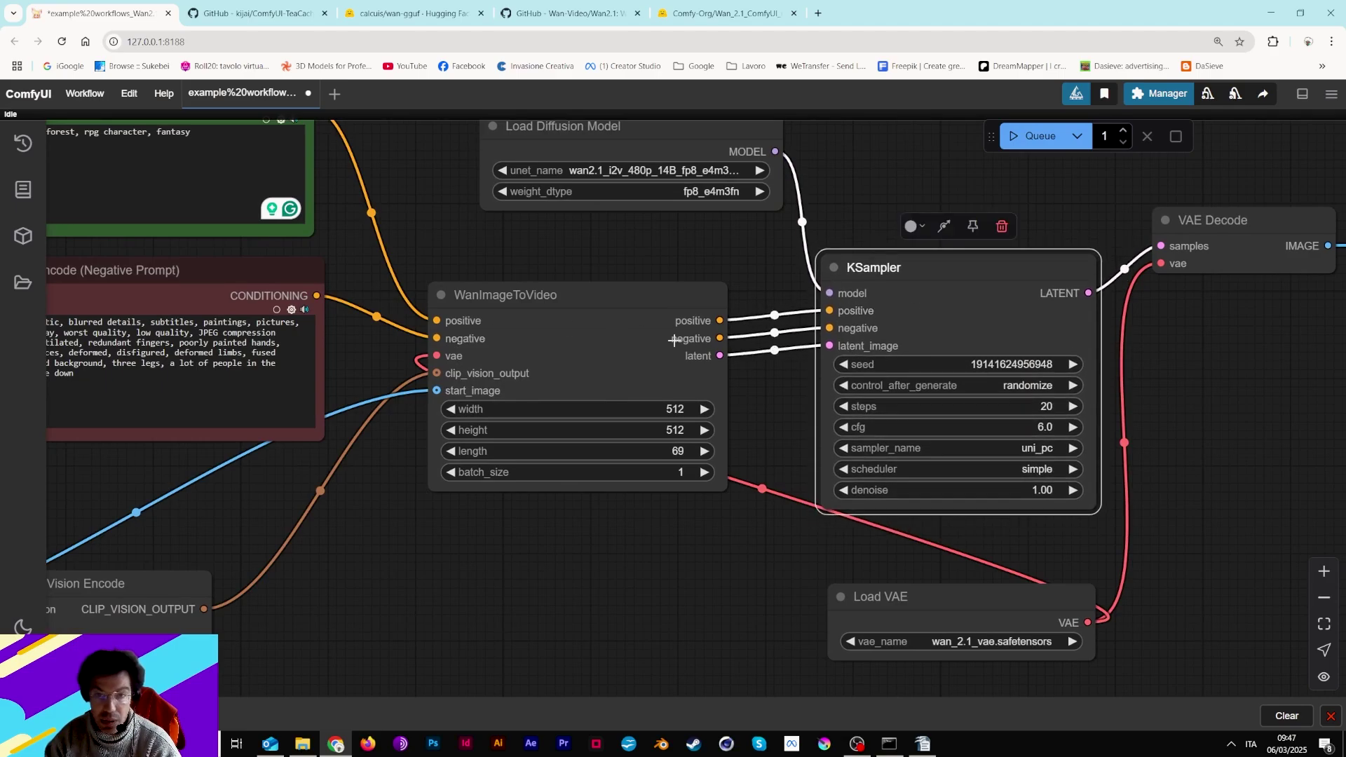
# - Move the Load Diffusion Model node slightly up and right, and choose fp8_e4m3fn as its weight_dtype
pyautogui.moveTo(834, 189); pyautogui.dragTo(799, 368)
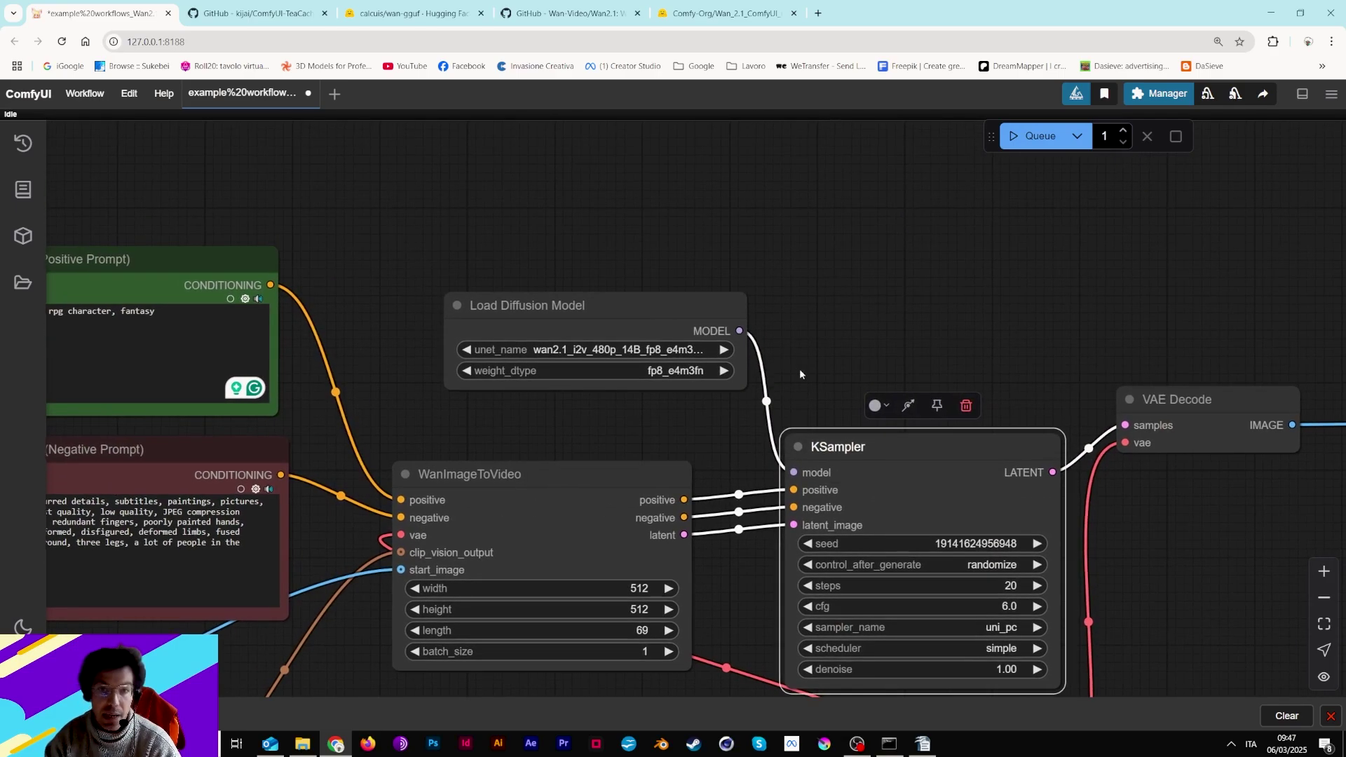
pyautogui.moveTo(625, 320); pyautogui.dragTo(631, 276)
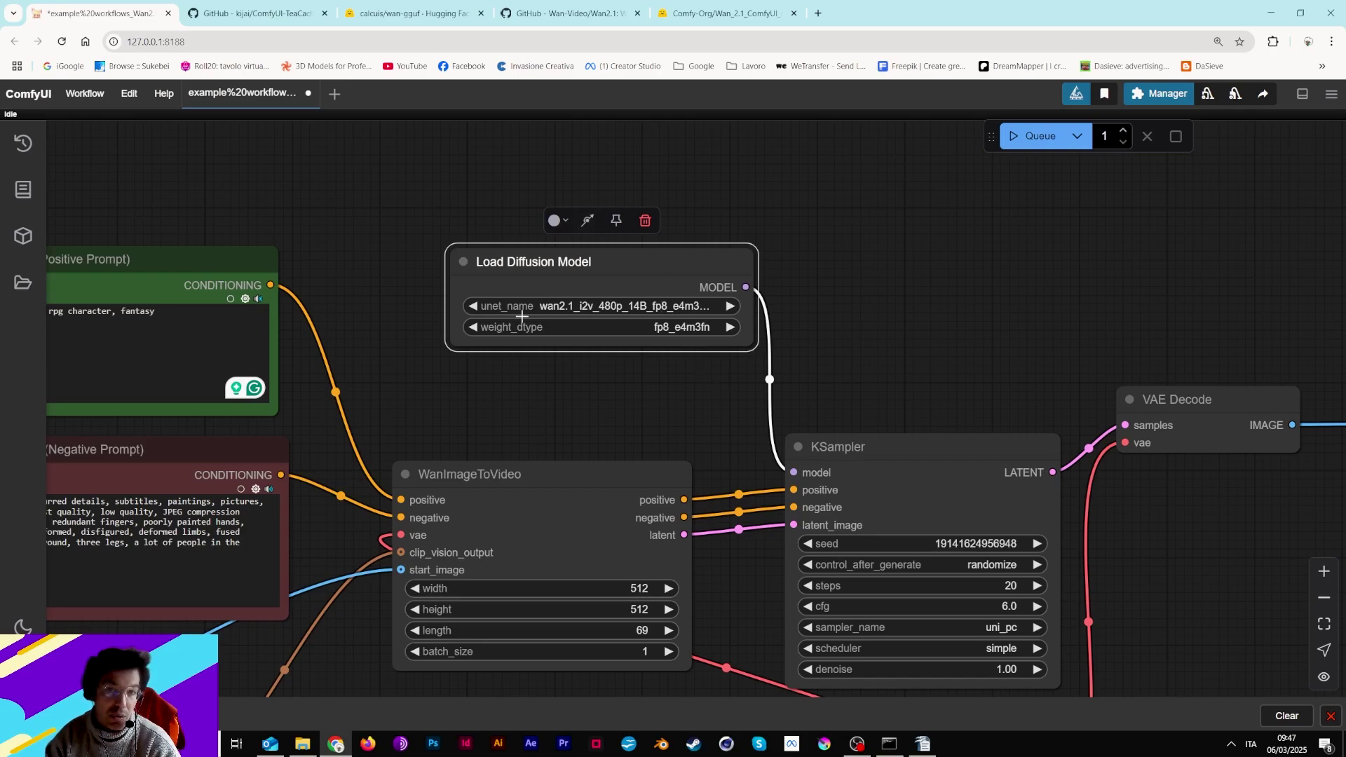
pyautogui.scroll(7, 625, 306)
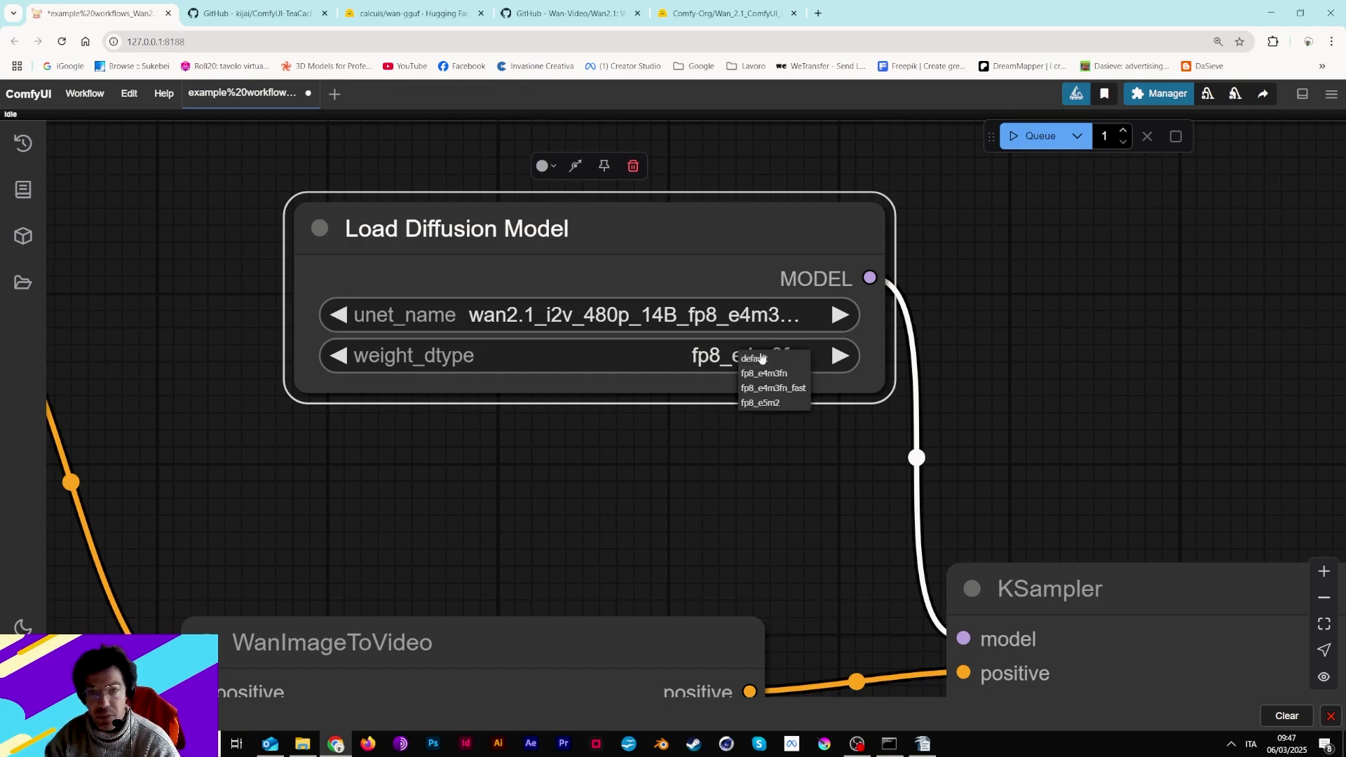
pyautogui.click(768, 374)
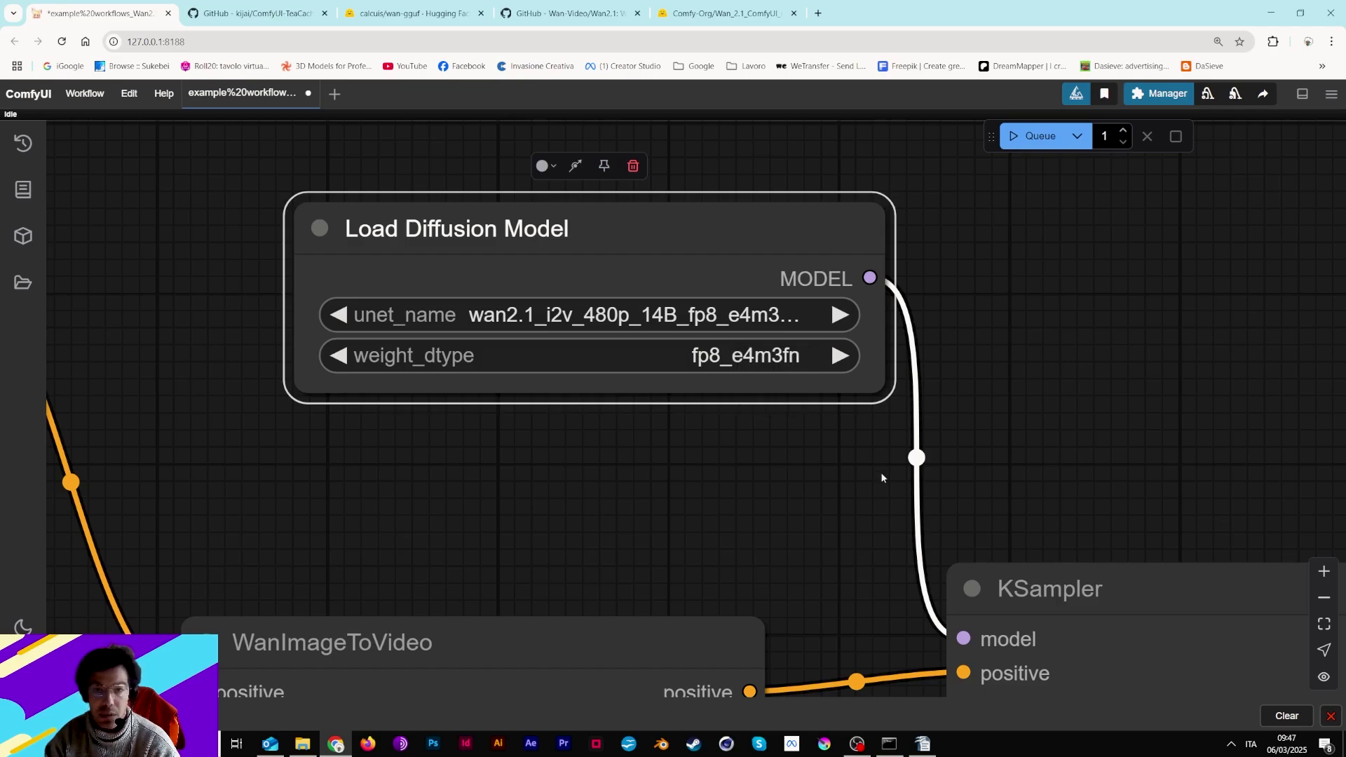
# - Move the WanImageToVideo node slightly up and right, closer to KSampler, and set its length to 33
pyautogui.scroll(-5, 881, 472)
pyautogui.moveTo(878, 503); pyautogui.dragTo(923, 387)
pyautogui.moveTo(738, 342); pyautogui.dragTo(783, 307)
pyautogui.click(817, 433)
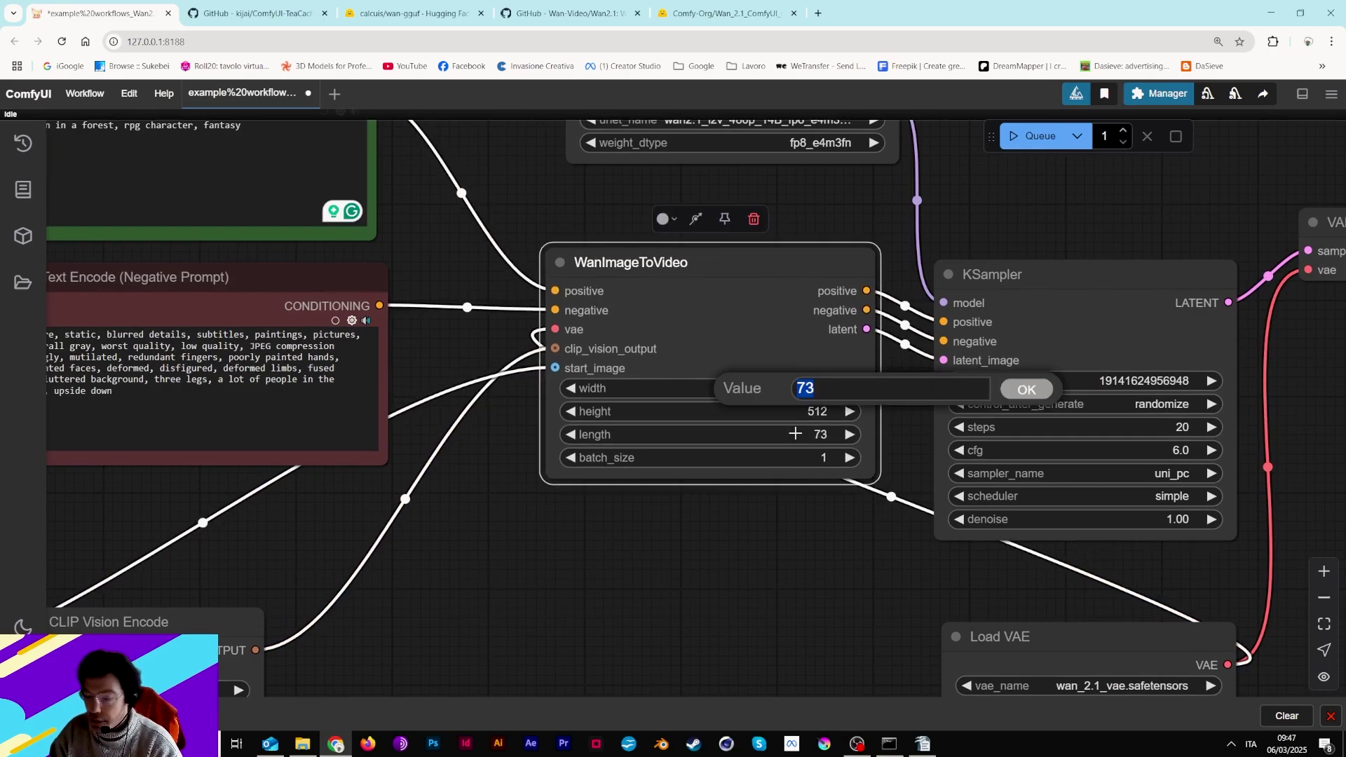
pyautogui.press('Return')
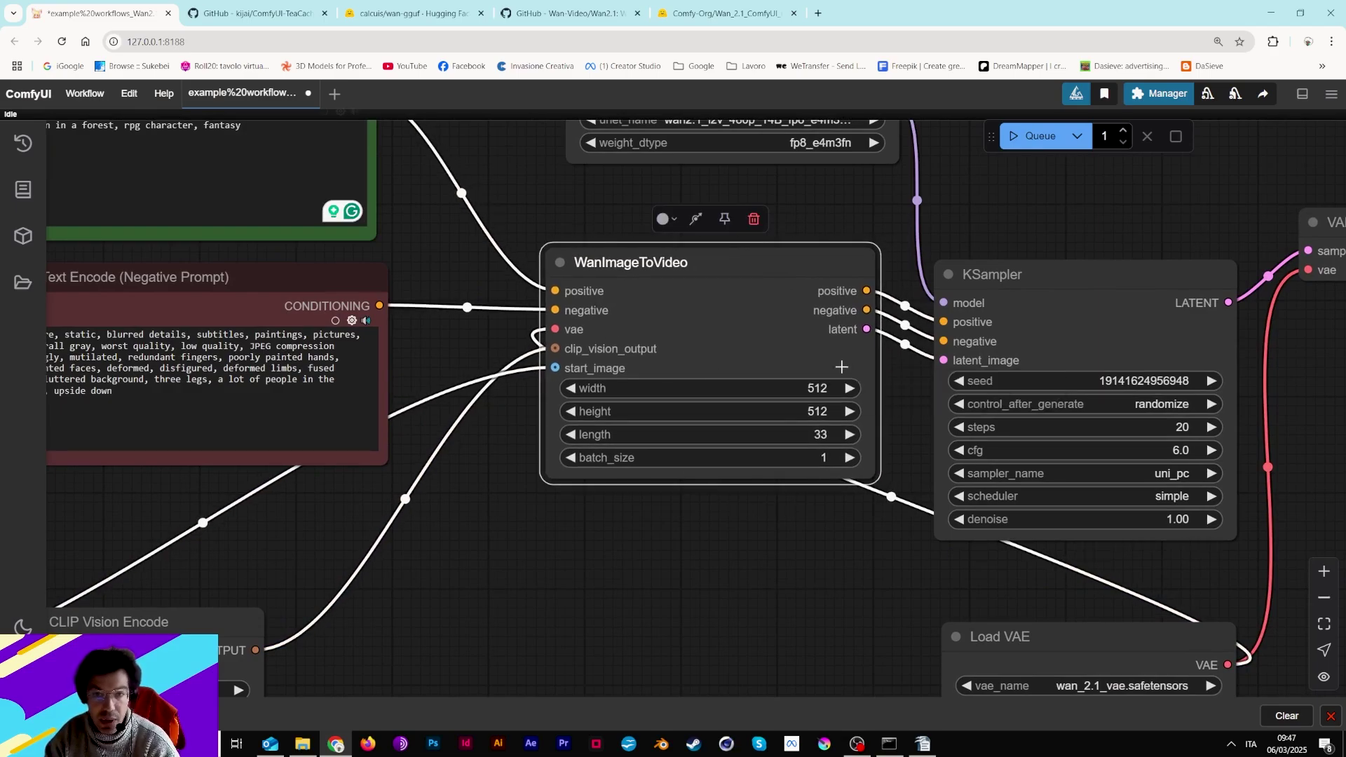
# - Move the Video Combine node up and farther right, away from the VAE Decode node
pyautogui.moveTo(897, 405); pyautogui.dragTo(703, 403)
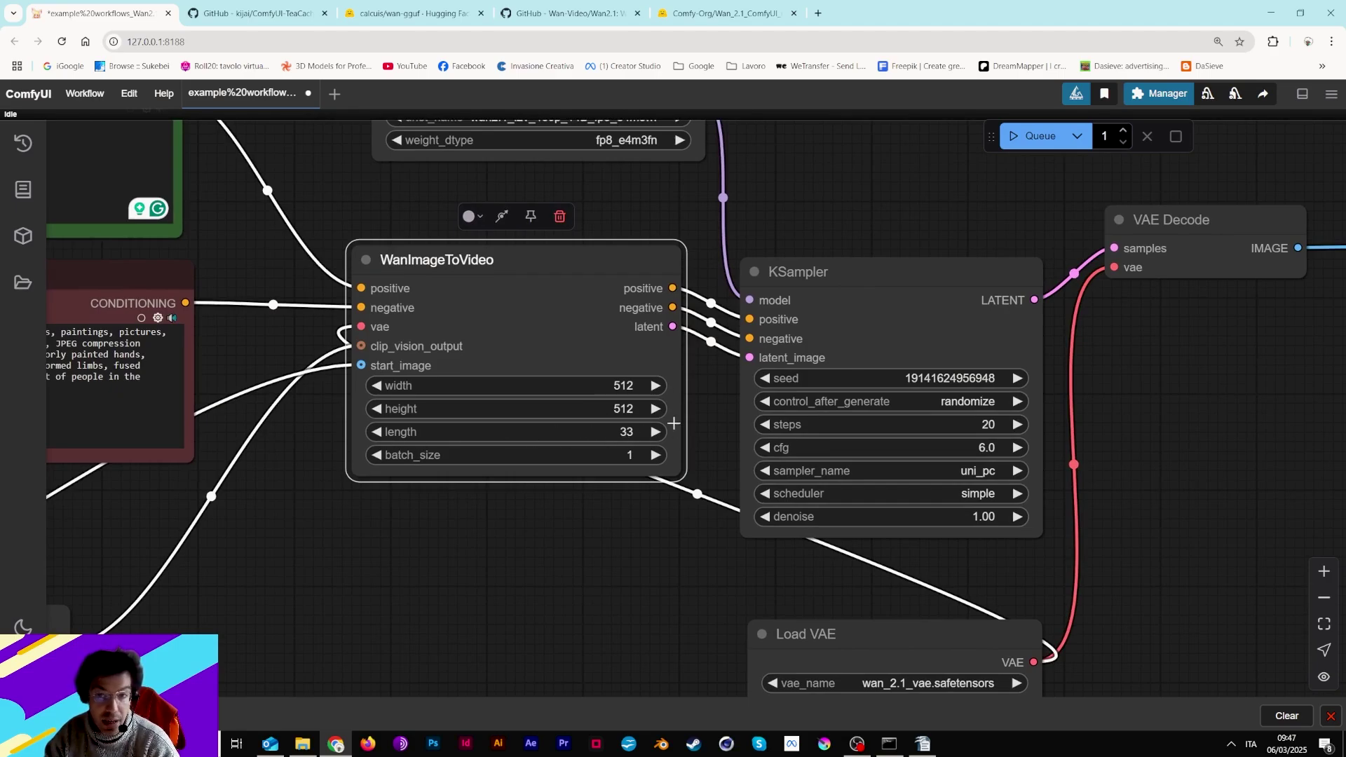
pyautogui.moveTo(1037, 220); pyautogui.dragTo(501, 638)
pyautogui.moveTo(714, 415); pyautogui.dragTo(771, 184)
pyautogui.click(841, 294)
pyautogui.moveTo(903, 381); pyautogui.dragTo(1080, 321)
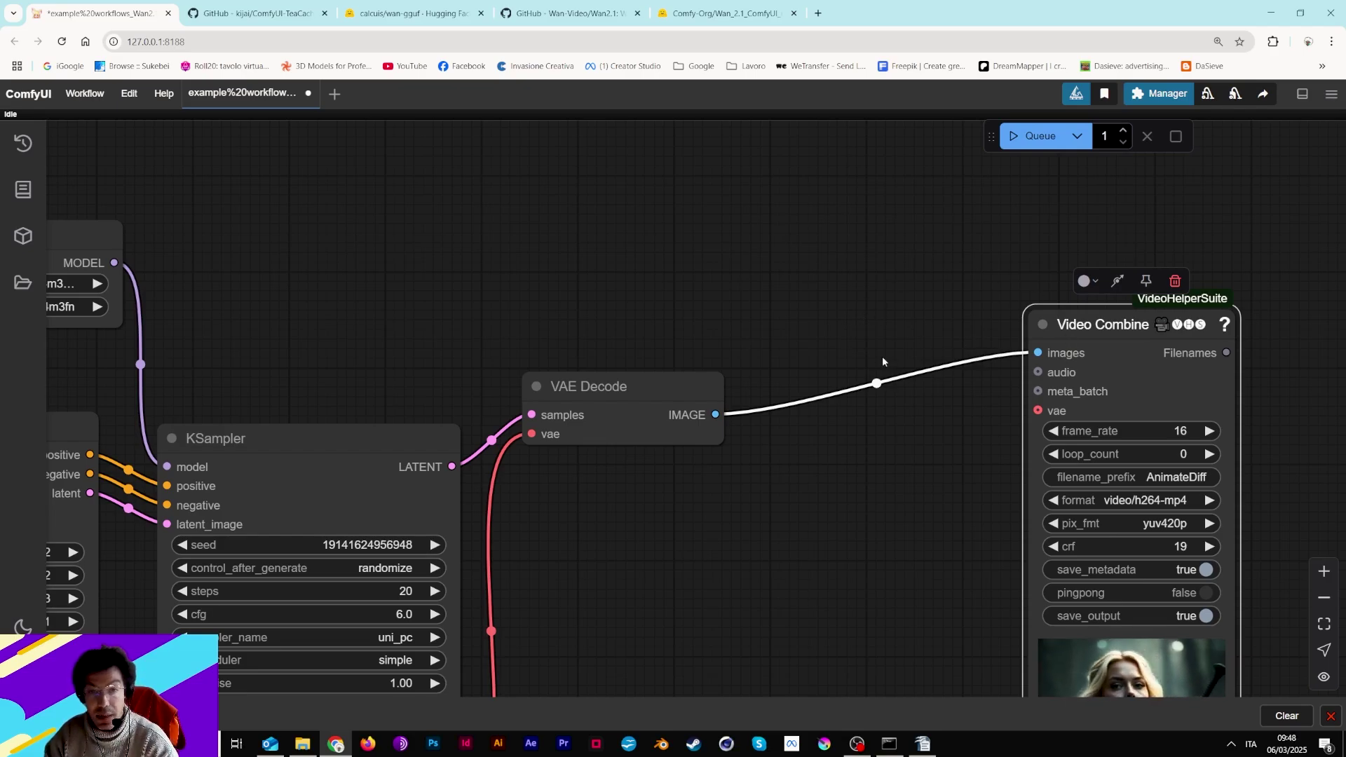
pyautogui.moveTo(704, 415); pyautogui.dragTo(782, 221)
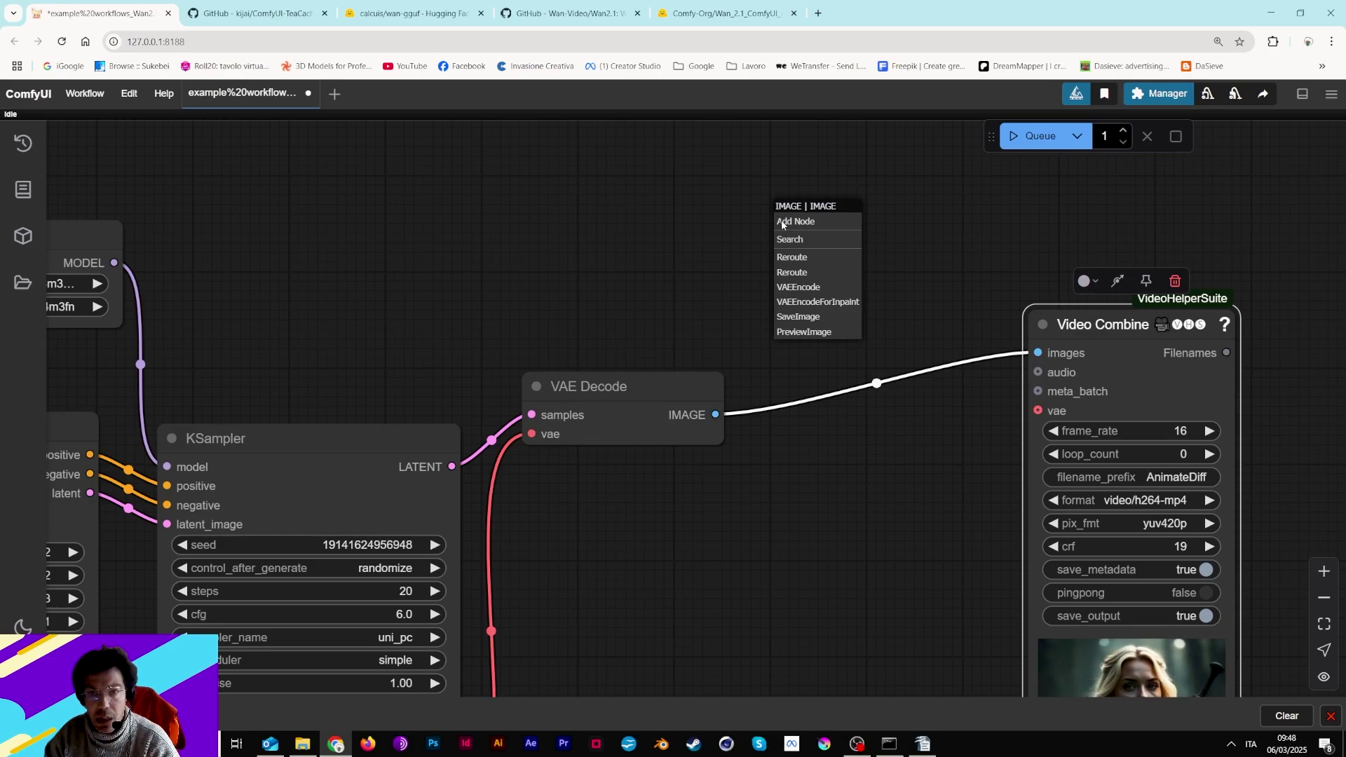
pyautogui.click(940, 293)
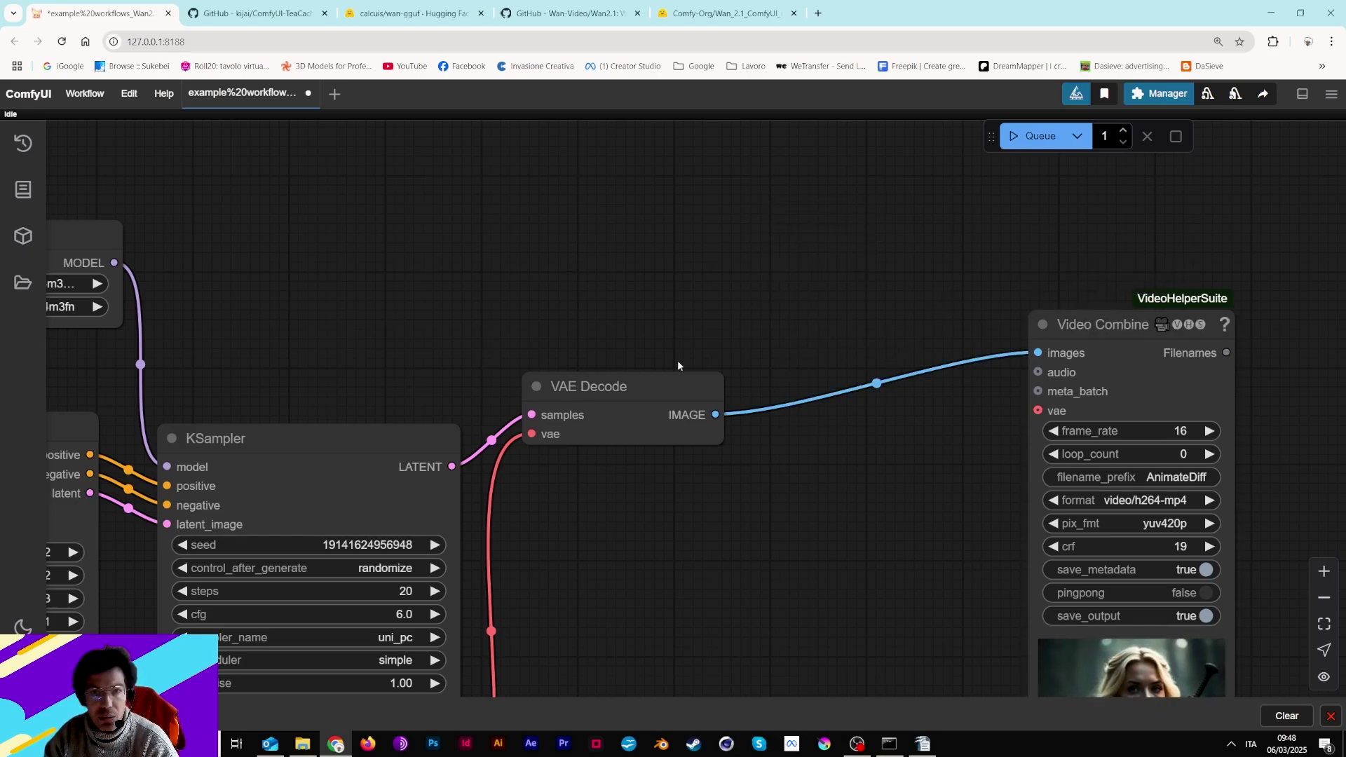
pyautogui.scroll(-3, 677, 360)
# - Load the text_to_video_wan.json example as a separate workflow and examine its SaveAnimatedWEBP output node
pyautogui.click(335, 94)
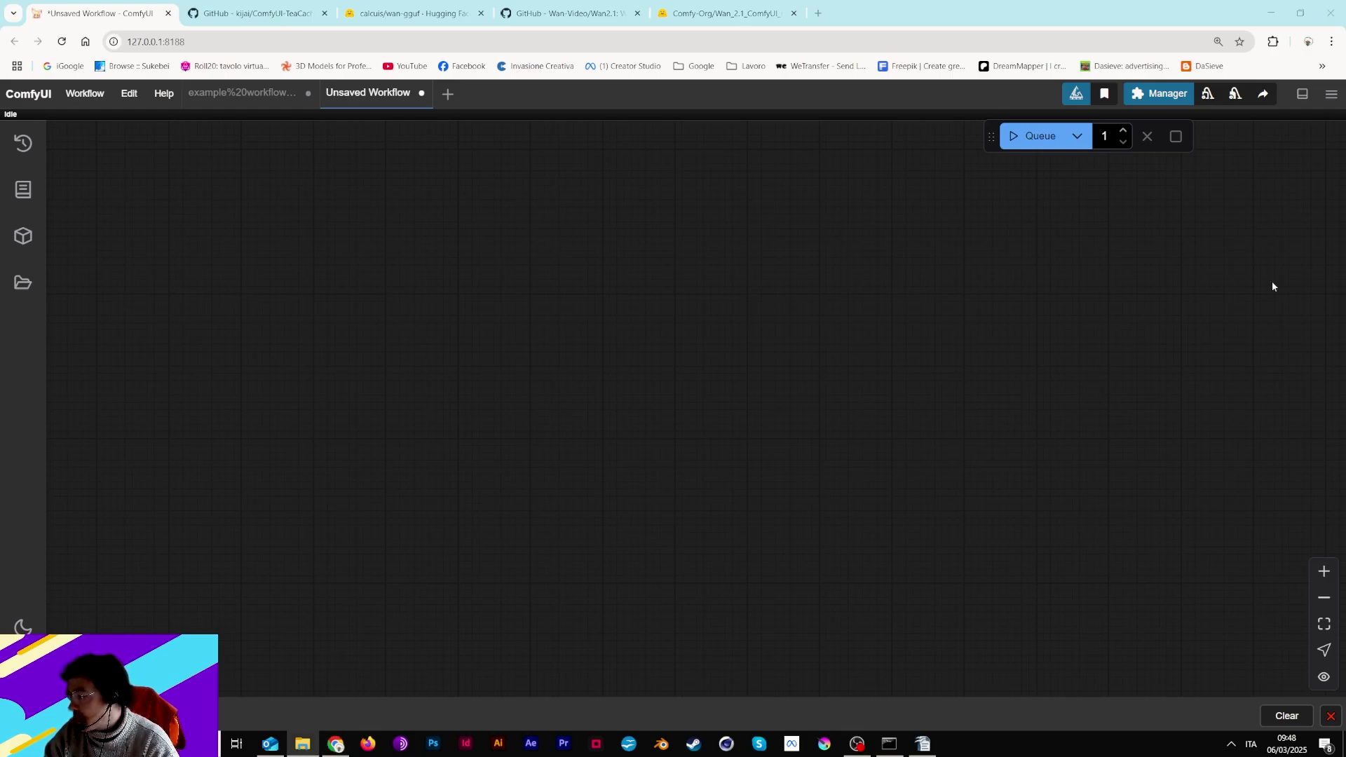
pyautogui.moveTo(1272, 285); pyautogui.dragTo(747, 297)
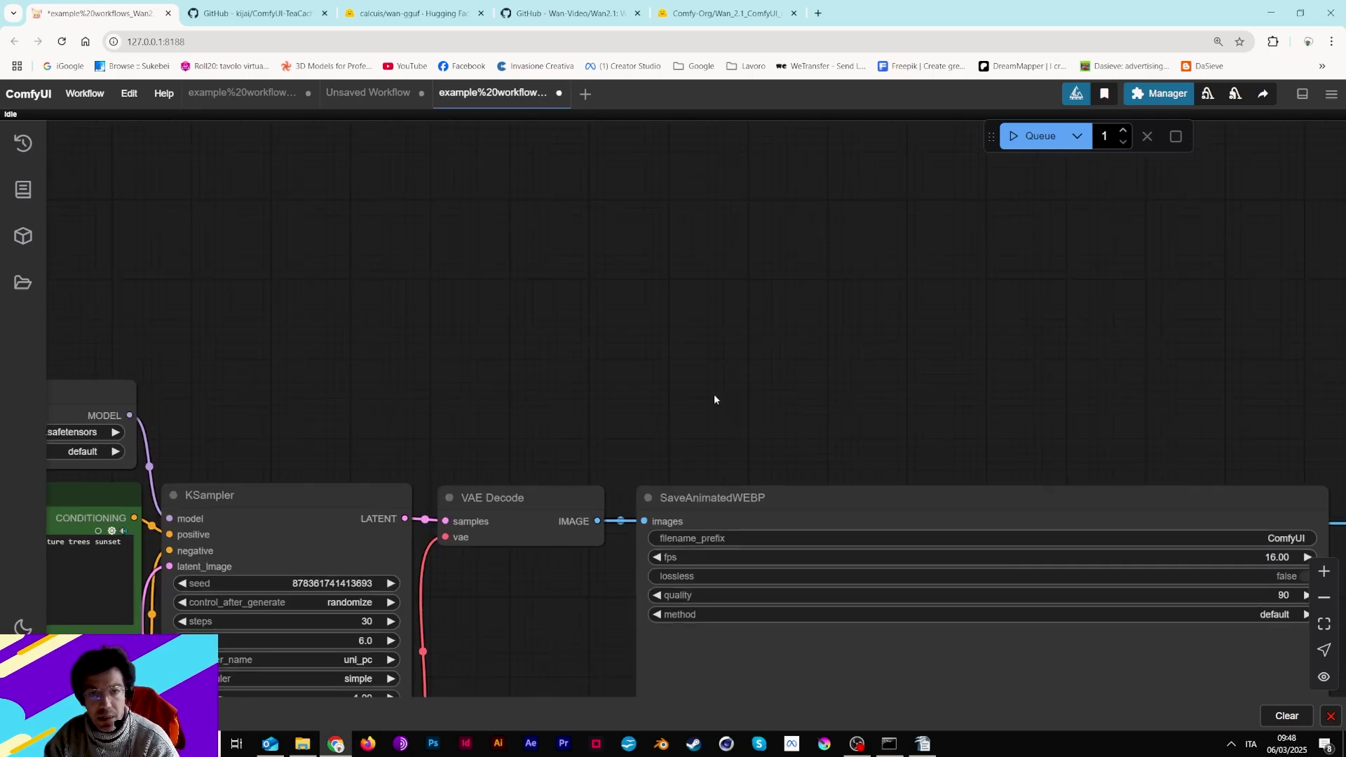
pyautogui.moveTo(714, 400); pyautogui.dragTo(694, 184)
pyautogui.scroll(3, 684, 258)
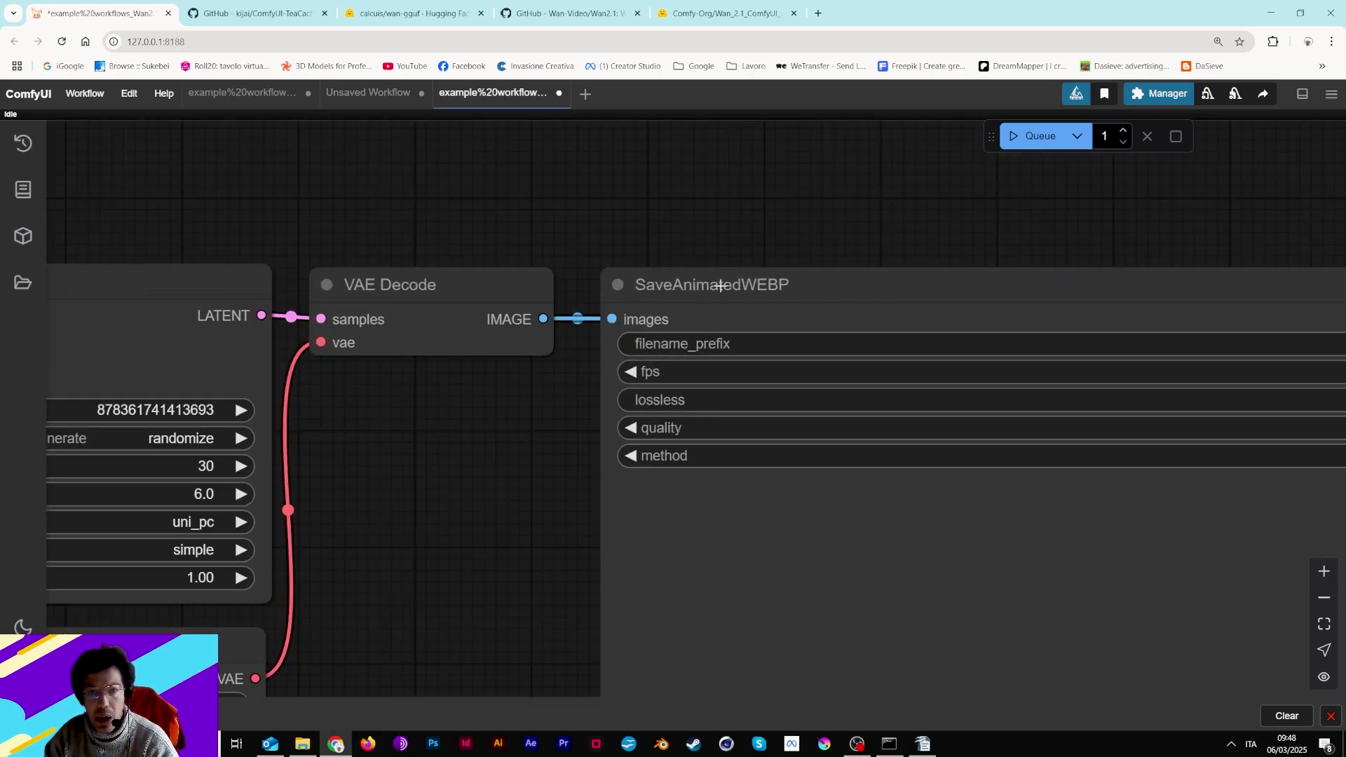
pyautogui.scroll(-5, 755, 319)
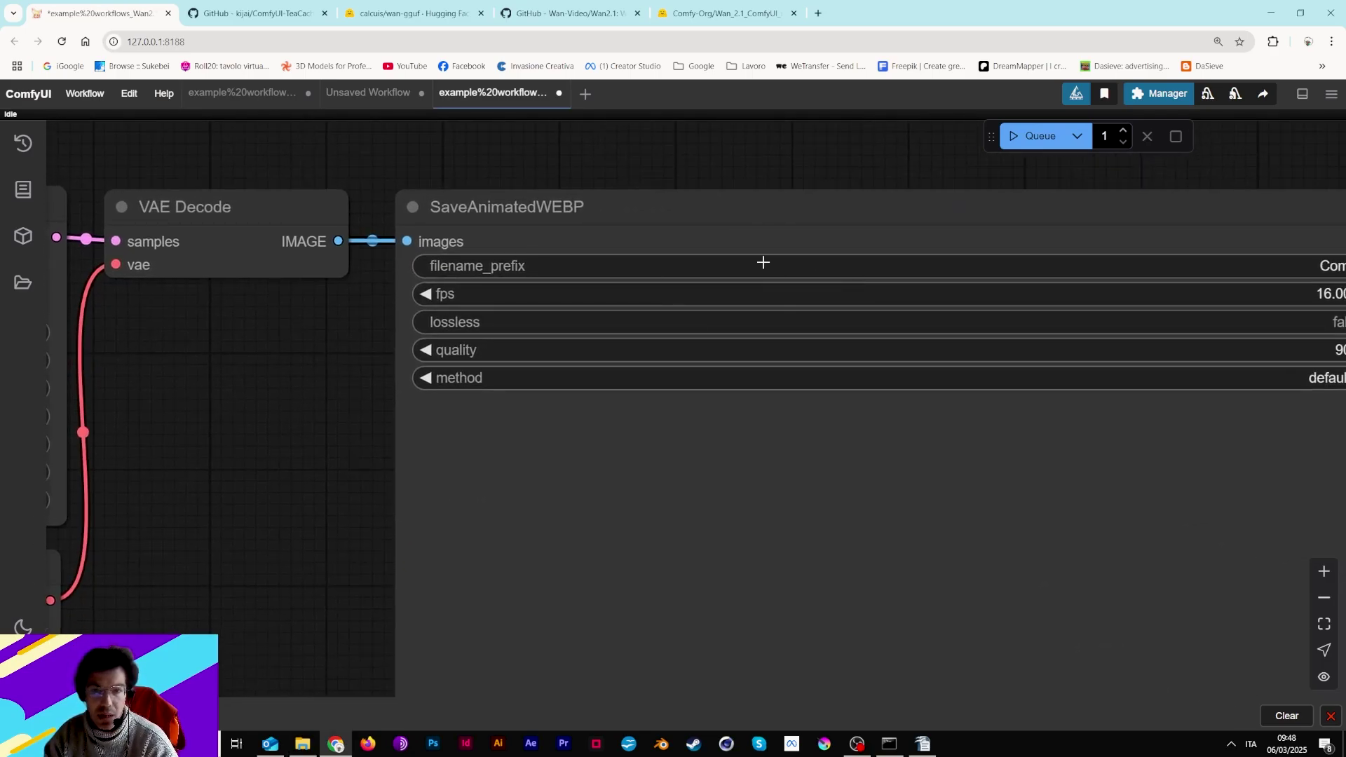
# - Compare the image-to-video workflow's Video Combine output with the SaveAnimatedWEBP output of the text-to-video example
pyautogui.click(367, 93)
pyautogui.click(266, 93)
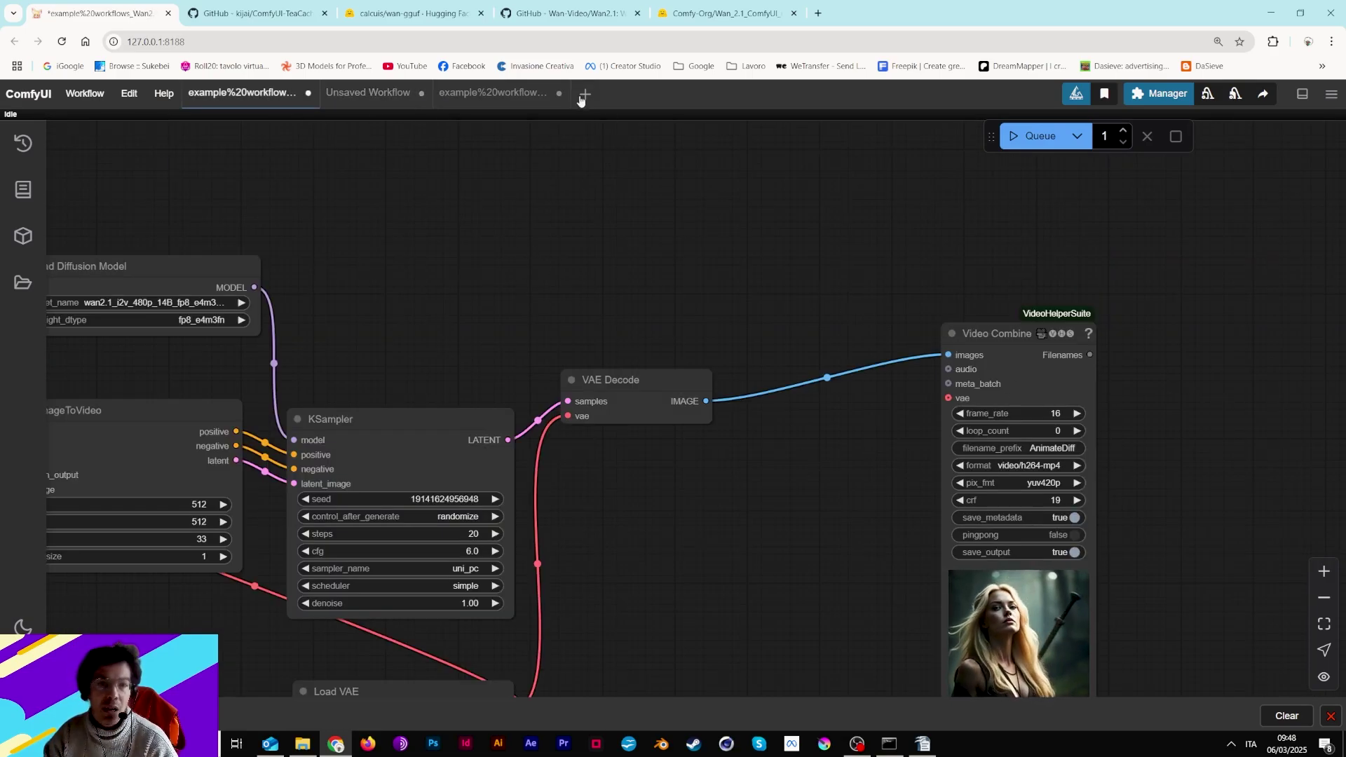
pyautogui.click(510, 94)
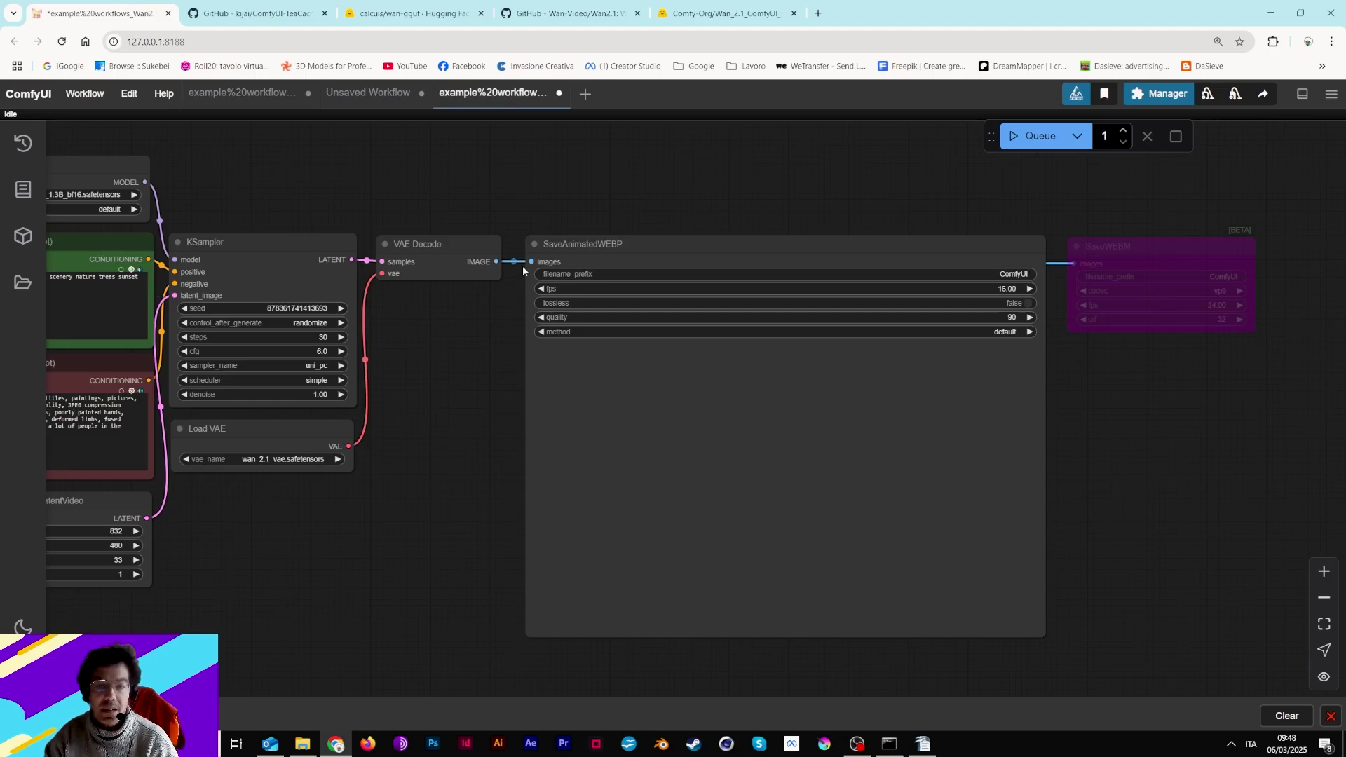
# - Close the text_to_video_wan workflow without saving its changes
pyautogui.click(559, 93)
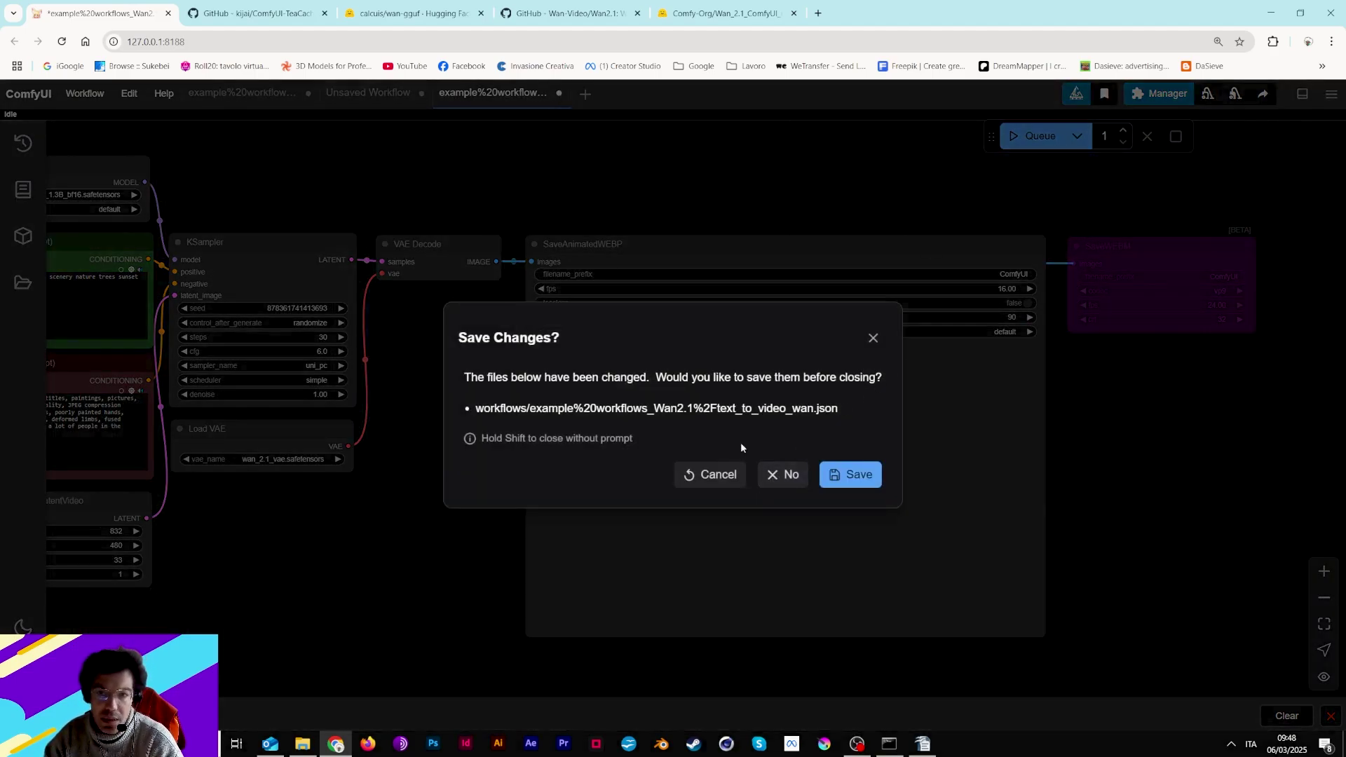
pyautogui.click(872, 339)
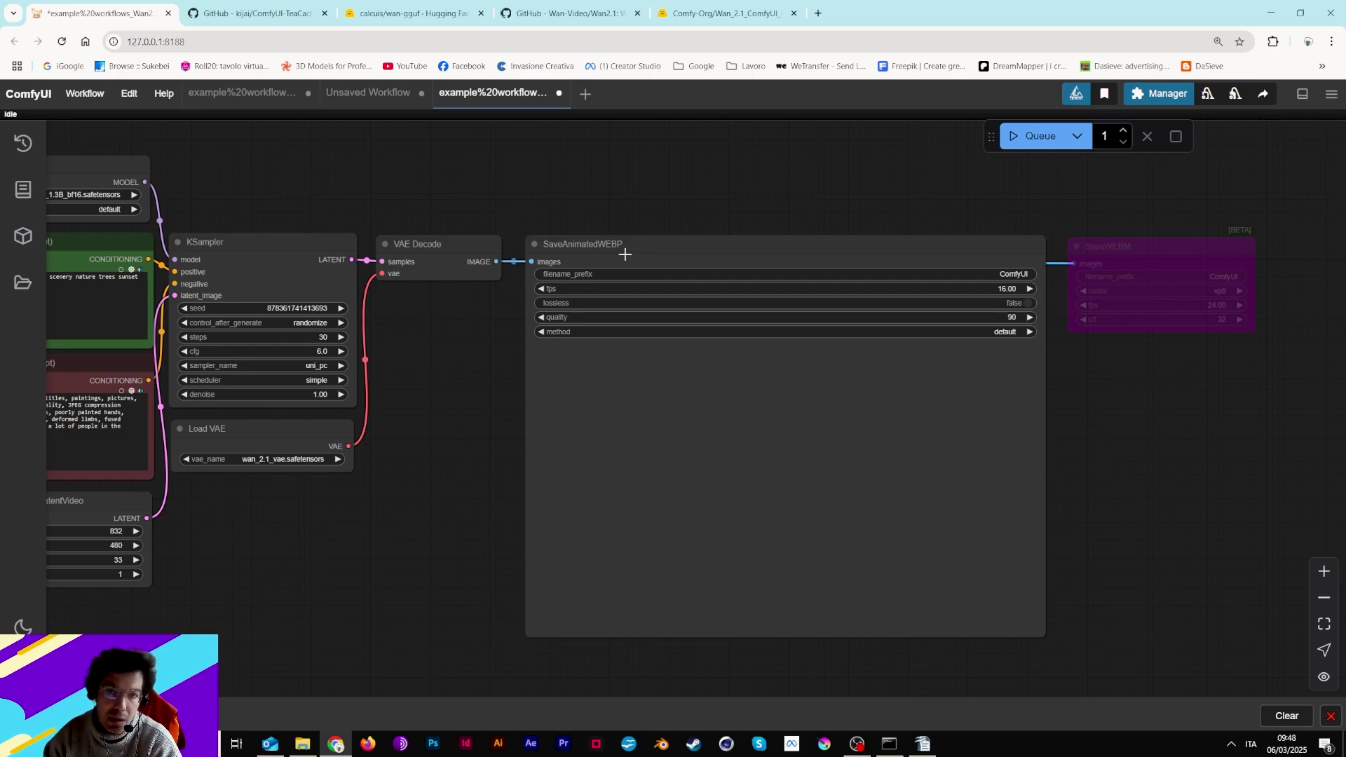
pyautogui.click(559, 94)
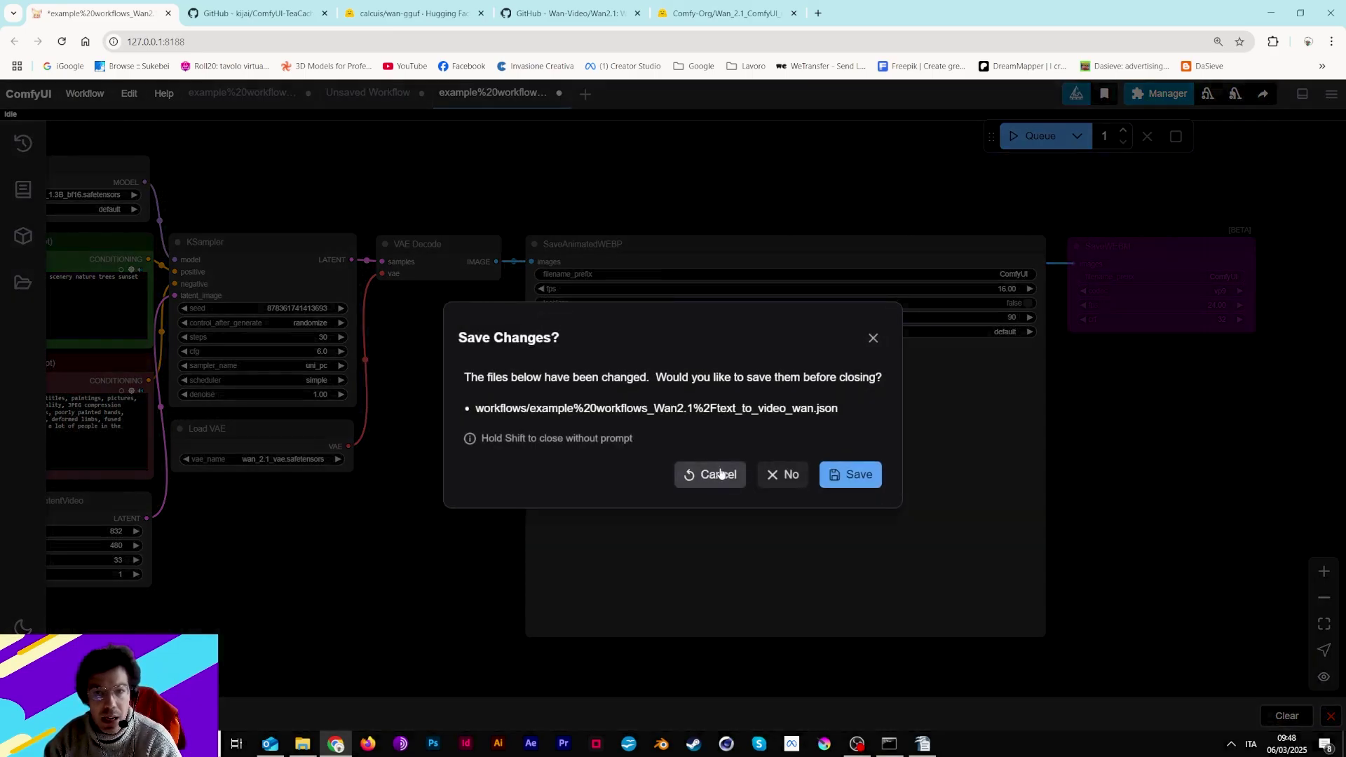
pyautogui.click(781, 475)
# - Examine the Video Combine node's settings, video preview and VideoHelperSuite label up close
pyautogui.moveTo(677, 429); pyautogui.dragTo(540, 271)
pyautogui.moveTo(892, 182); pyautogui.dragTo(823, 205)
pyautogui.scroll(4, 769, 341)
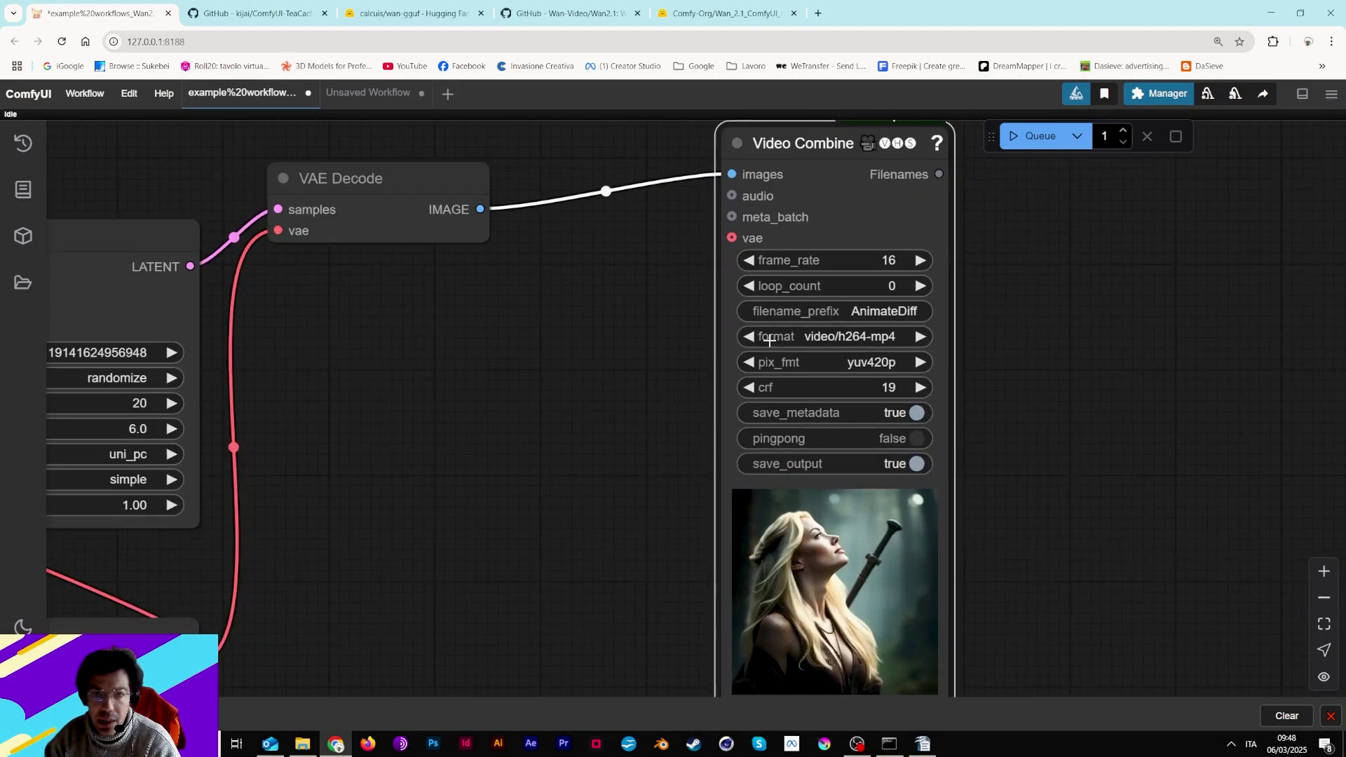
pyautogui.scroll(1, 769, 341)
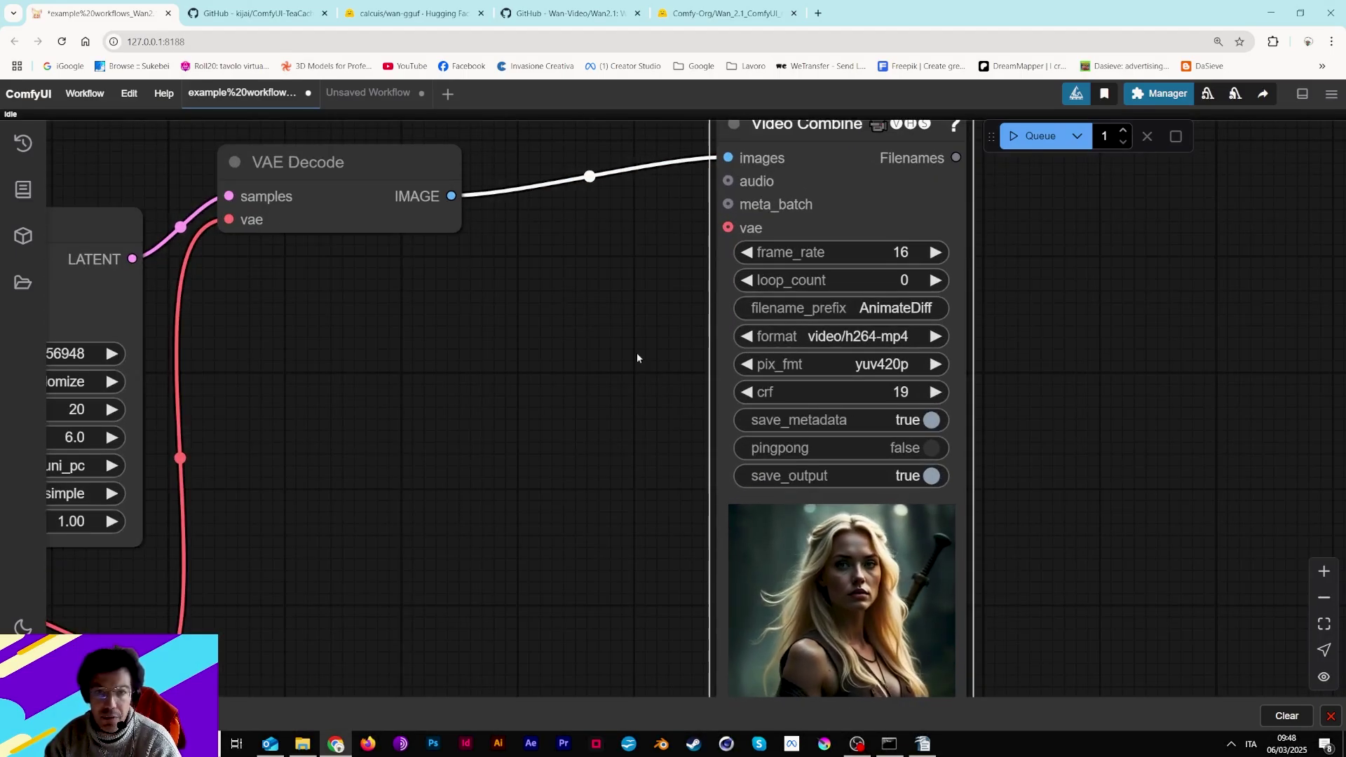
pyautogui.moveTo(637, 329); pyautogui.dragTo(516, 412)
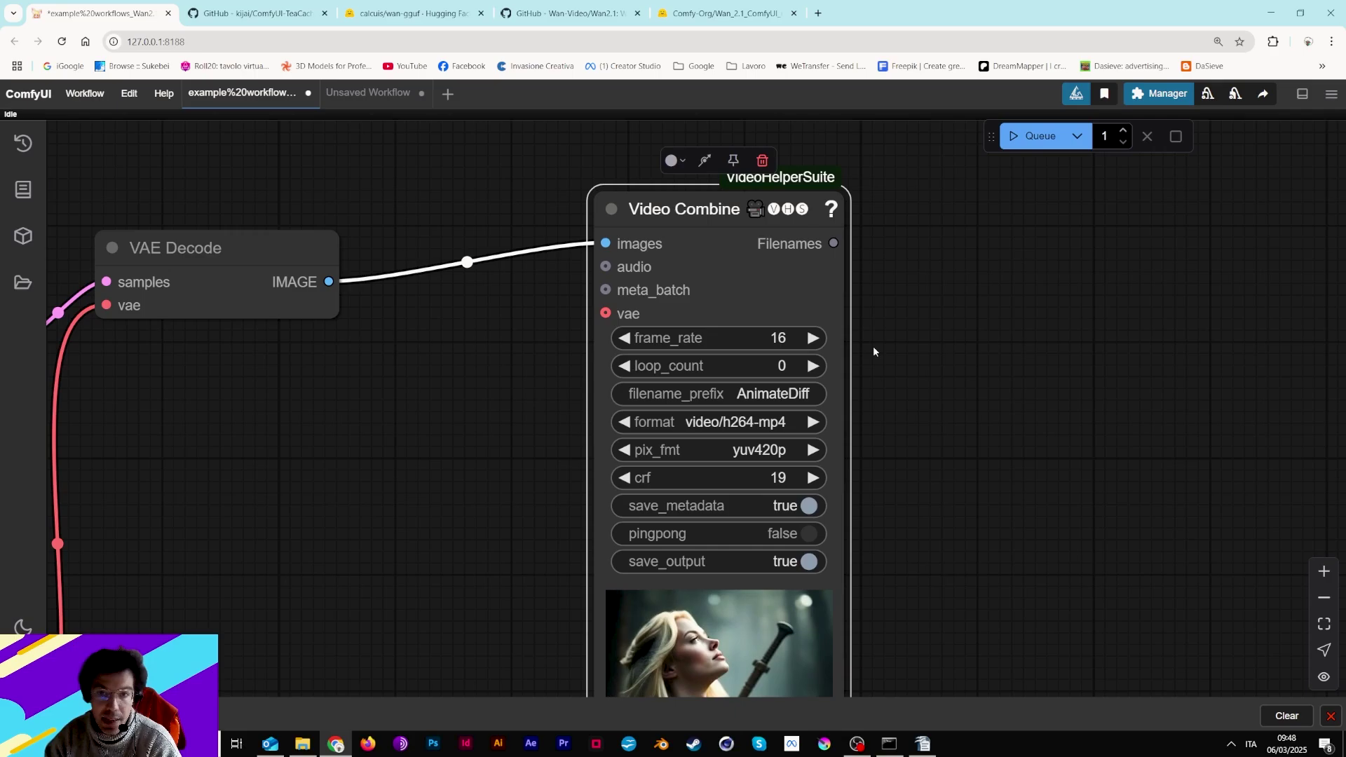
pyautogui.moveTo(293, 505); pyautogui.dragTo(247, 706)
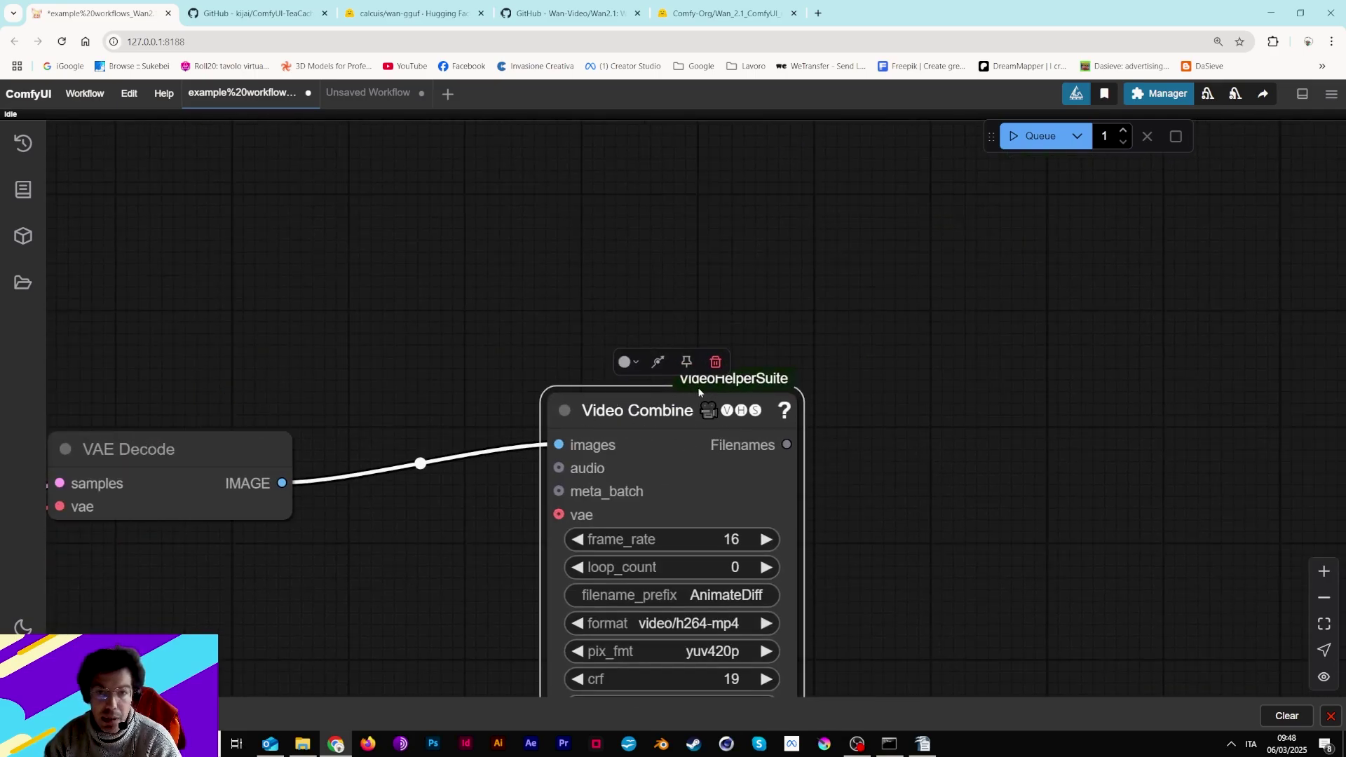
# - Open the ComfyUI-VideoHelperSuite repository on GitHub and skim its file list and the start of its README
pyautogui.click(817, 14)
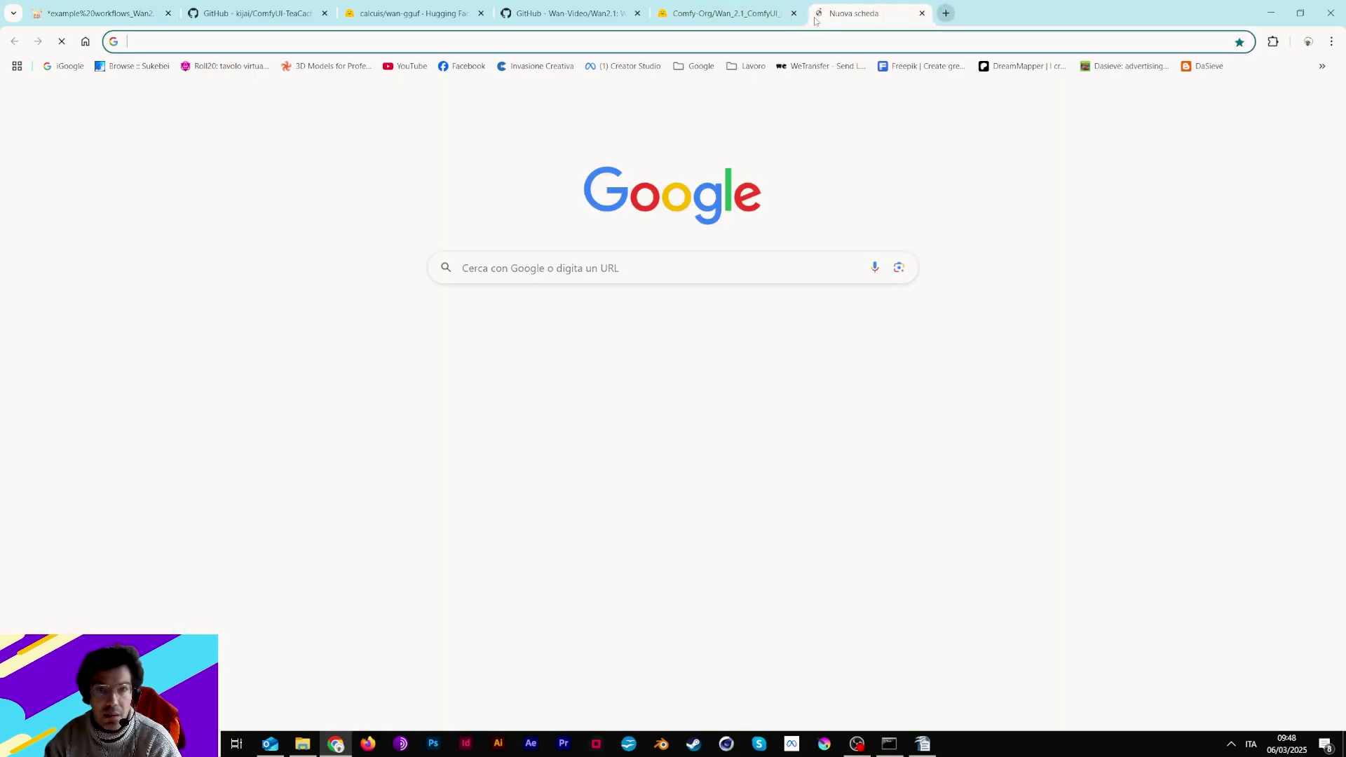
pyautogui.hotkey('ctrl', 'w')
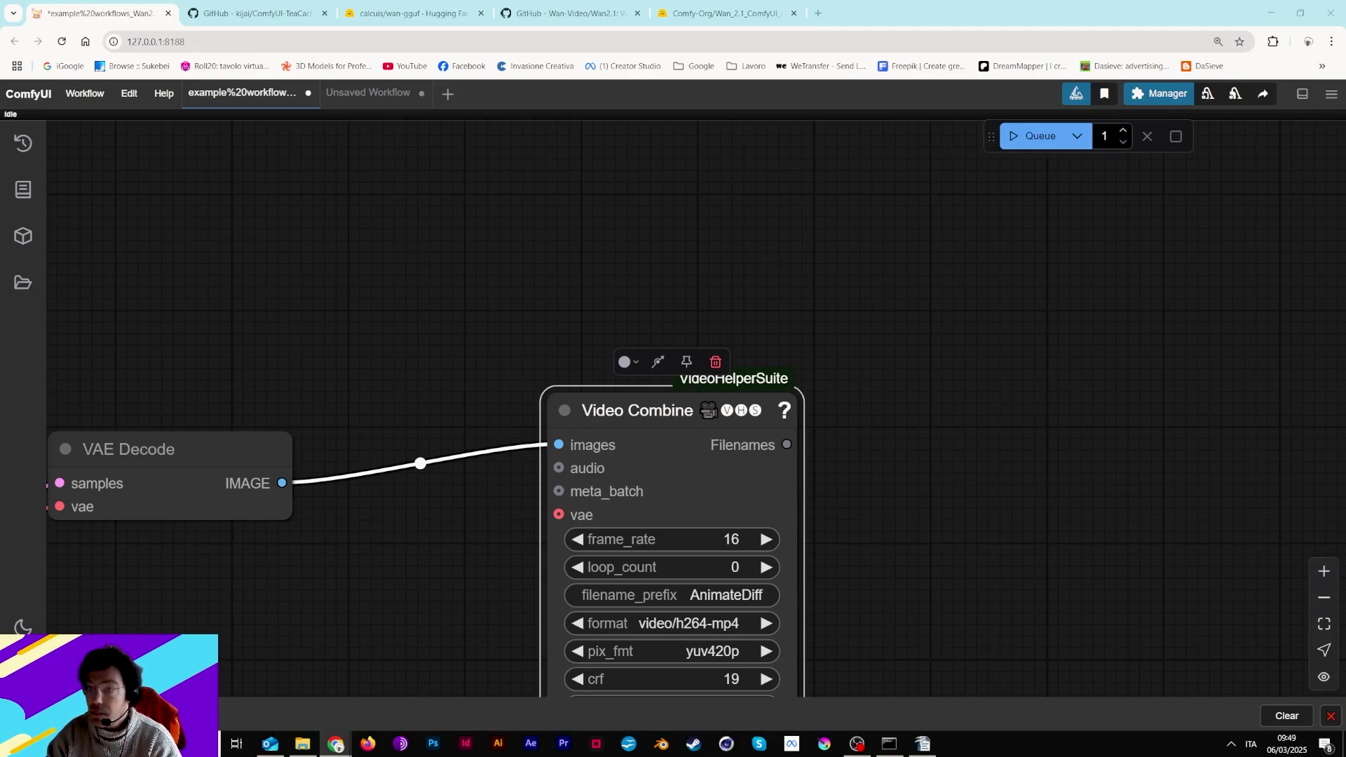
pyautogui.click(783, 410)
pyautogui.scroll(-8, 361, 403)
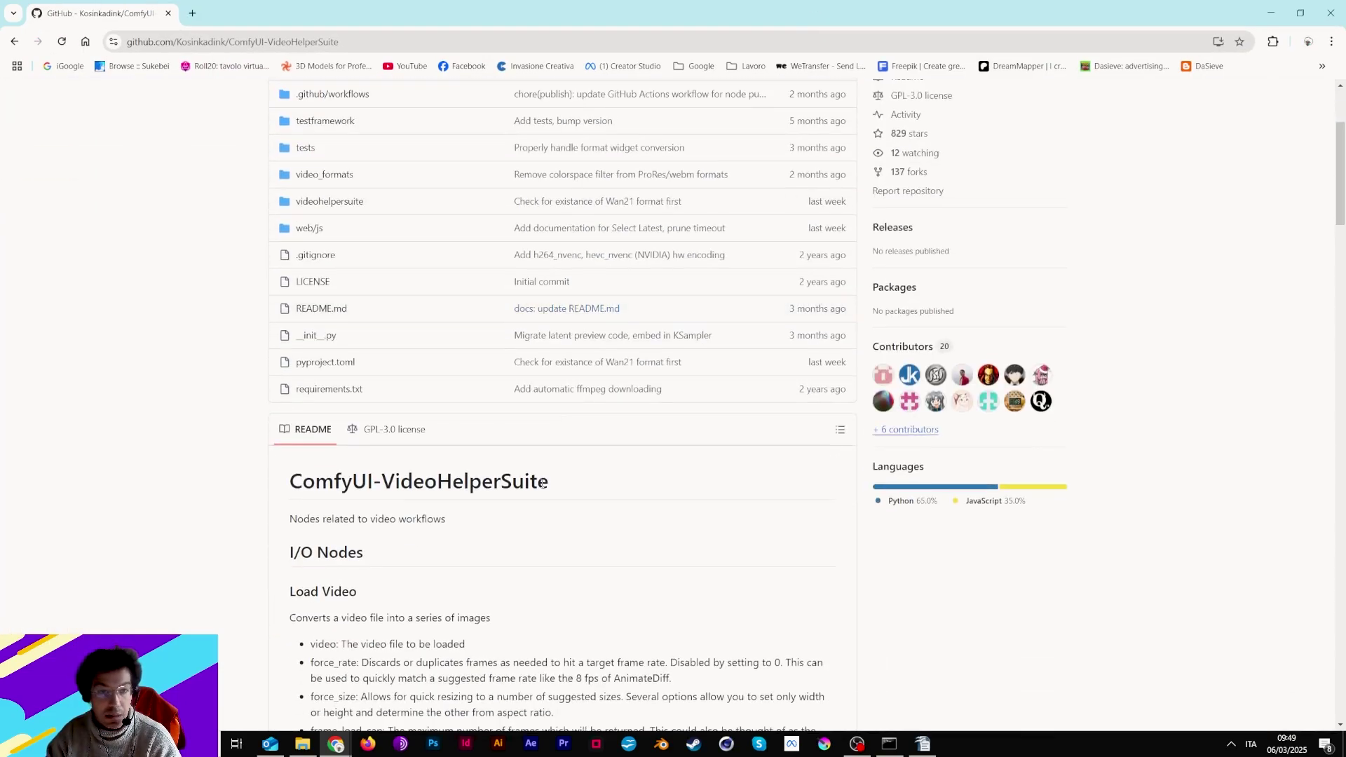
pyautogui.scroll(-8, 361, 403)
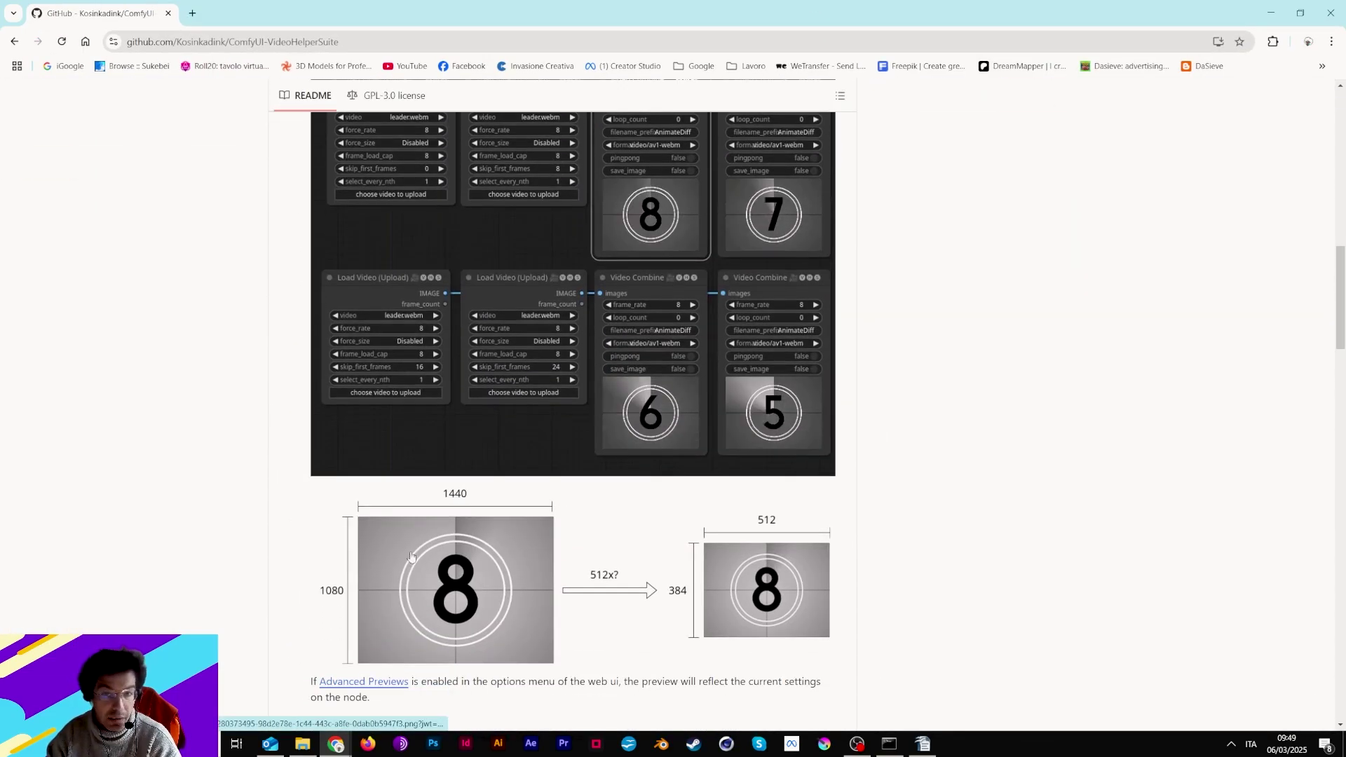
pyautogui.scroll(5, 429, 520)
pyautogui.scroll(3, 430, 519)
pyautogui.scroll(6, 341, 375)
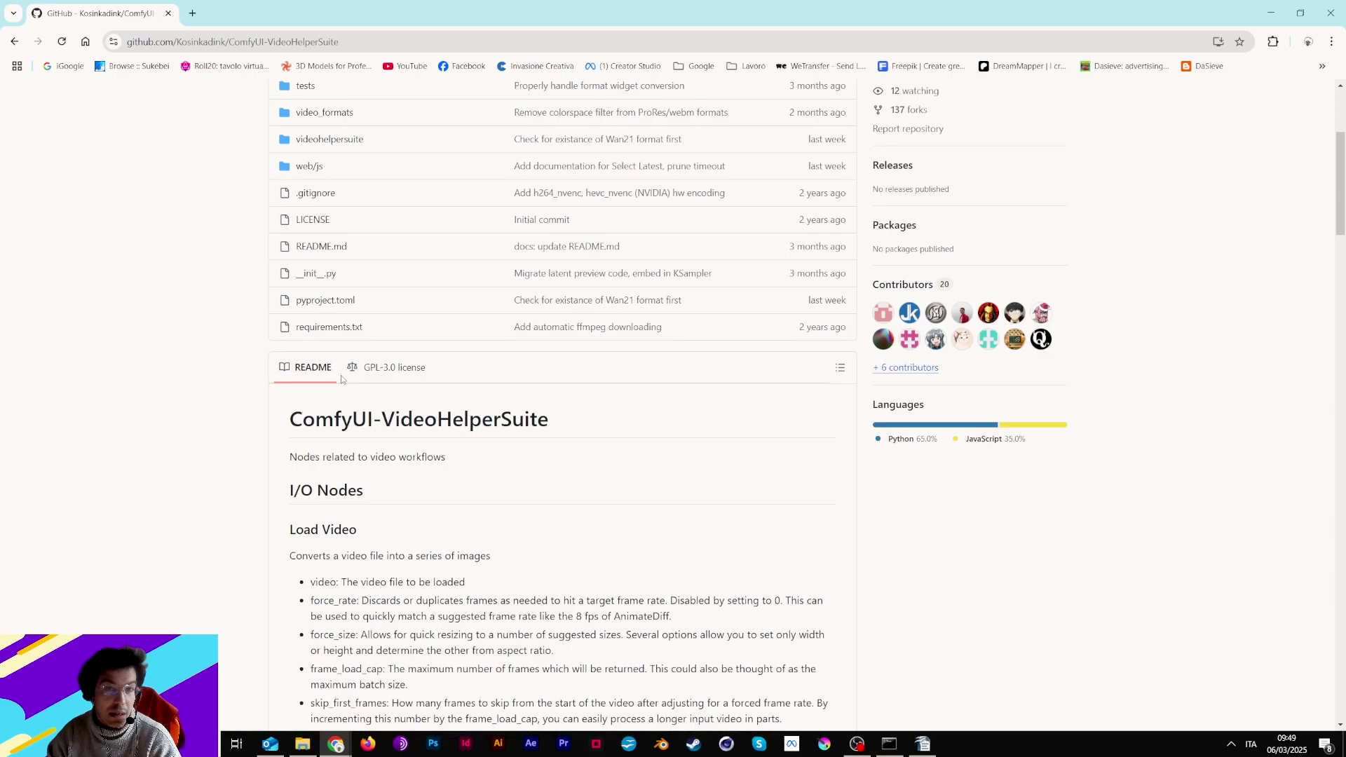
# - Look through the README's Video Combine section and the batch and video preview sections below it
pyautogui.scroll(-15, 341, 378)
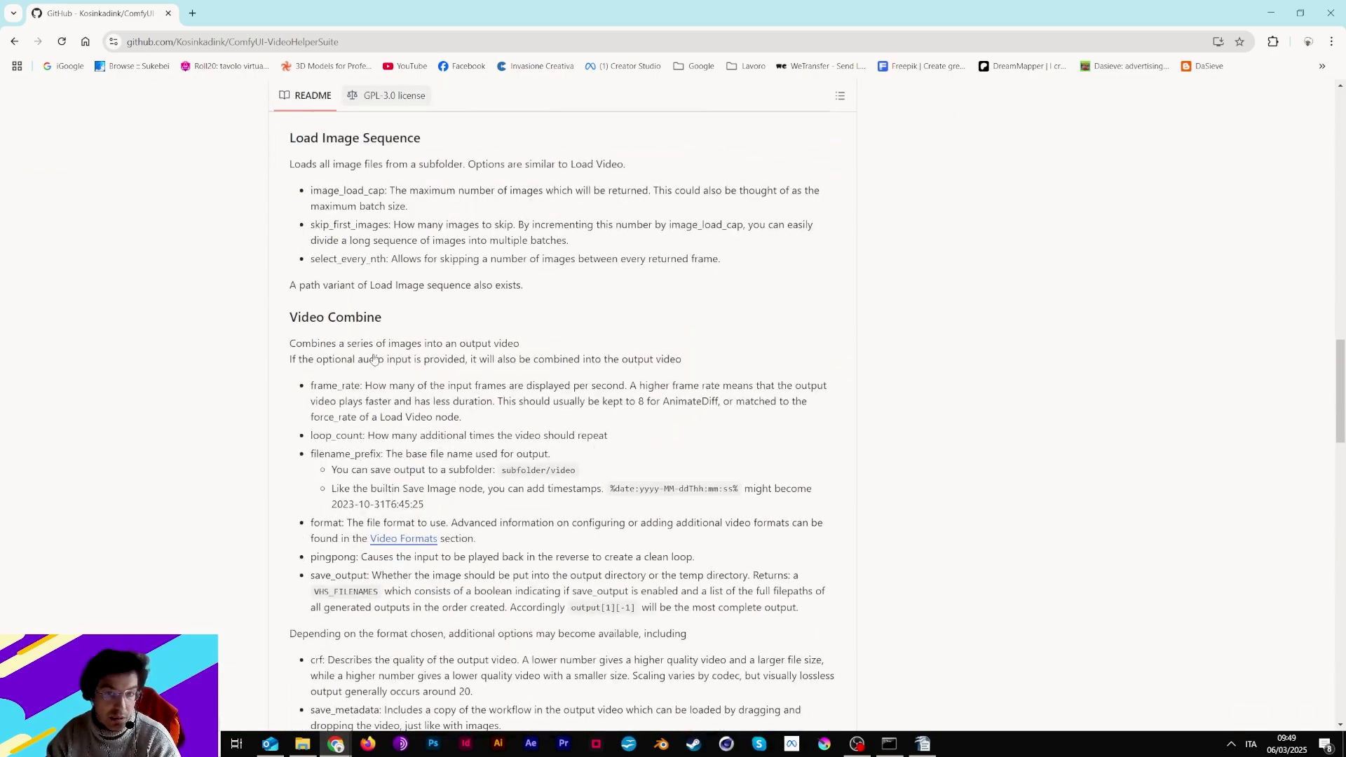
pyautogui.scroll(-8, 373, 353)
pyautogui.scroll(5, 379, 354)
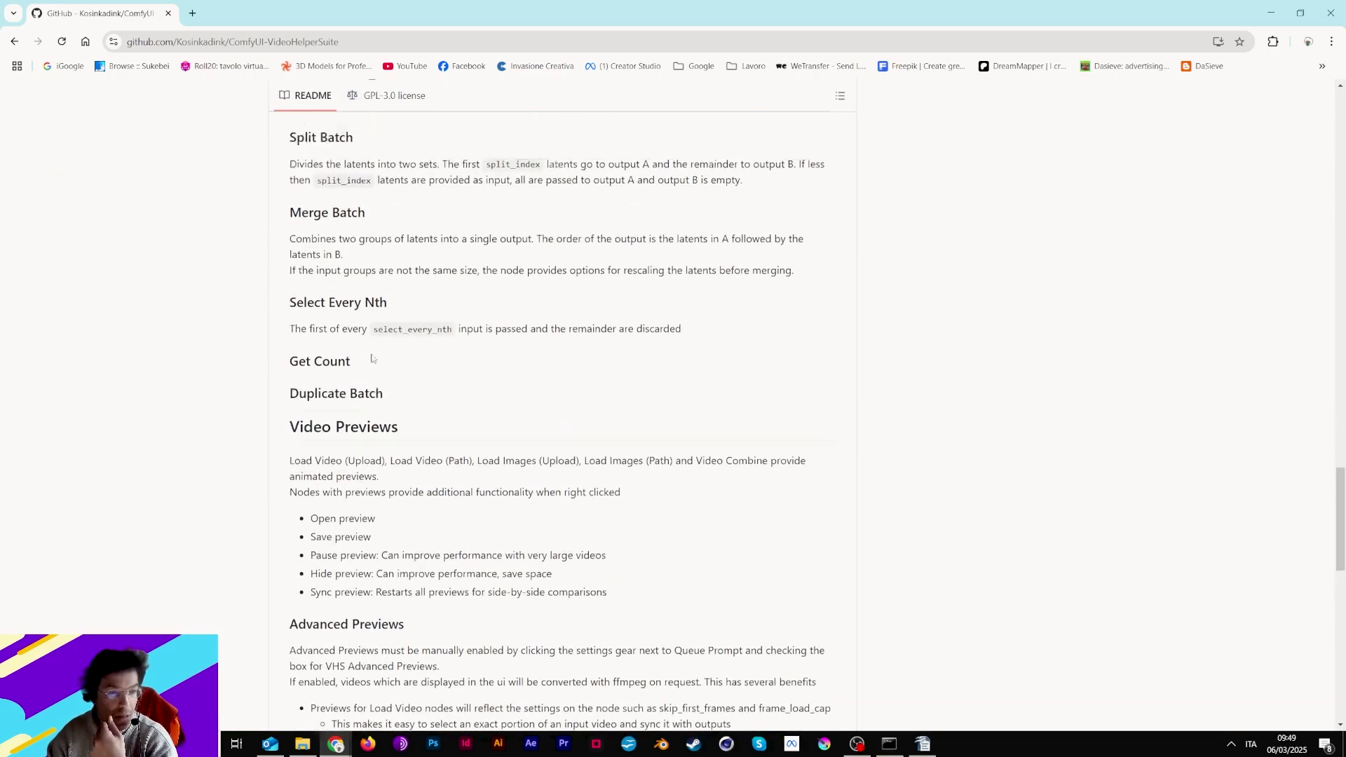
pyautogui.scroll(12, 379, 354)
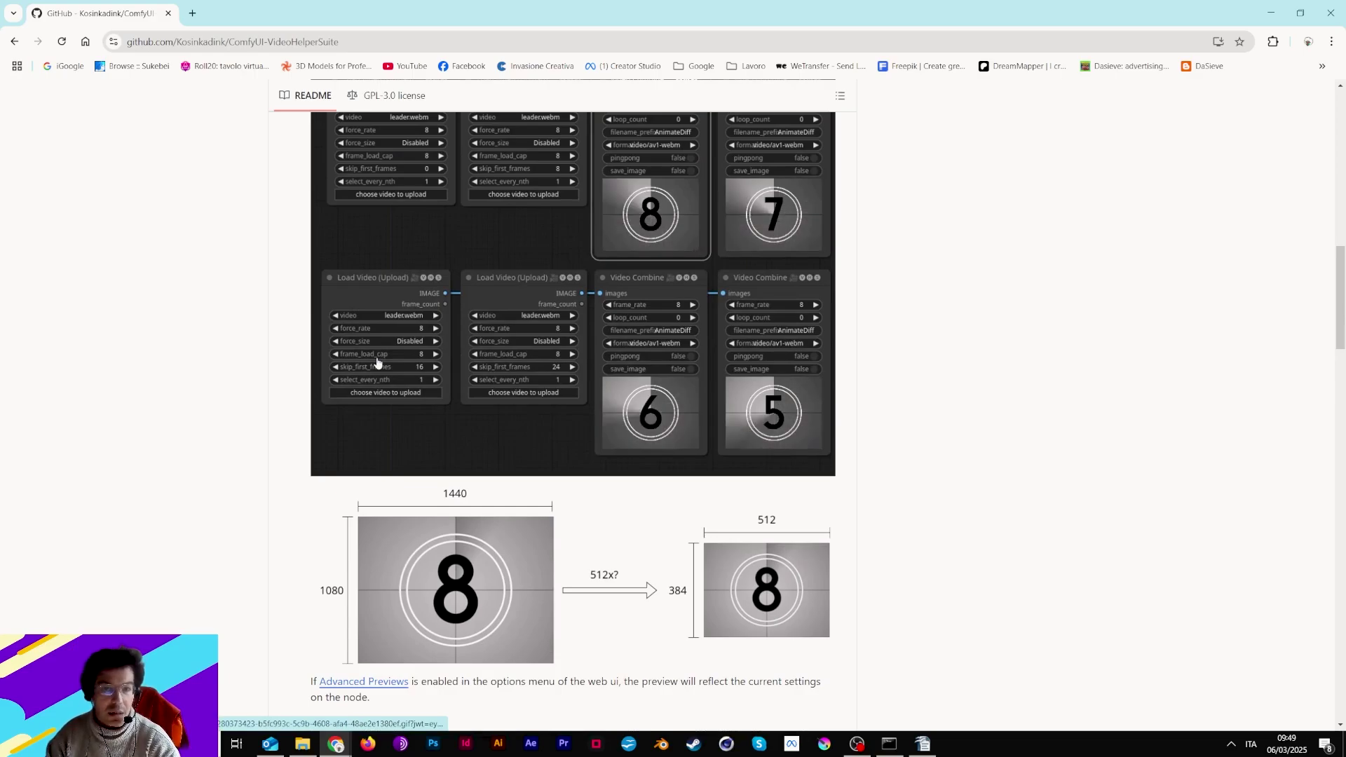
# - Return to the ComfyUI workflow and review the Video Combine node's frame_rate alongside the VAE Decode and KSampler nodes
pyautogui.hotkey('alt', 'Tab')
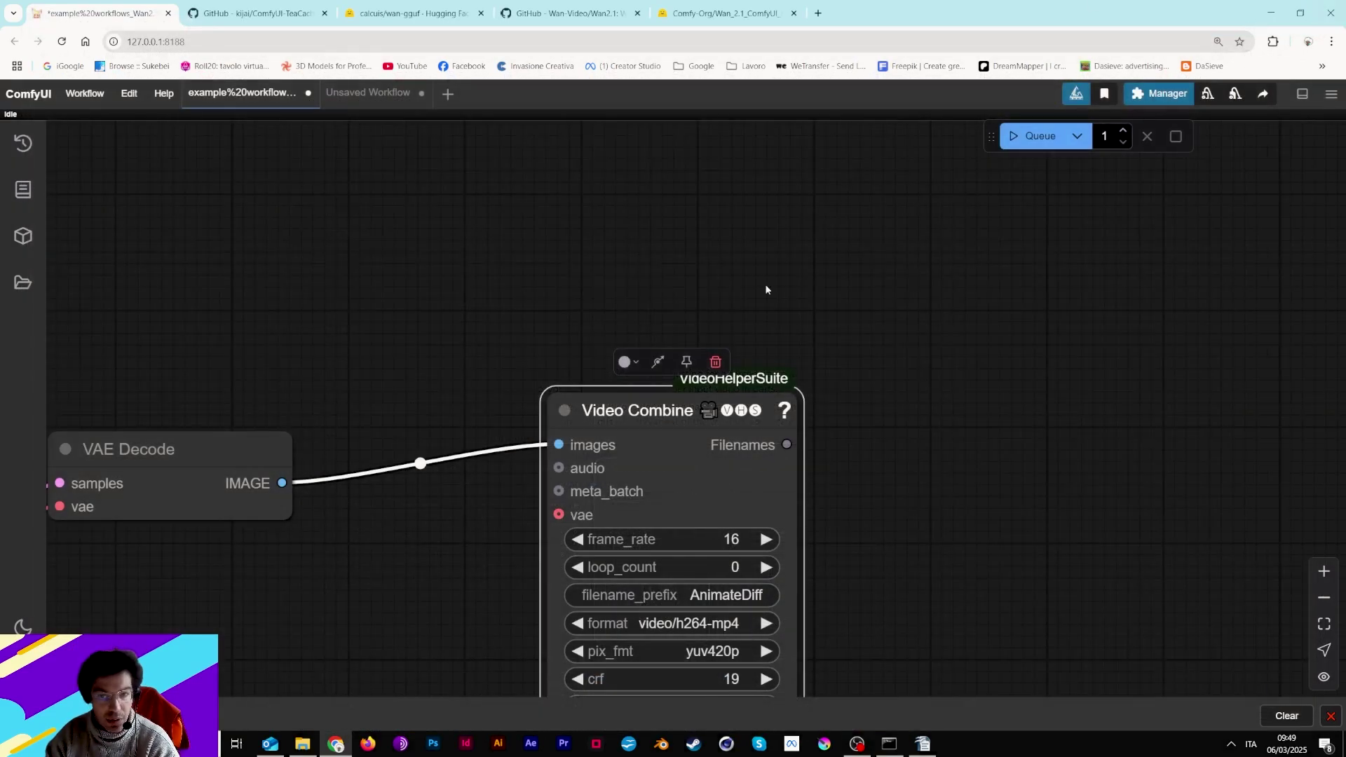
pyautogui.moveTo(426, 457); pyautogui.dragTo(914, 308)
pyautogui.scroll(-2, 885, 401)
pyautogui.moveTo(885, 401); pyautogui.dragTo(519, 415)
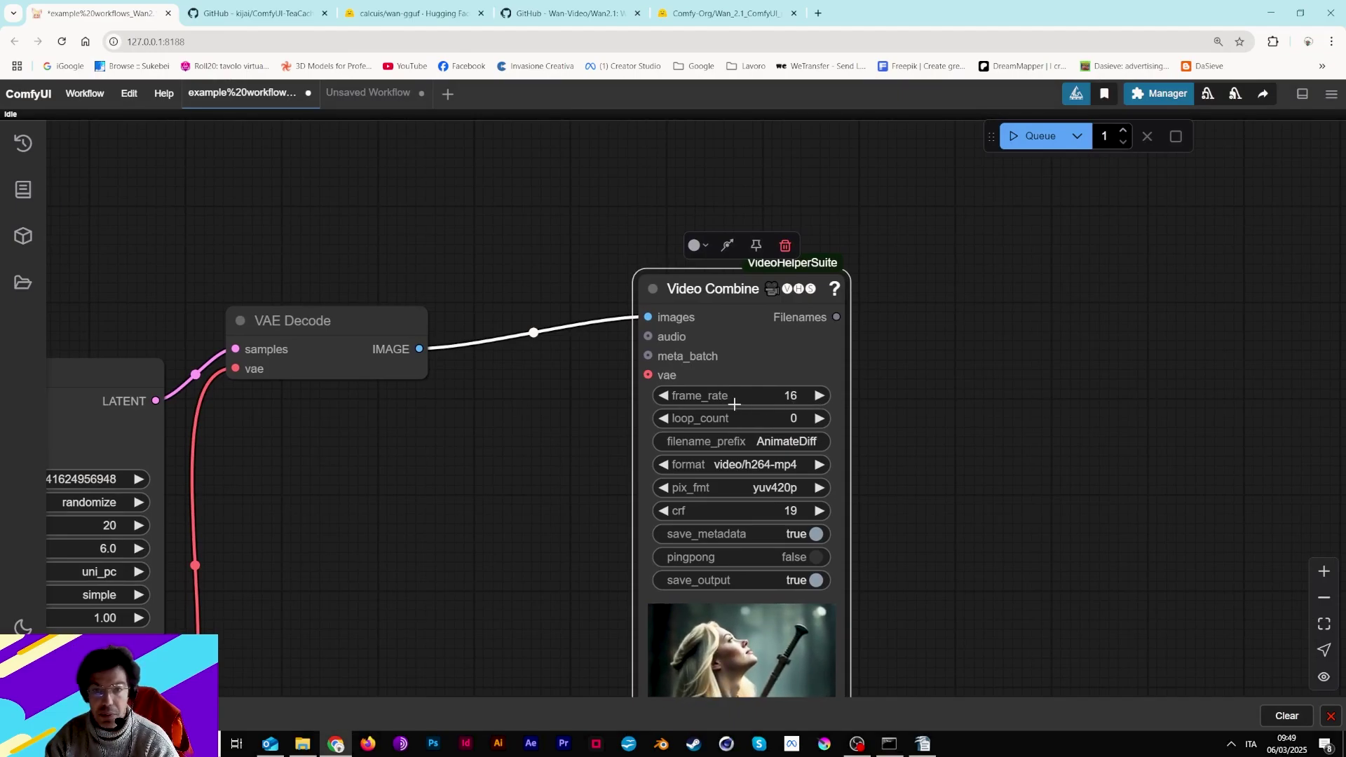
pyautogui.scroll(-2, 788, 403)
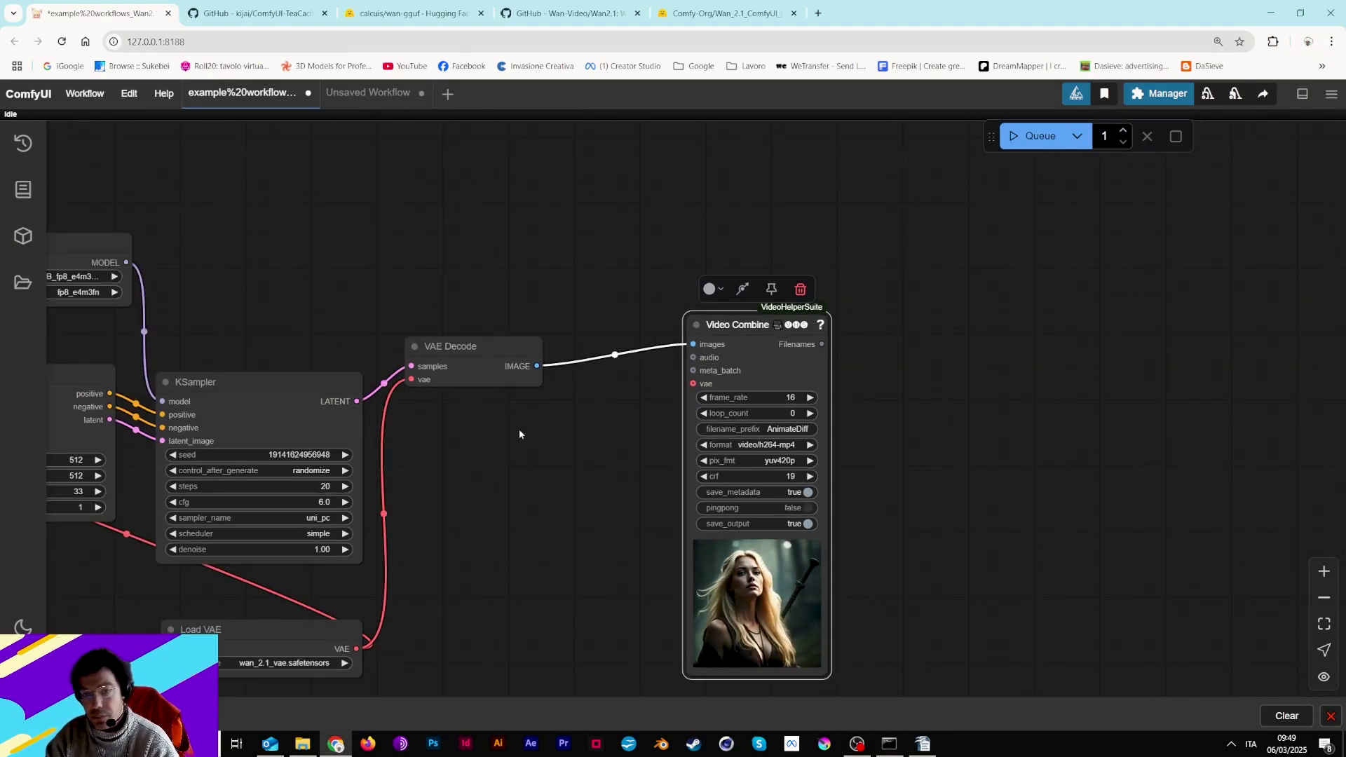
pyautogui.moveTo(462, 498); pyautogui.dragTo(599, 459)
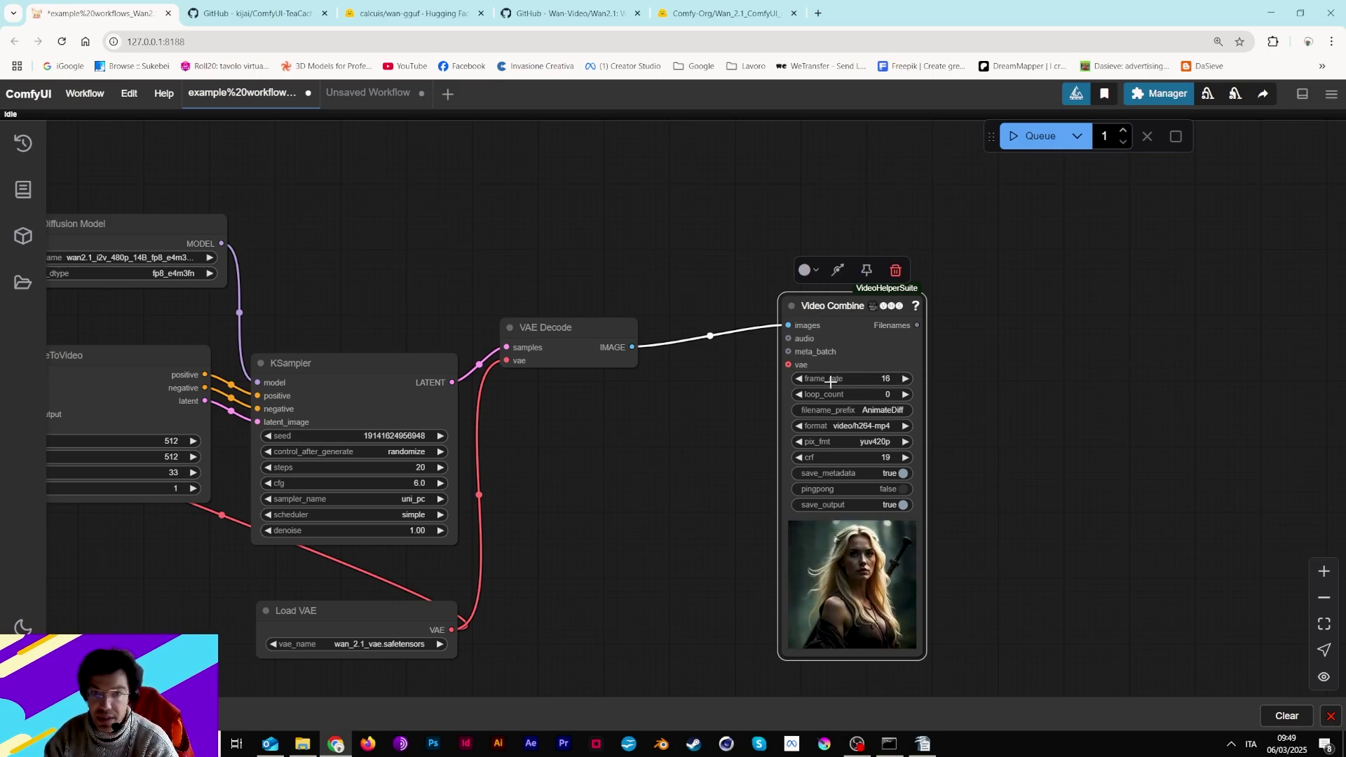
# - Move the Load VAE node slightly lower beneath KSampler and inspect its wan_2.1_vae.safetensors setting up close
pyautogui.moveTo(534, 392); pyautogui.dragTo(829, 421)
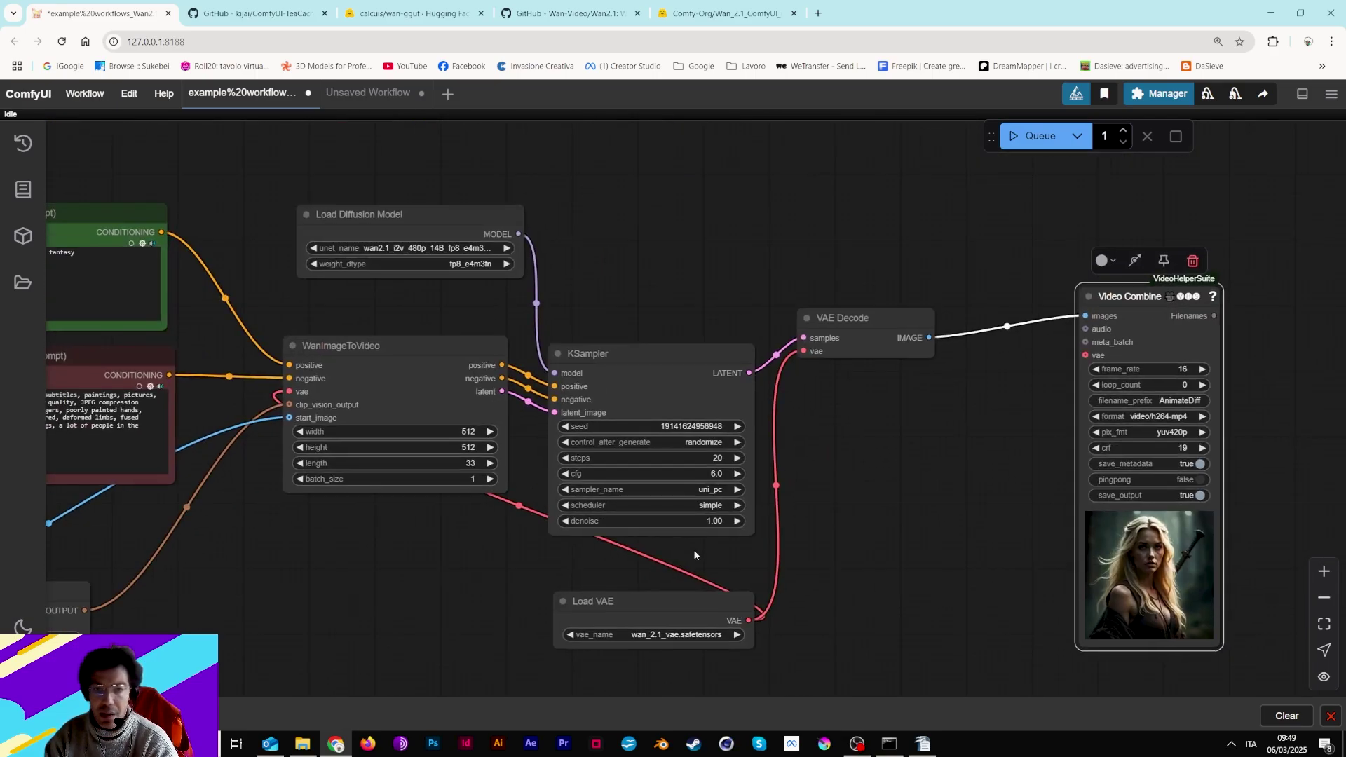
pyautogui.moveTo(651, 604); pyautogui.dragTo(655, 634)
pyautogui.scroll(5, 788, 621)
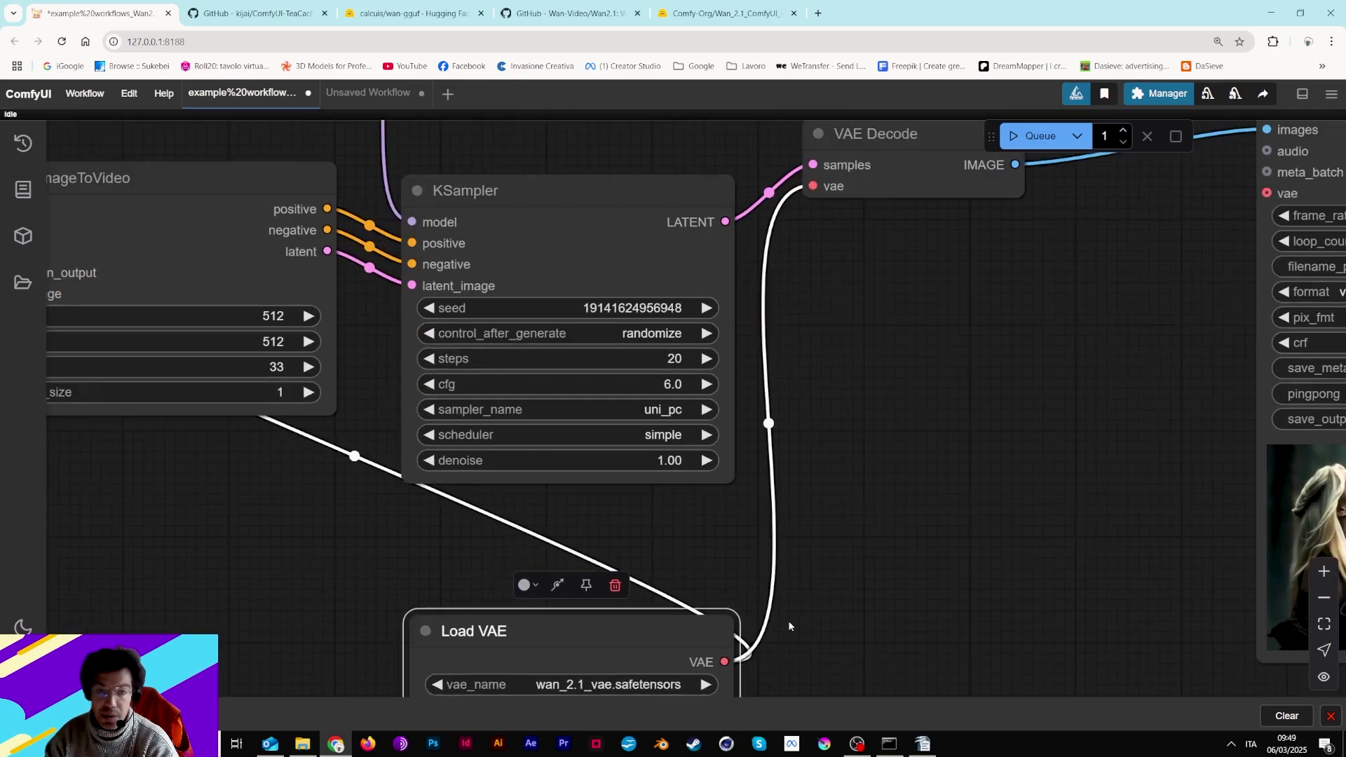
pyautogui.scroll(4, 698, 499)
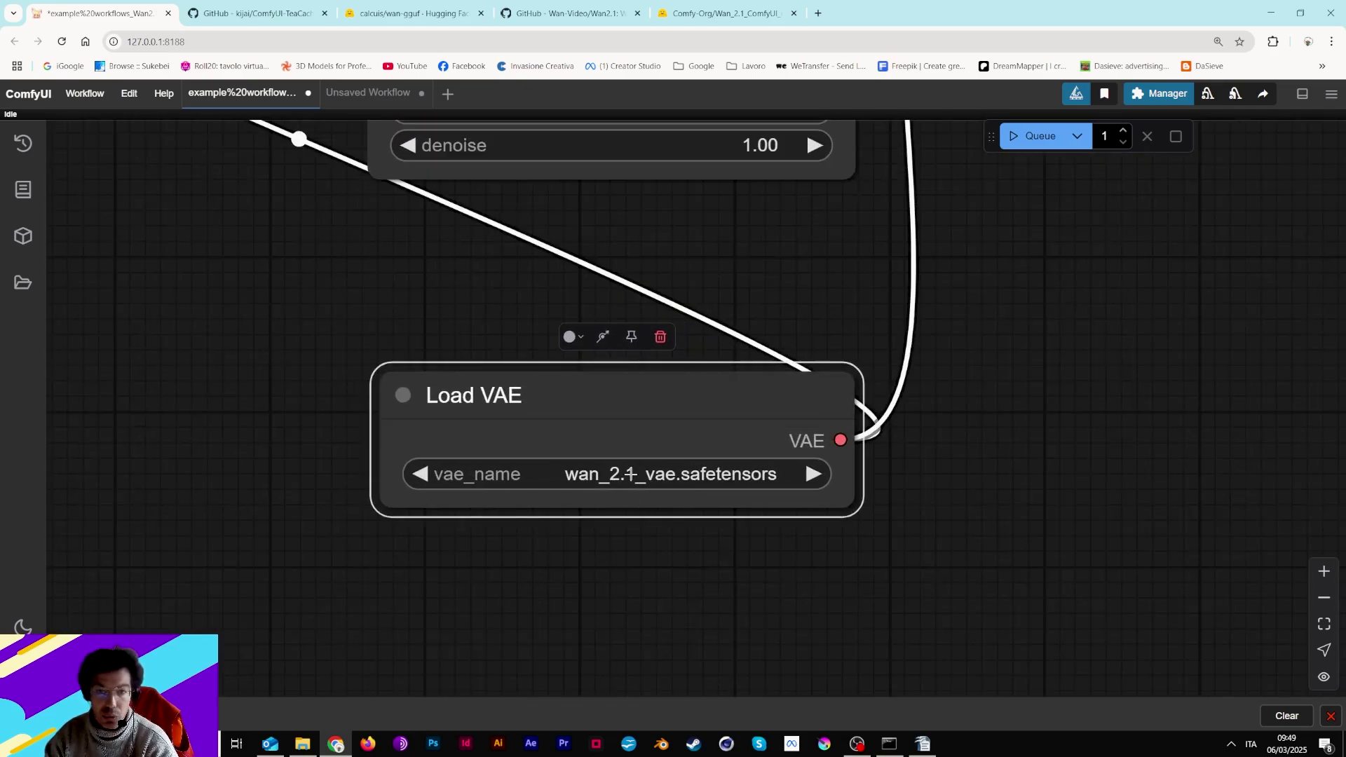
pyautogui.scroll(-5, 629, 474)
# - Look through the open wan-gguf, TeaCache and Wan2.1 pages for the source of the VAE model
pyautogui.click(413, 13)
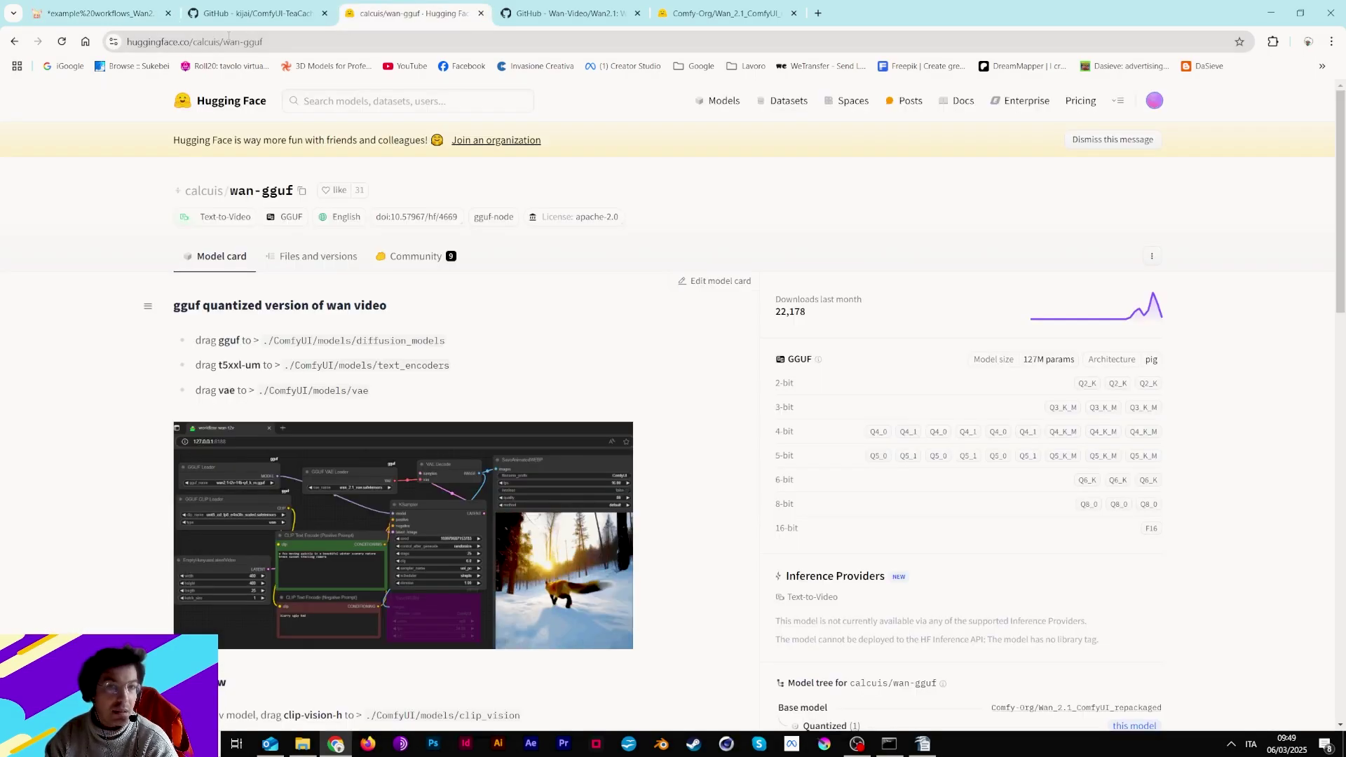
pyautogui.click(227, 13)
pyautogui.click(13, 42)
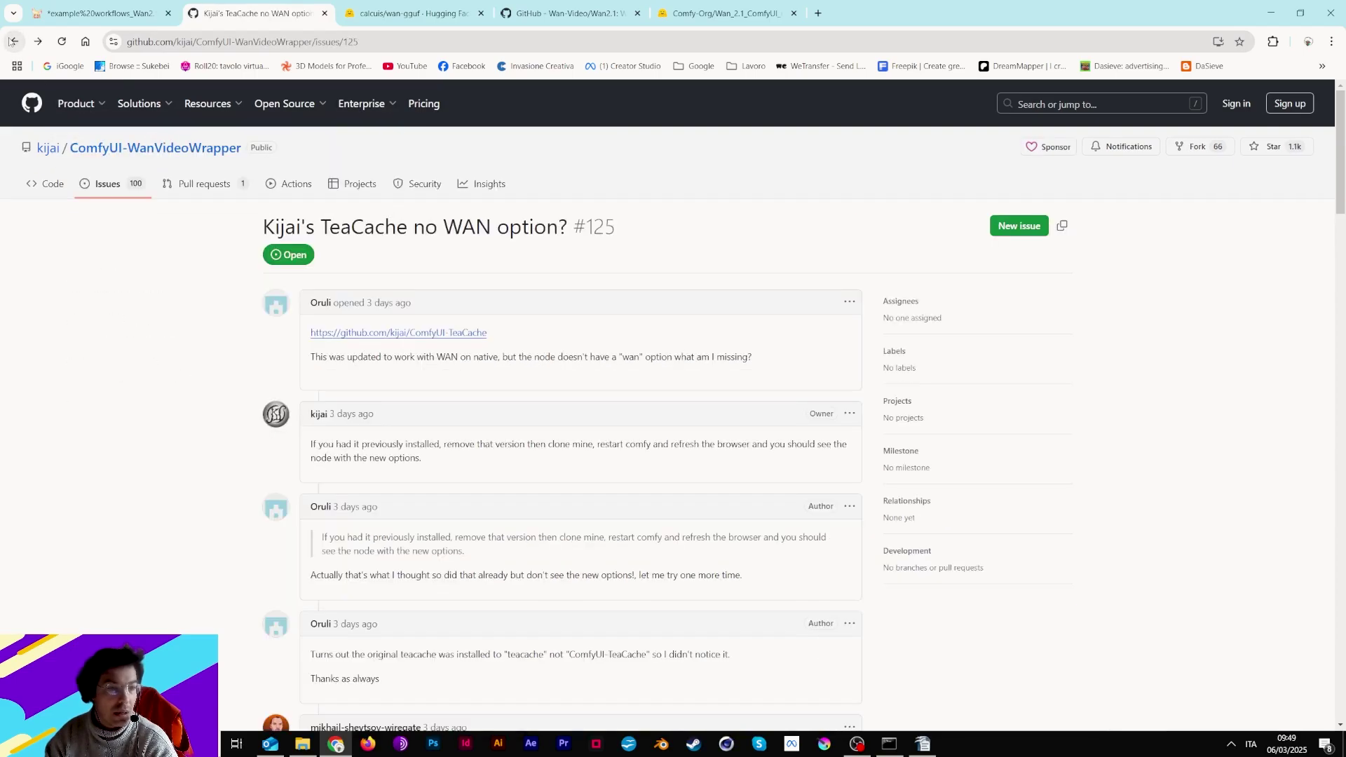
pyautogui.click(13, 42)
pyautogui.click(554, 13)
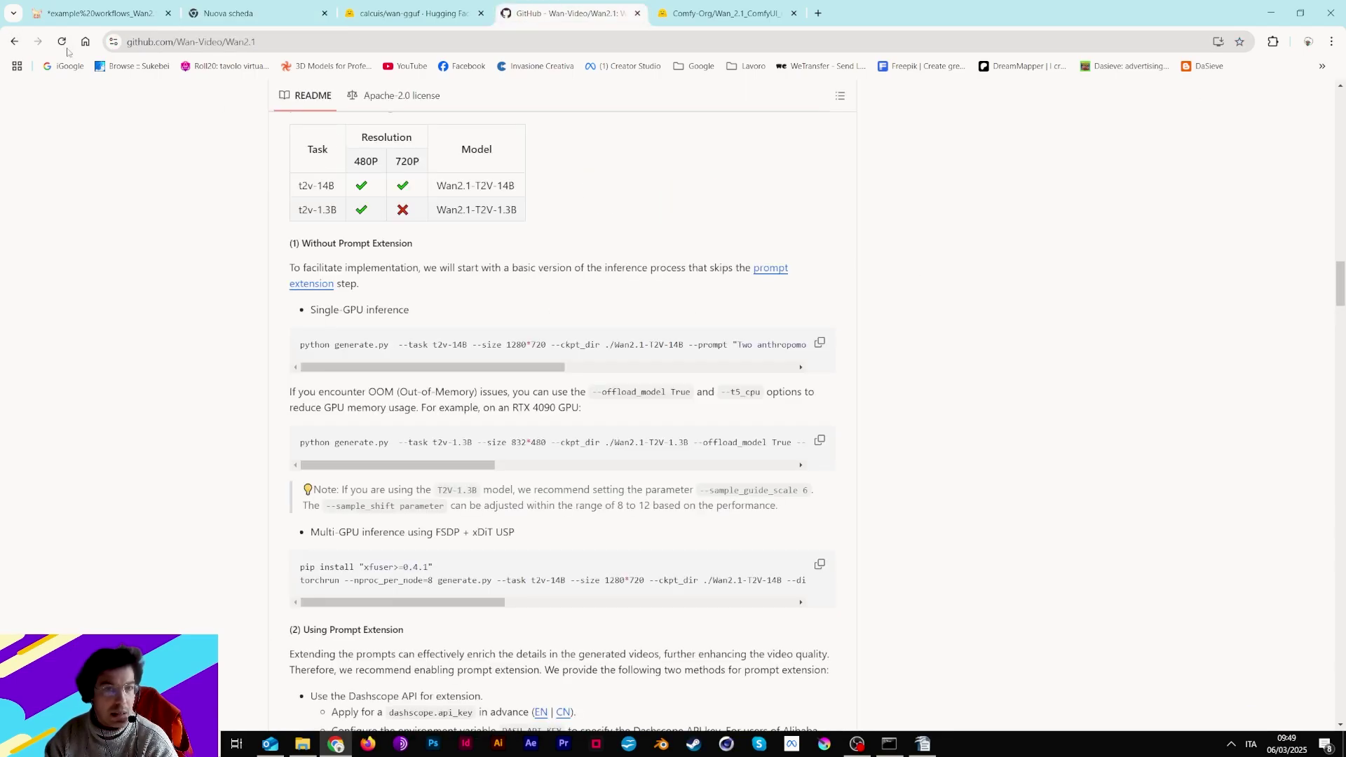
pyautogui.scroll(3, 386, 215)
# - In the Comfy-Org Wan_2.1_ComfyUI_repackaged repository, view the vae folder under split_files and return to the parent folder
pyautogui.click(704, 16)
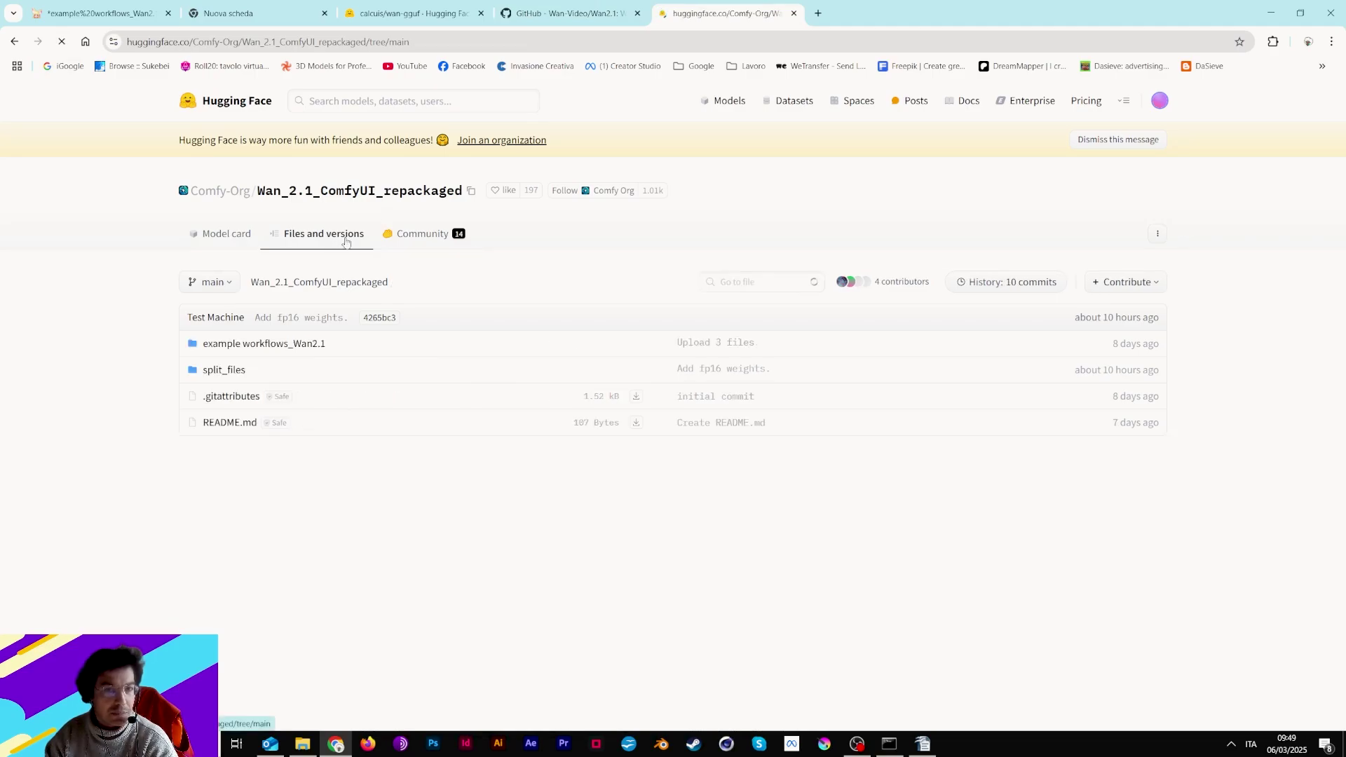
pyautogui.click(13, 43)
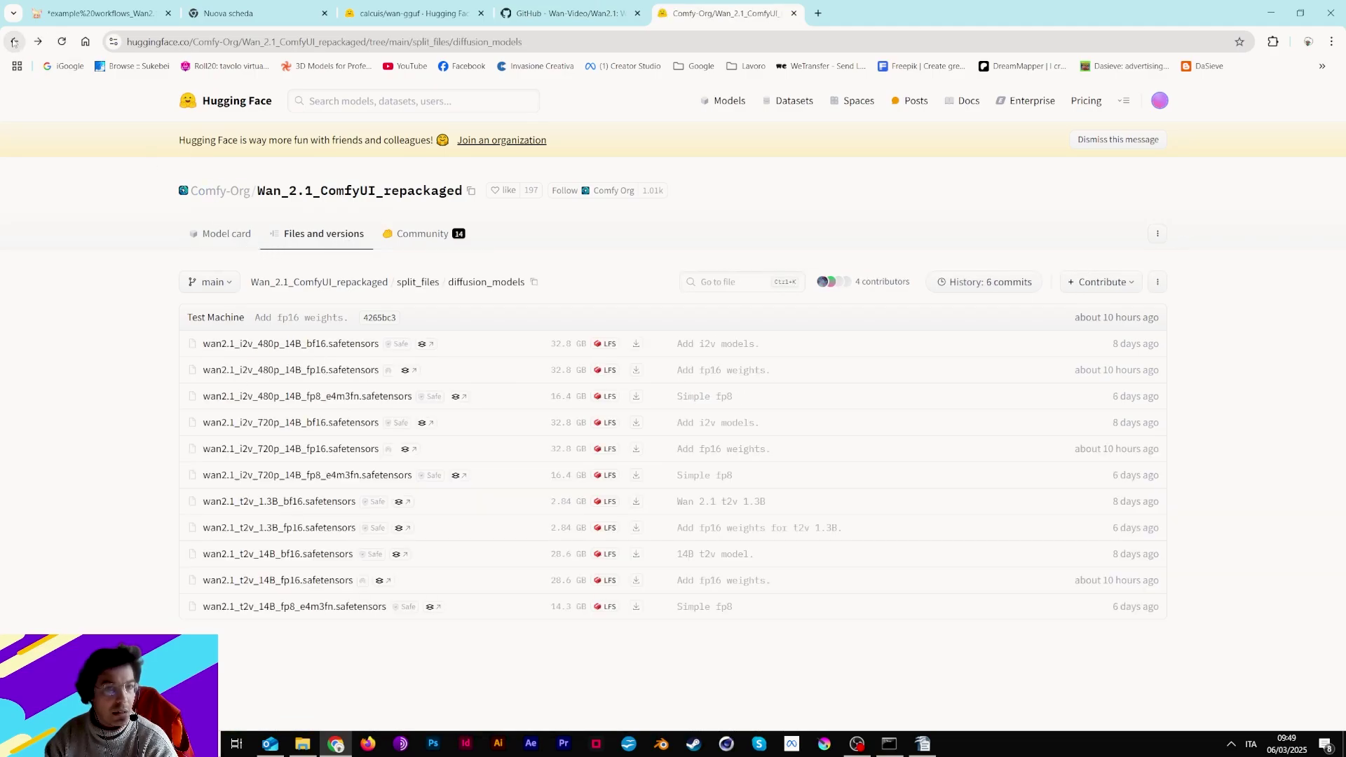
pyautogui.click(14, 42)
pyautogui.click(211, 423)
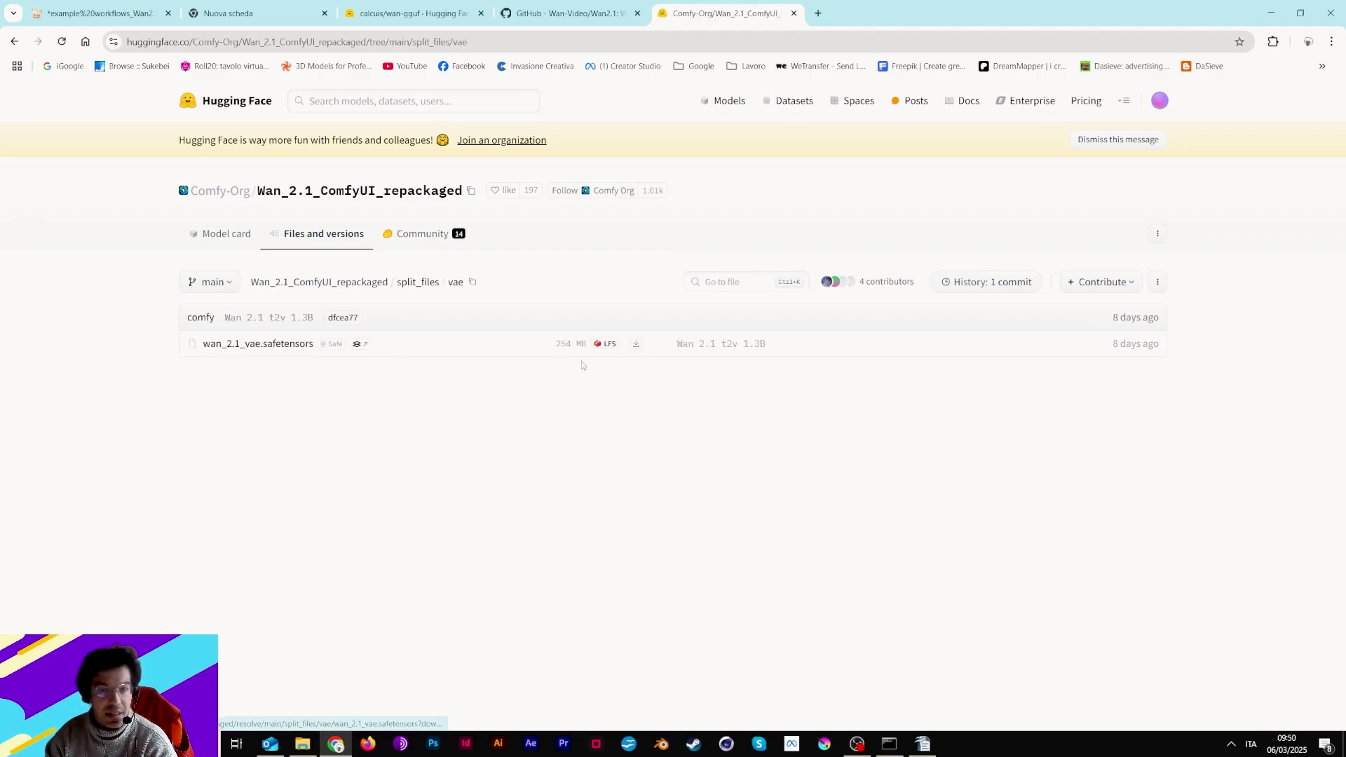
pyautogui.click(14, 41)
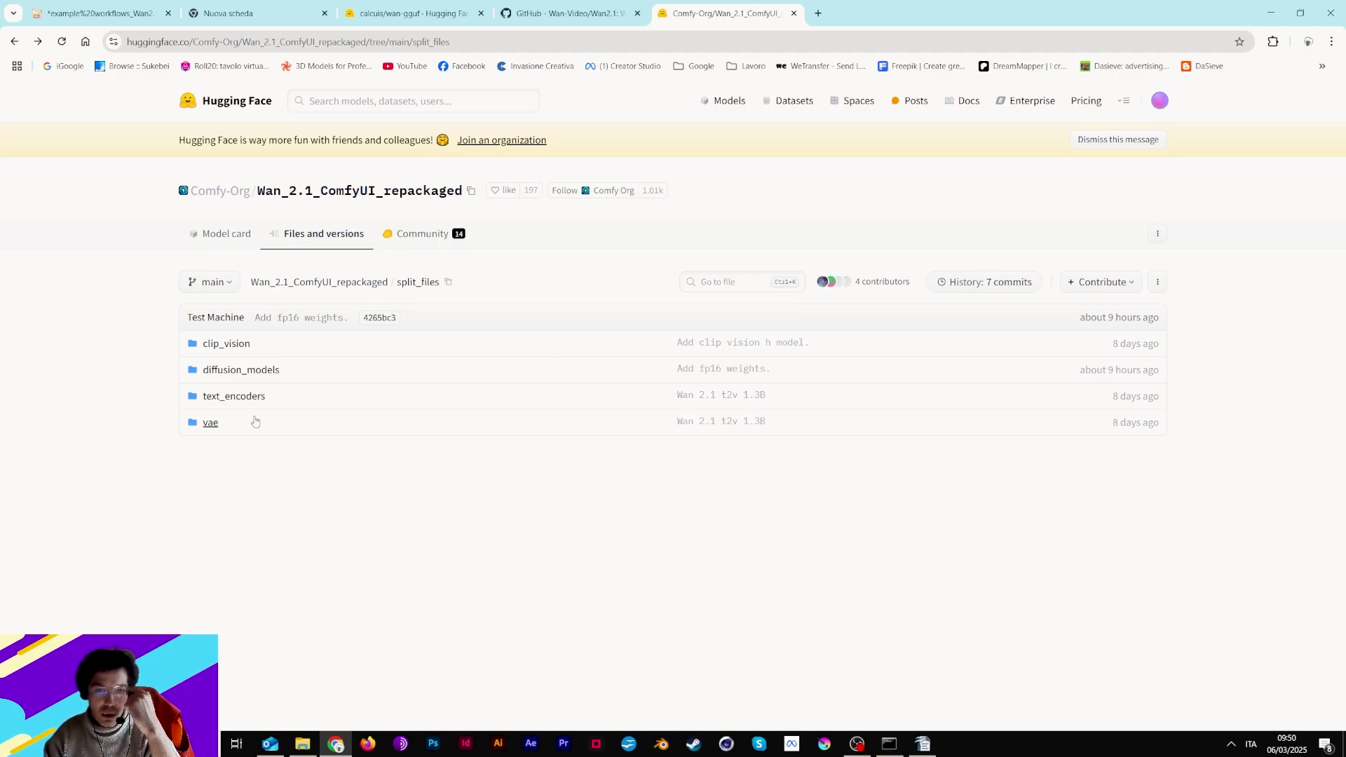
# - Return to the ComfyUI workflow and review its chain from the prompts and WanImageToVideo through to Video Combine
pyautogui.click(564, 13)
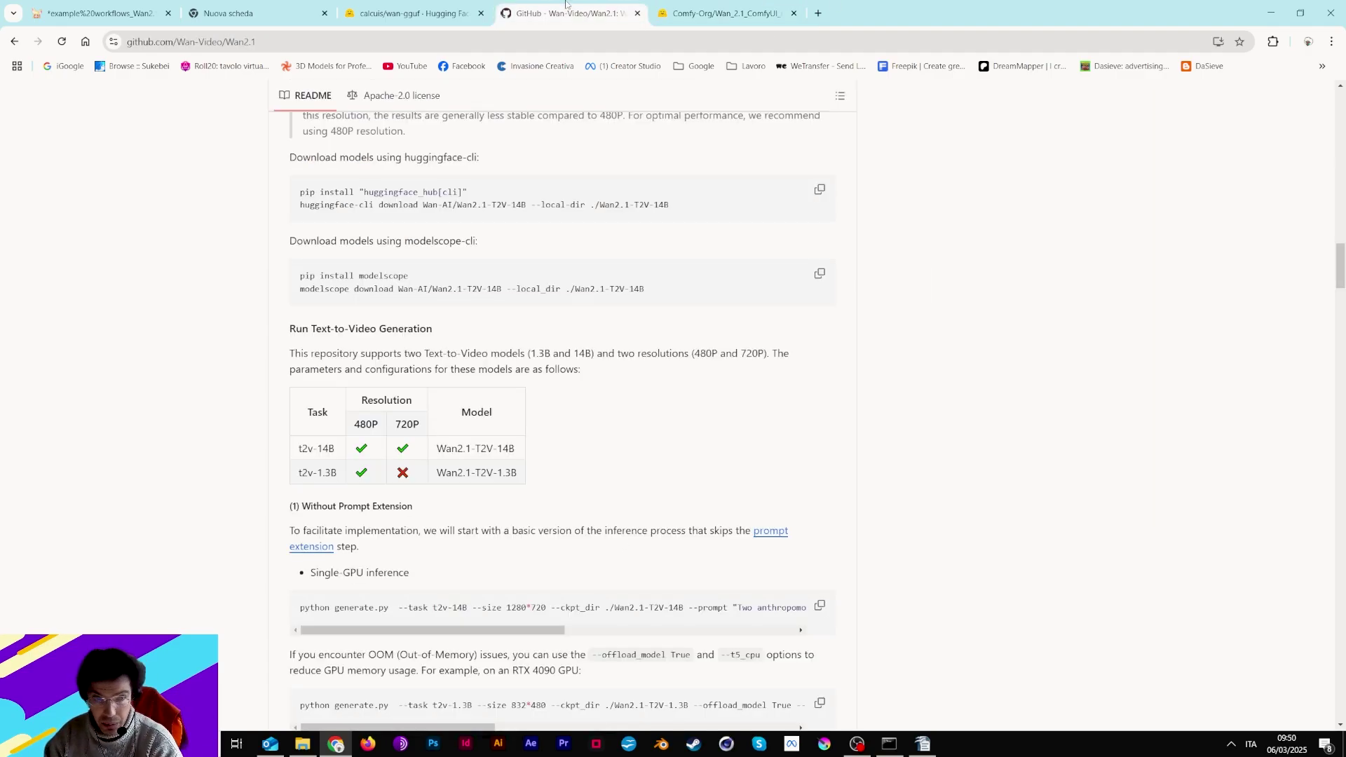
pyautogui.click(117, 8)
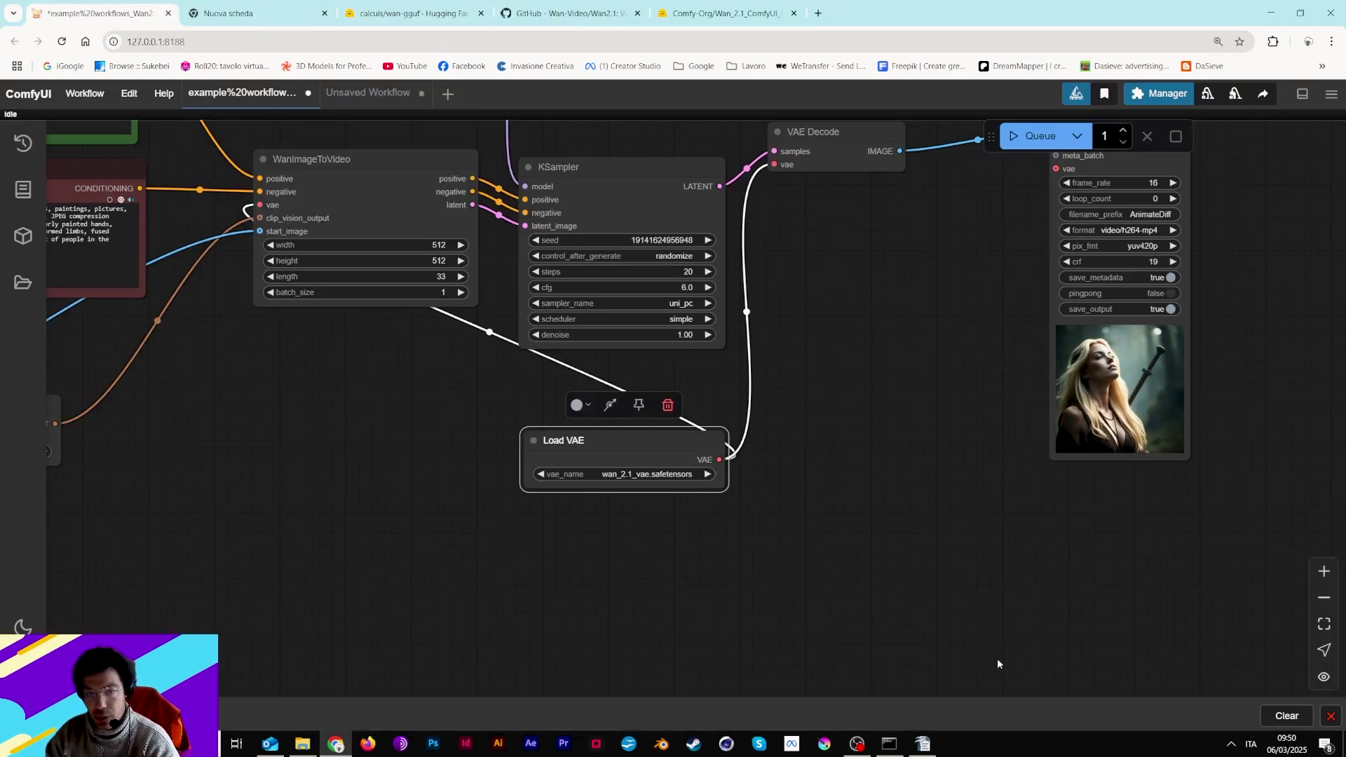
pyautogui.moveTo(886, 370); pyautogui.dragTo(1123, 570)
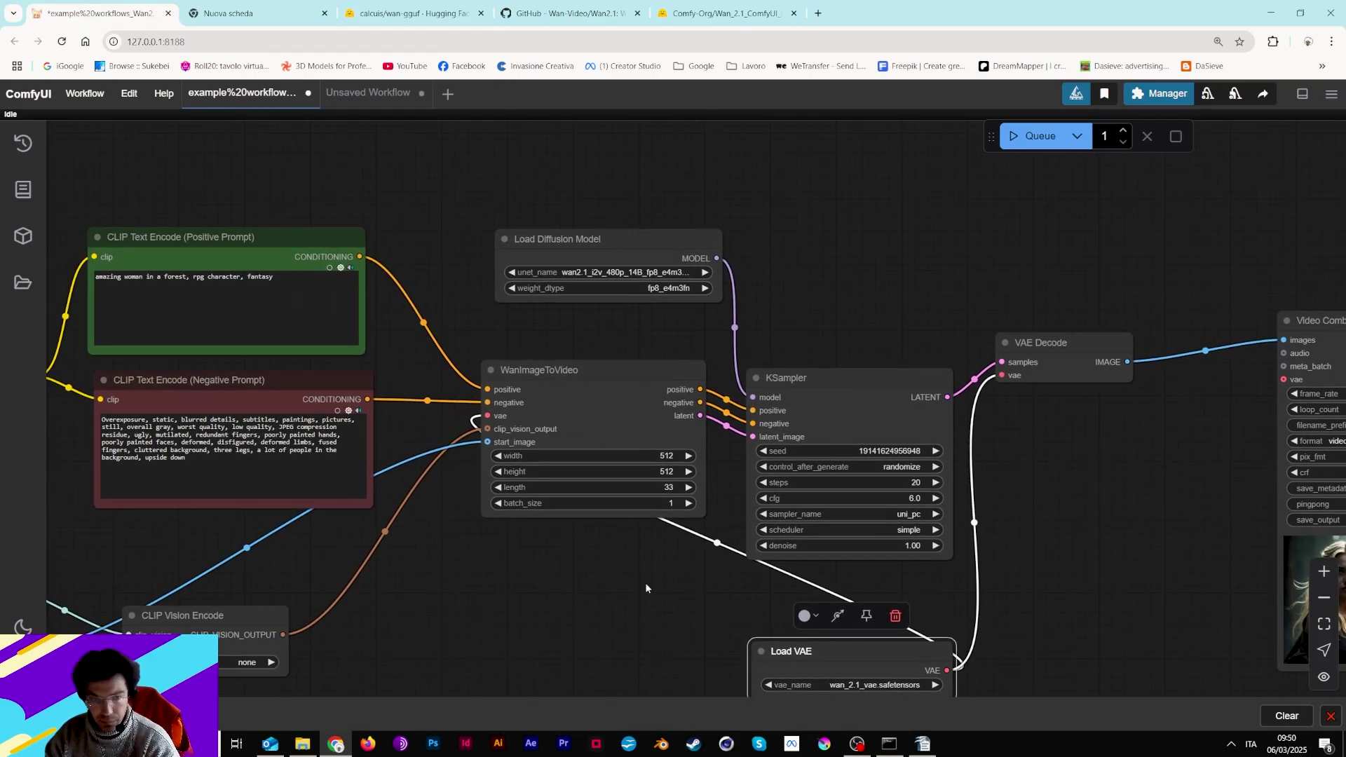
pyautogui.moveTo(645, 581); pyautogui.dragTo(1074, 425)
pyautogui.moveTo(940, 429); pyautogui.dragTo(503, 475)
pyautogui.moveTo(1069, 431); pyautogui.dragTo(703, 452)
# - Move VAE Decode up above the KSampler's upper-right corner and bring Video Combine closer beside it
pyautogui.moveTo(981, 237); pyautogui.dragTo(910, 234)
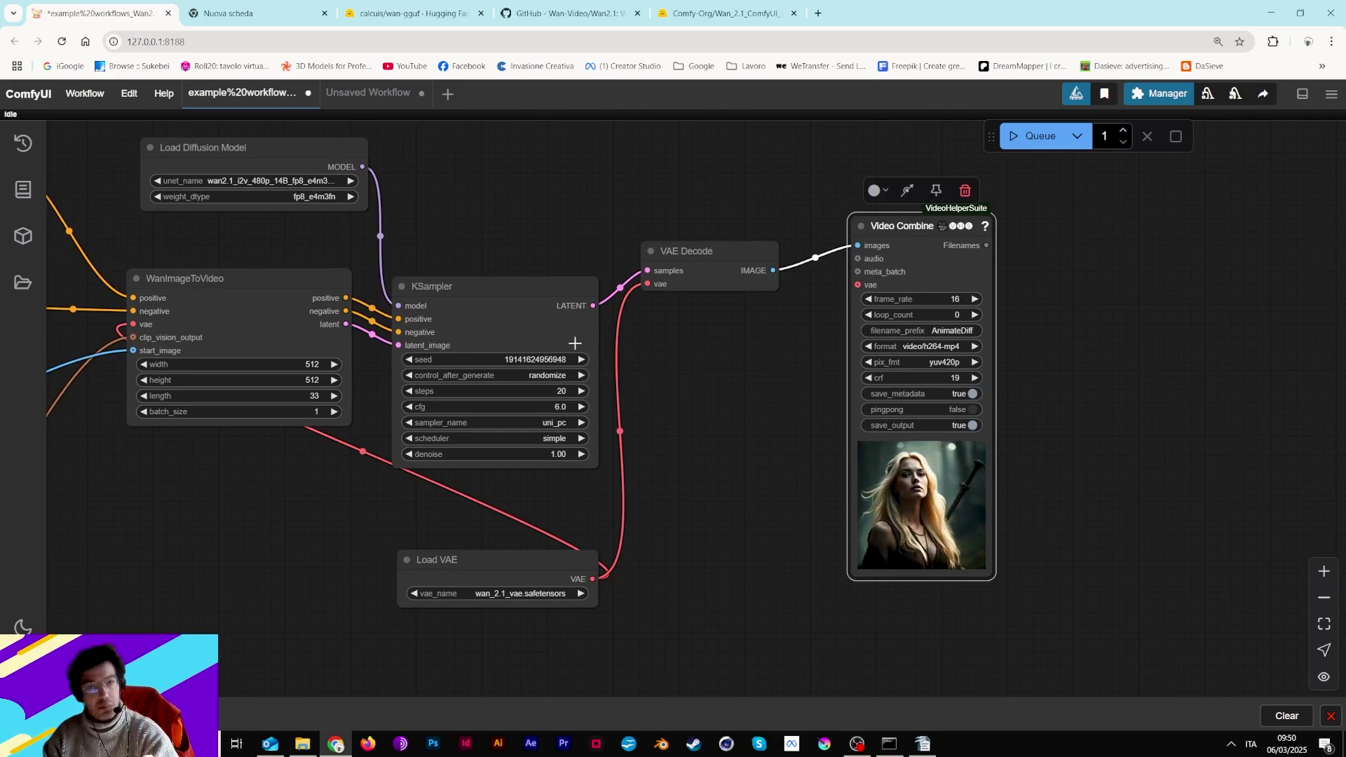
pyautogui.moveTo(988, 126); pyautogui.dragTo(1086, 117)
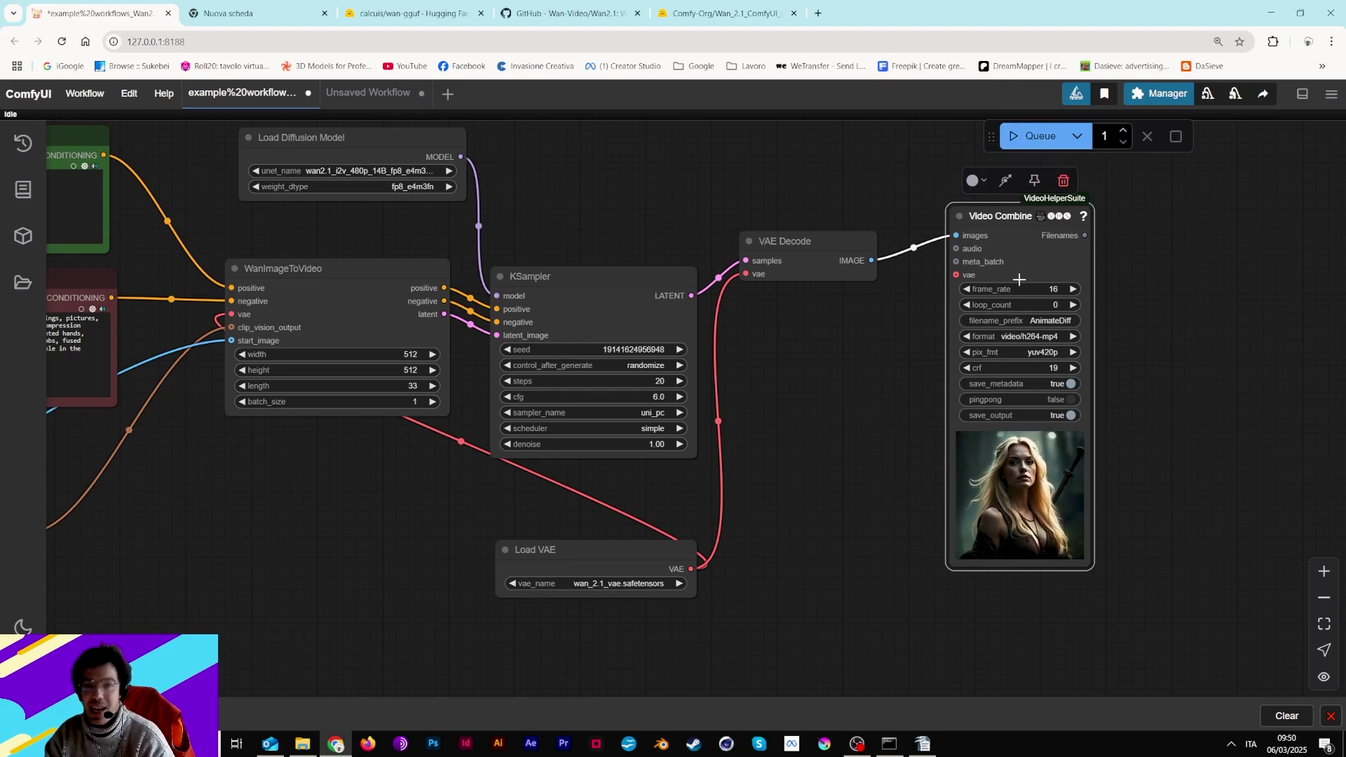
pyautogui.moveTo(1000, 216); pyautogui.dragTo(975, 212)
pyautogui.moveTo(778, 241); pyautogui.dragTo(712, 185)
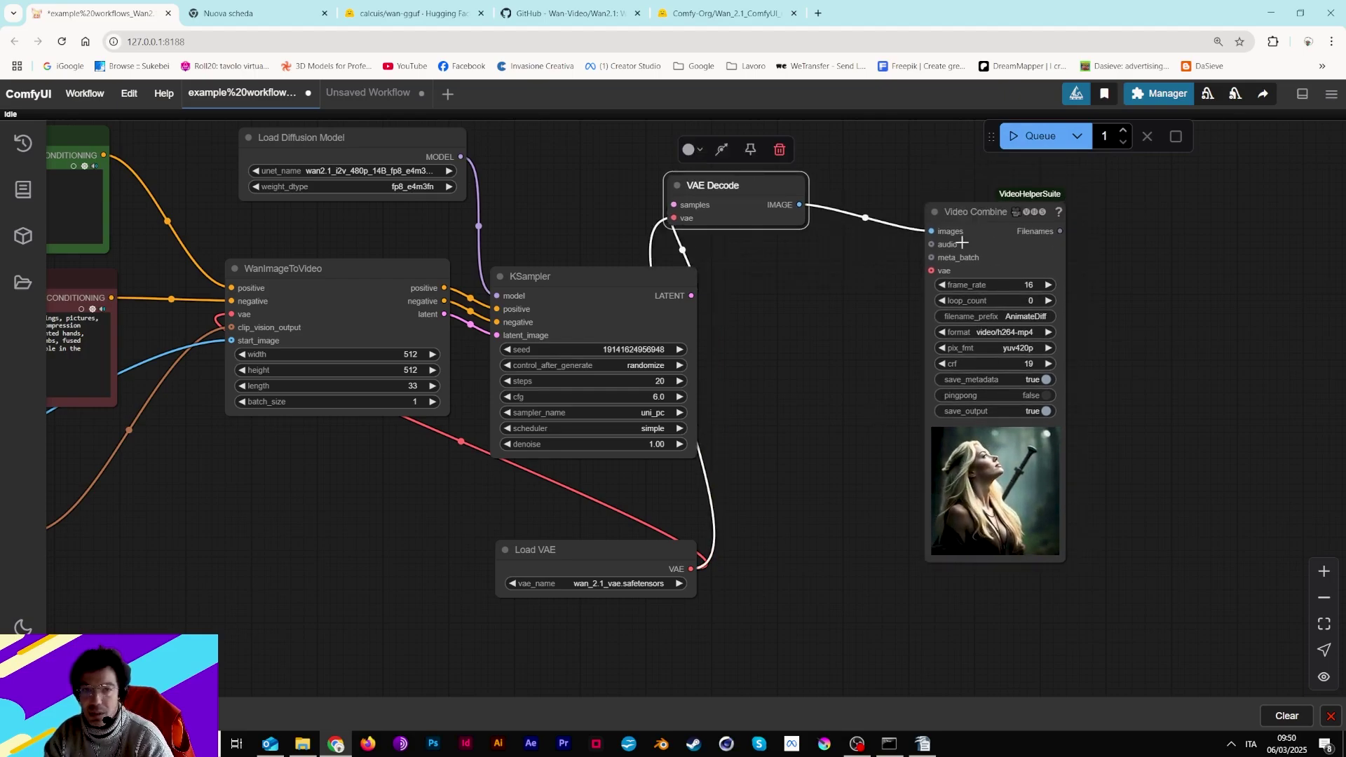
pyautogui.moveTo(974, 212); pyautogui.dragTo(878, 180)
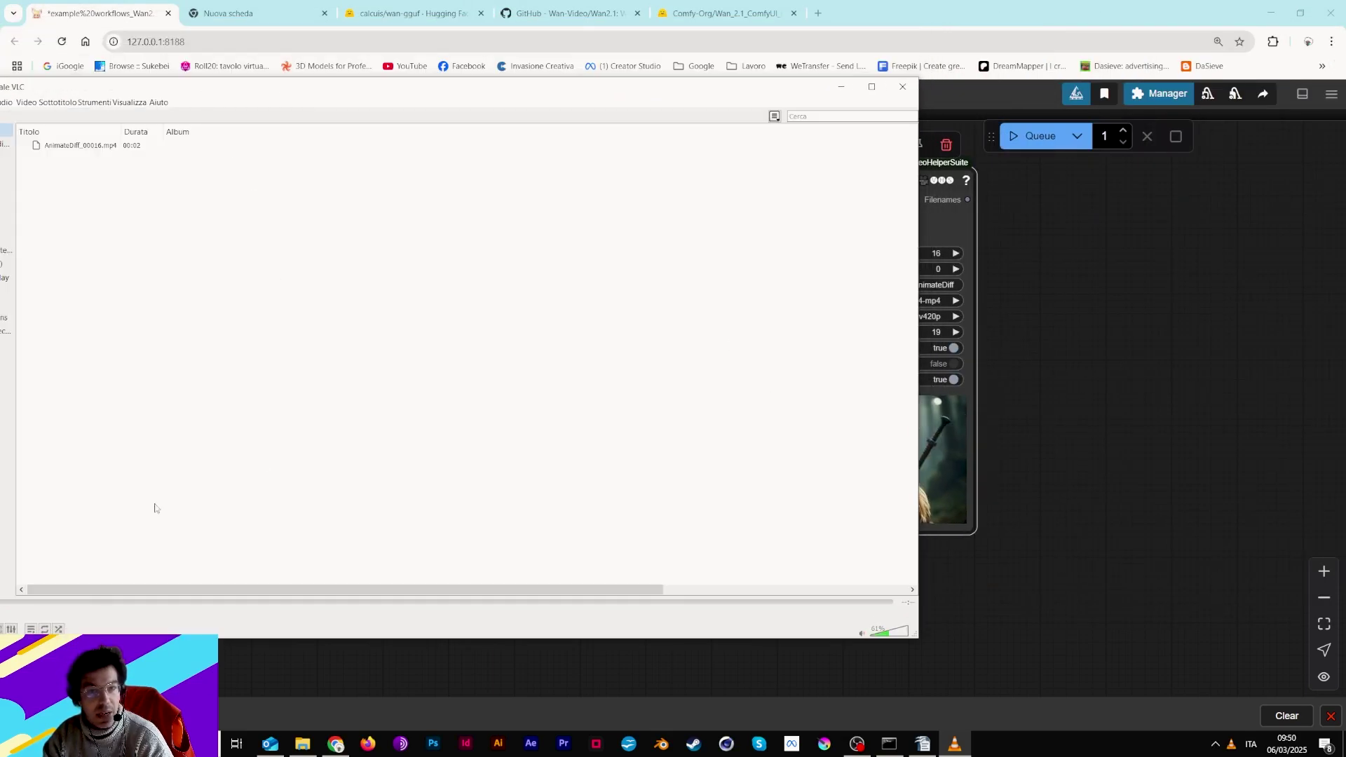
# - Switch to VLC, play AnimateDiff_00016.mp4 alongside its AnimateDiff_00016.png image, and close the player
pyautogui.moveTo(184, 91); pyautogui.dragTo(335, 74)
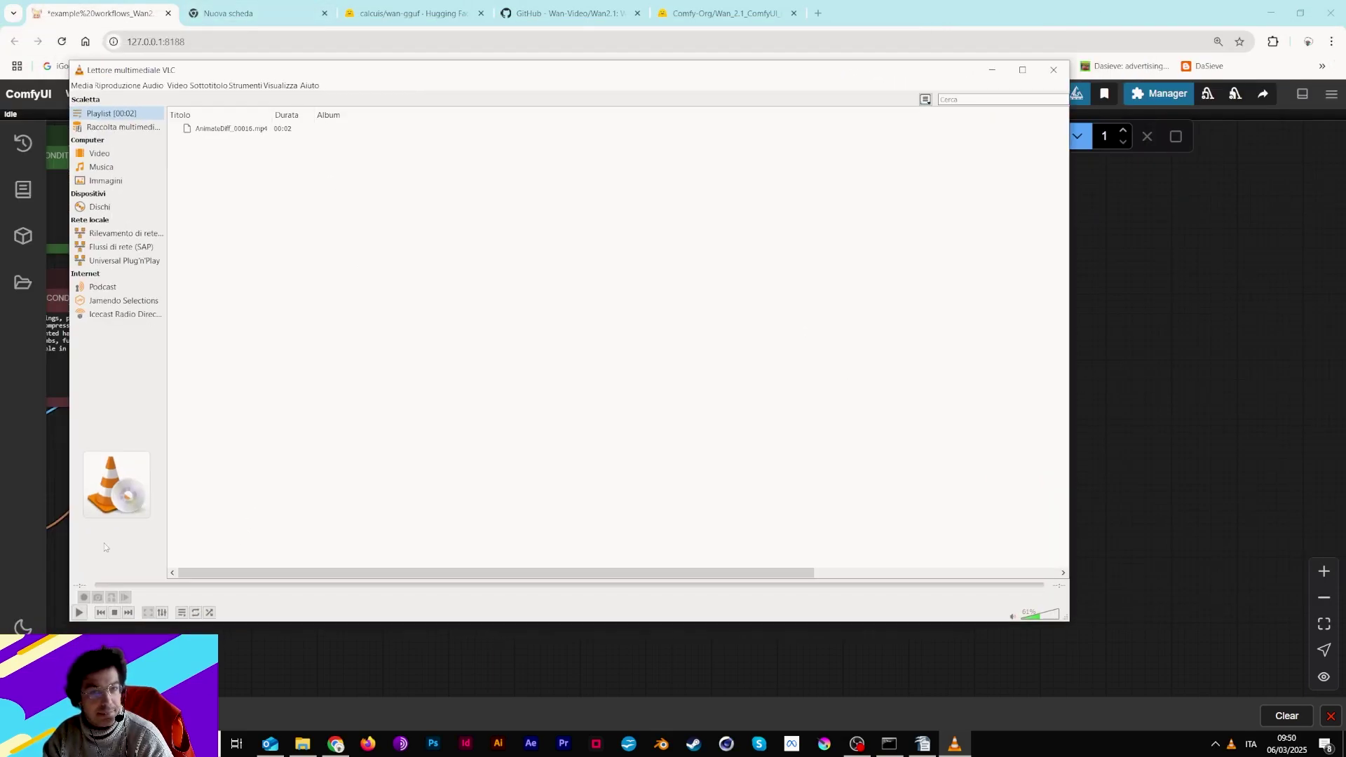
pyautogui.click(79, 613)
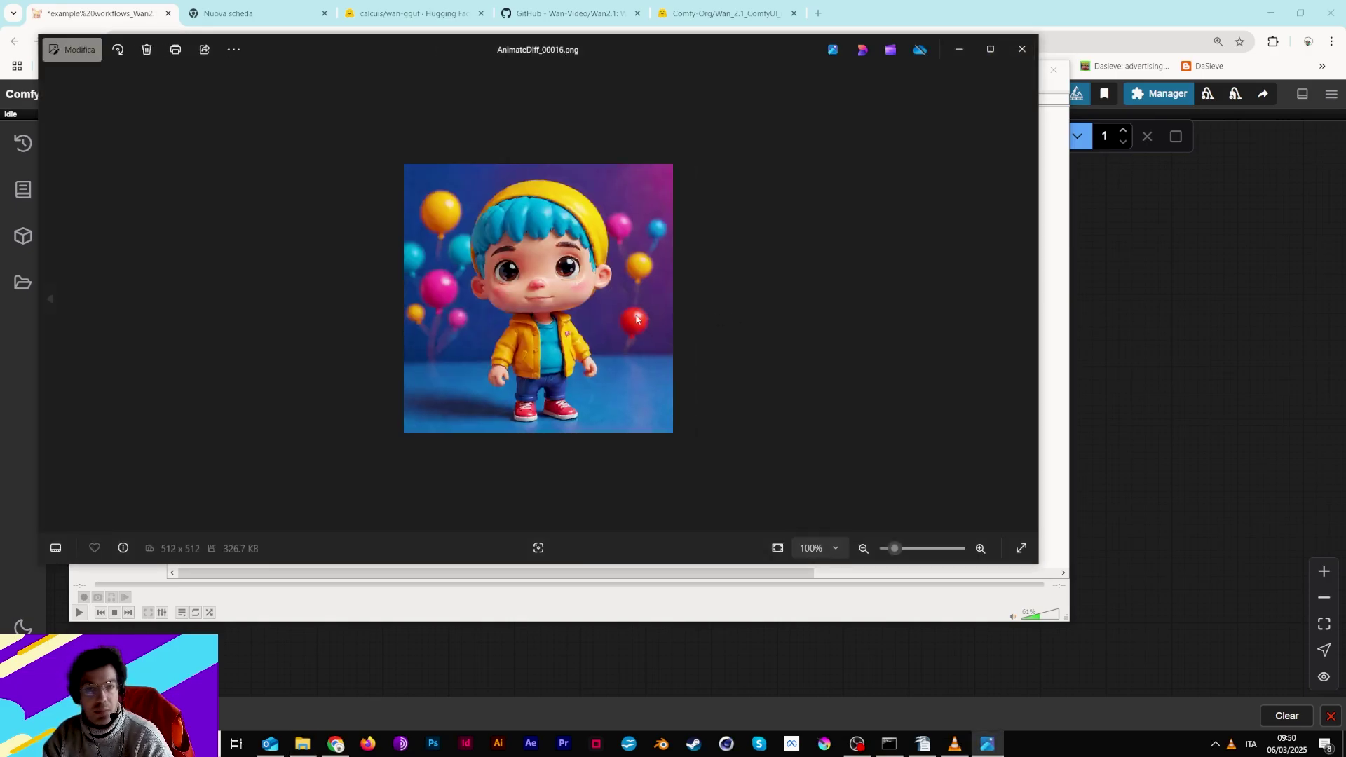
pyautogui.click(603, 603)
pyautogui.click(79, 612)
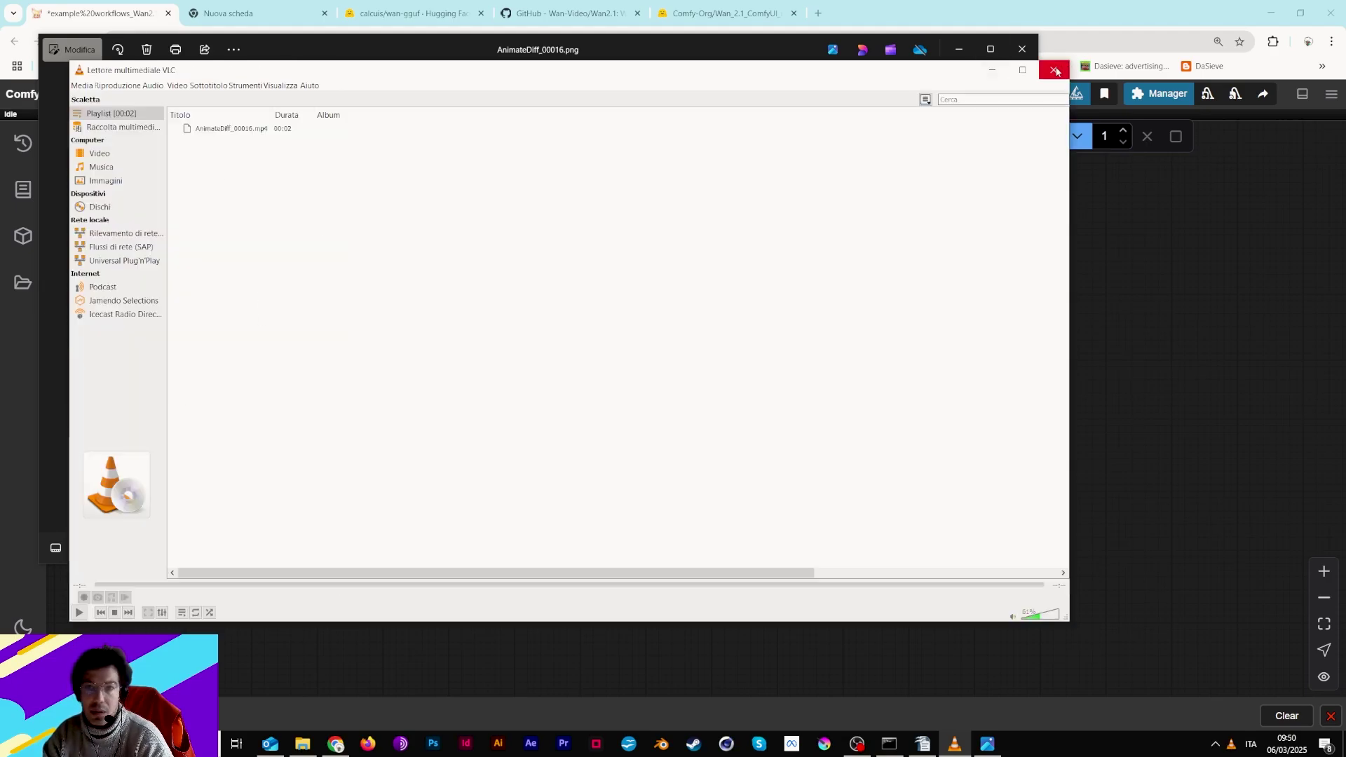
pyautogui.click(1055, 70)
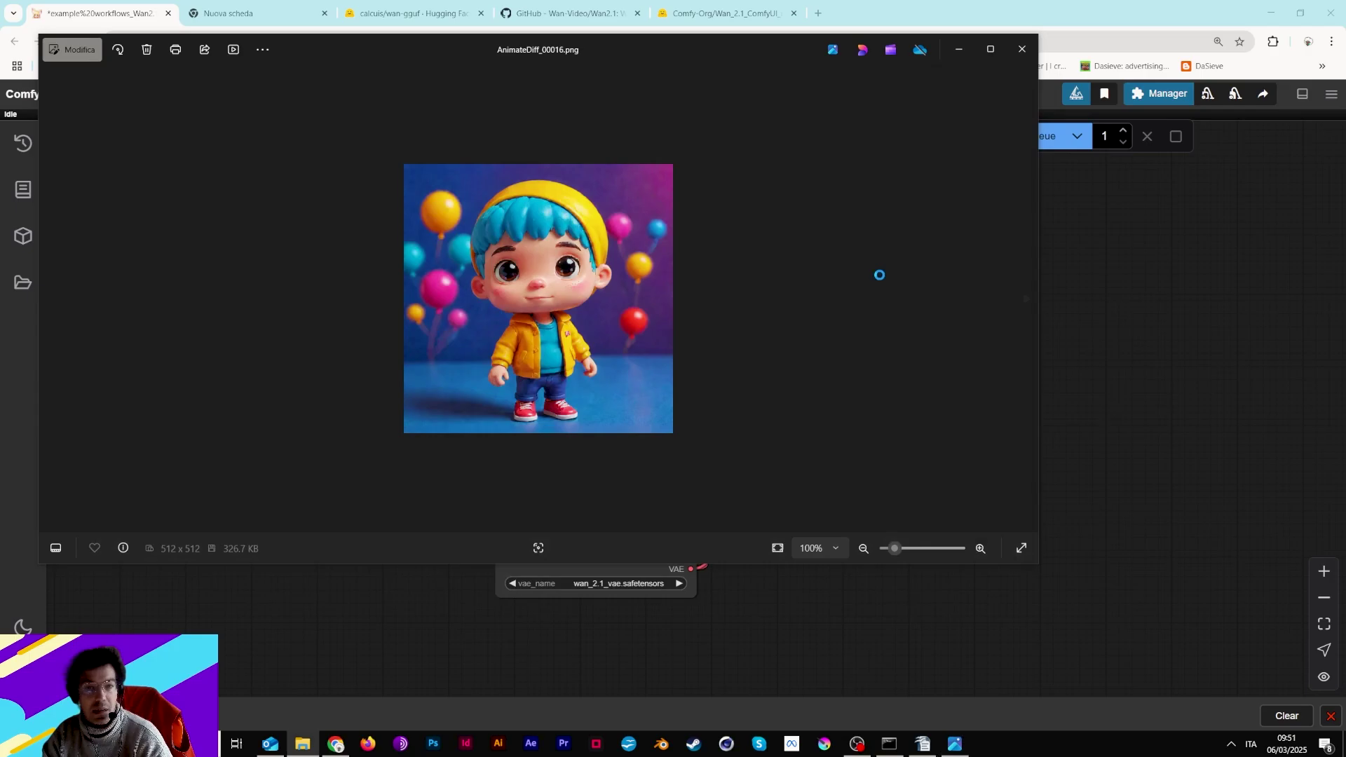
# - Examine the AnimateDiff_00017.png image, close the player holding AnimateDiff_00017.mp4, and return to the ComfyUI workflow
pyautogui.scroll(3, 508, 340)
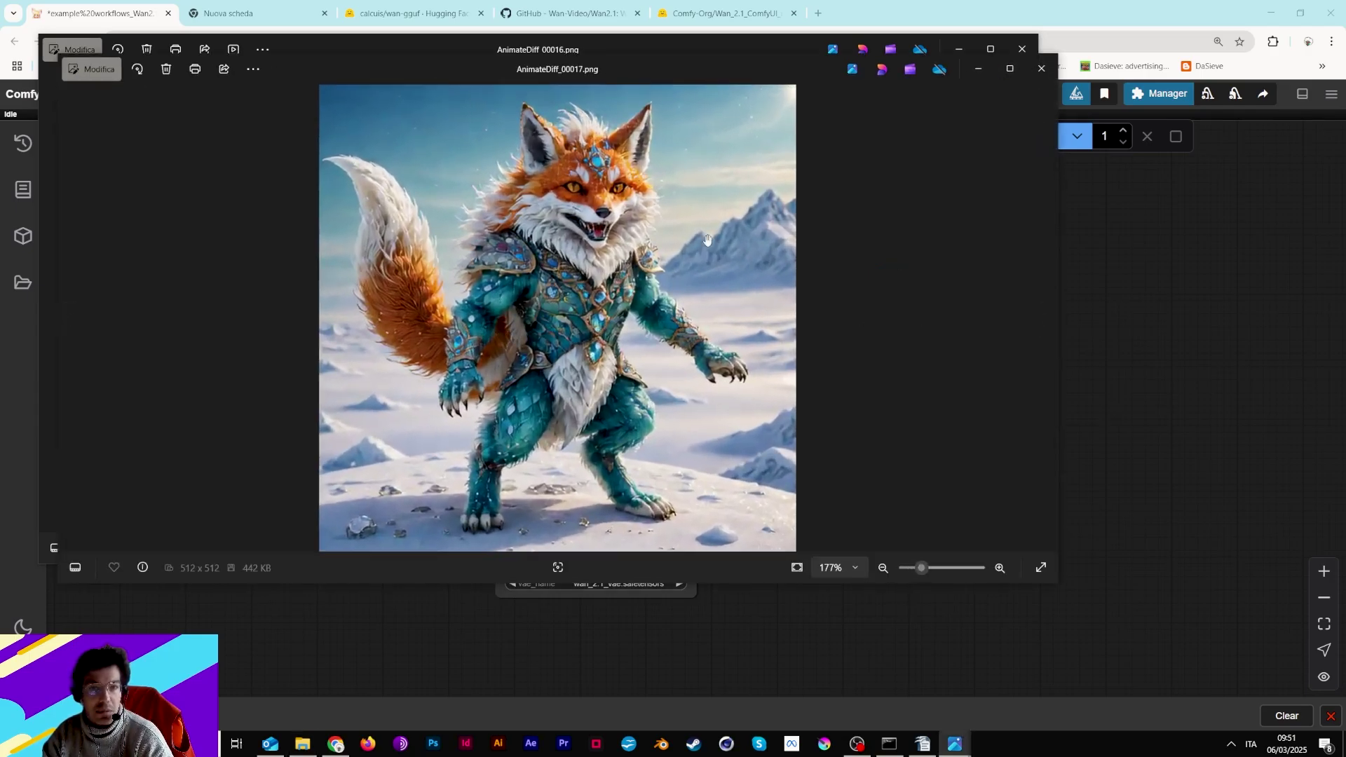
pyautogui.scroll(-2, 670, 292)
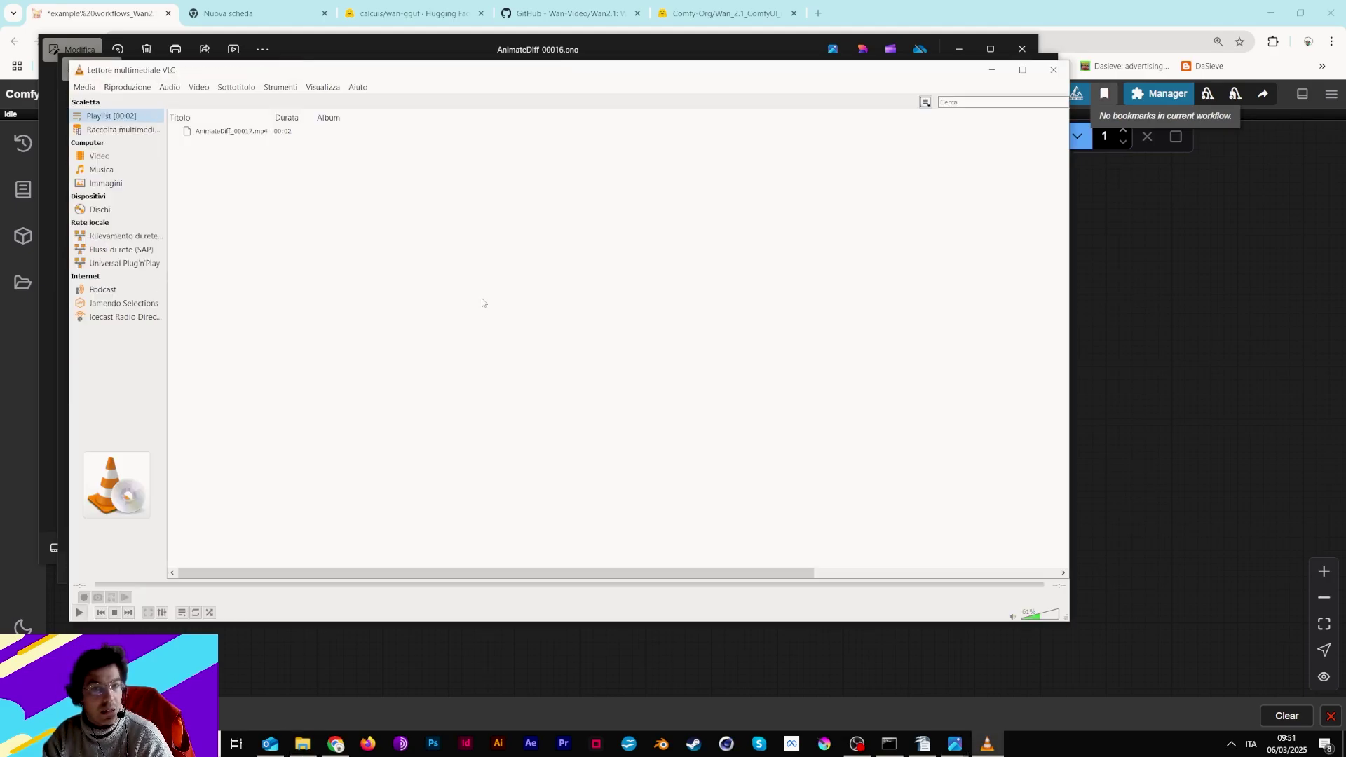
pyautogui.click(1052, 69)
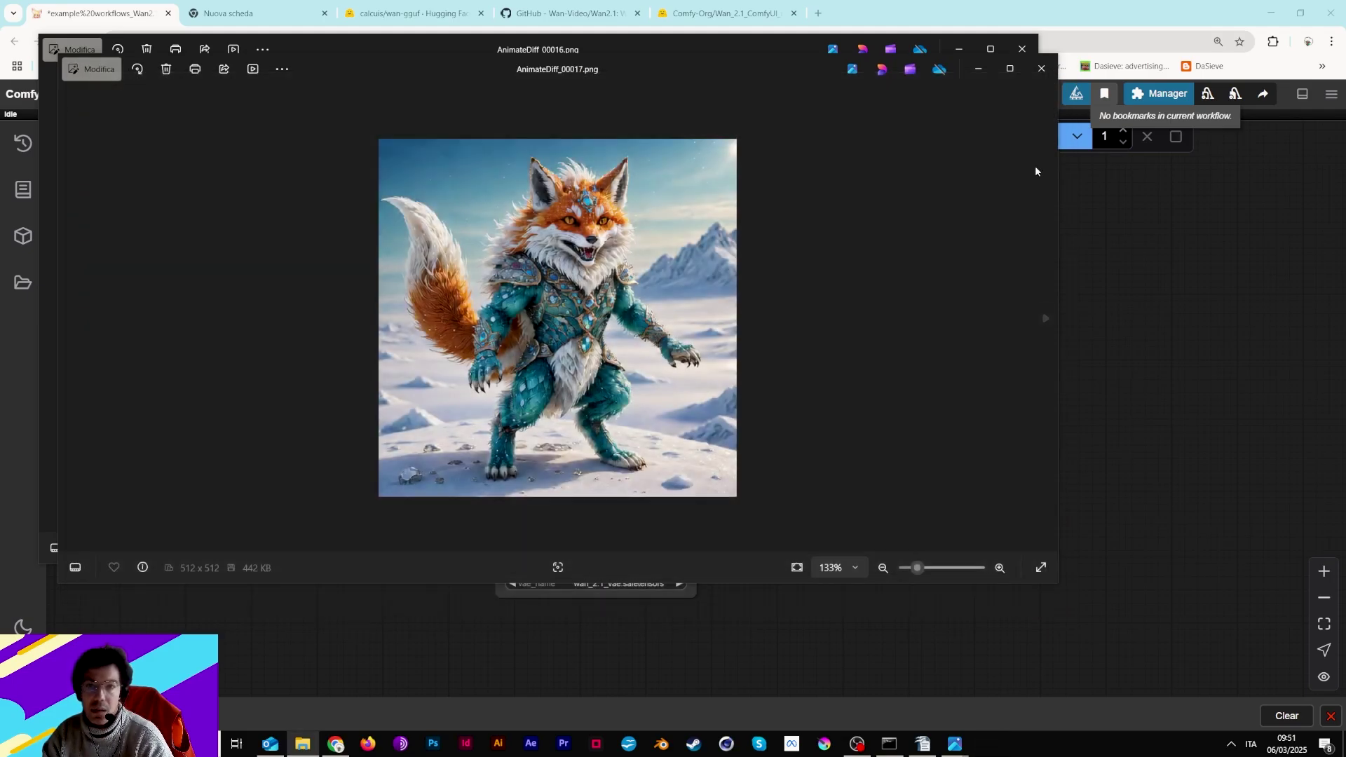
pyautogui.click(1152, 300)
# - Compare the WanImageToVideo size and length settings with the KSampler and Video Combine settings
pyautogui.moveTo(757, 330); pyautogui.dragTo(1093, 308)
pyautogui.scroll(2, 862, 317)
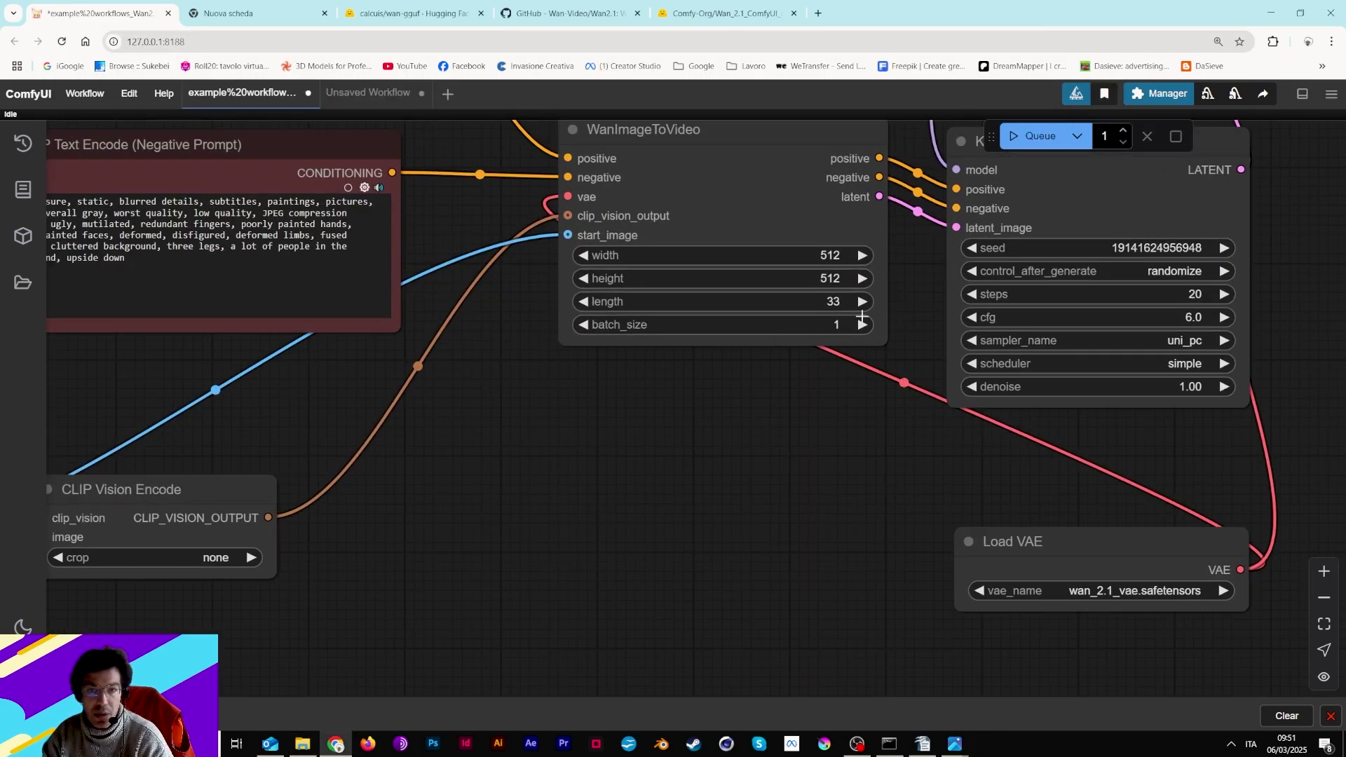
pyautogui.moveTo(881, 300); pyautogui.dragTo(159, 417)
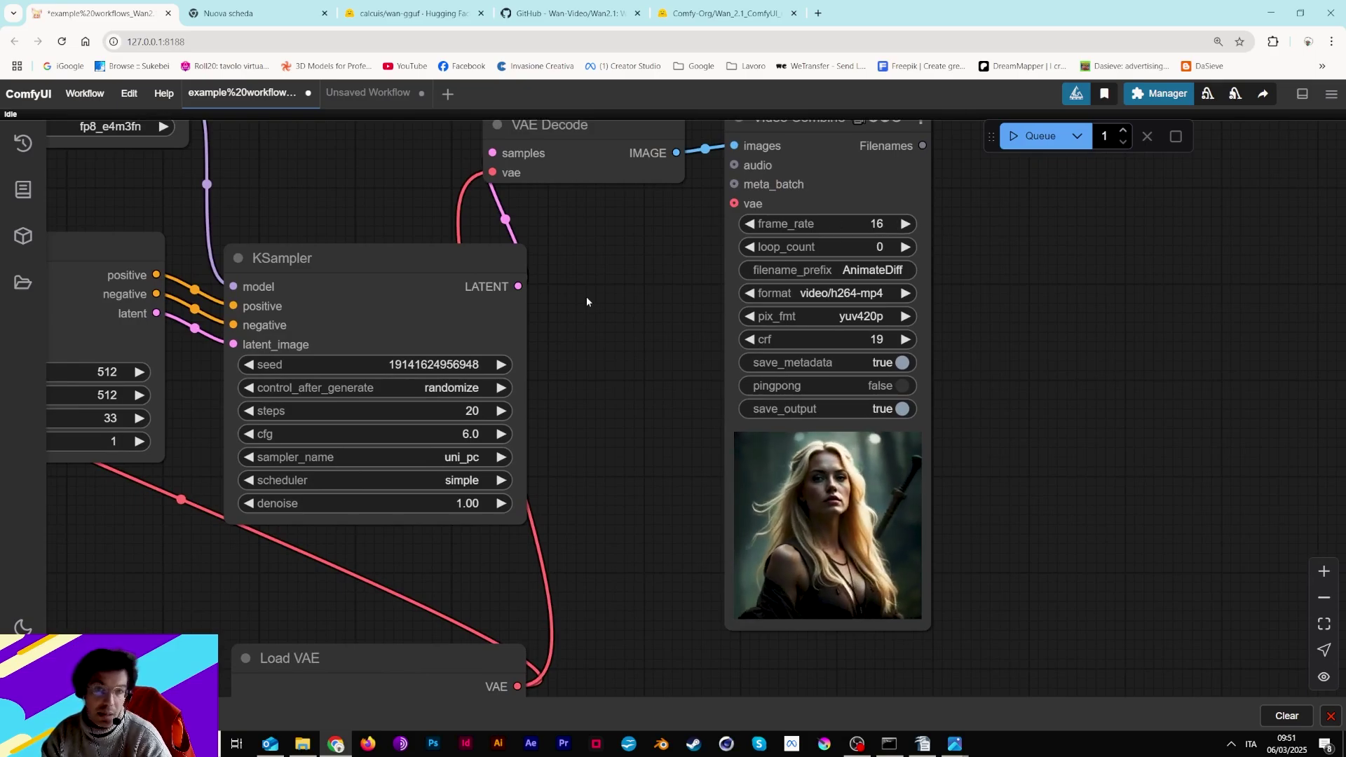
pyautogui.moveTo(576, 339); pyautogui.dragTo(953, 294)
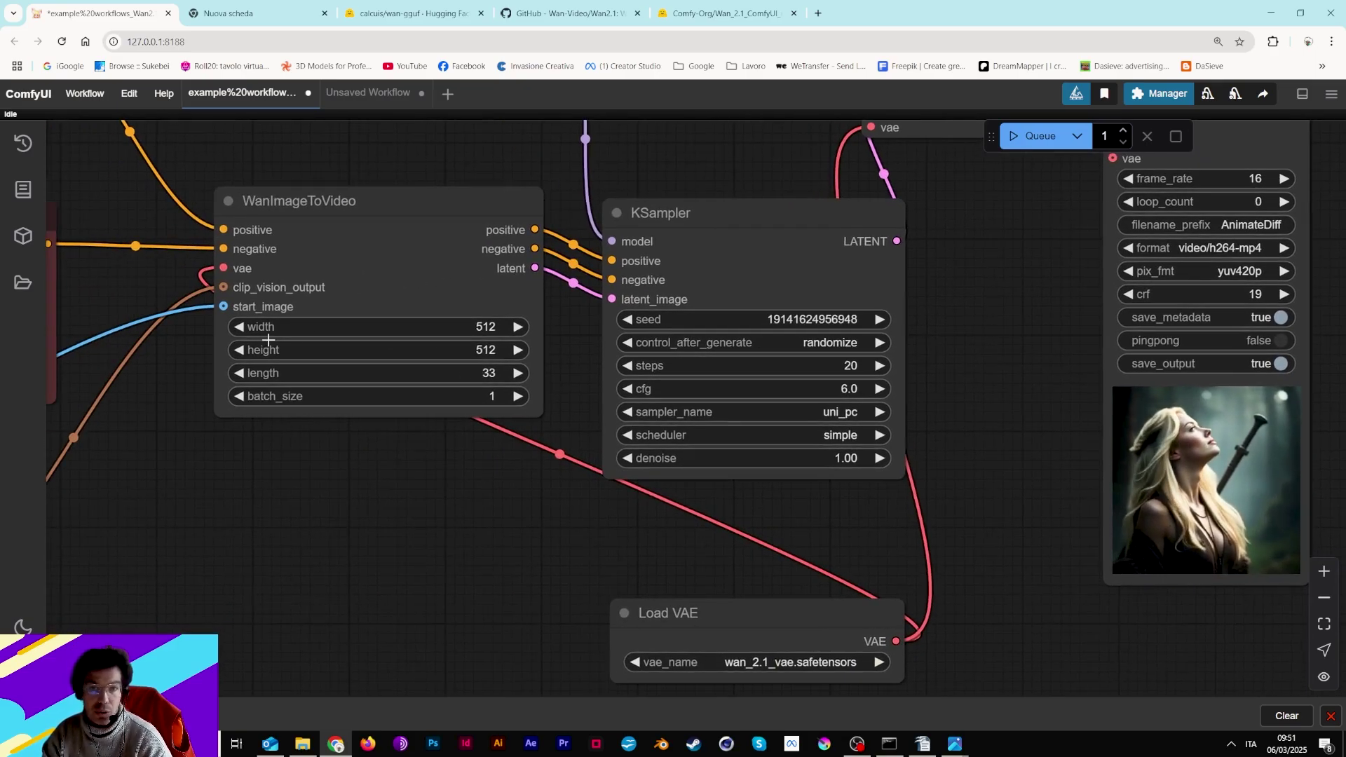
pyautogui.scroll(-3, 1049, 263)
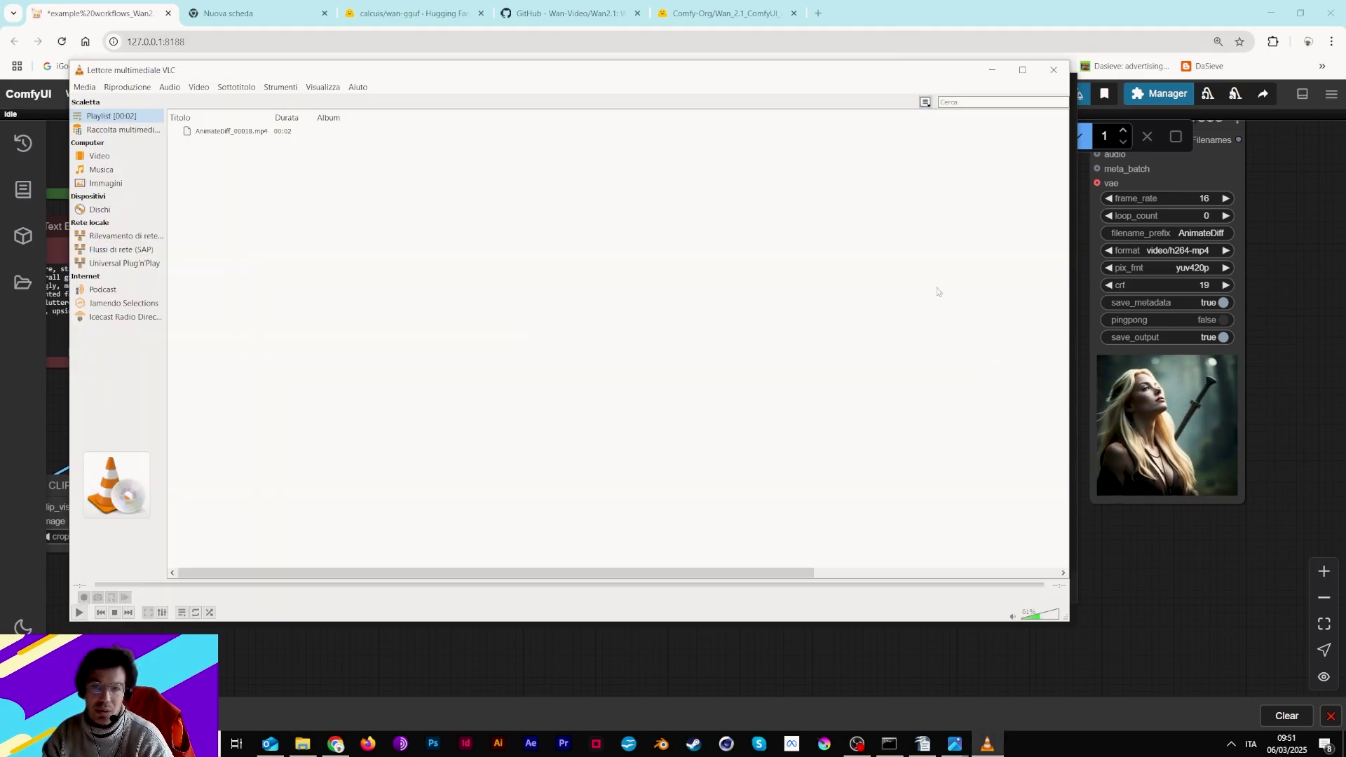
# - Play AnimateDiff_00018.mp4 in VLC, close the player, and go back past the AnimateDiff_00018.png image to ComfyUI
pyautogui.click(79, 612)
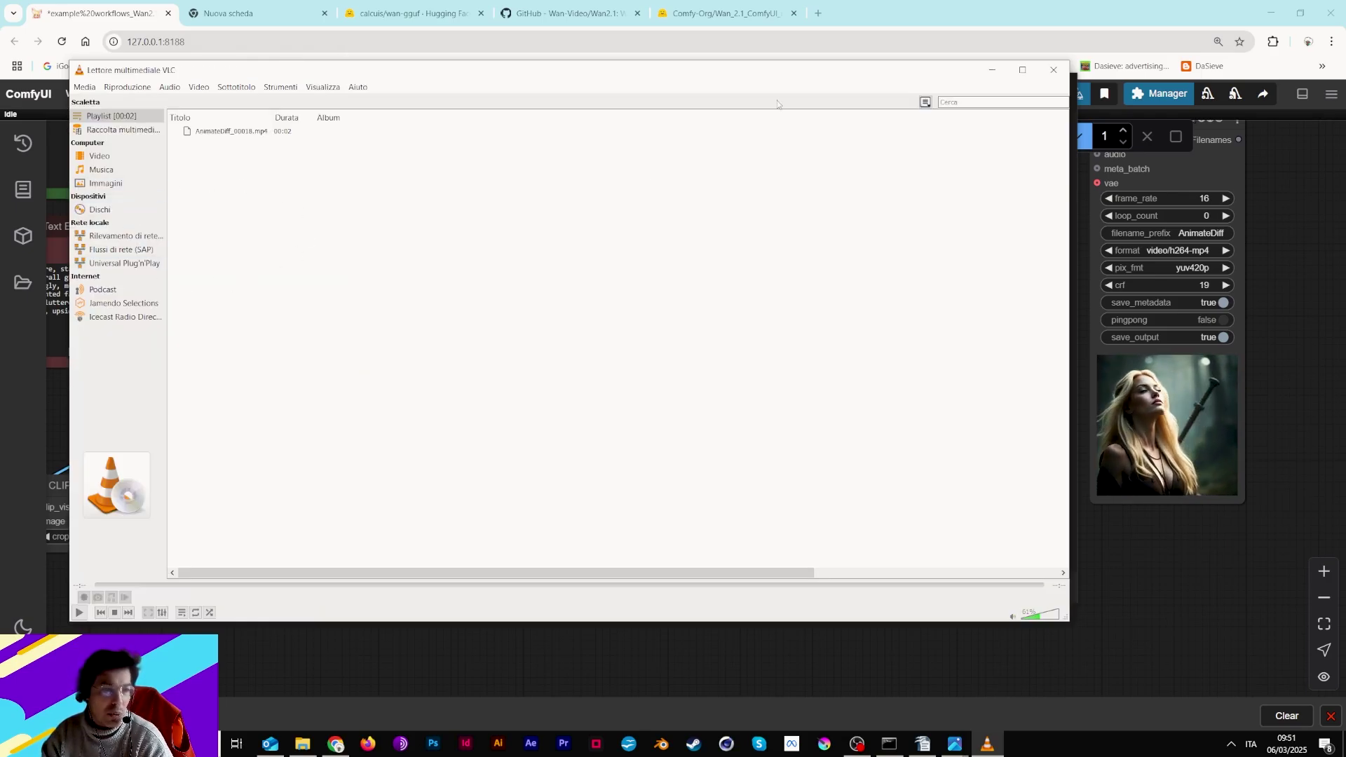
pyautogui.click(1062, 64)
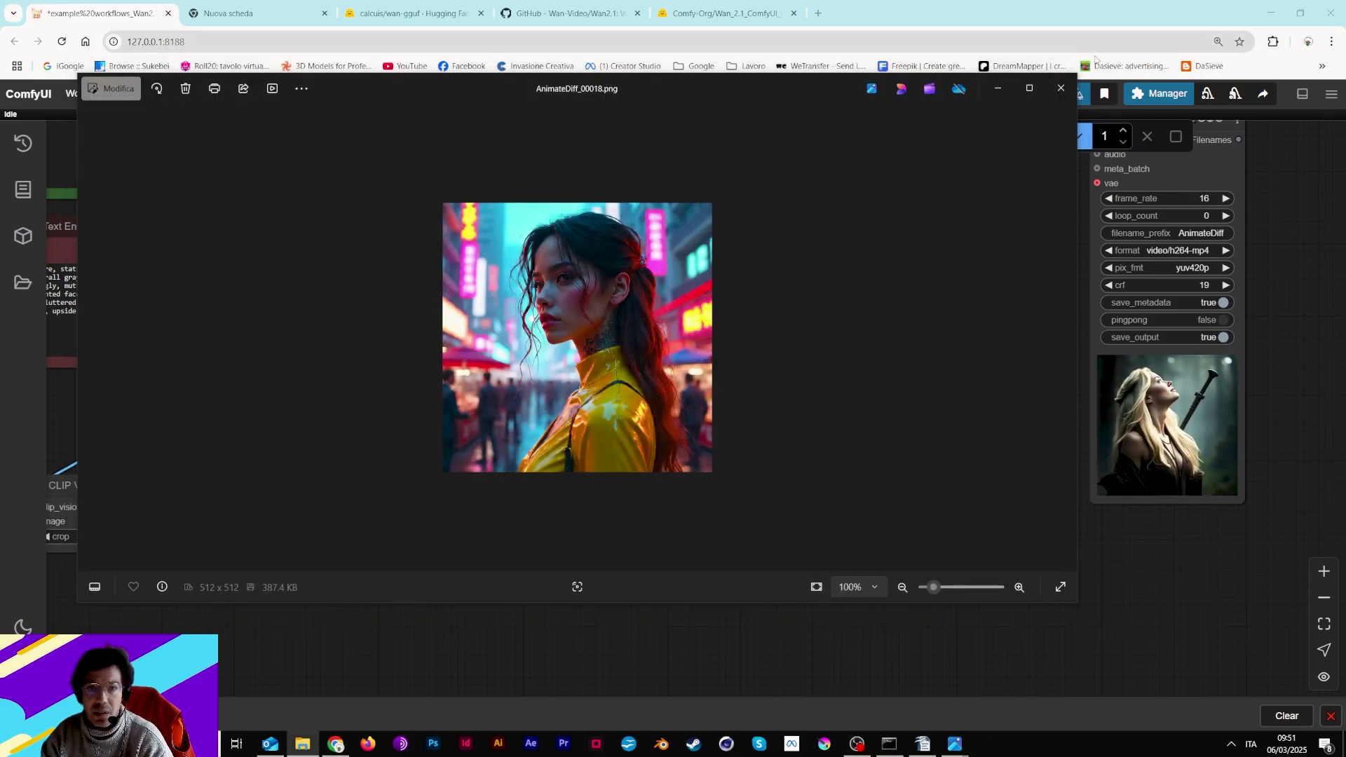
pyautogui.click(979, 122)
# - Follow the workflow from the Load Image node through CLIP Vision Encode and KSampler to the Video Combine preview
pyautogui.moveTo(400, 465); pyautogui.dragTo(863, 361)
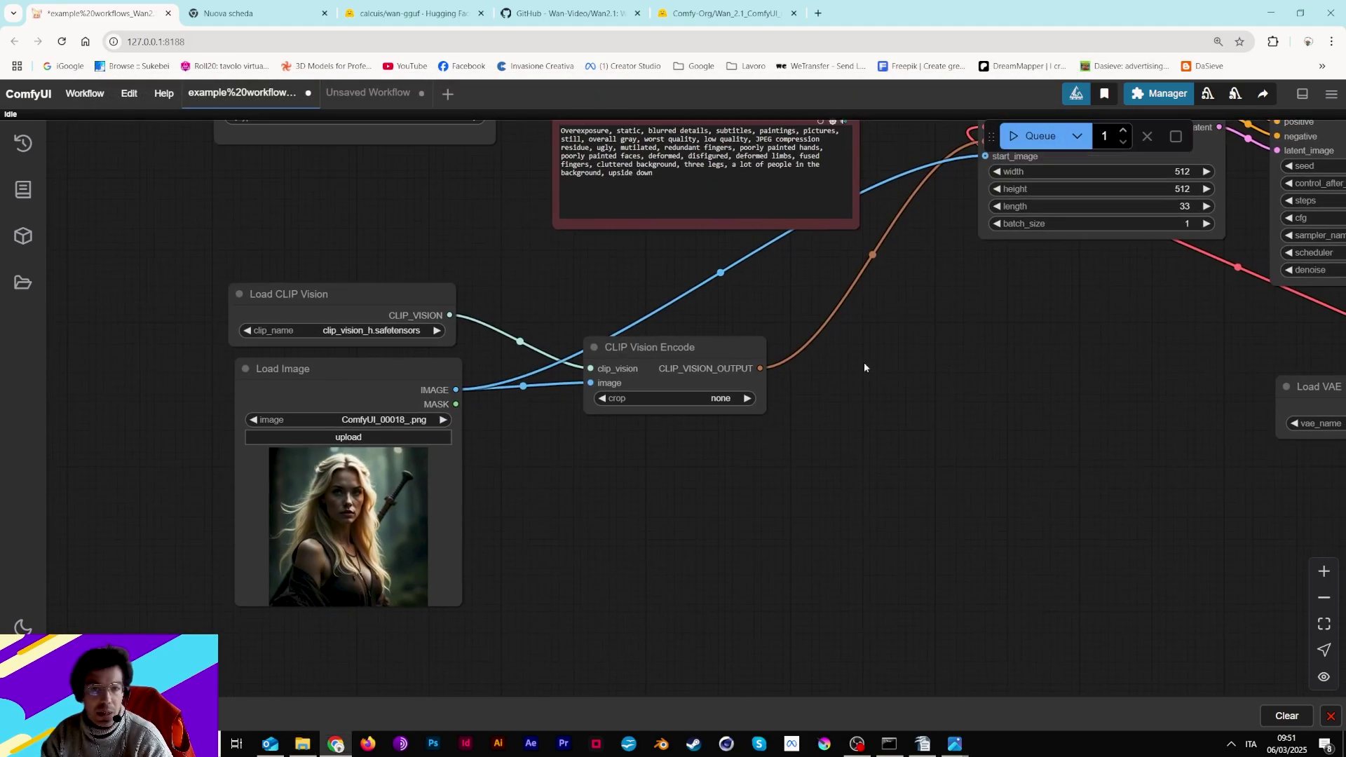
pyautogui.scroll(3, 491, 490)
pyautogui.moveTo(684, 507); pyautogui.dragTo(434, 523)
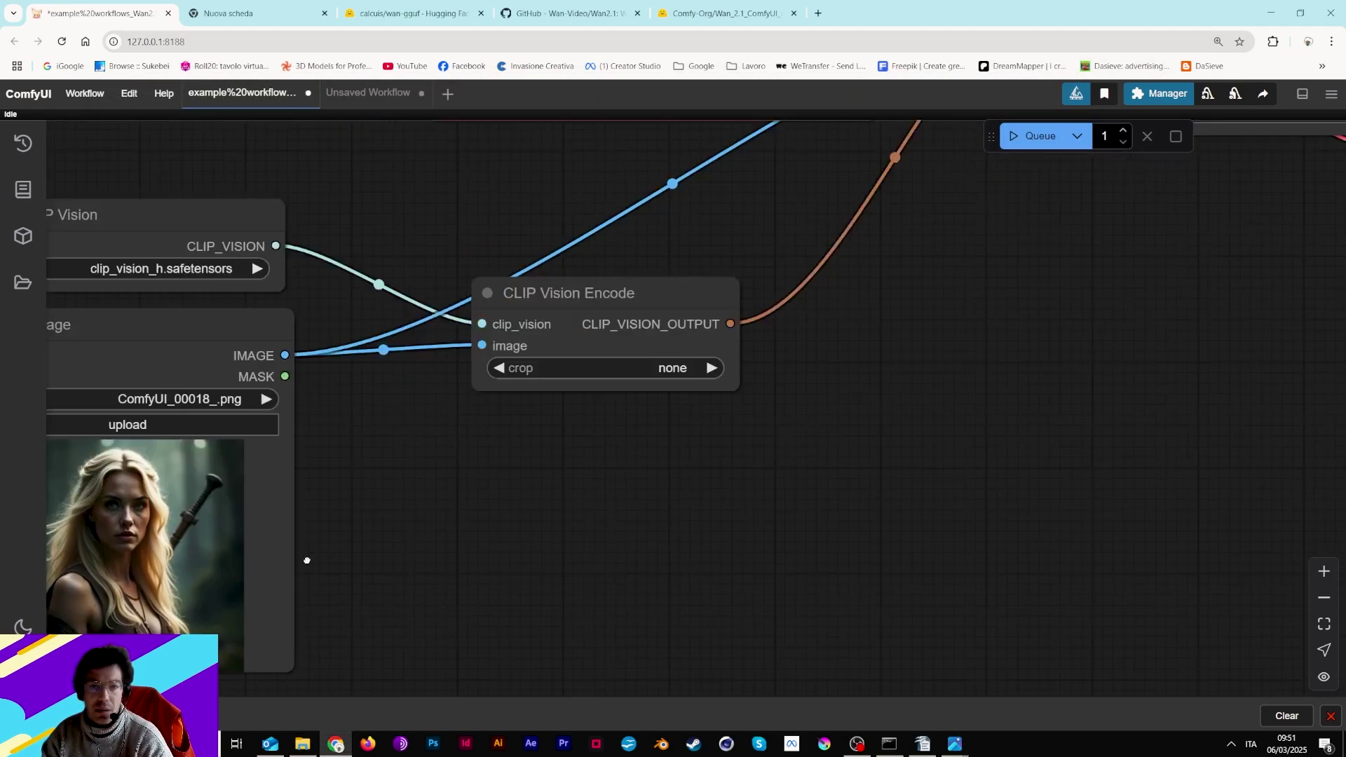
pyautogui.moveTo(911, 392); pyautogui.dragTo(451, 521)
pyautogui.moveTo(876, 350); pyautogui.dragTo(183, 500)
pyautogui.moveTo(880, 494); pyautogui.dragTo(578, 467)
pyautogui.moveTo(508, 489); pyautogui.dragTo(663, 458)
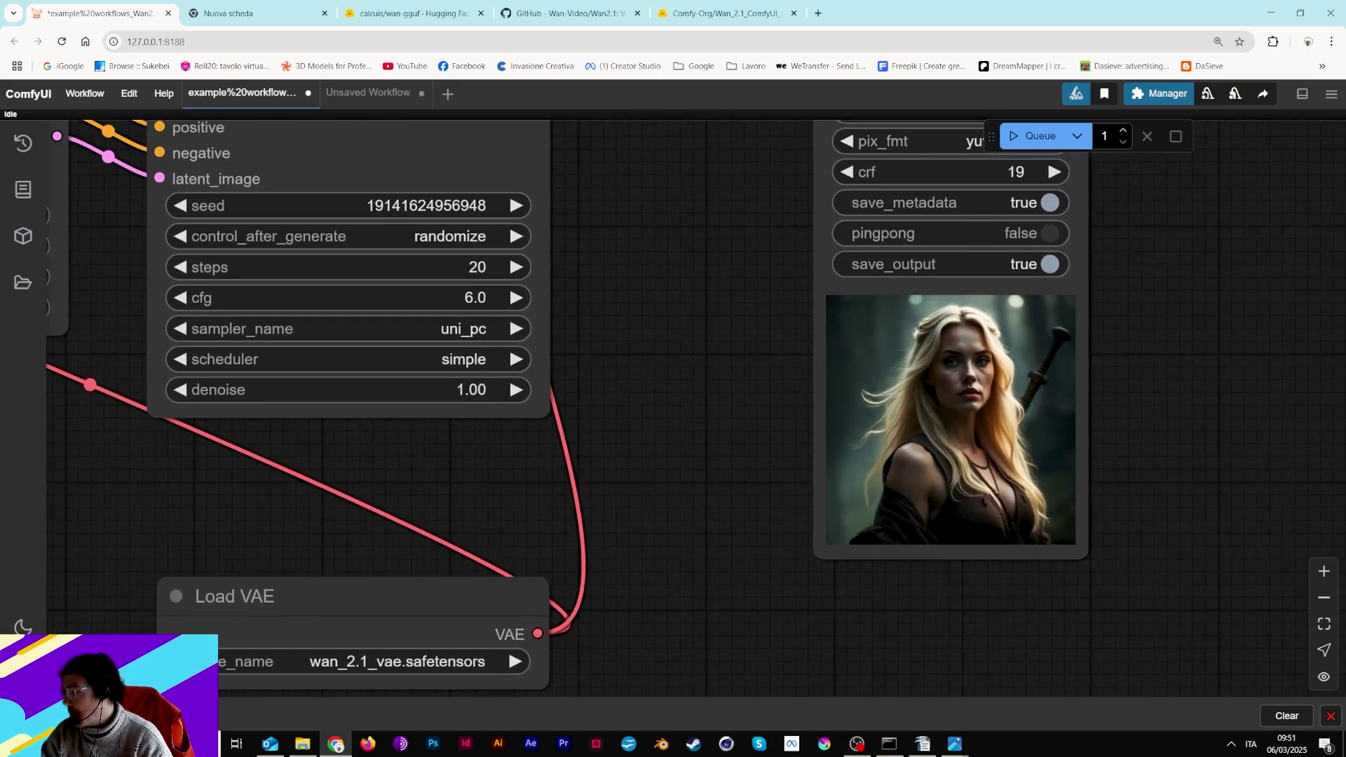
# - Open AnimateDiff_00019.mp4 in VLC and play it beside the Video Combine preview
pyautogui.press('Return')
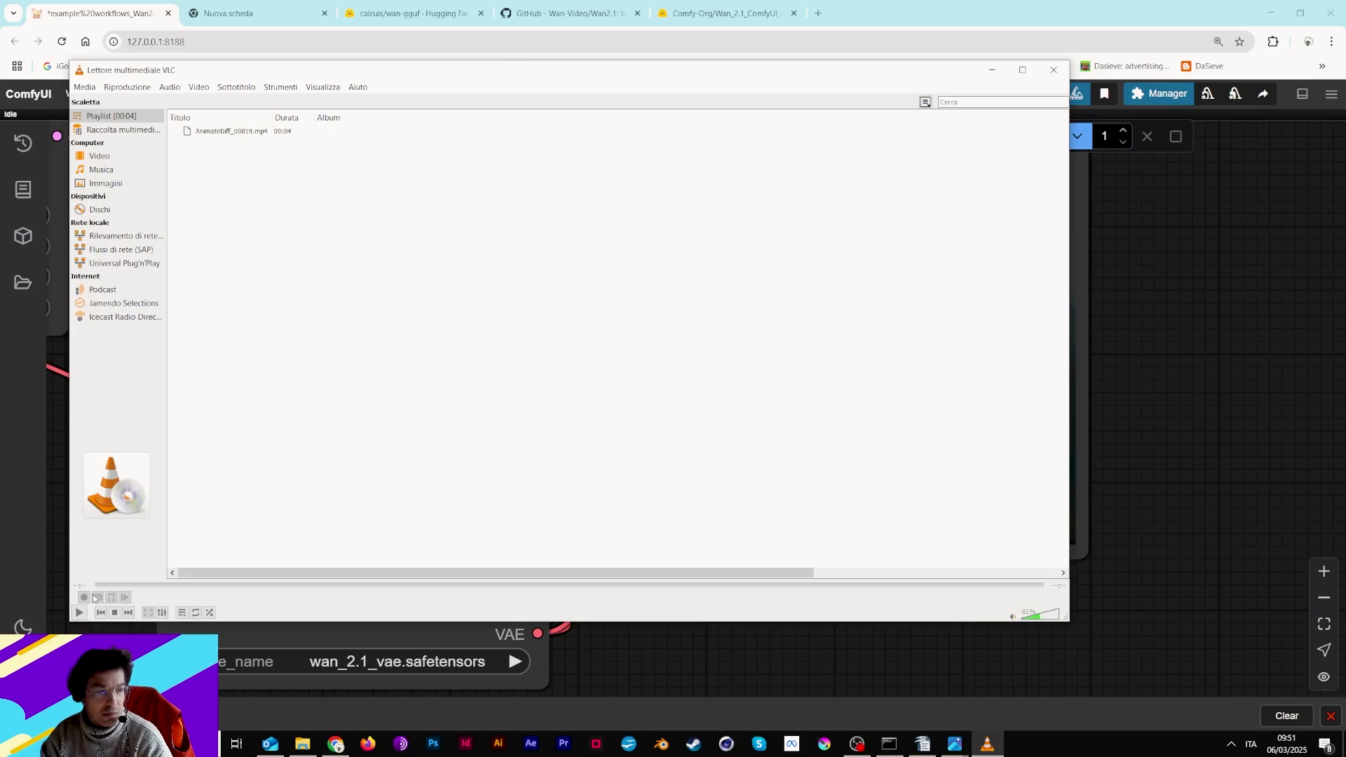
pyautogui.click(79, 611)
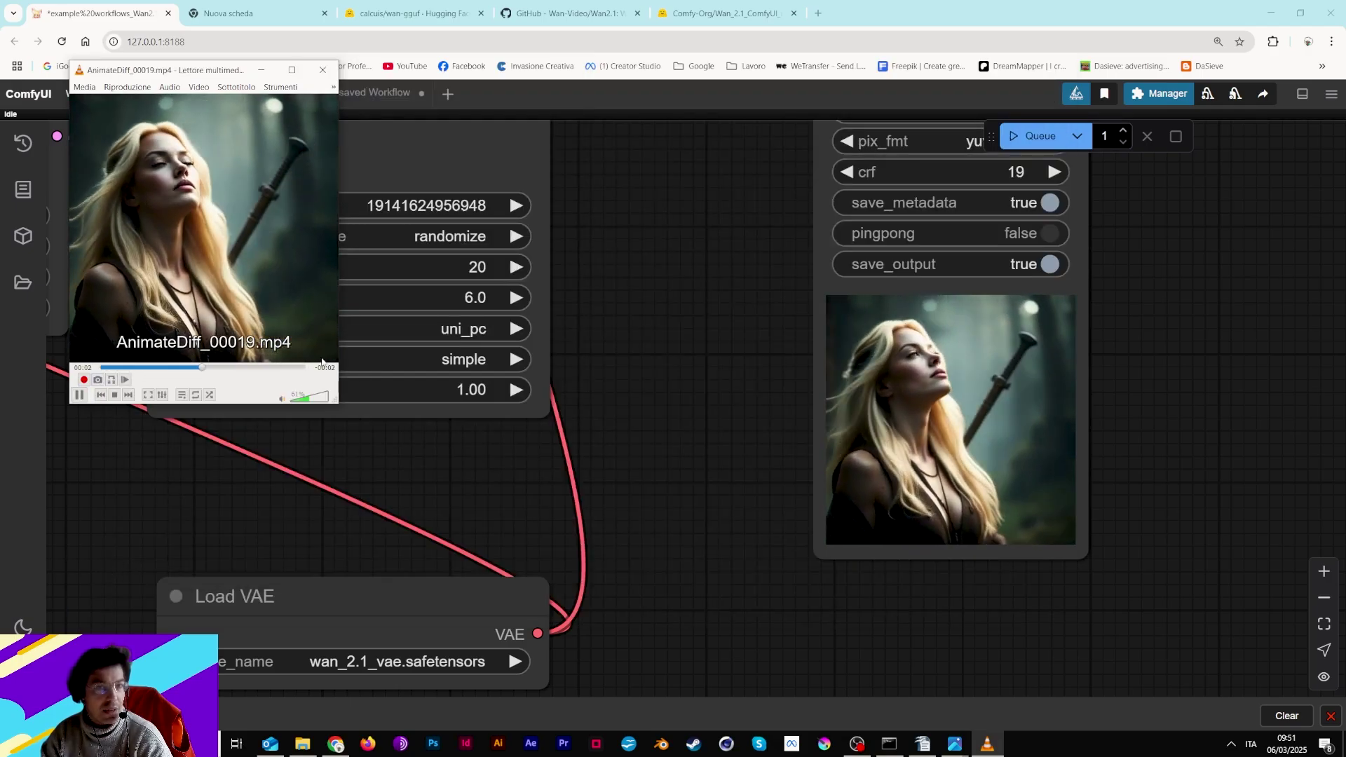
# - Close the video player and set the WanImageToVideo length to 65
pyautogui.click(323, 70)
pyautogui.moveTo(287, 315); pyautogui.dragTo(1061, 478)
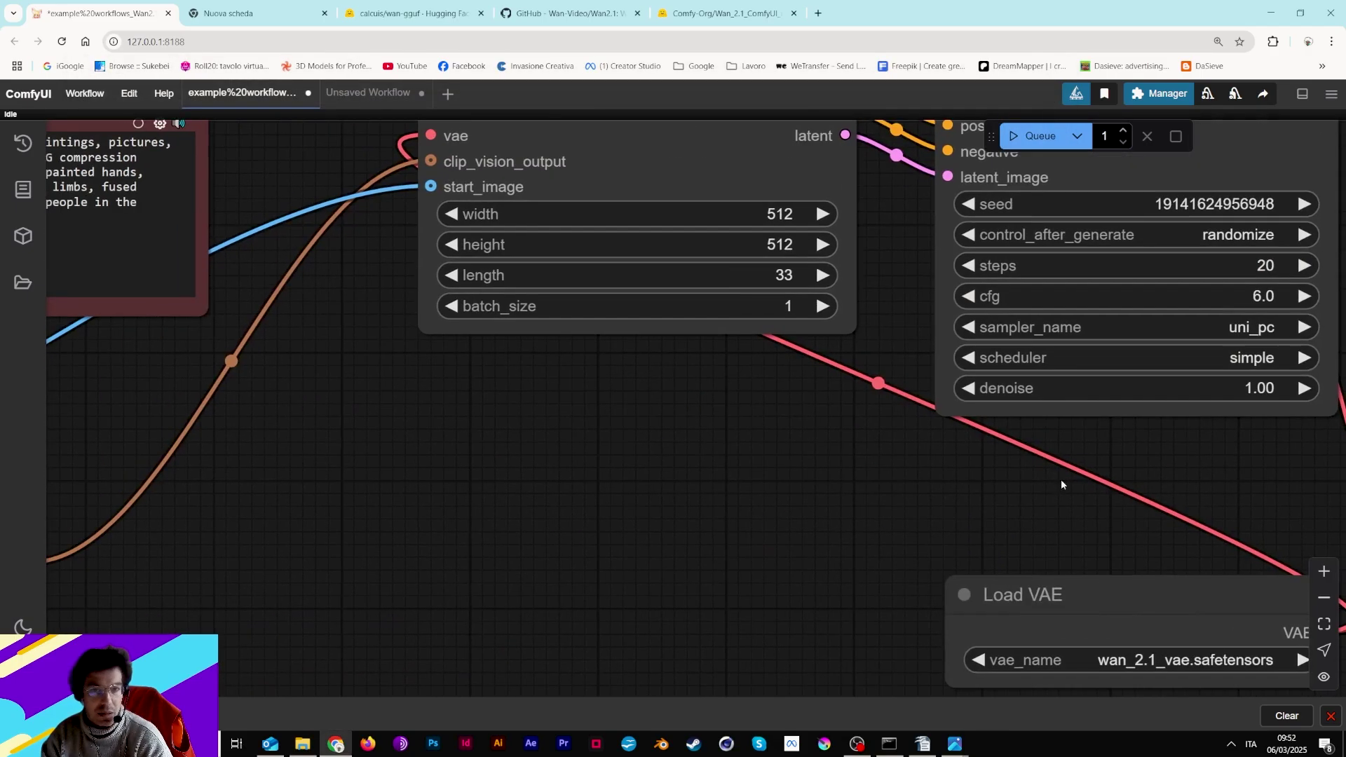
pyautogui.moveTo(579, 486); pyautogui.dragTo(533, 589)
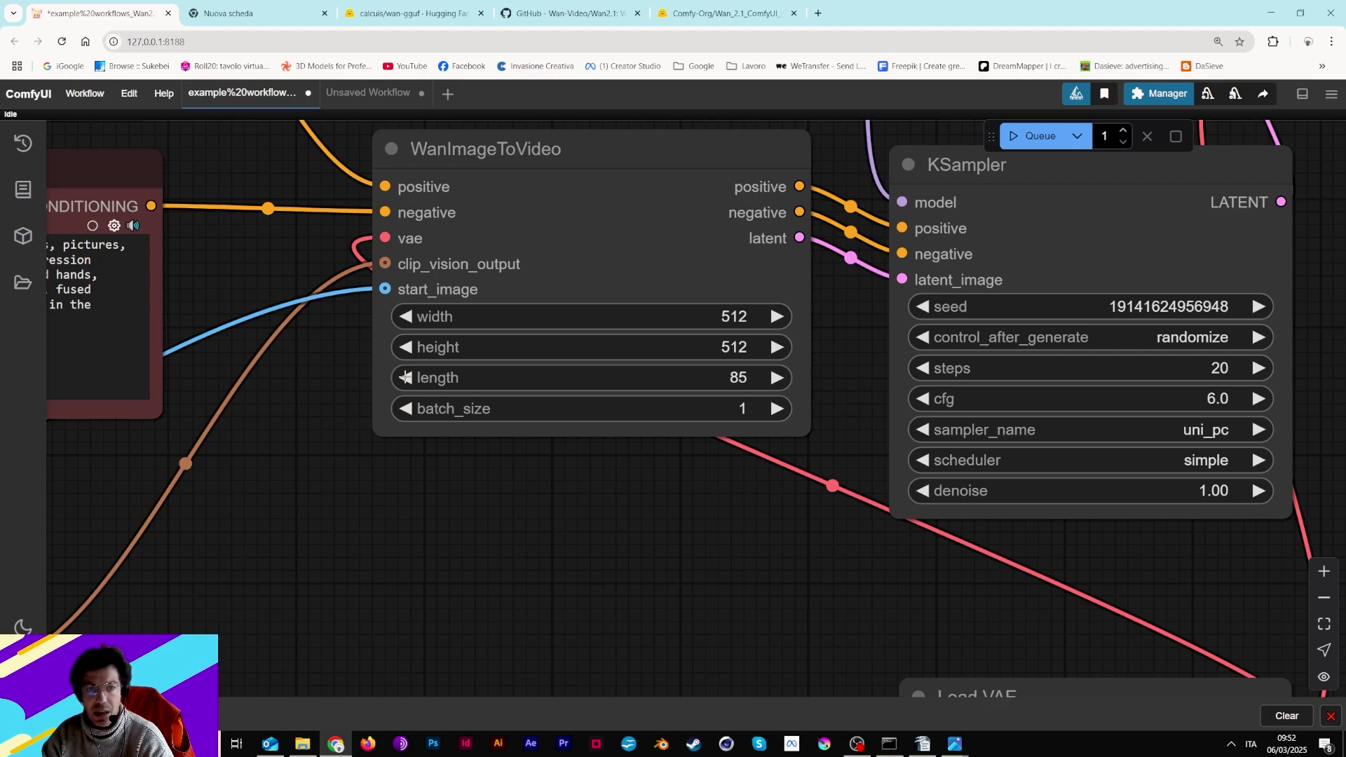
pyautogui.moveTo(818, 474); pyautogui.dragTo(207, 474)
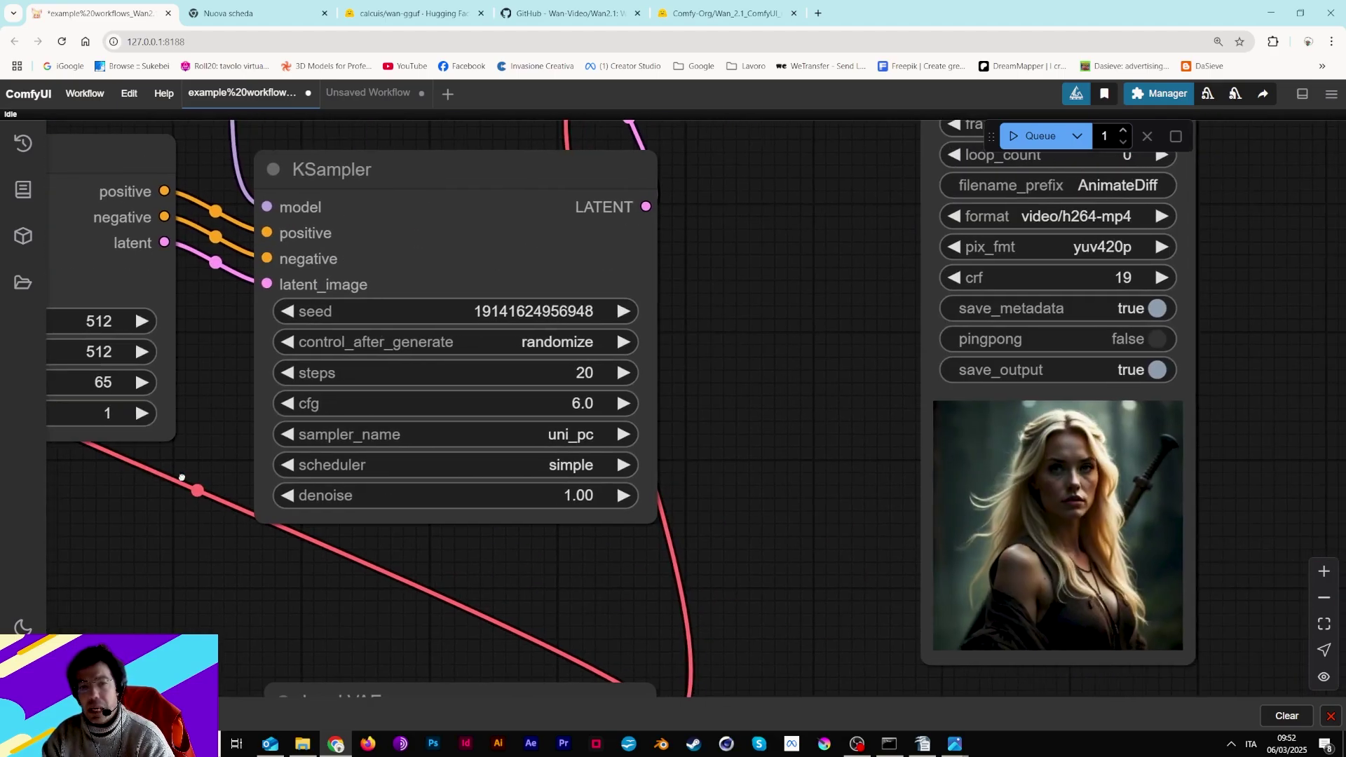
pyautogui.scroll(-4, 767, 469)
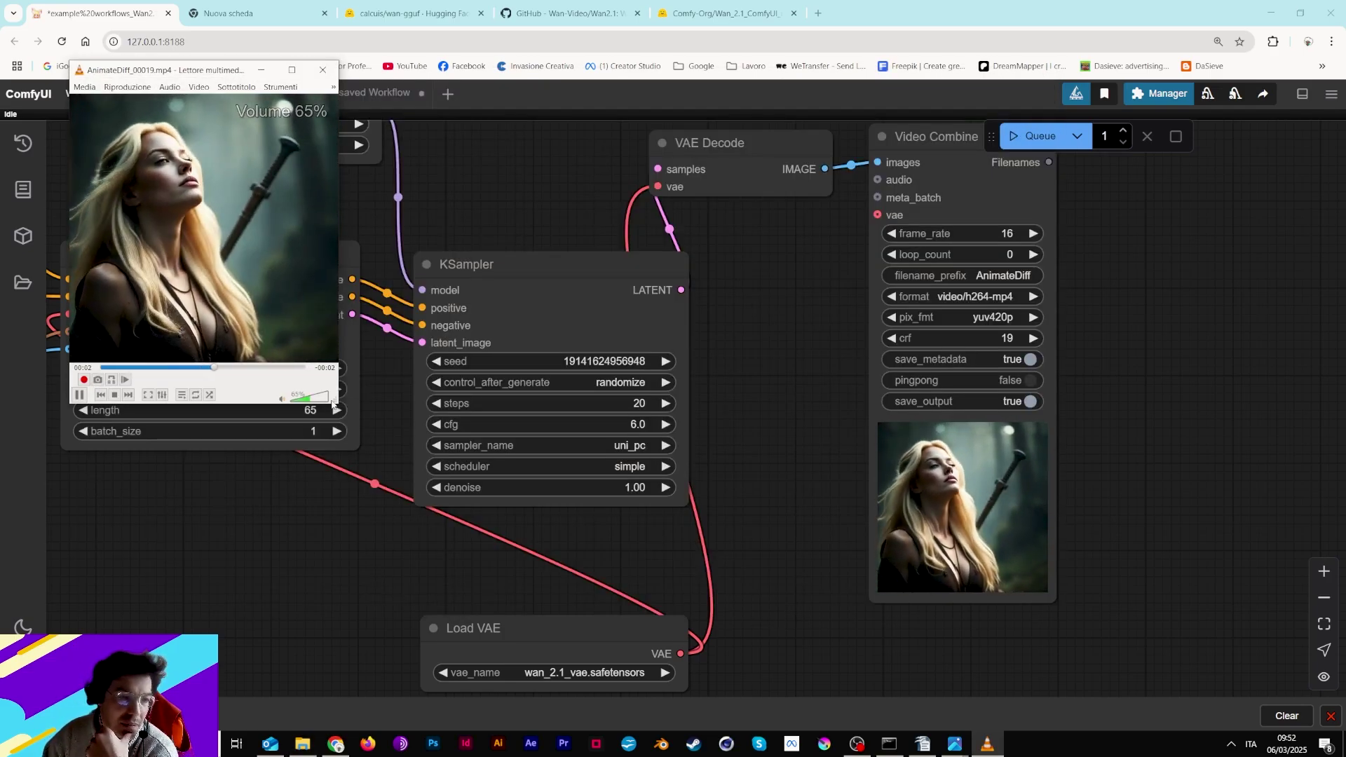
# - Replay AnimateDiff_00019.mp4 in VLC in an enlarged window and close the player
pyautogui.moveTo(353, 412); pyautogui.dragTo(1018, 671)
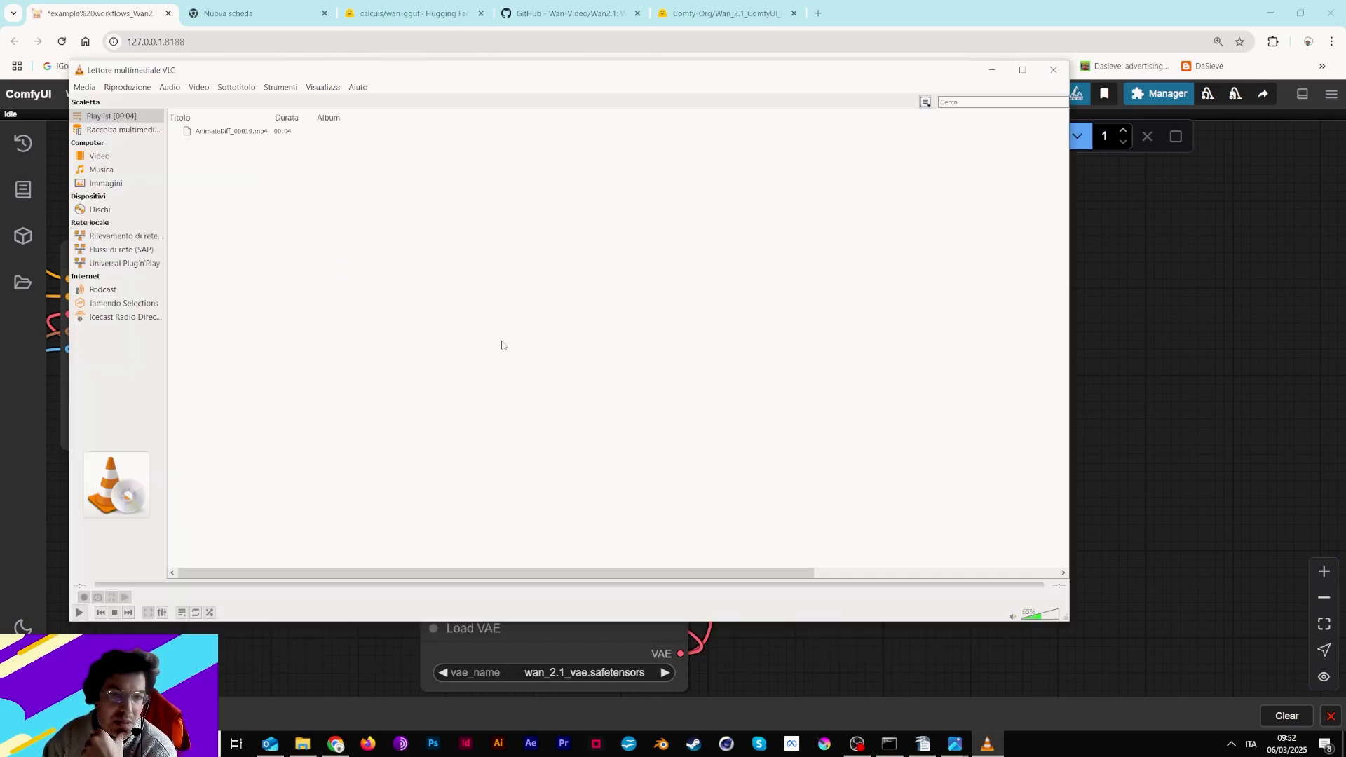
pyautogui.click(80, 613)
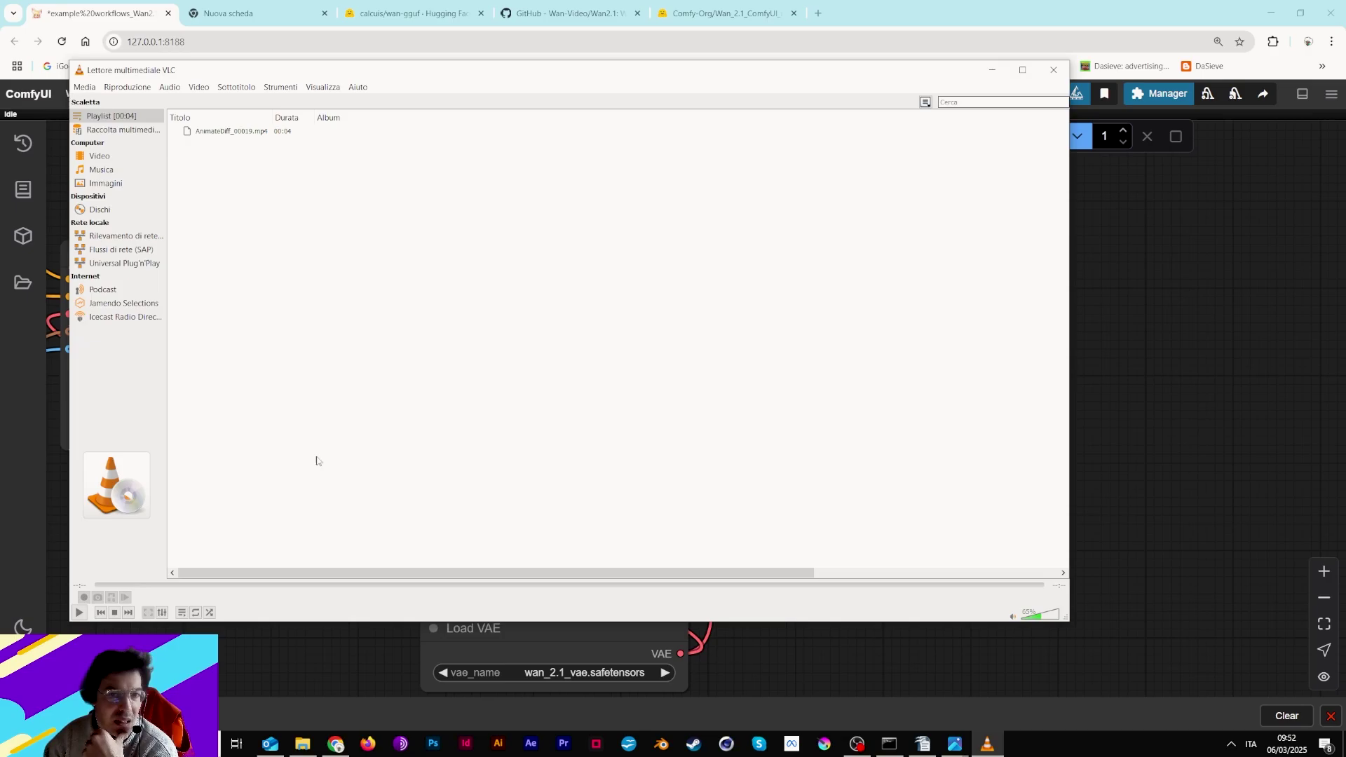
pyautogui.click(79, 613)
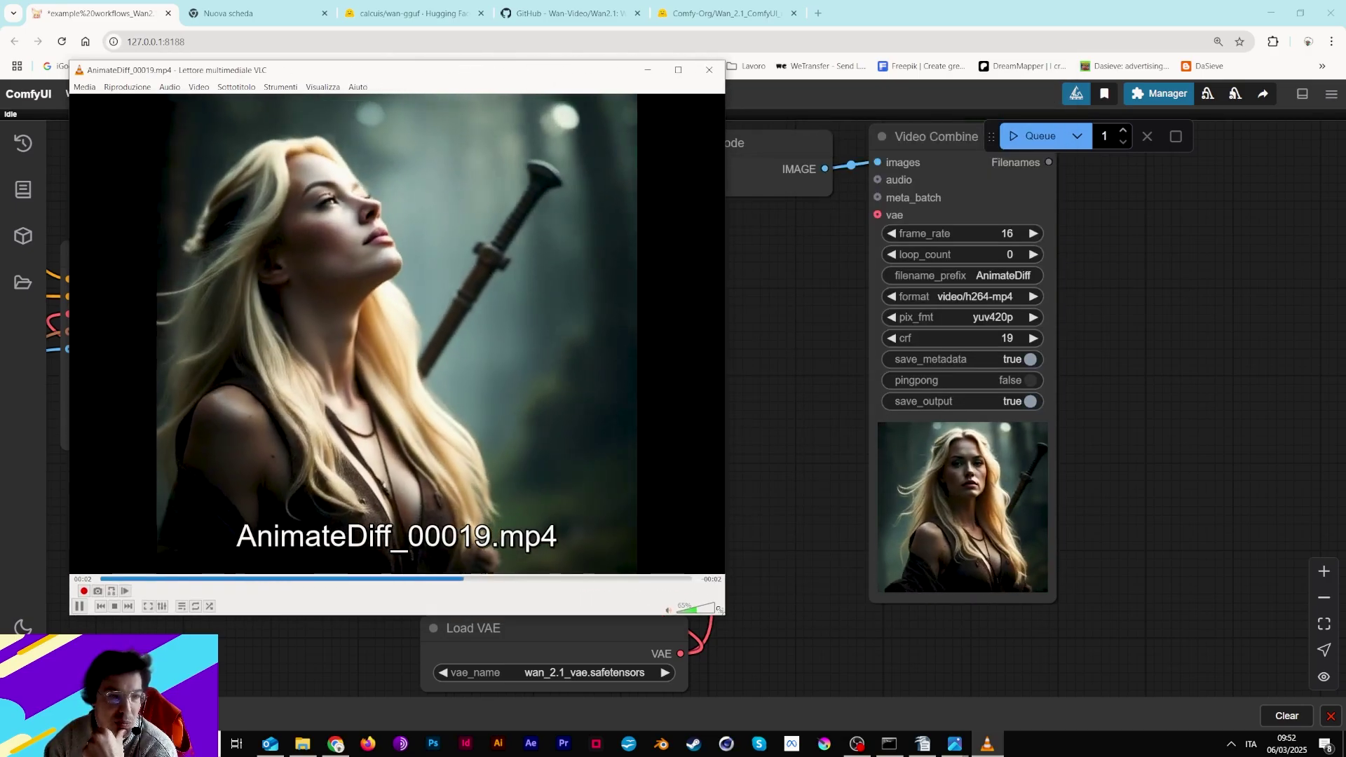
pyautogui.click(708, 70)
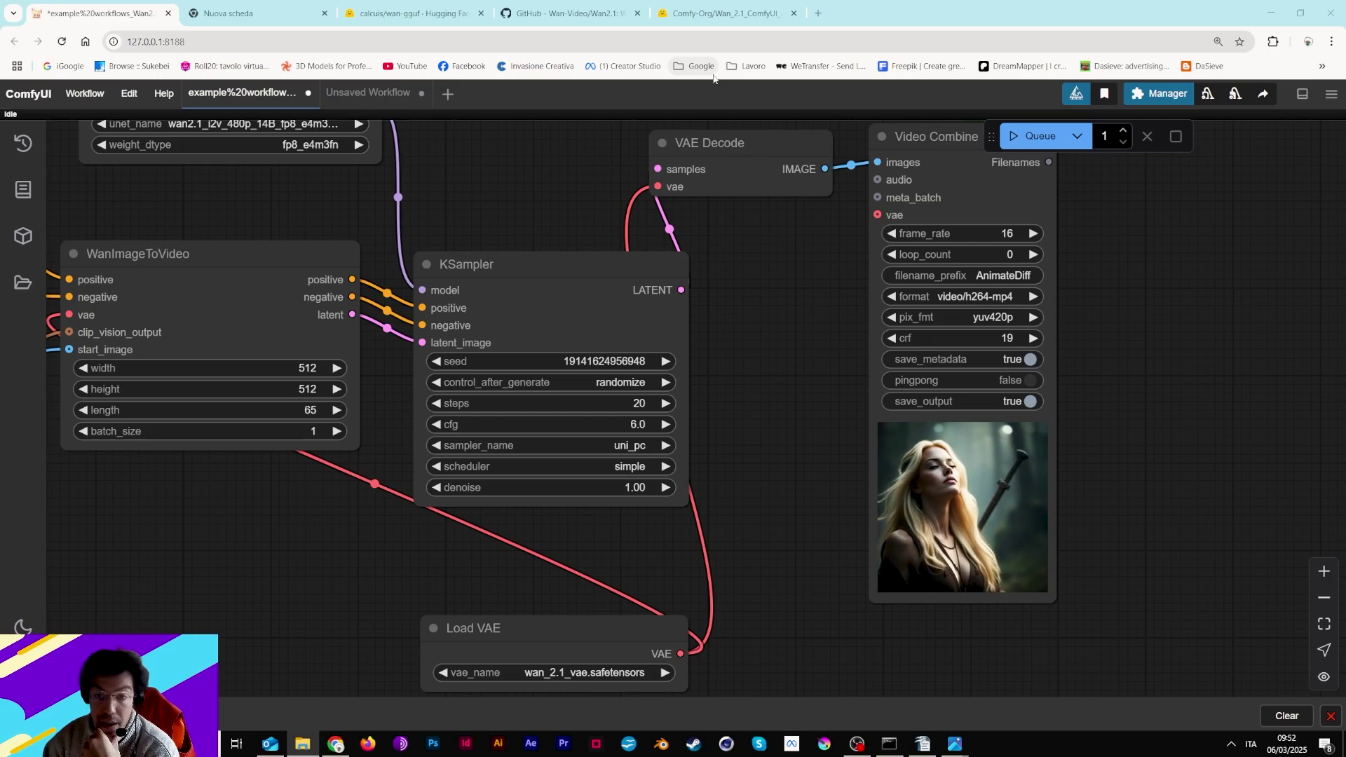
# - Minimize the browser, view AnimateDiff_00017.png in a maximized window, and close that image
pyautogui.click(1270, 12)
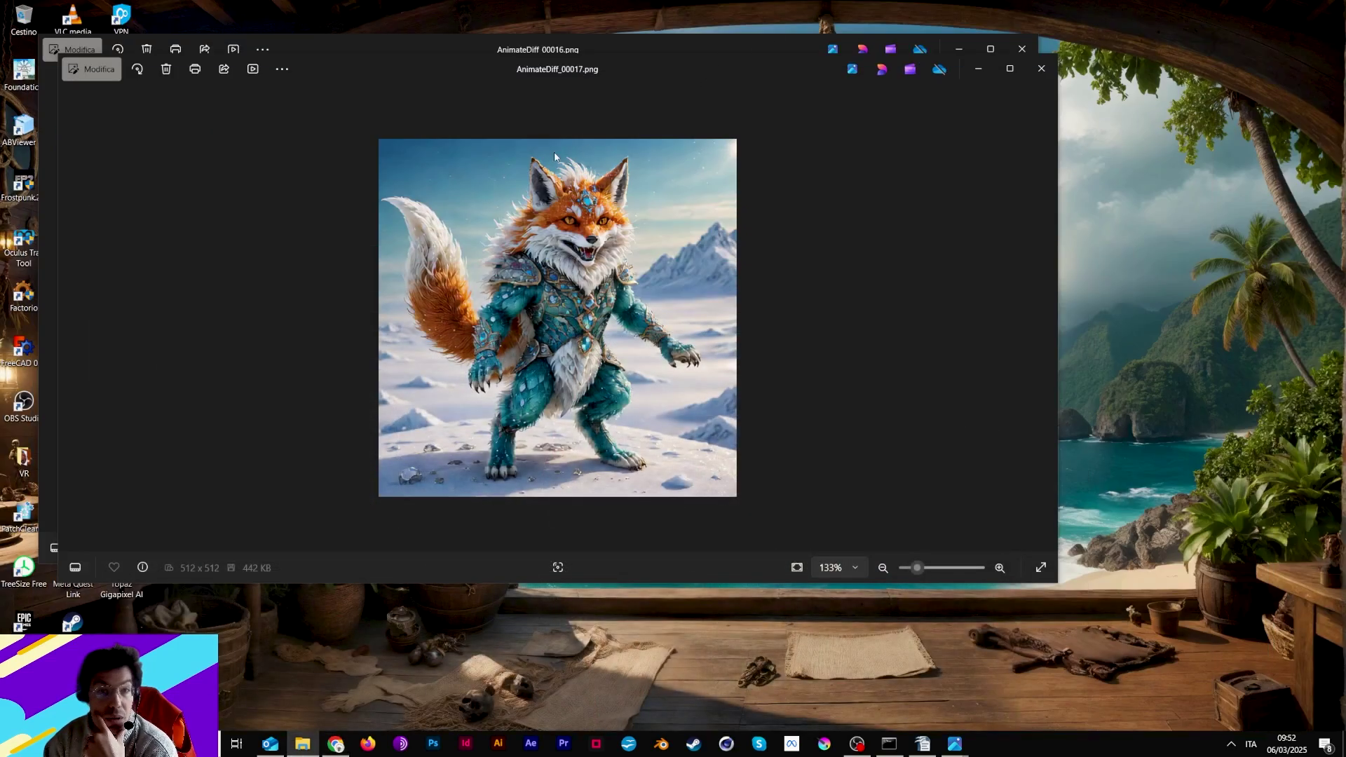
pyautogui.moveTo(338, 42); pyautogui.dragTo(533, 56)
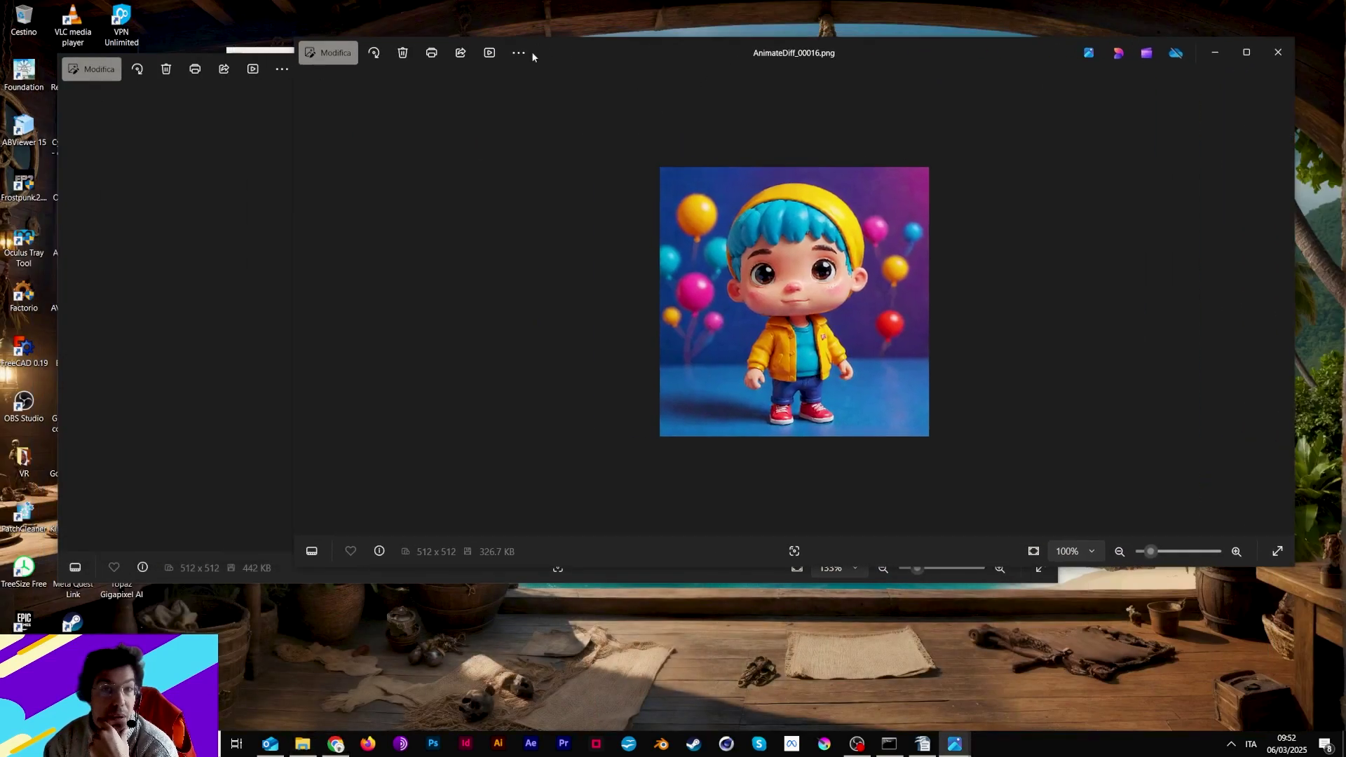
pyautogui.click(230, 130)
pyautogui.click(1009, 68)
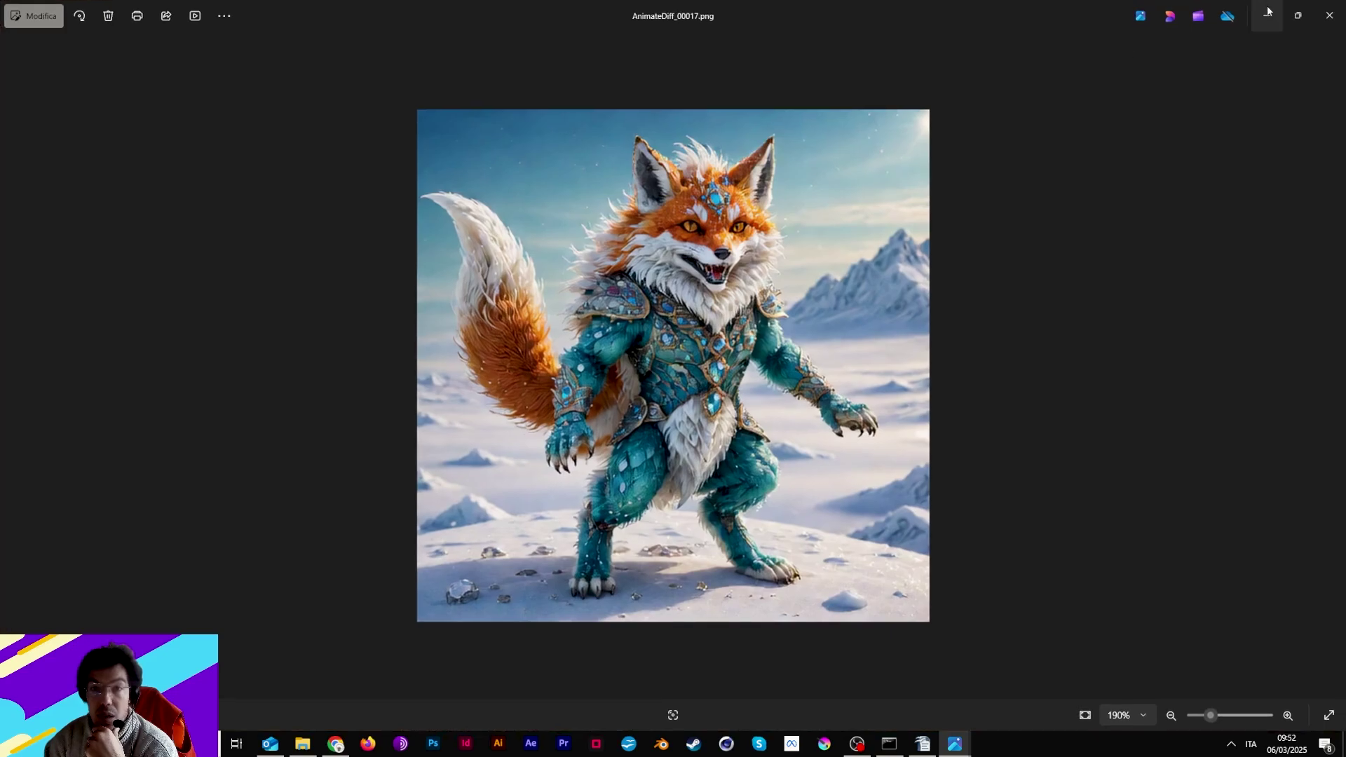
pyautogui.click(1329, 15)
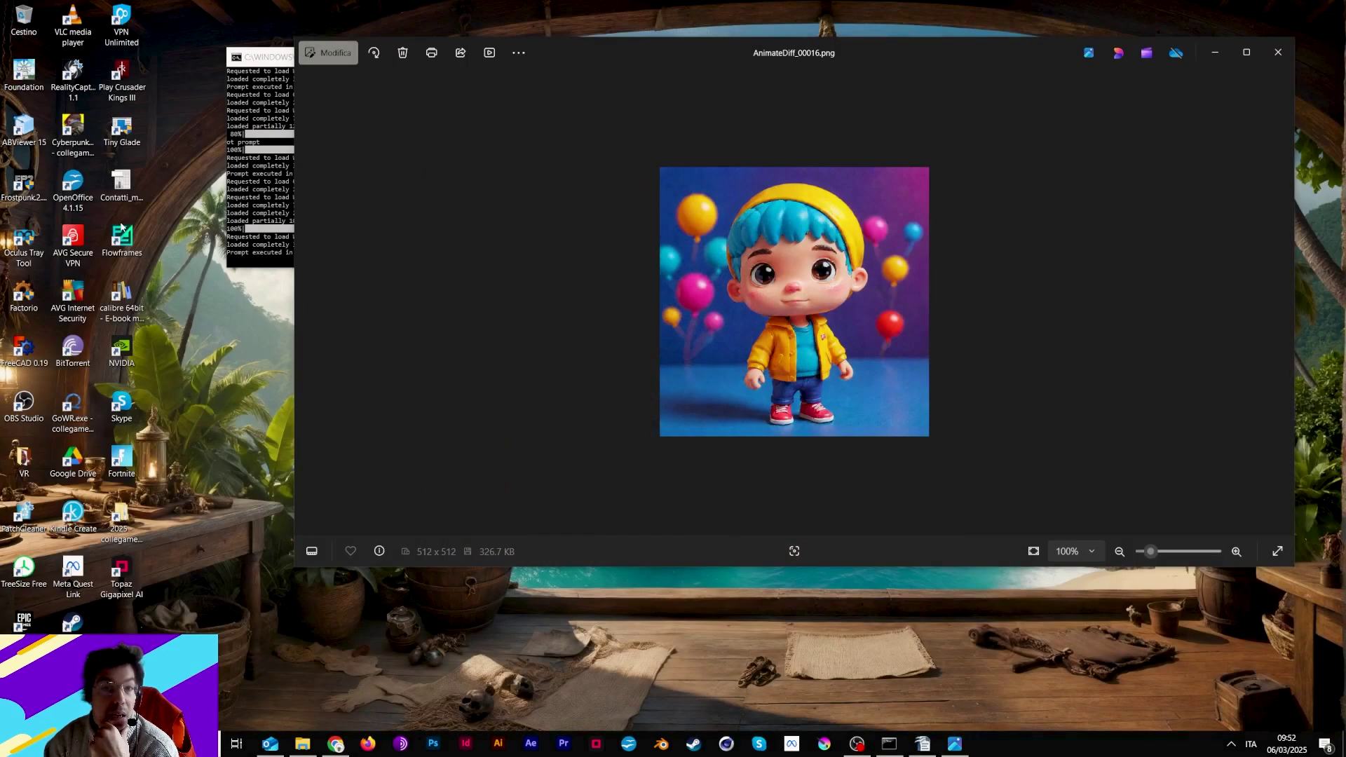
# - Launch Flowframes and review the interpolation AI choices, keeping RIFE - CUDA/Pytorch Implementation of RIFE
pyautogui.click(127, 240)
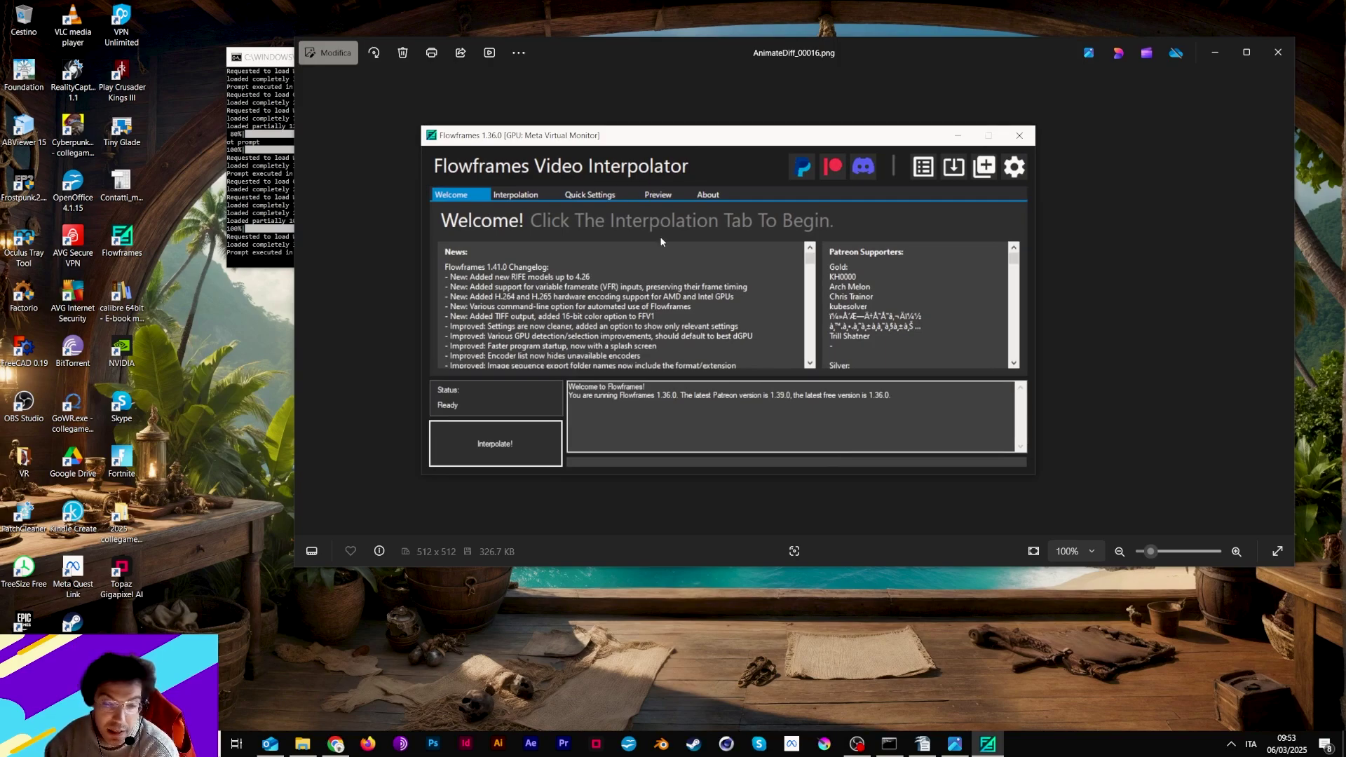
pyautogui.click(525, 199)
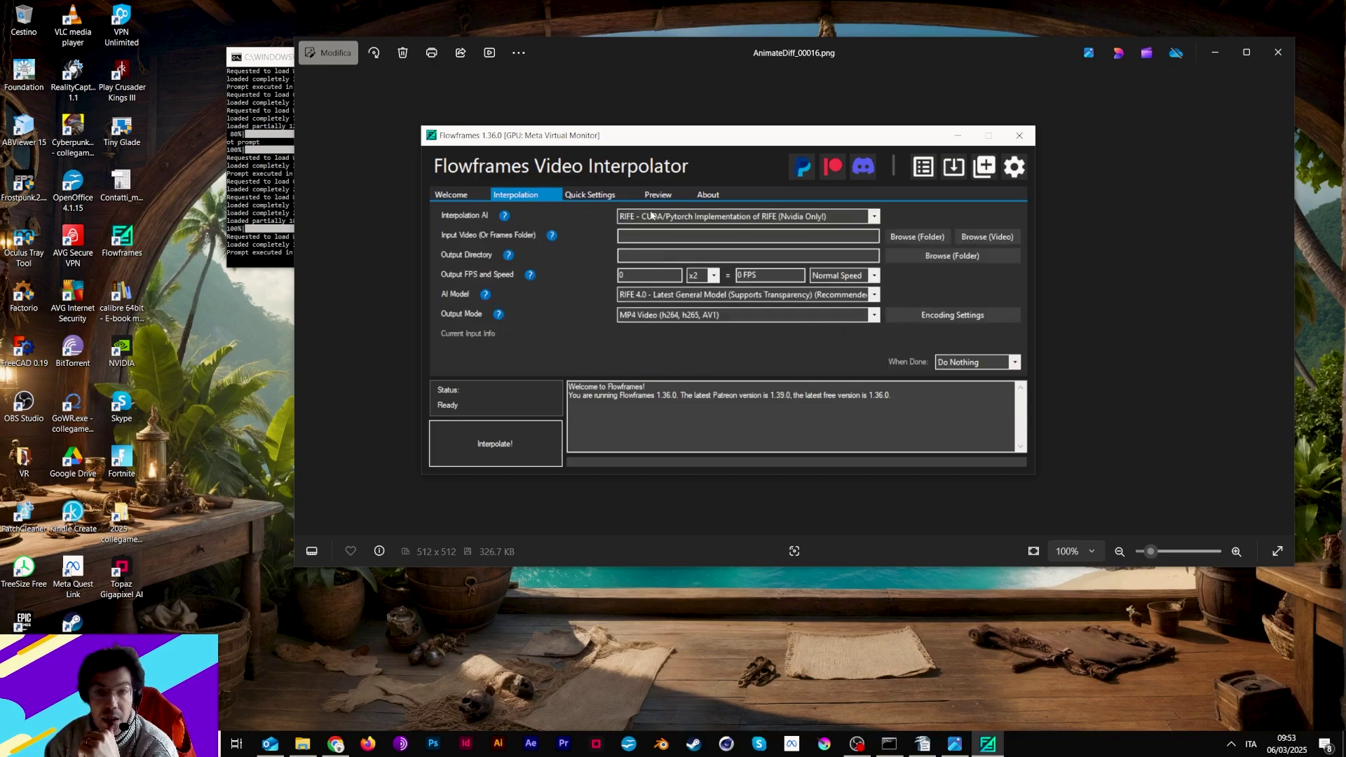
pyautogui.click(874, 217)
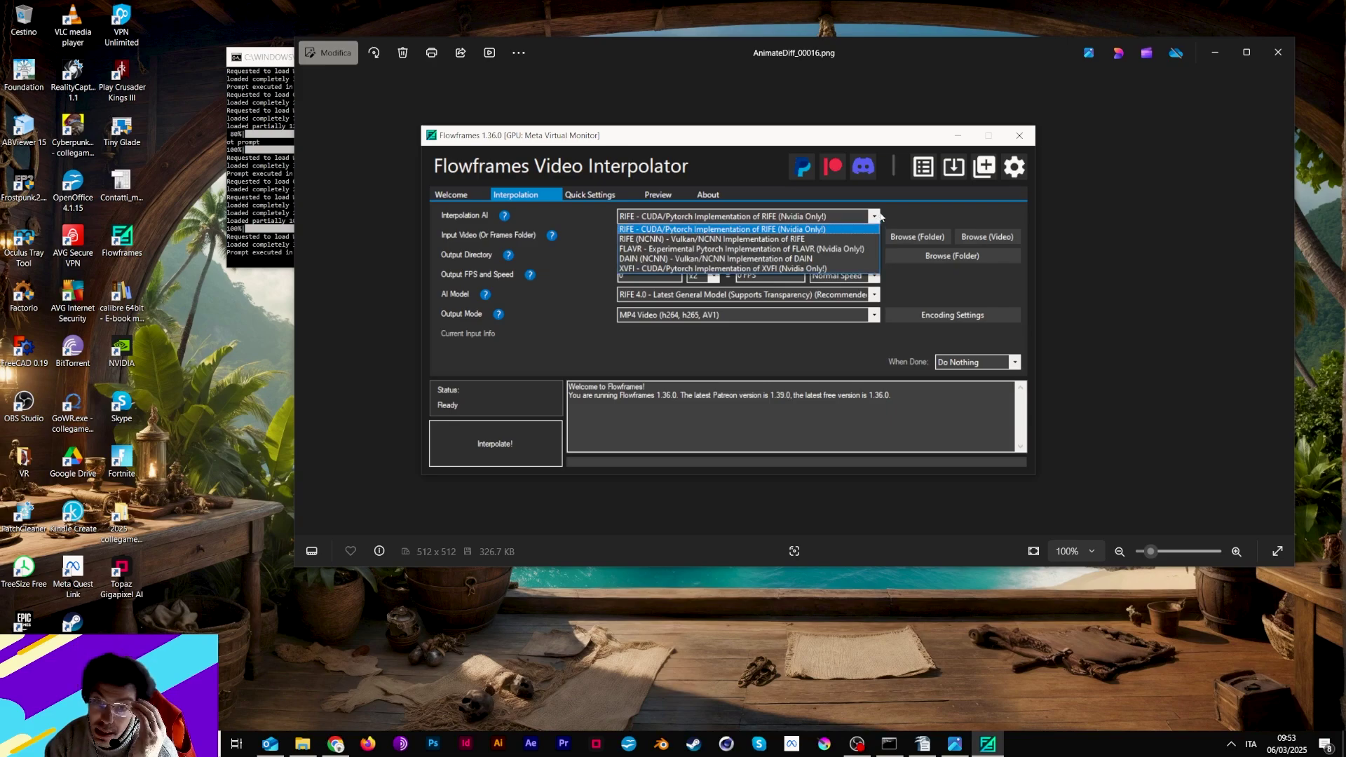
pyautogui.click(976, 211)
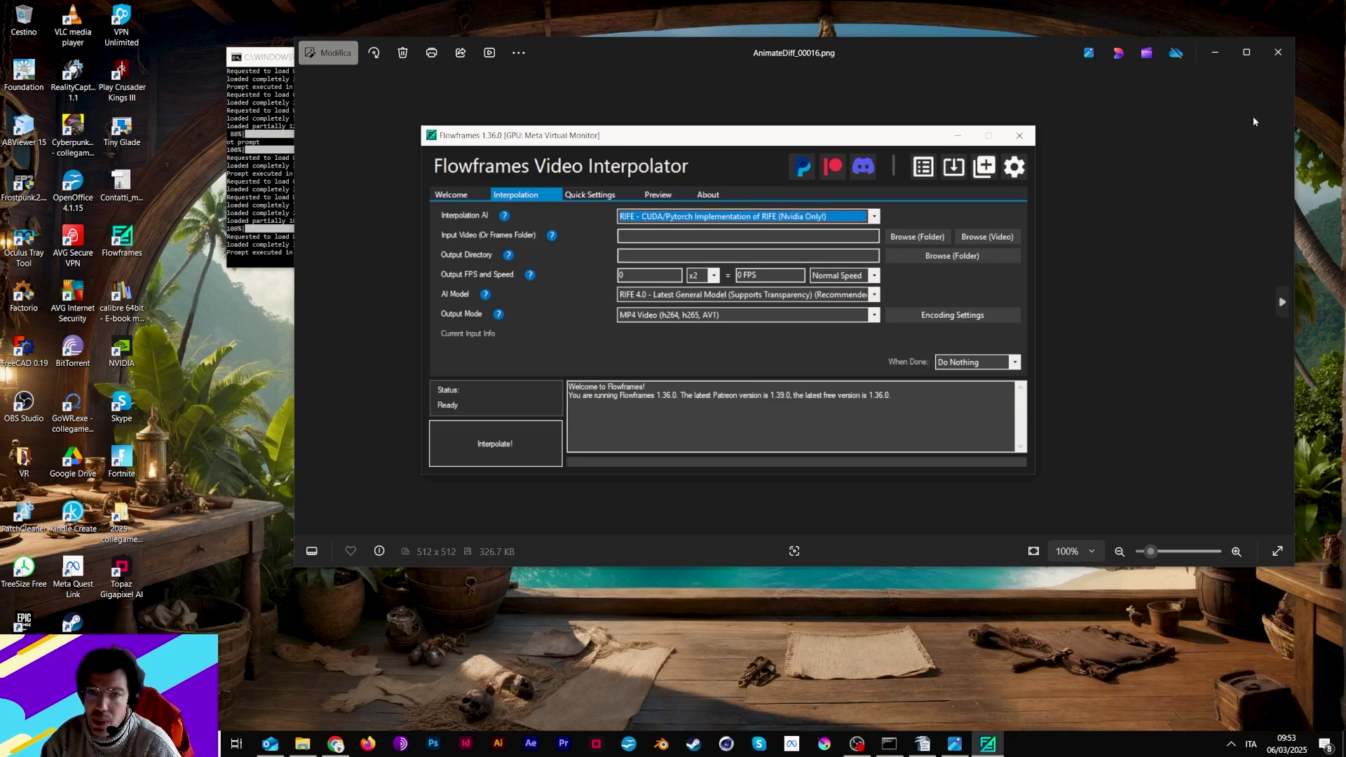
# - Maximize the AnimateDiff_00016.png window, return to Flowframes, and load AnimateDiff_00019.mp4 from the ComfyUI output folder as input video
pyautogui.click(1246, 52)
pyautogui.click(988, 745)
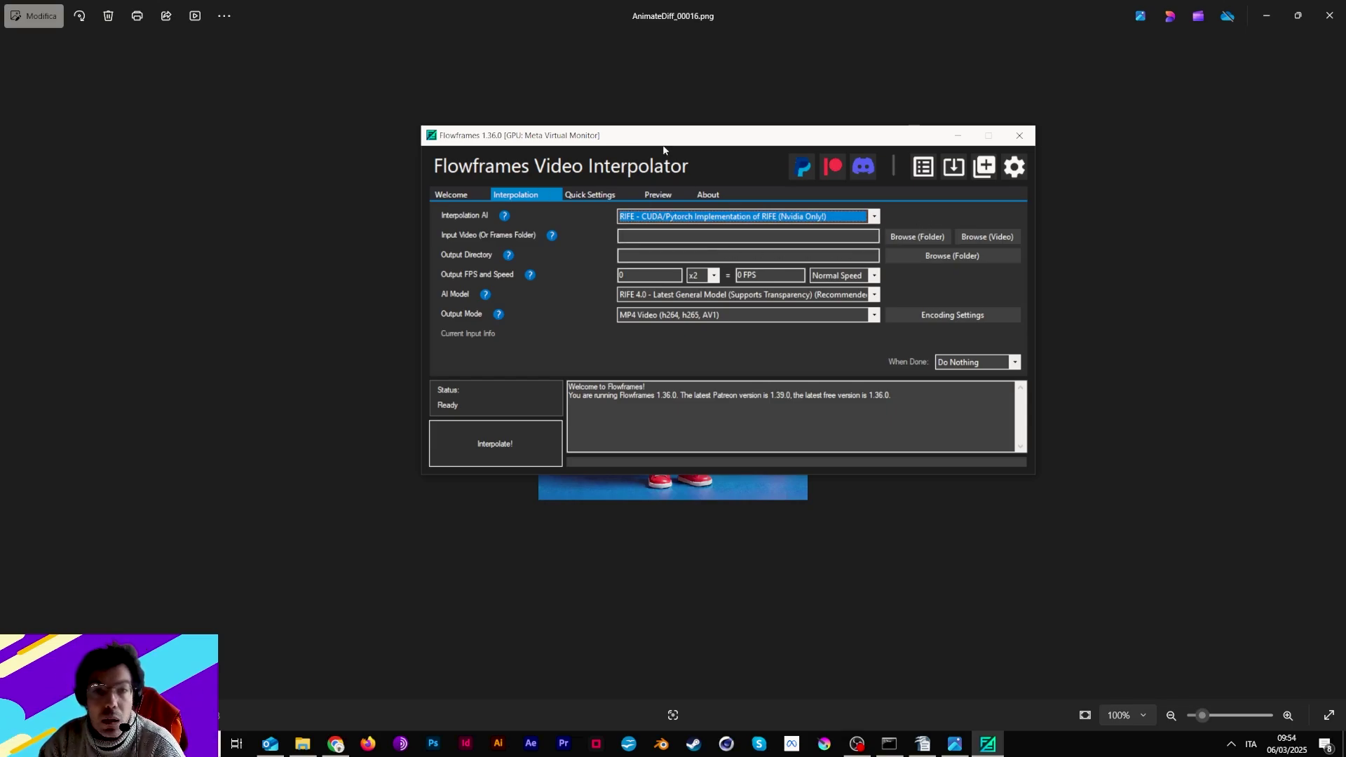
pyautogui.click(656, 237)
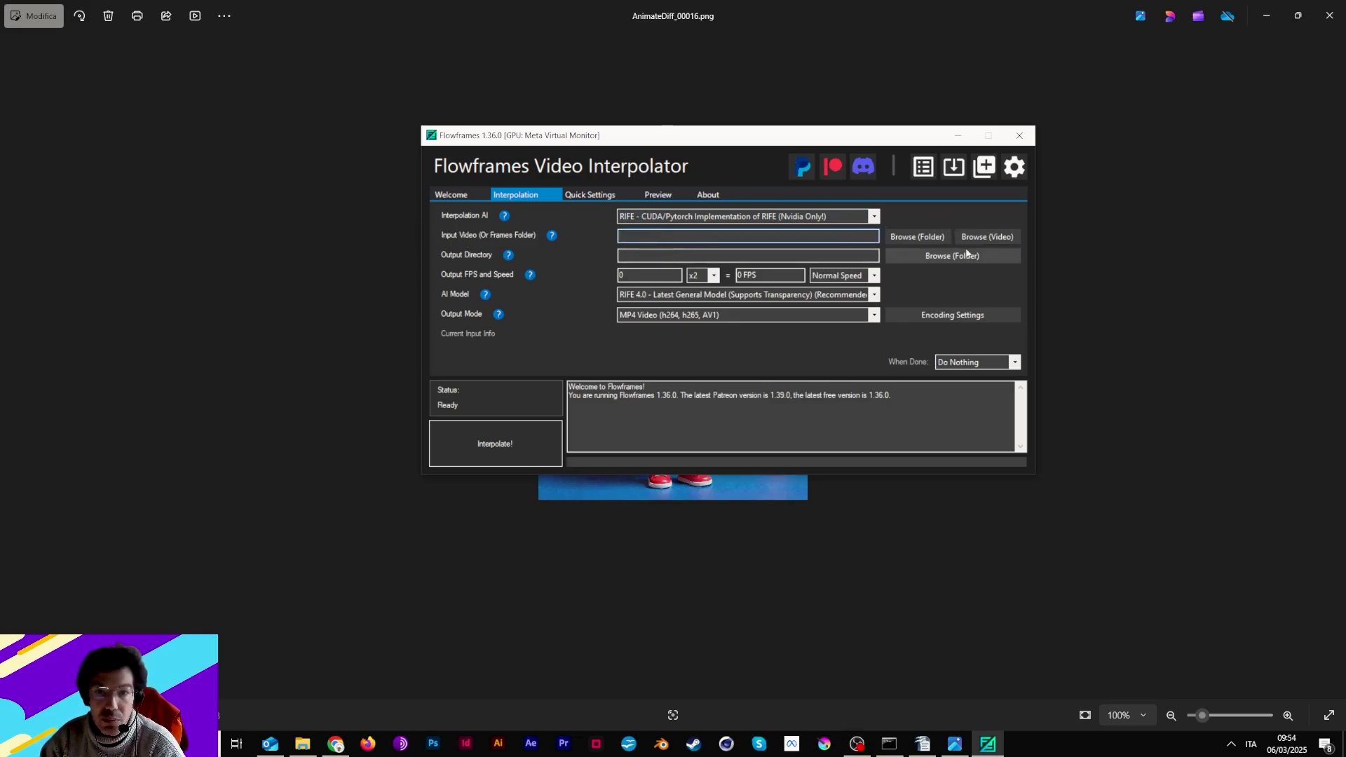
pyautogui.click(986, 235)
pyautogui.scroll(-10, 964, 238)
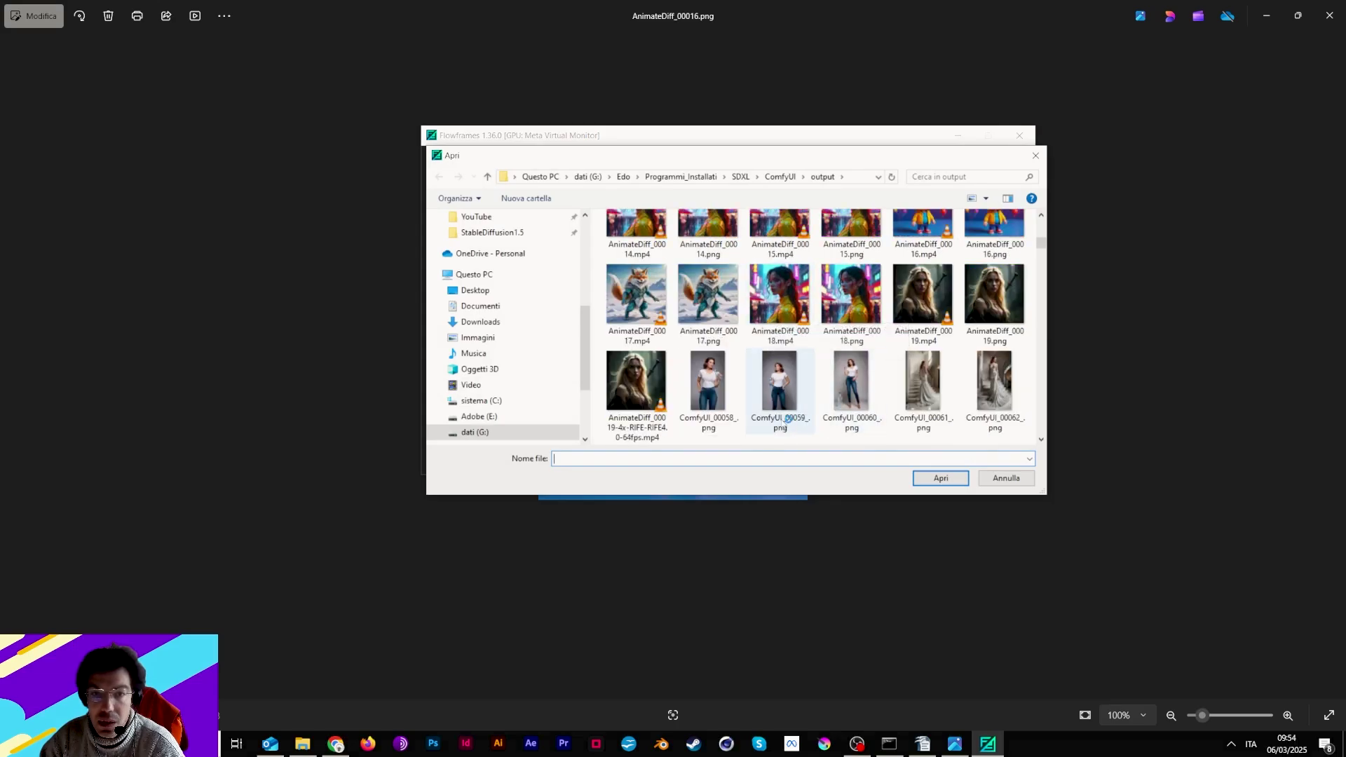
pyautogui.doubleClick(902, 301)
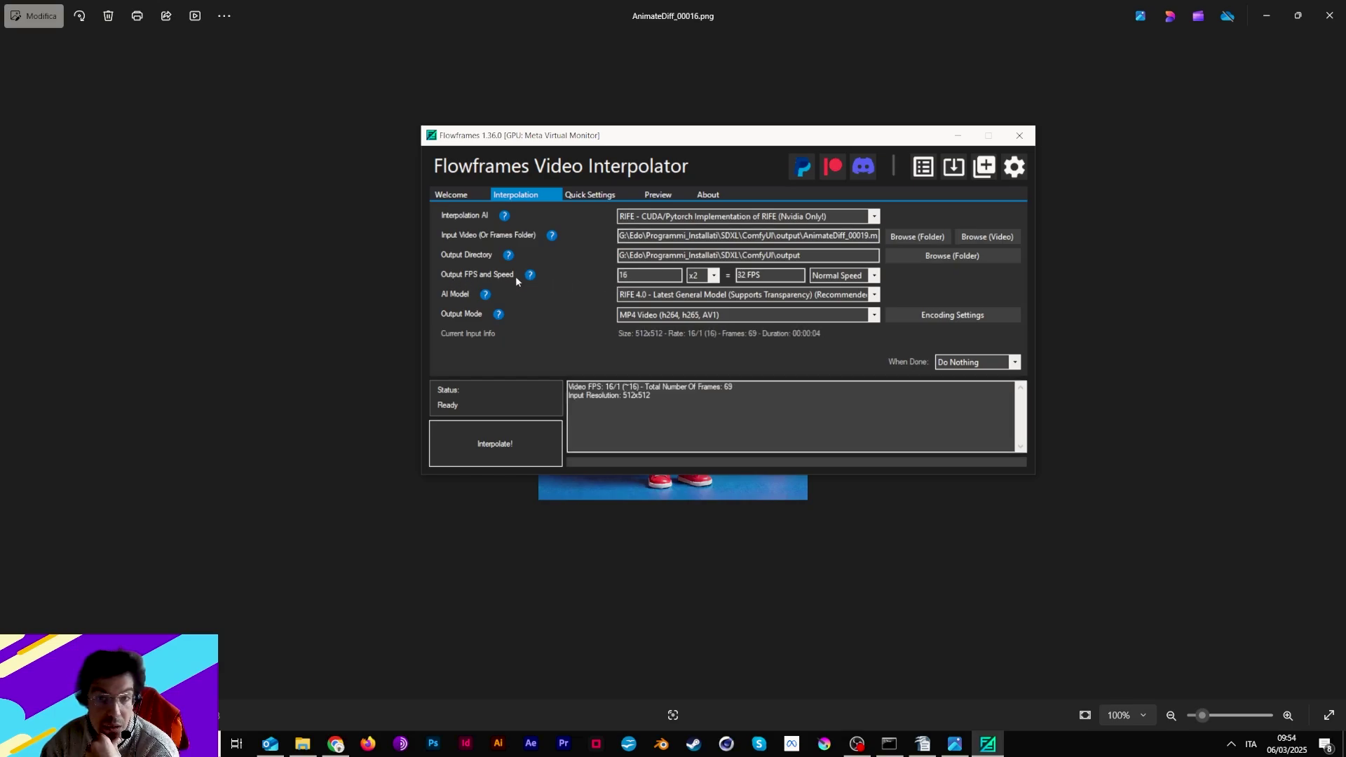
# - Set the output frame rate multiplier to x4 and the speed to 2x Slowmo
pyautogui.click(630, 277)
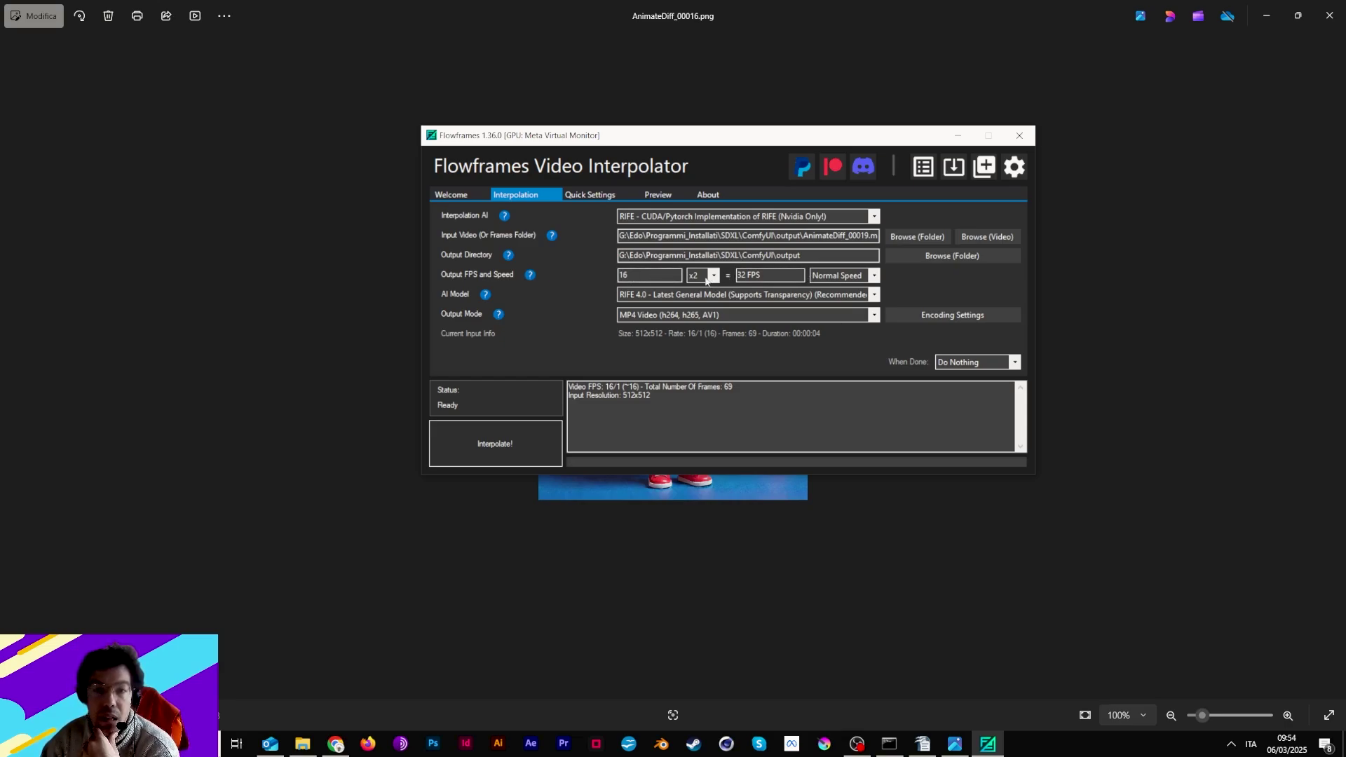
pyautogui.click(706, 281)
pyautogui.click(712, 308)
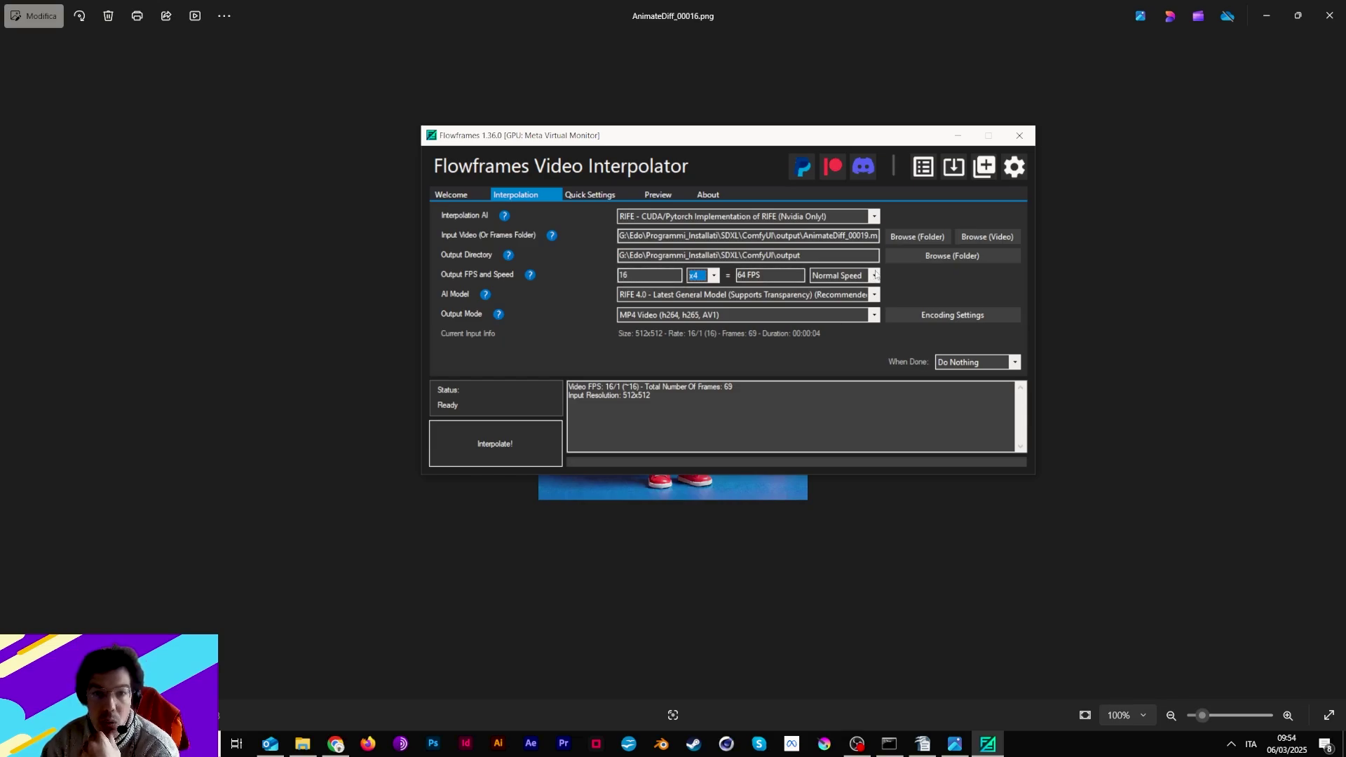
pyautogui.click(841, 276)
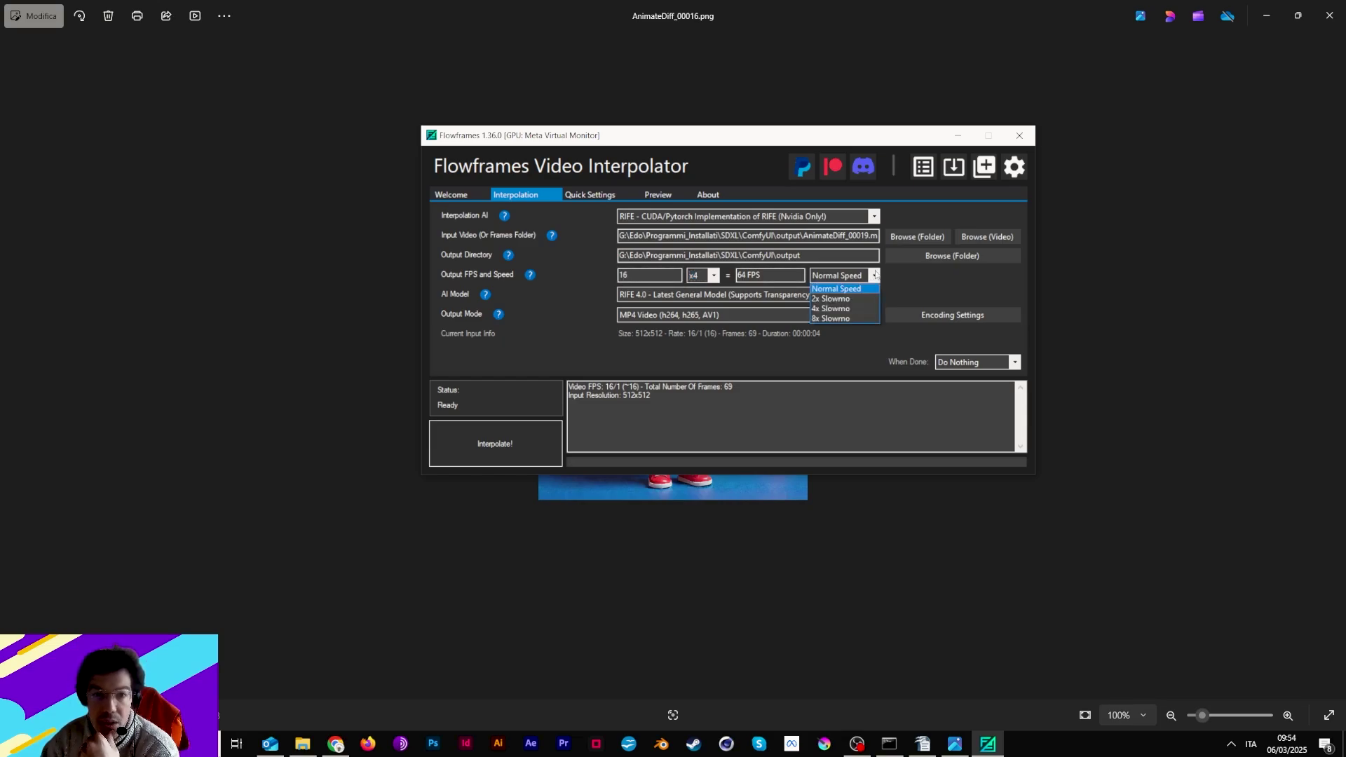
pyautogui.click(836, 299)
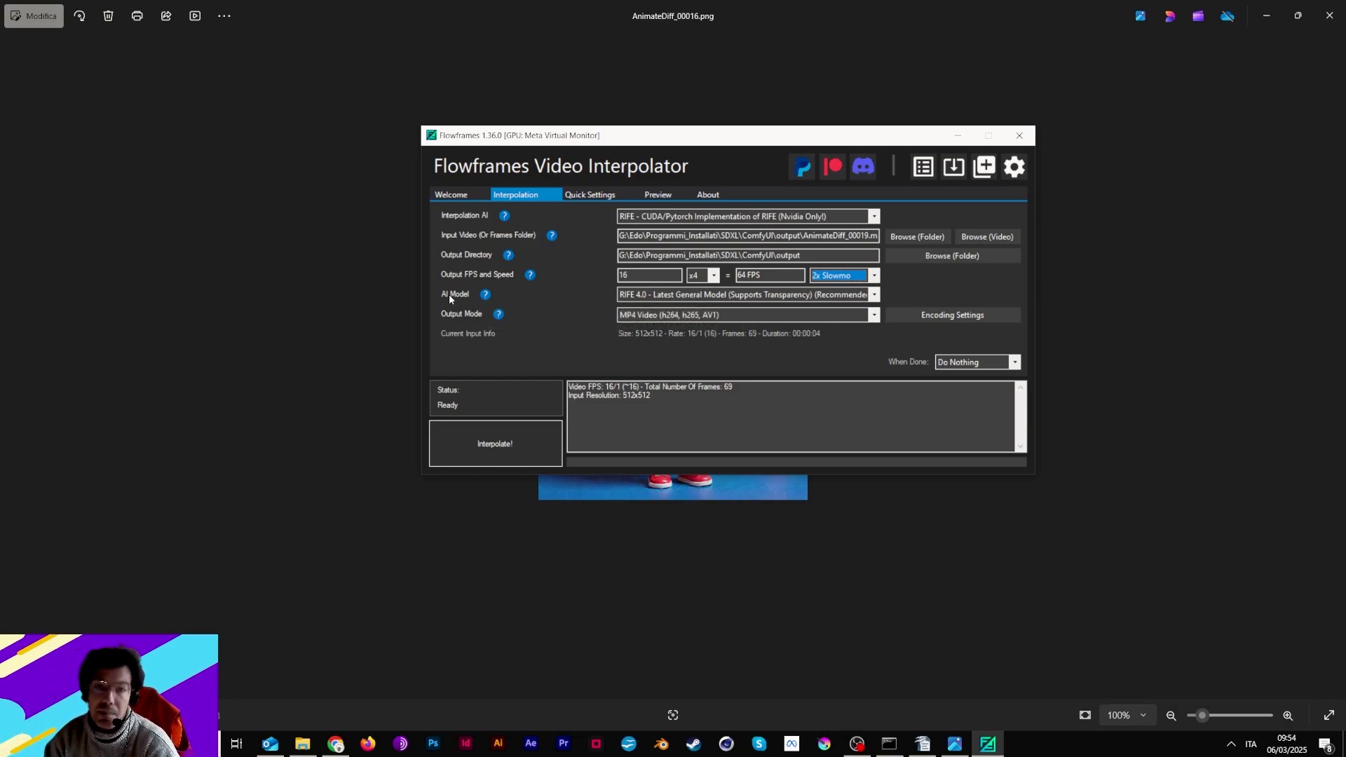
# - Keep RIFE 4.0 as the AI model, run the interpolation, and dismiss the NVIDIA Broadcast notification
pyautogui.click(874, 295)
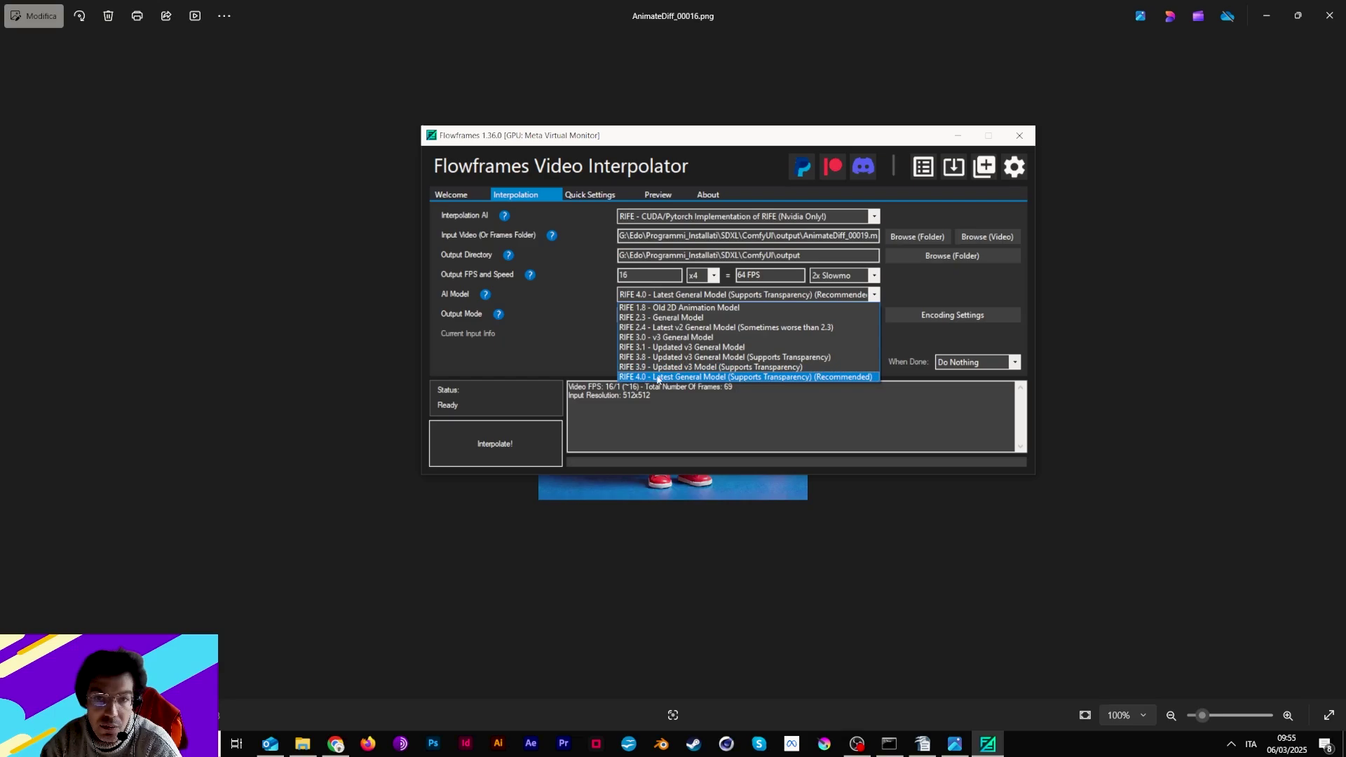
pyautogui.click(942, 290)
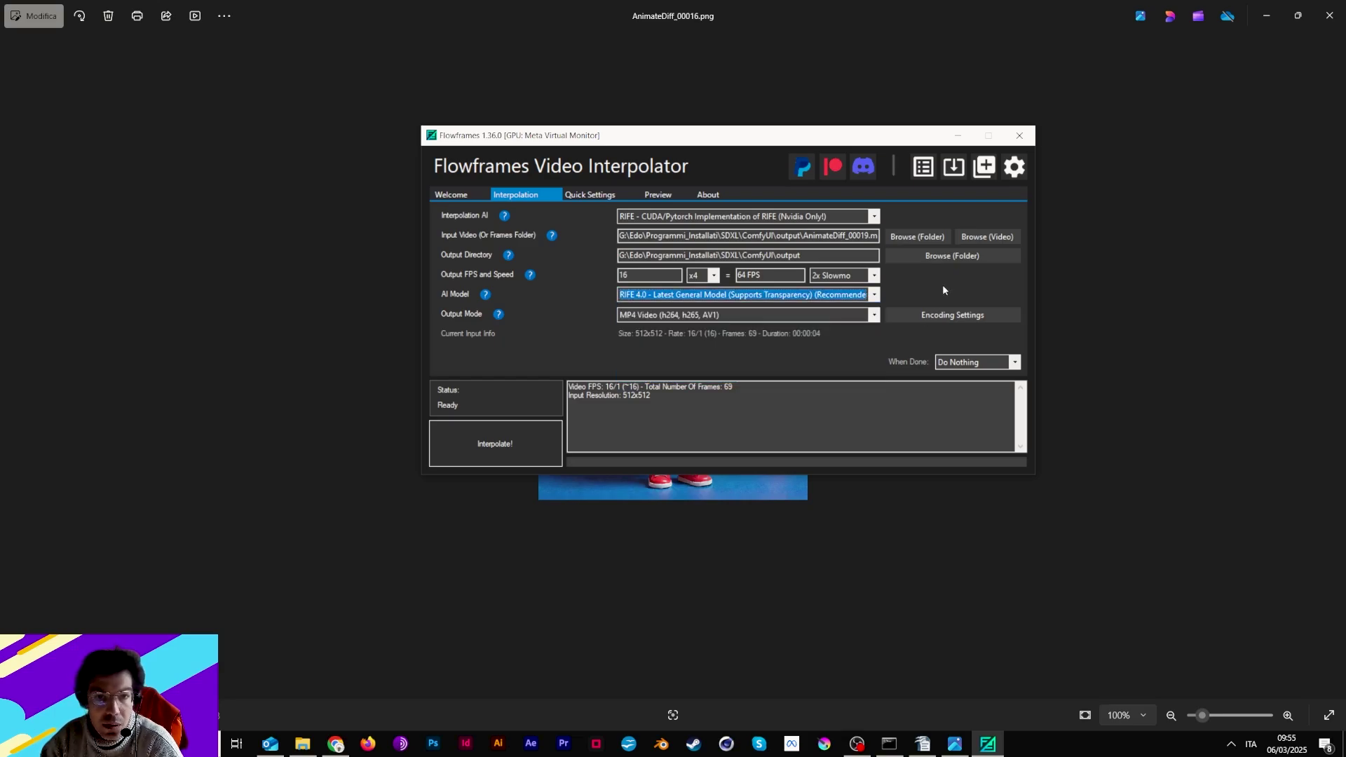
pyautogui.click(520, 438)
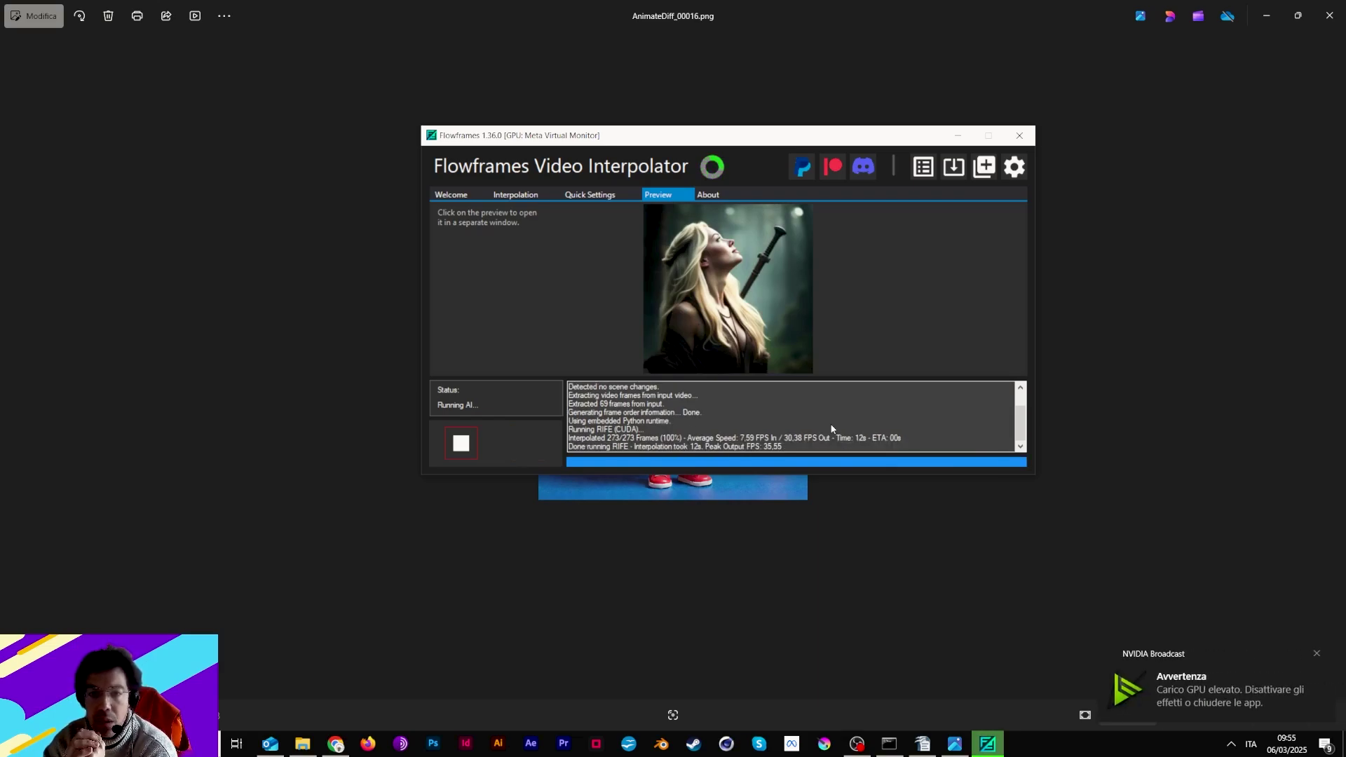
pyautogui.click(1316, 653)
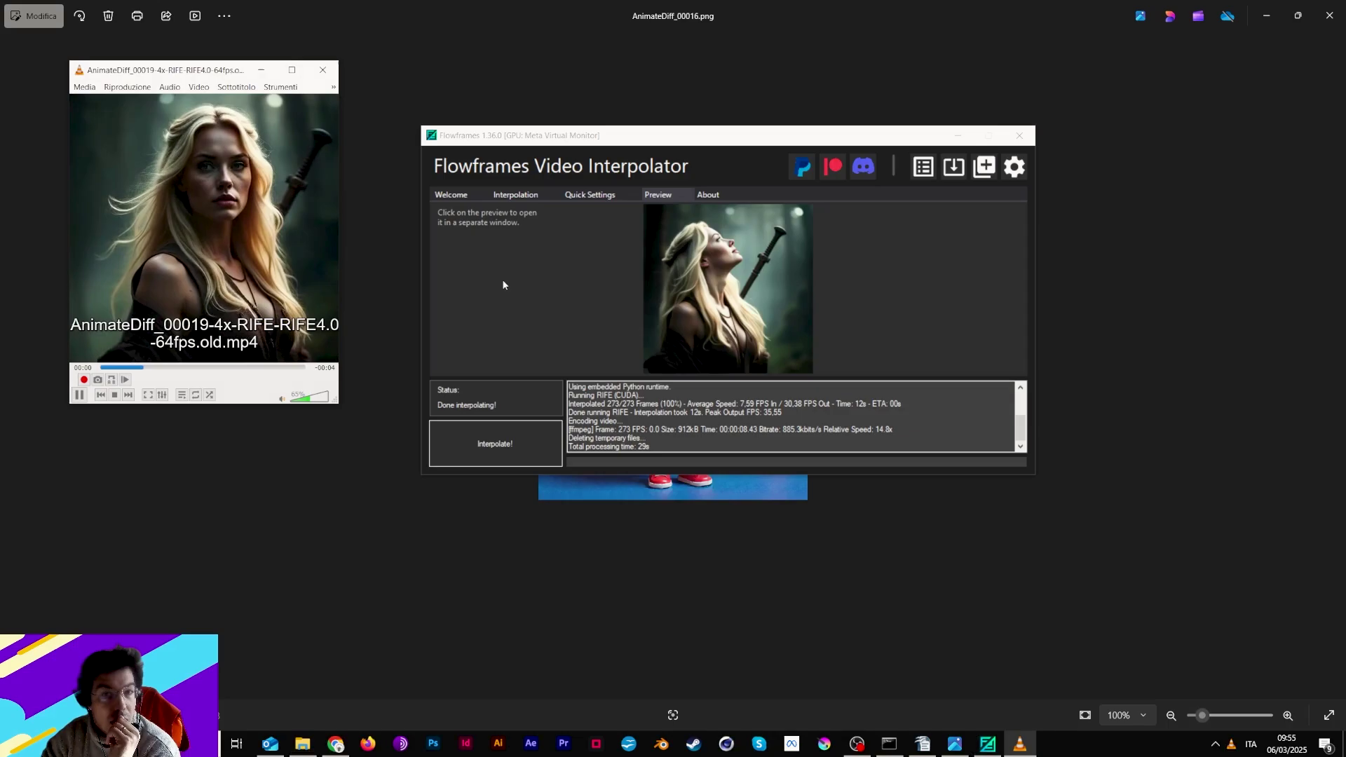
# - Watch AnimateDiff_00019-4x-RIFE-RIFE4.0-64fps.old.mp4 in an enlarged VLC window and put the player away
pyautogui.moveTo(335, 401); pyautogui.dragTo(663, 550)
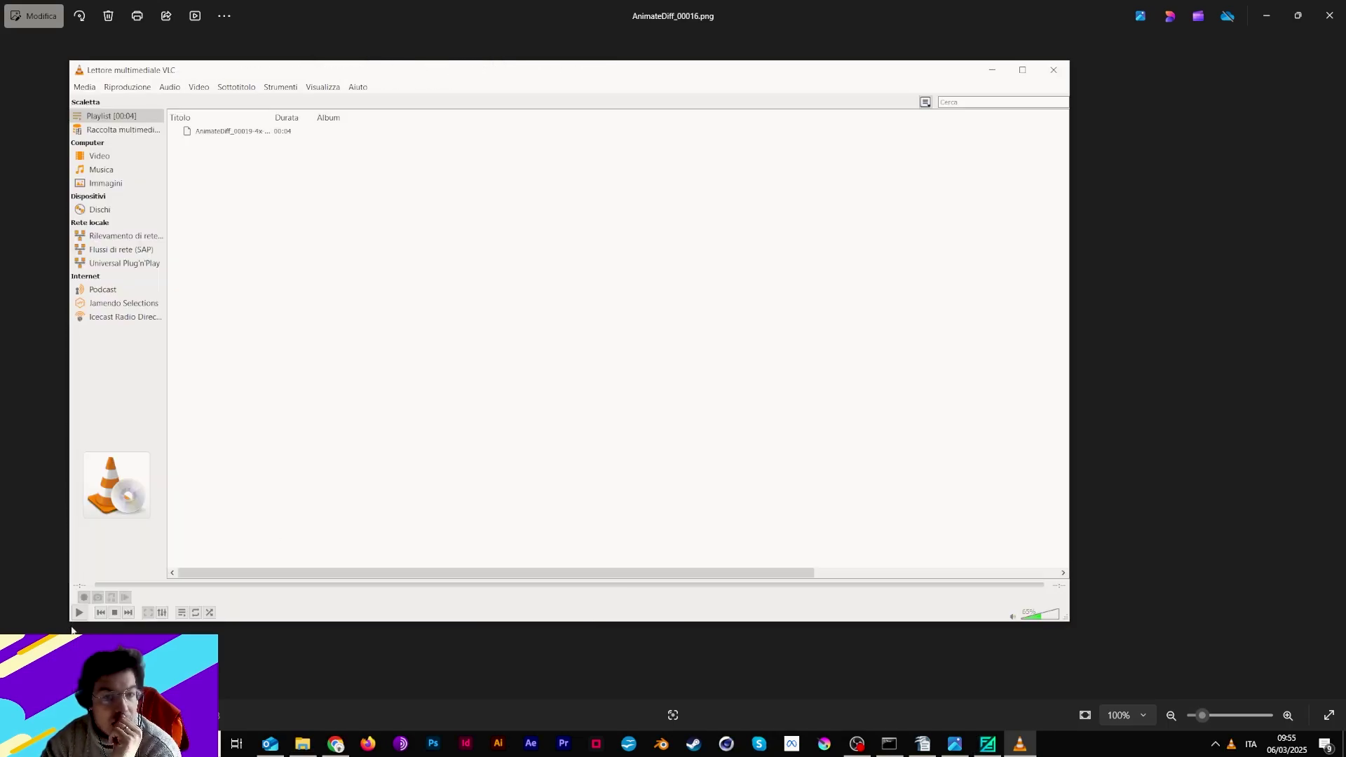
pyautogui.click(78, 612)
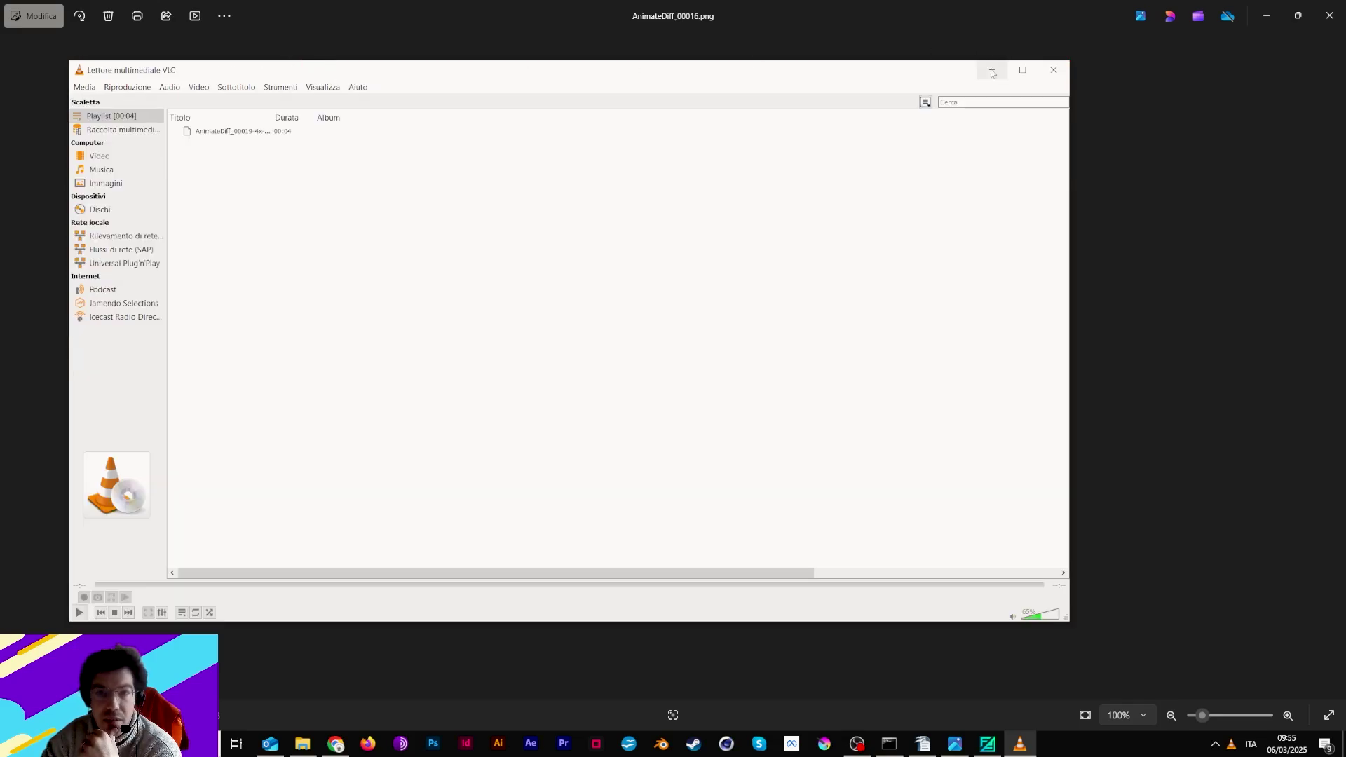
pyautogui.click(992, 71)
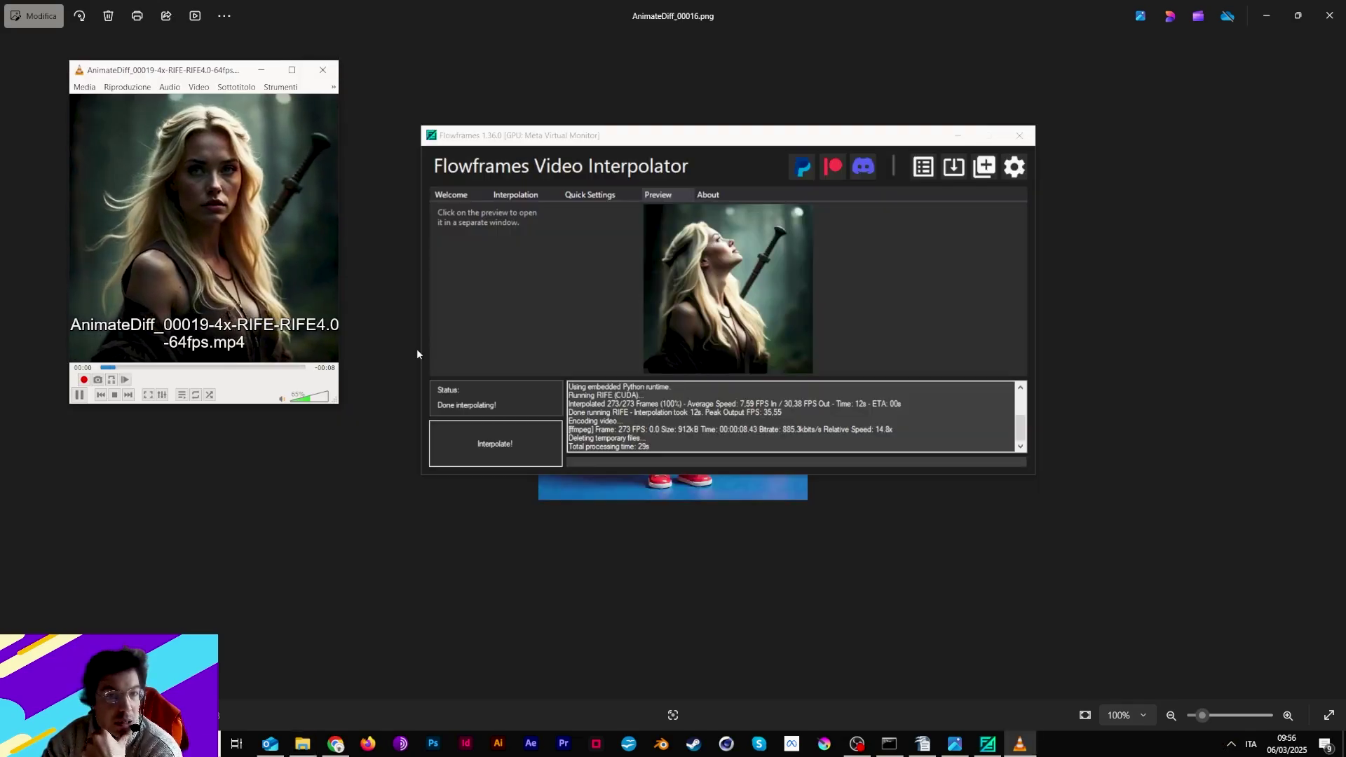
# - Watch the slow-motion AnimateDiff_00019-4x-RIFE-RIFE4.0-64fps.mp4 in VLC, and close the player and Flowframes
pyautogui.moveTo(343, 400); pyautogui.dragTo(642, 565)
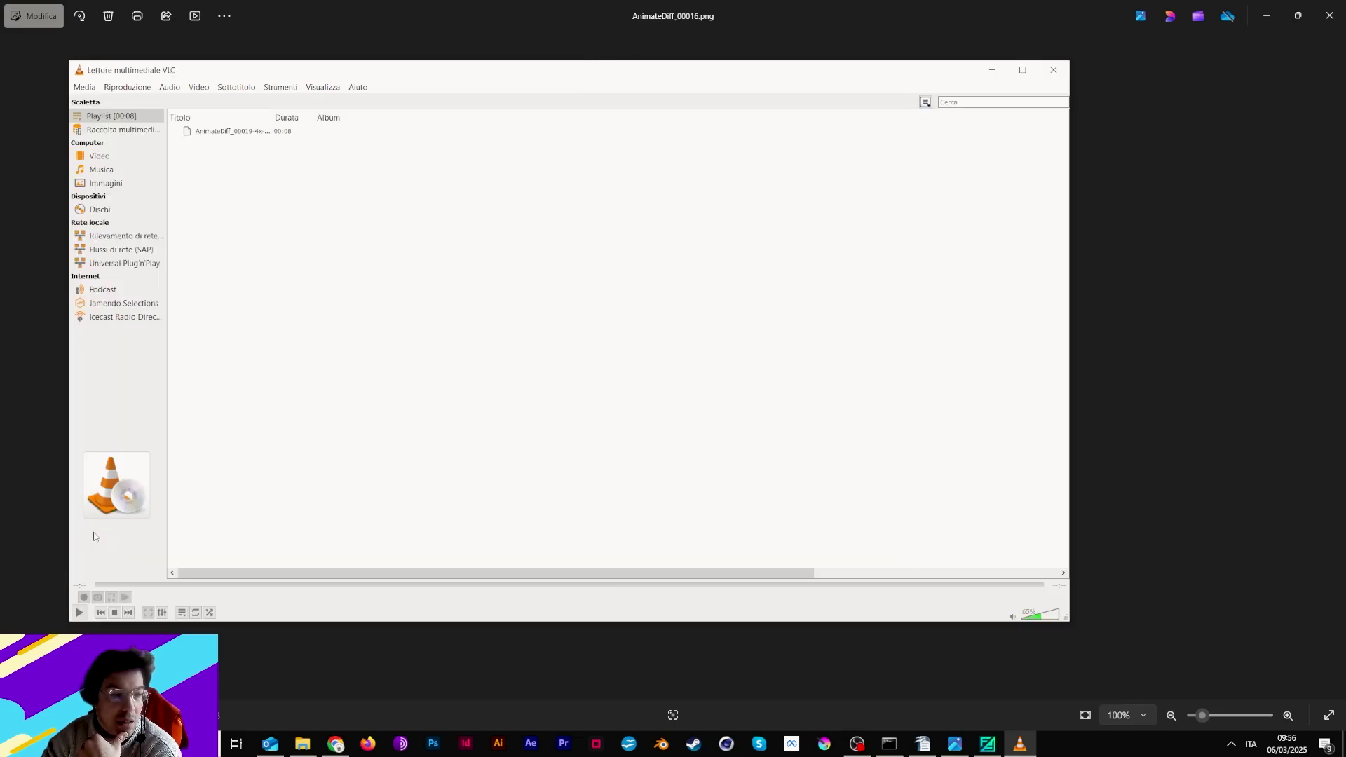
pyautogui.click(80, 614)
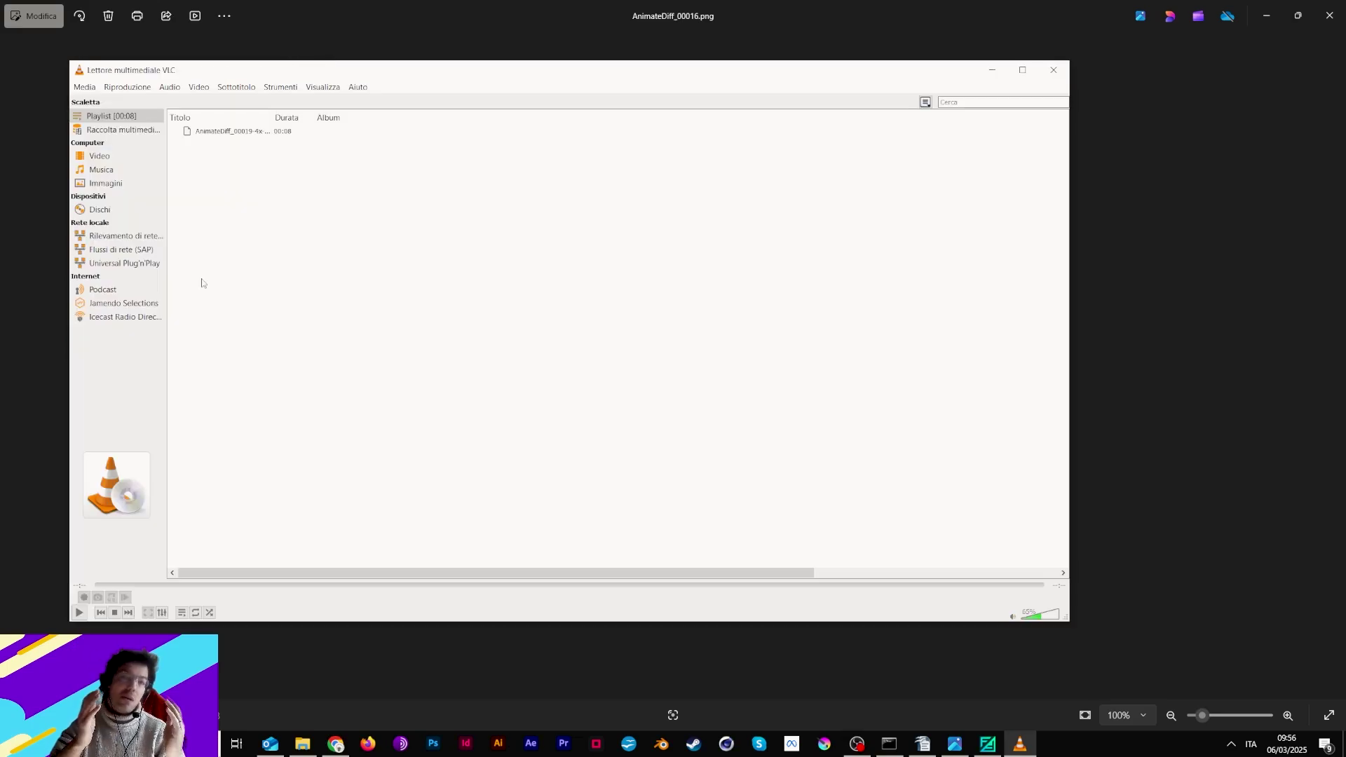
pyautogui.click(1054, 69)
pyautogui.click(544, 163)
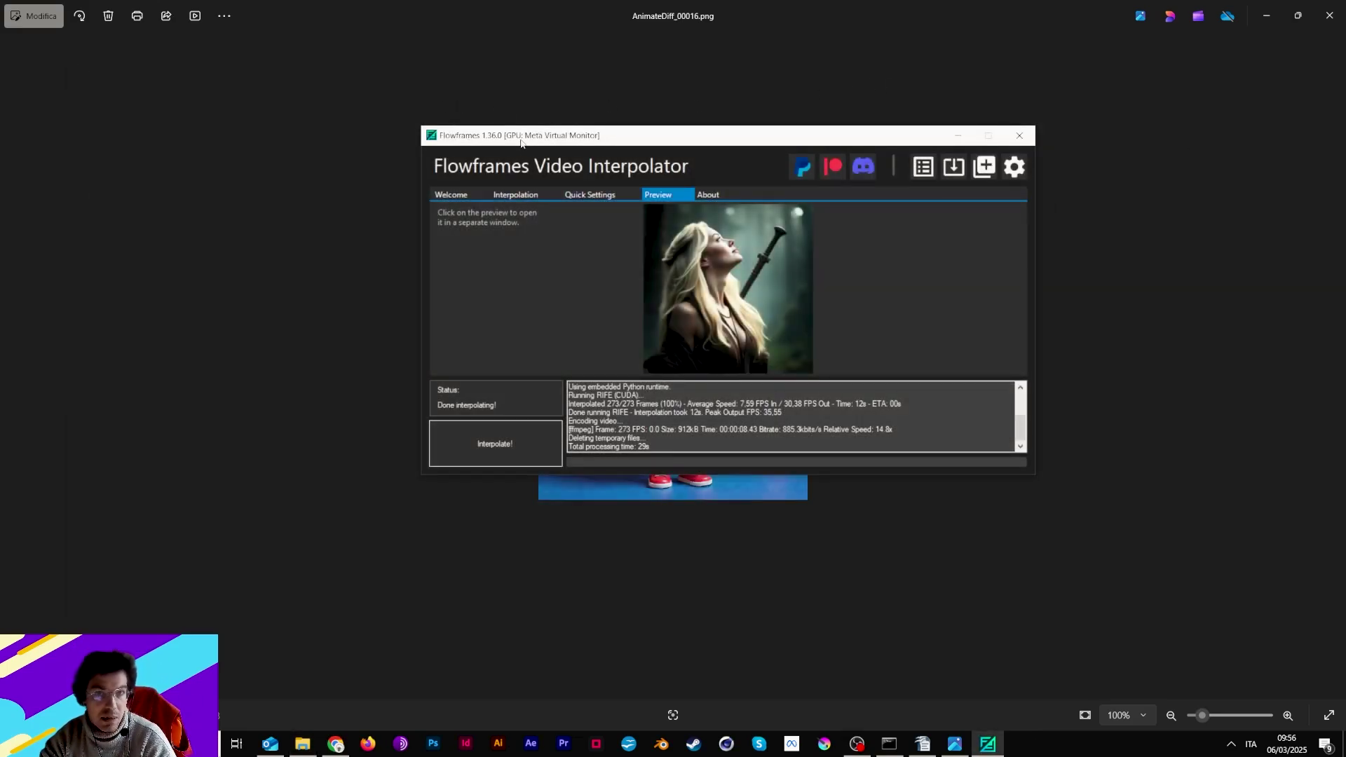
pyautogui.click(1019, 135)
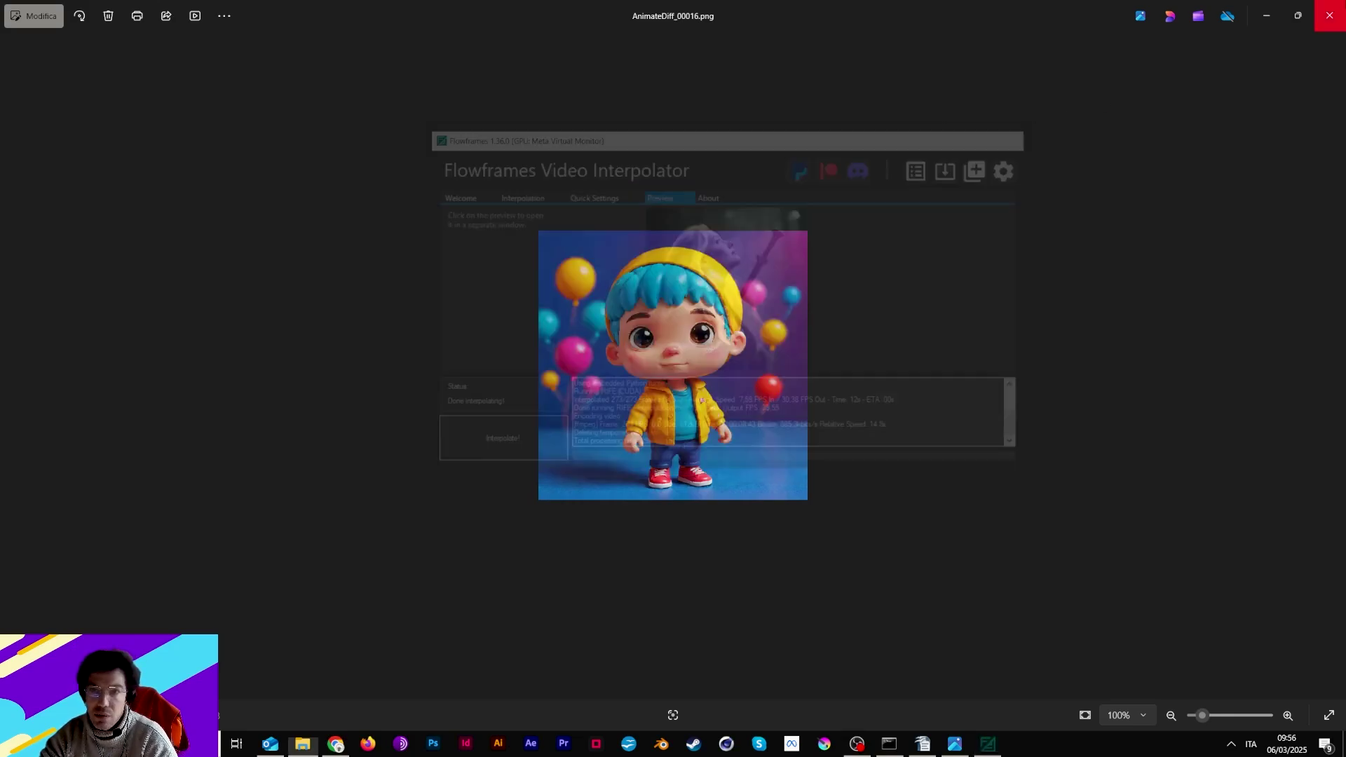
# - Close the AnimateDiff_00016.png image, switch to ComfyUI in Chrome, and review the whole image-to-video workflow from the loaders to Video Combine
pyautogui.click(1342, 6)
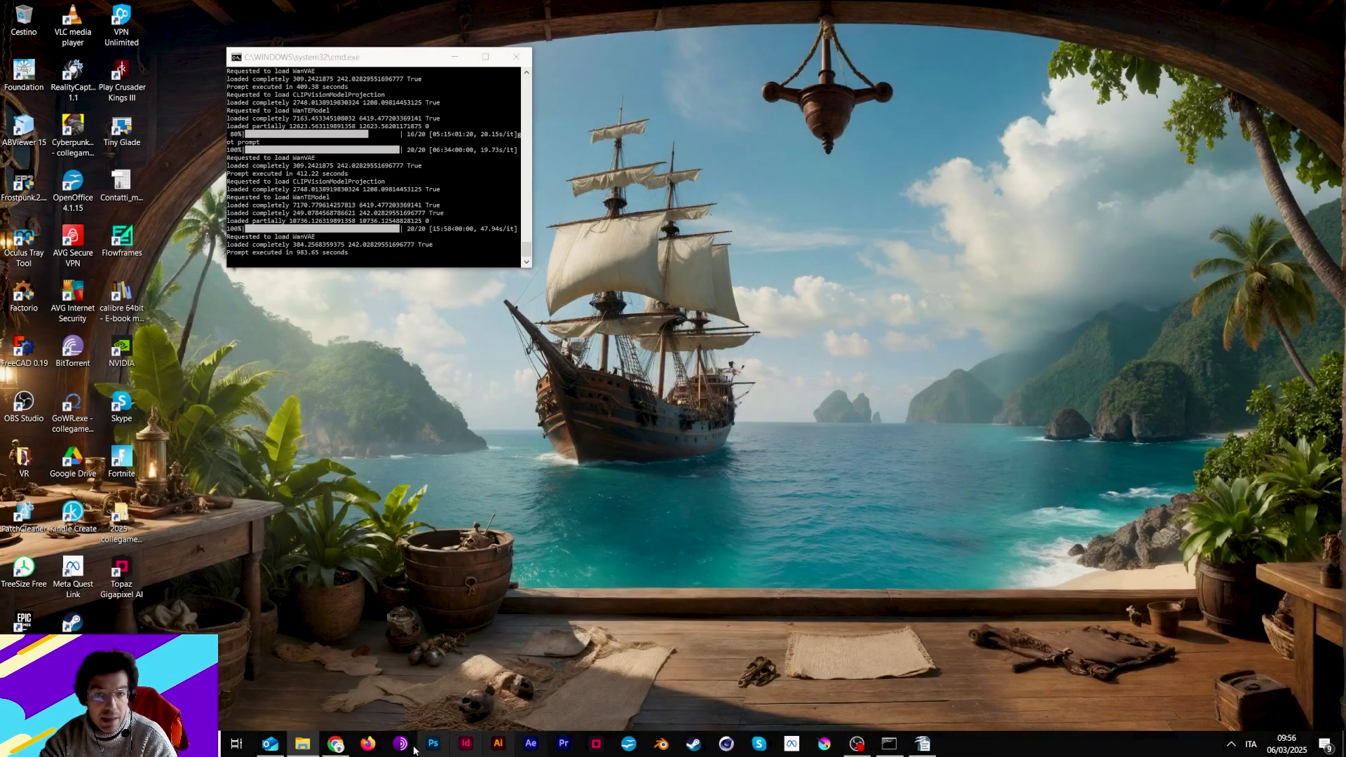
pyautogui.click(336, 746)
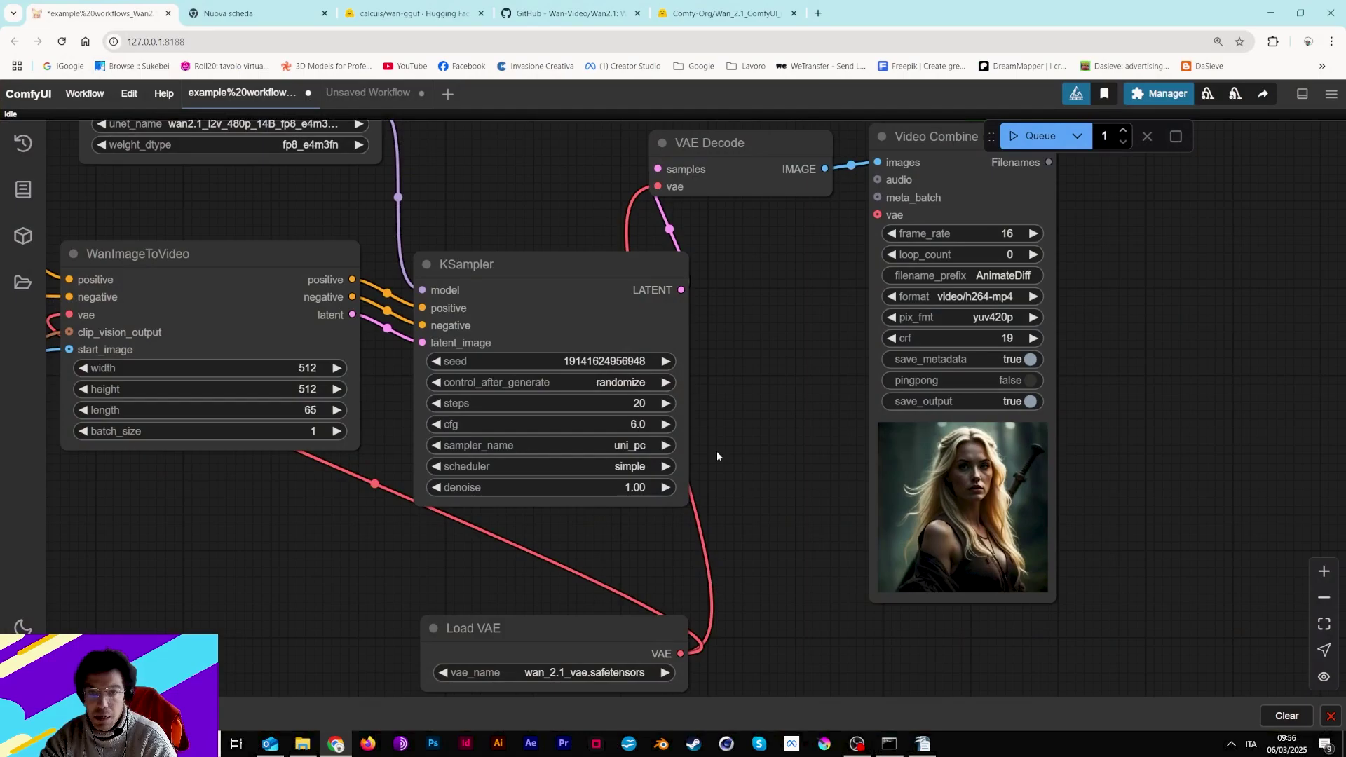
pyautogui.scroll(-2, 716, 456)
pyautogui.moveTo(716, 457); pyautogui.dragTo(836, 477)
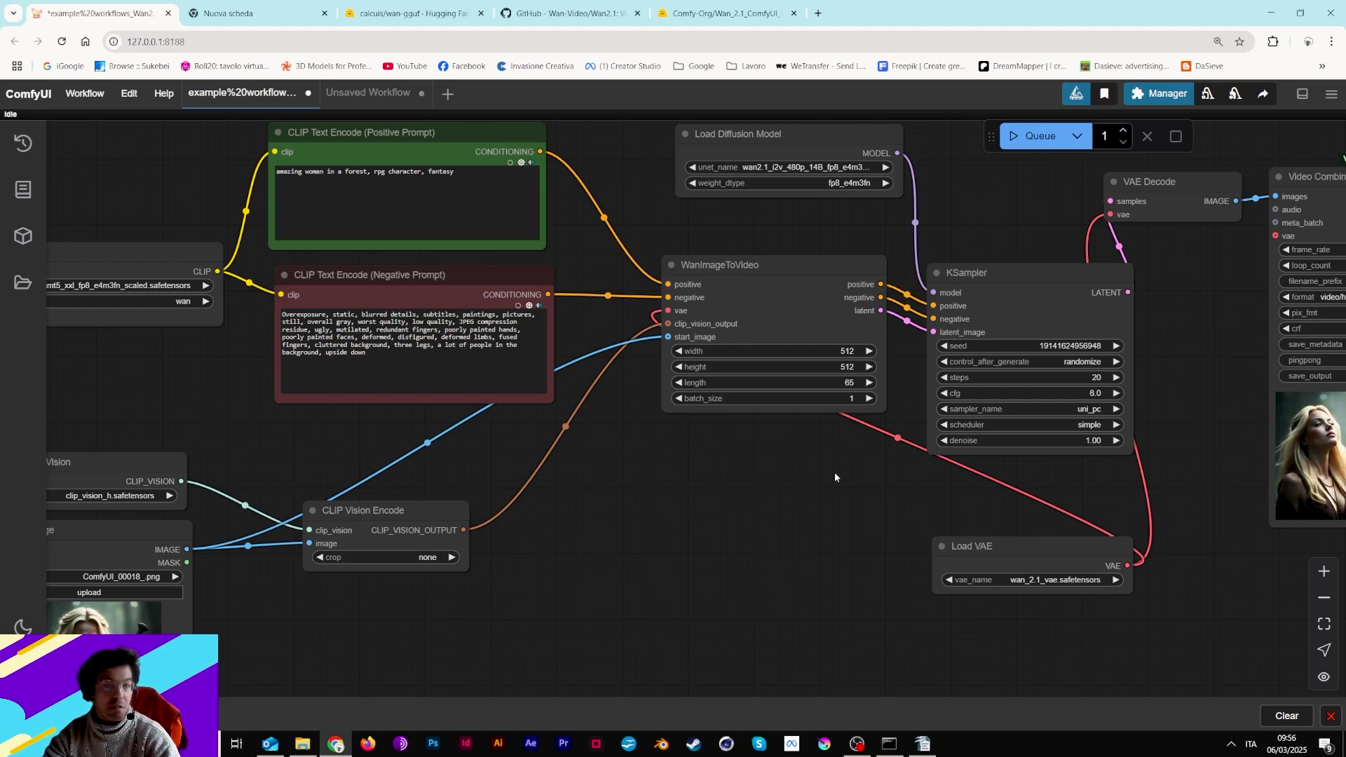
pyautogui.scroll(-4, 792, 297)
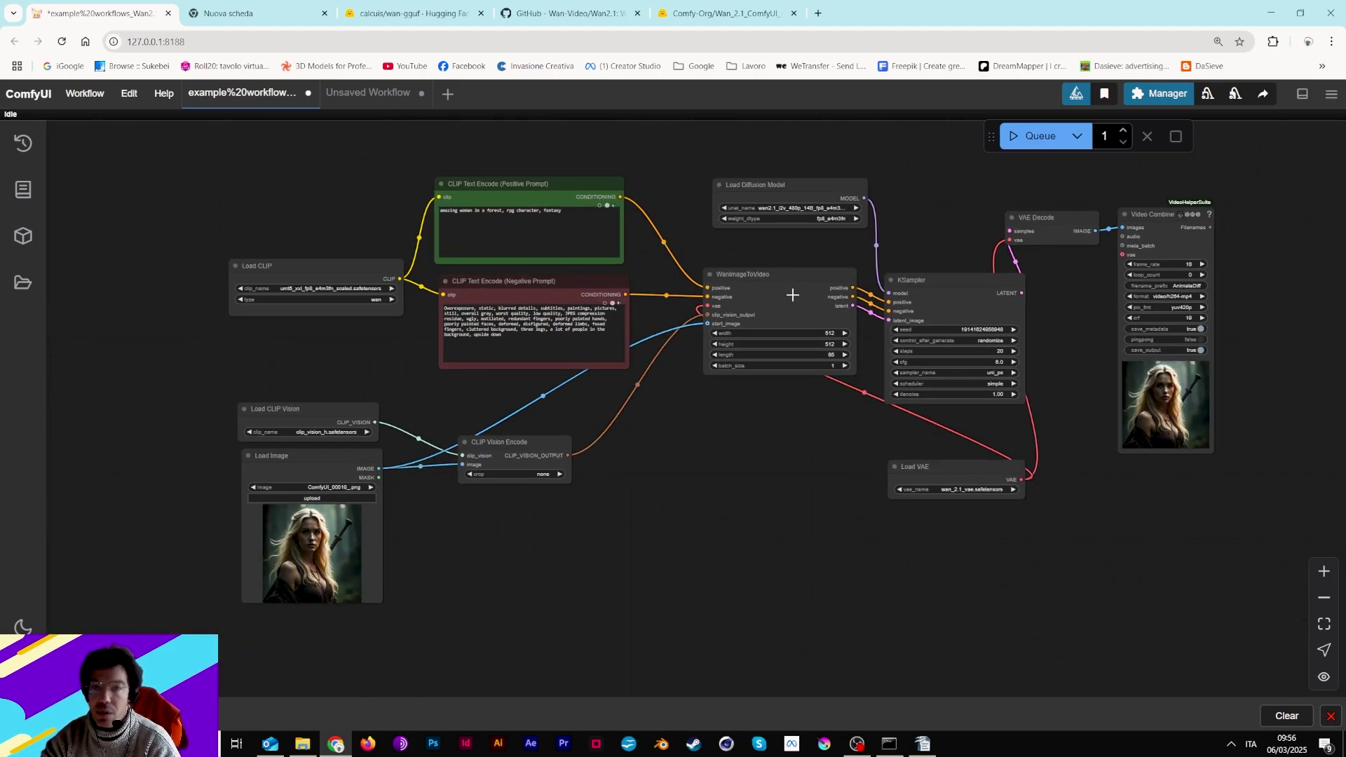
pyautogui.moveTo(930, 224); pyautogui.dragTo(853, 208)
pyautogui.scroll(3, 771, 334)
pyautogui.moveTo(323, 393); pyautogui.dragTo(430, 379)
pyautogui.scroll(-3, 615, 356)
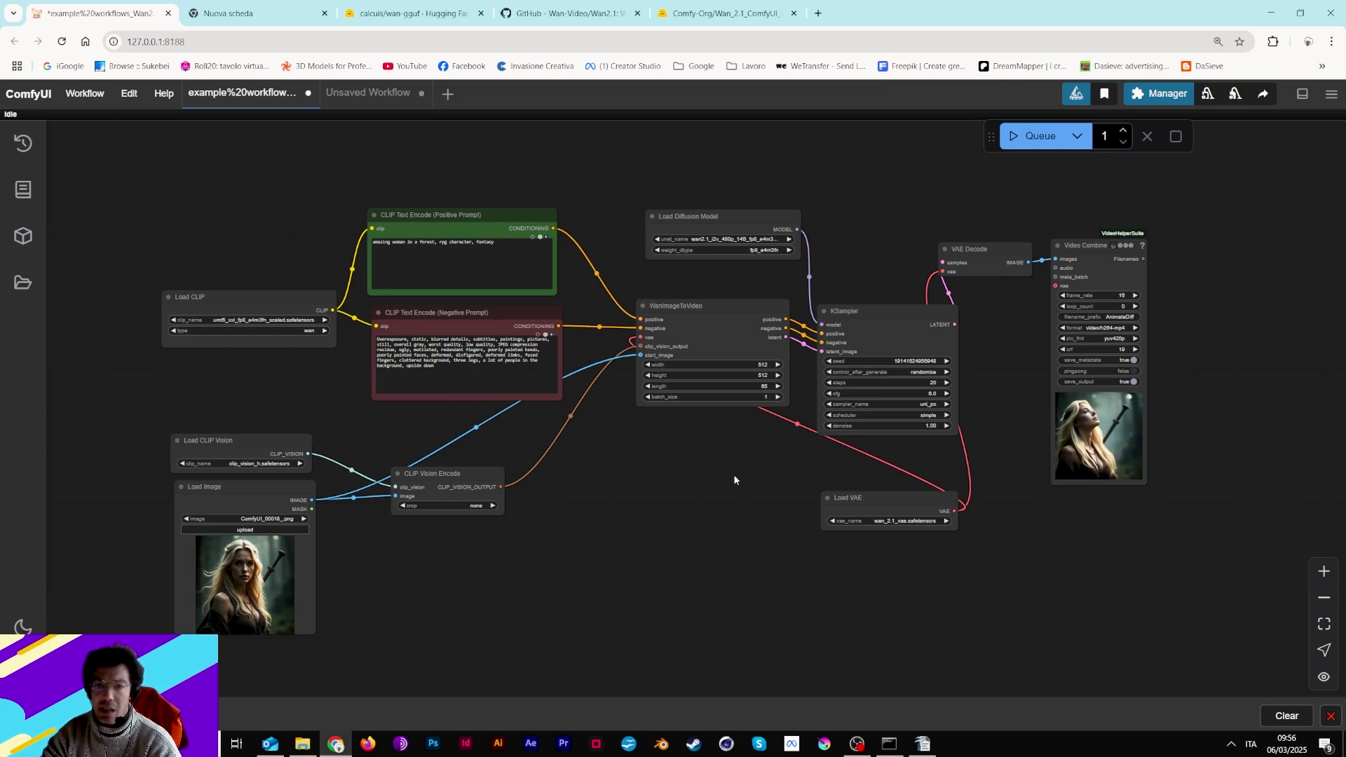
pyautogui.moveTo(733, 481); pyautogui.dragTo(696, 501)
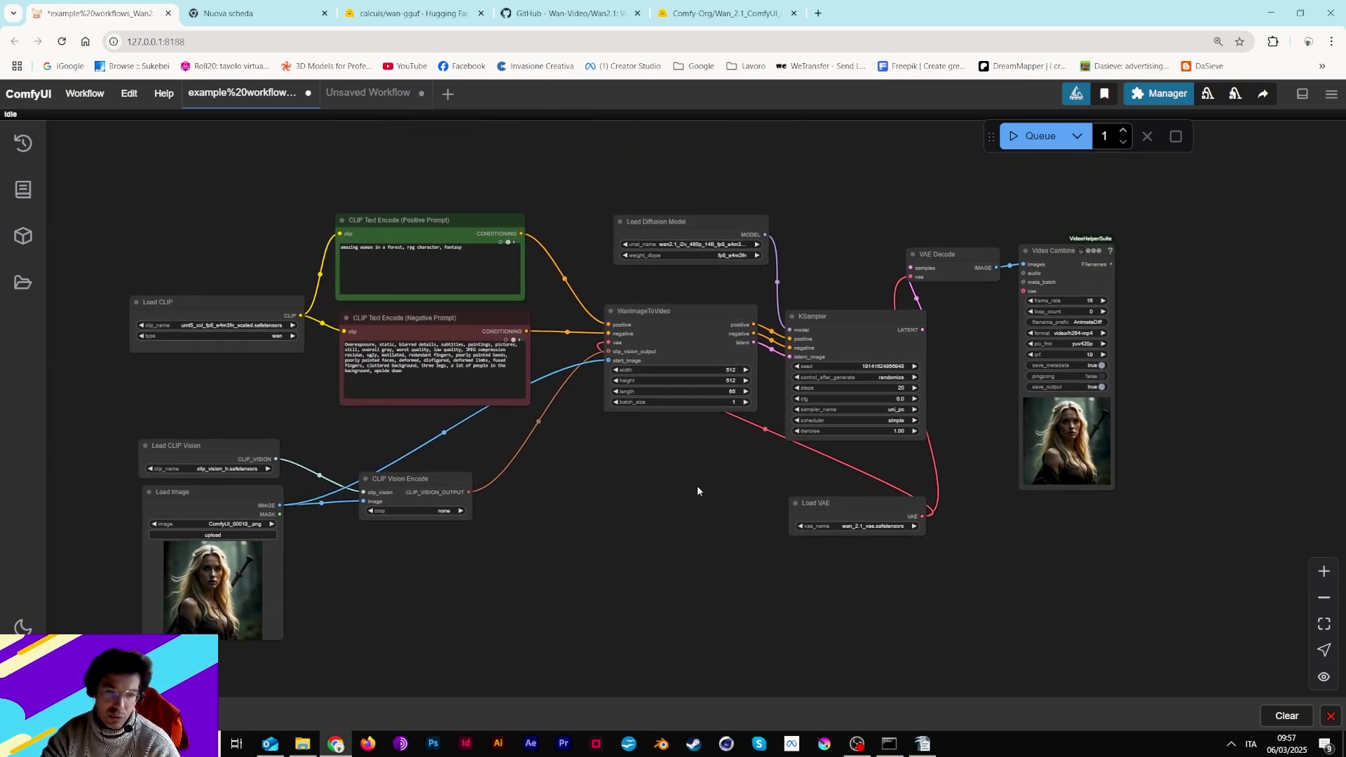